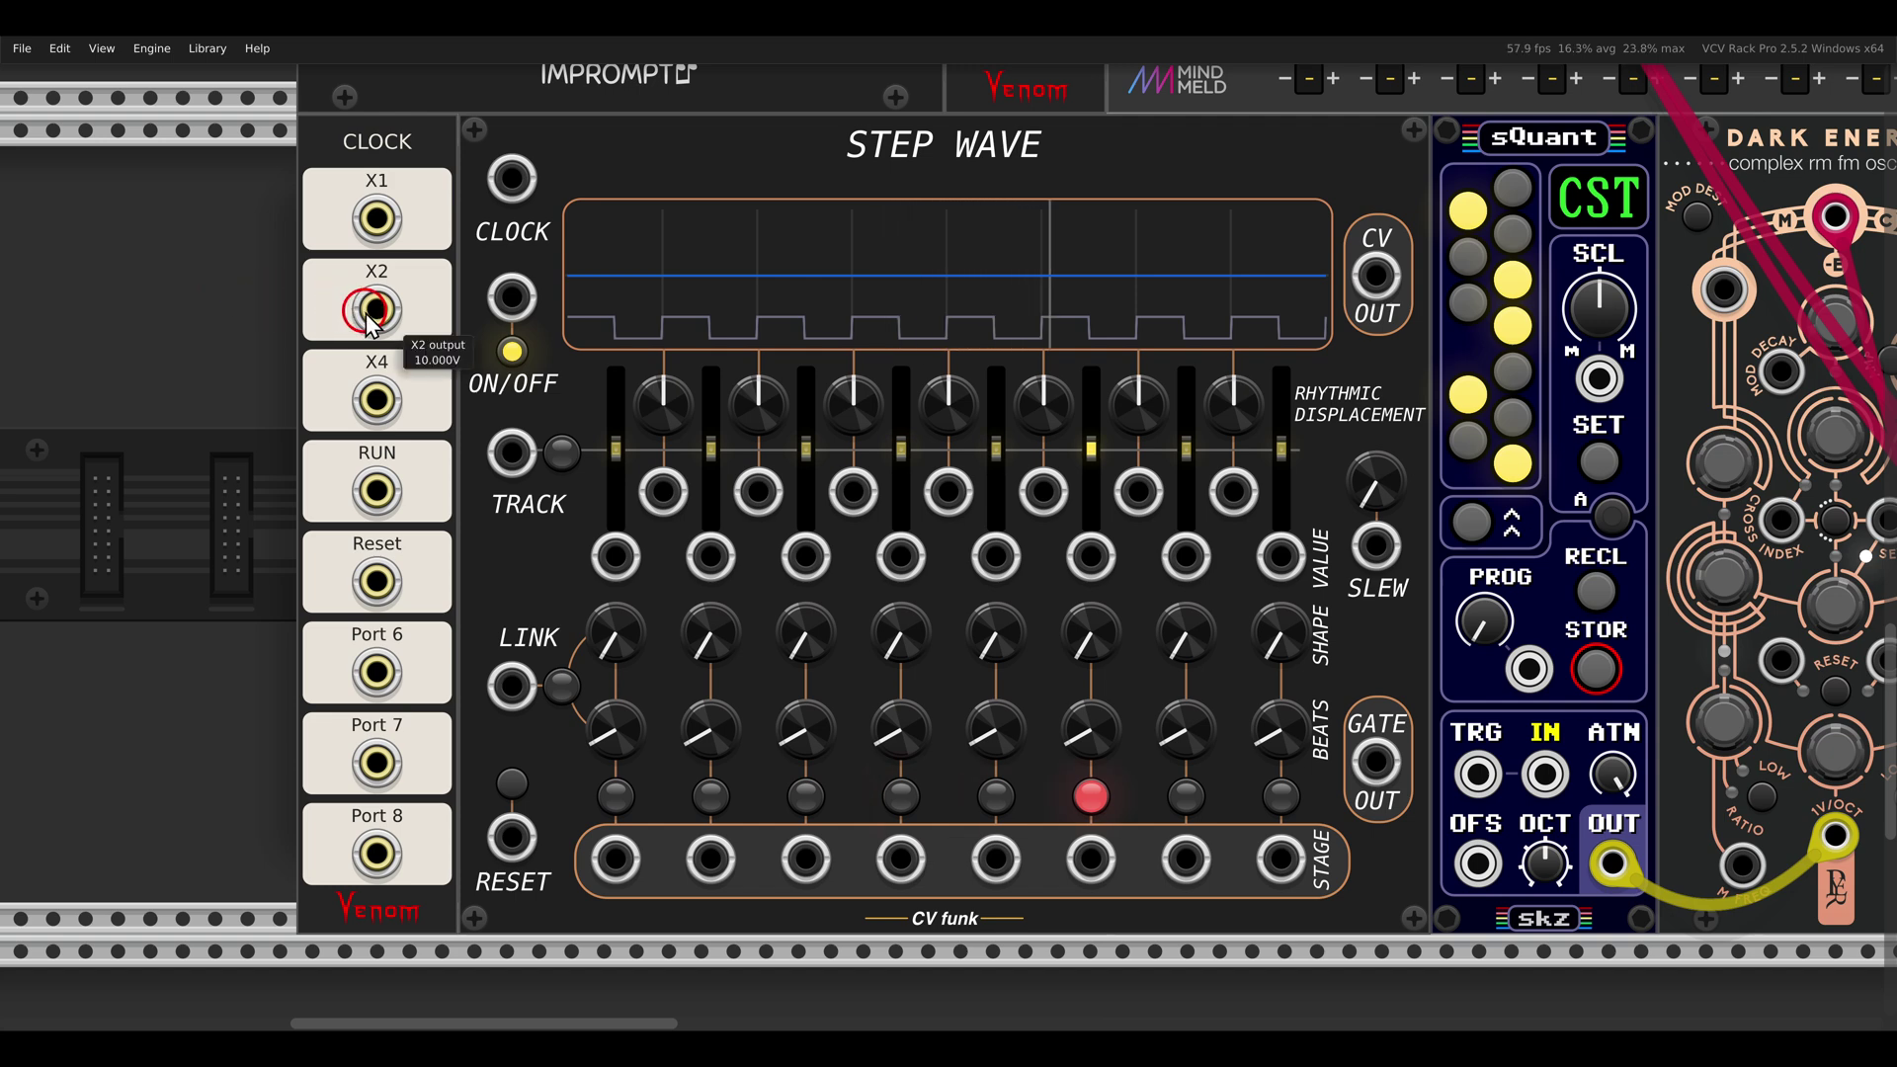
# Patch the clock bay's X2, Reset and RUN outputs to Step Wave's clock, reset and on/off inputs
pyautogui.moveTo(375, 312); pyautogui.dragTo(512, 179)
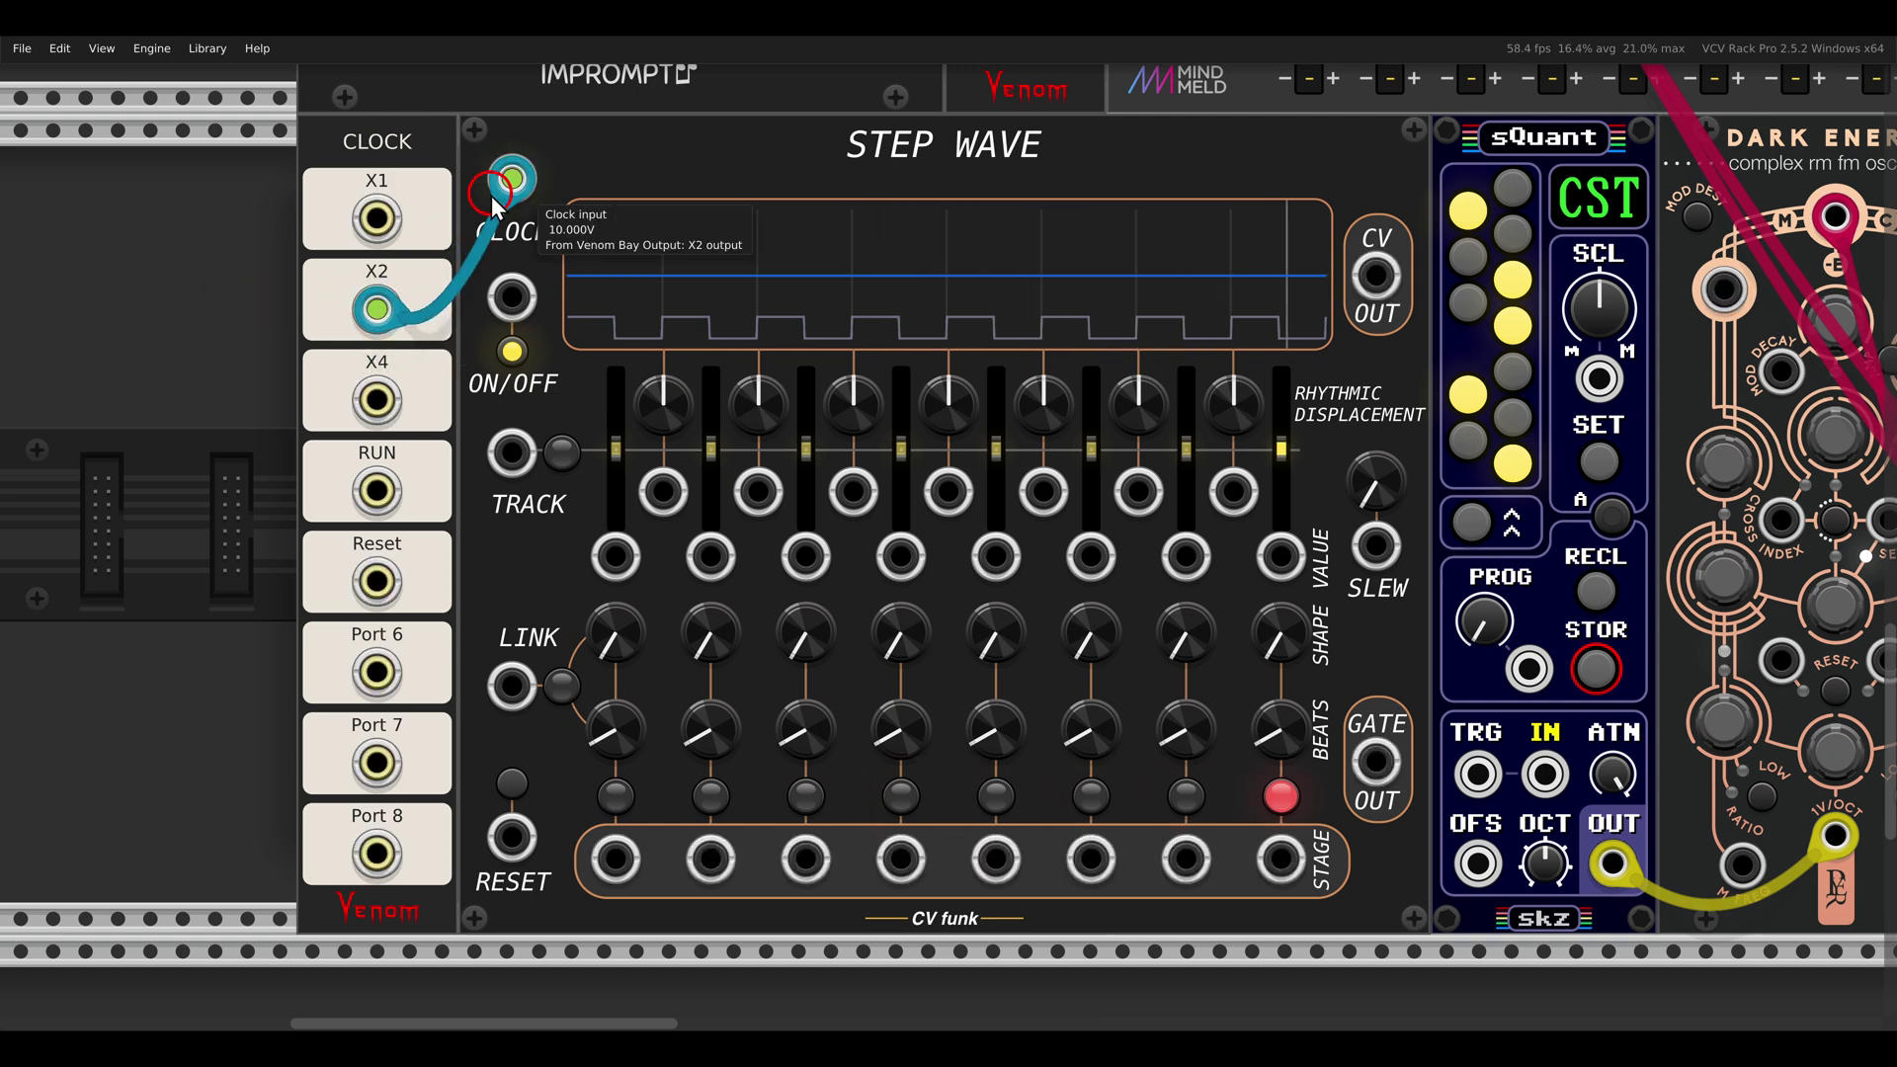
pyautogui.moveTo(376, 581); pyautogui.dragTo(512, 835)
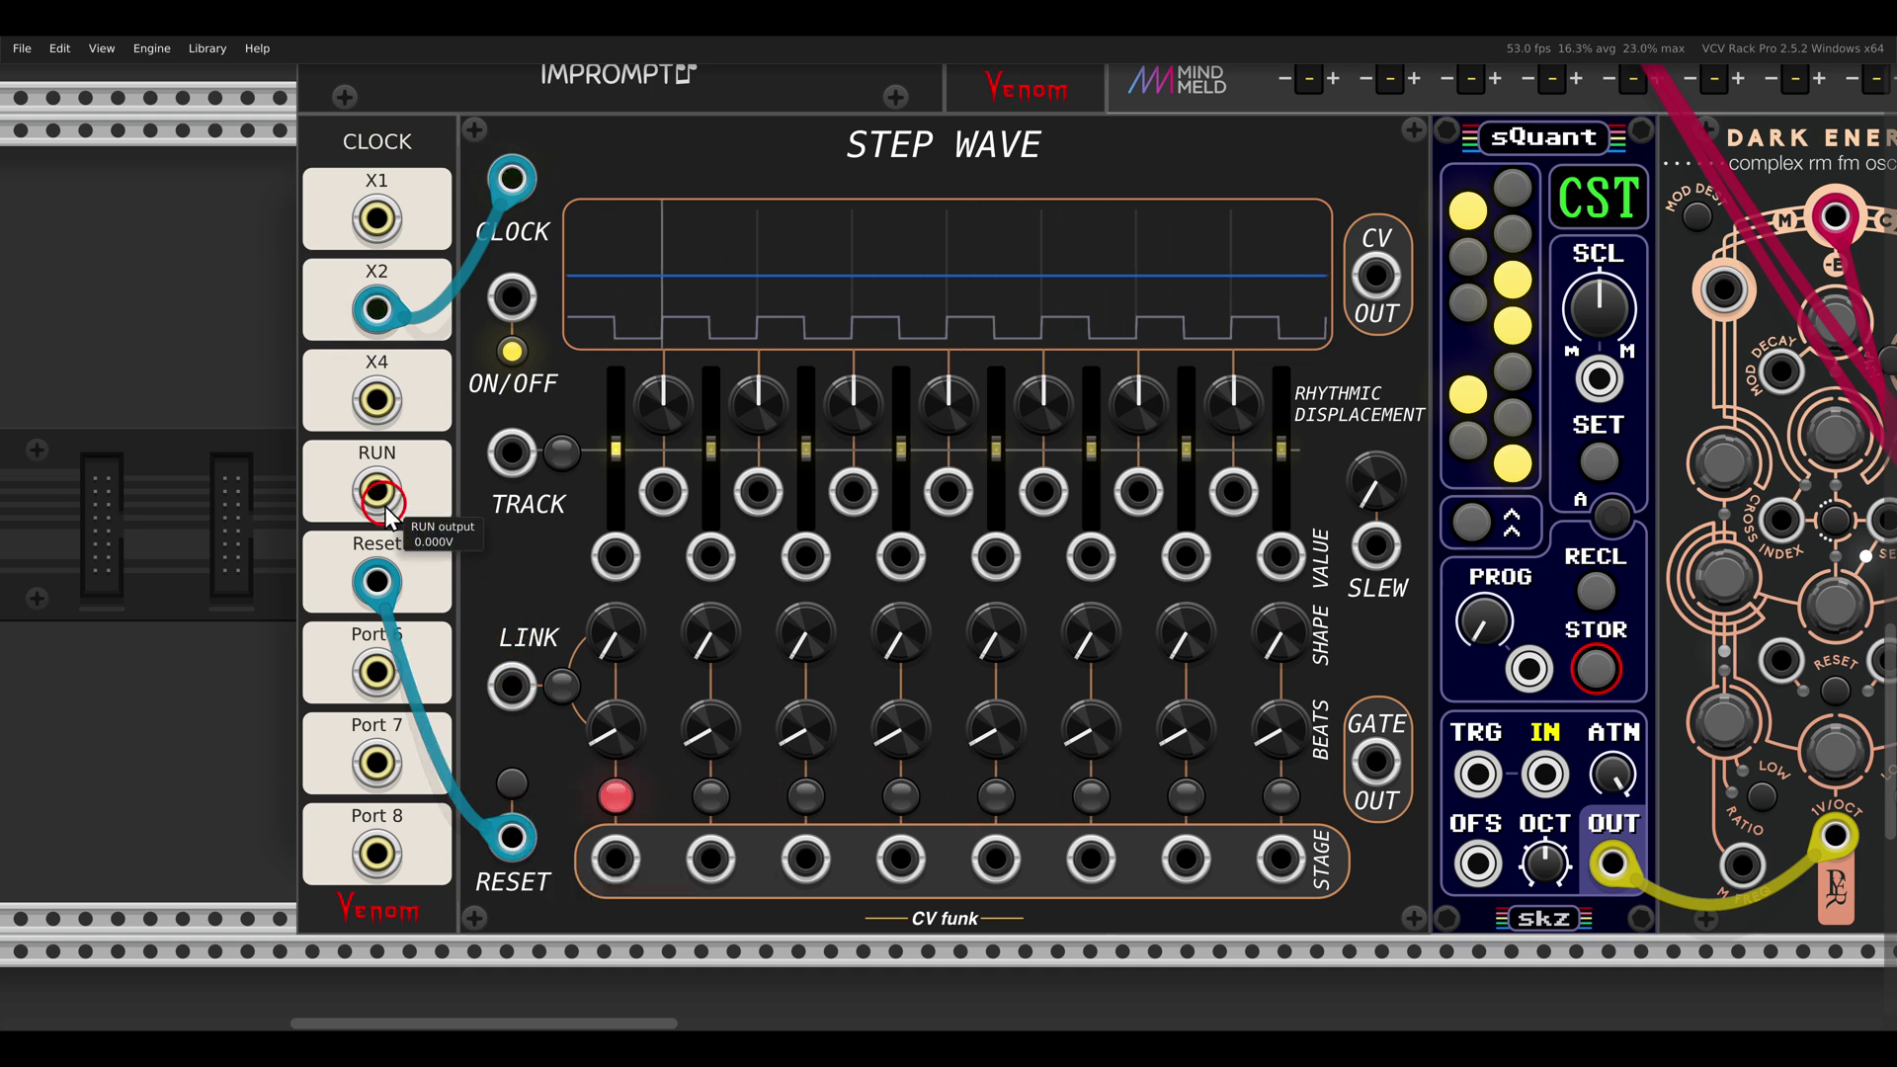
pyautogui.moveTo(377, 490); pyautogui.dragTo(501, 314)
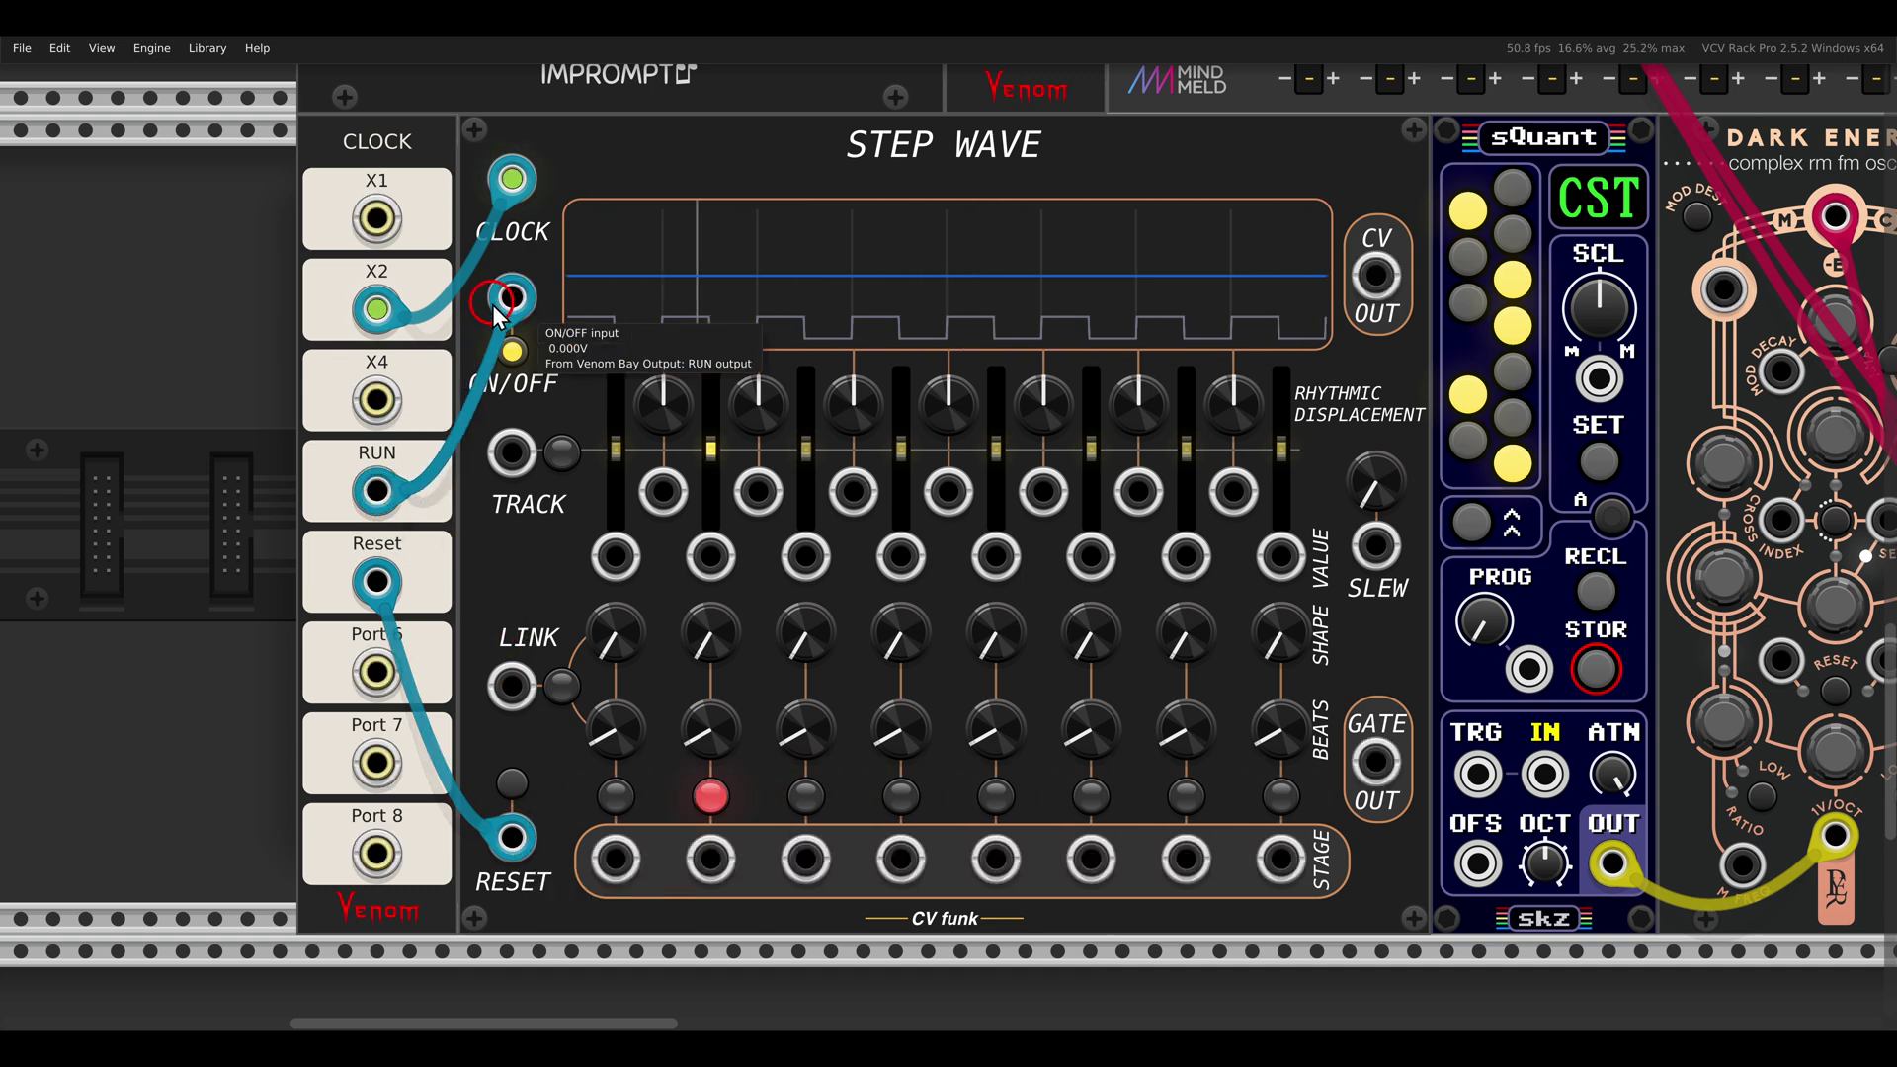
# Stop and restart the Clocked module twice to test how Step Wave responds to its run signal
pyautogui.scroll(-3, 493, 305)
pyautogui.moveTo(579, 166); pyautogui.dragTo(755, 447)
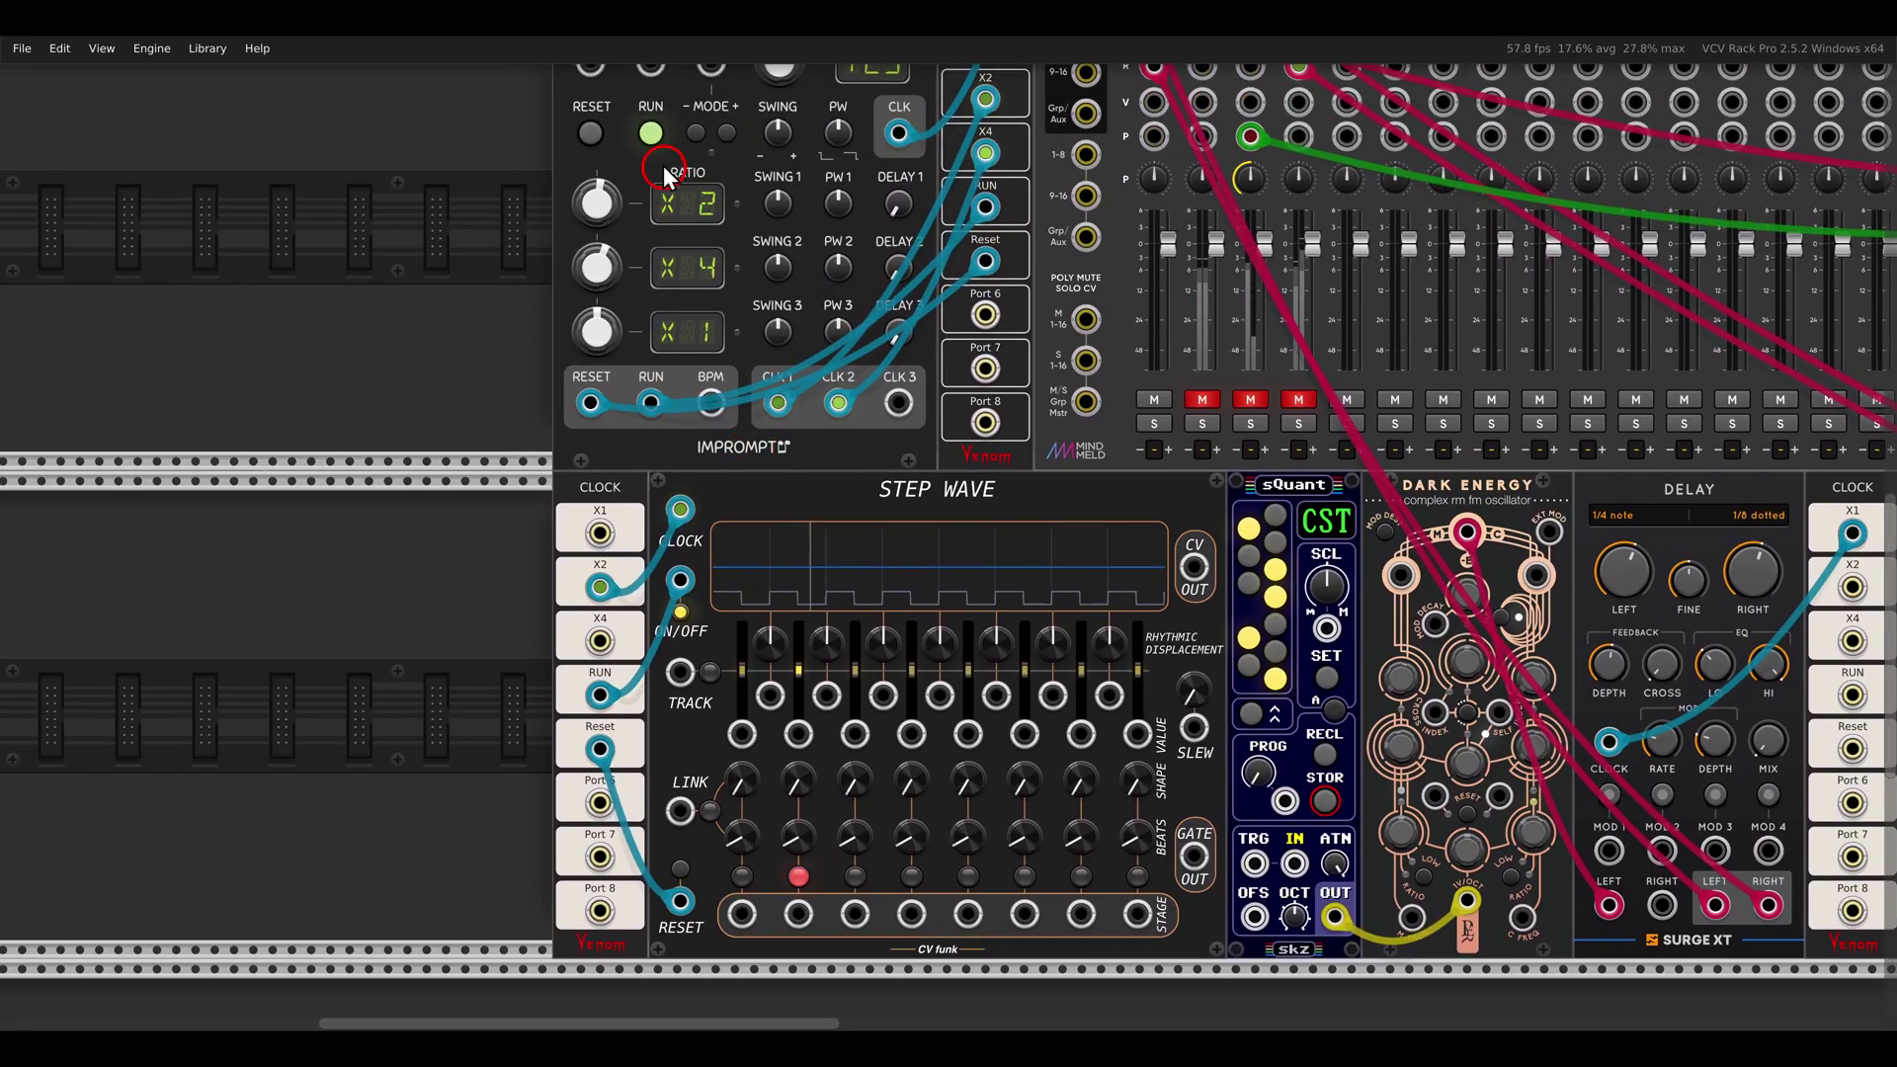
pyautogui.click(653, 138)
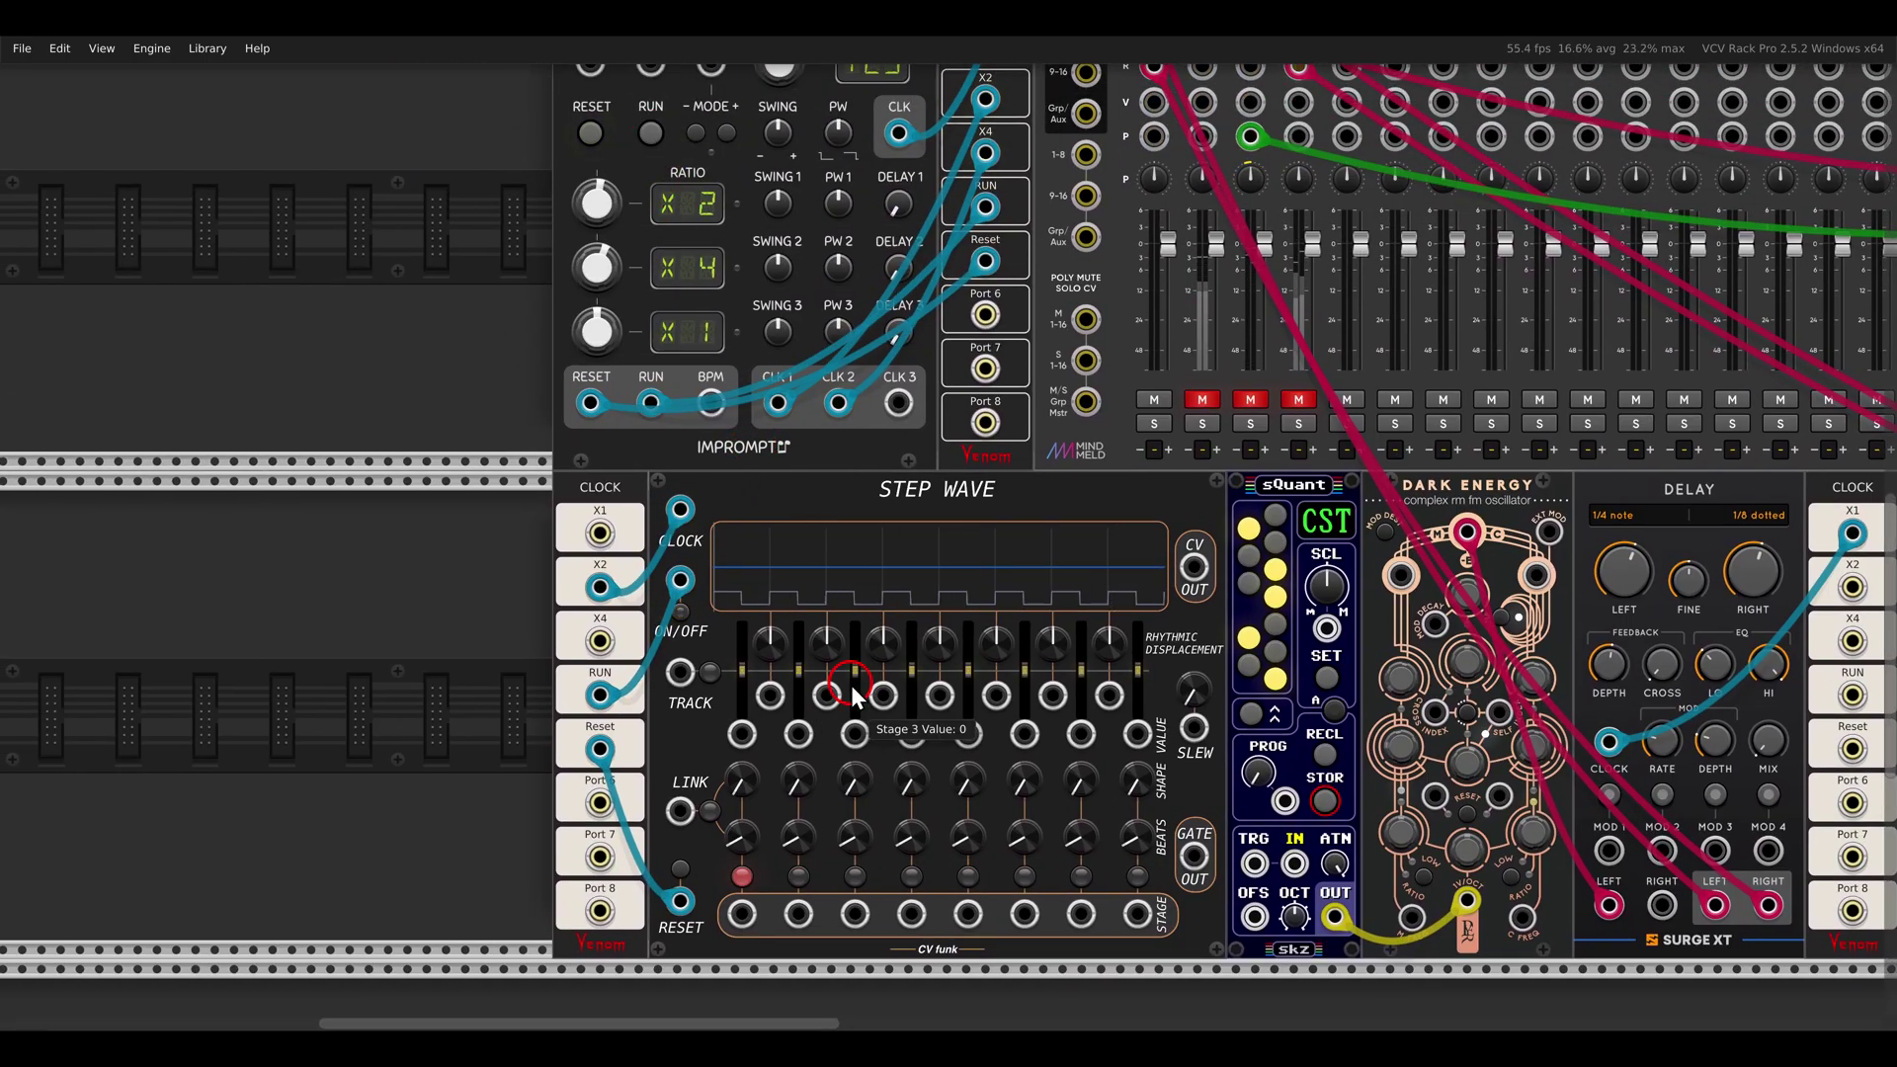
pyautogui.click(648, 139)
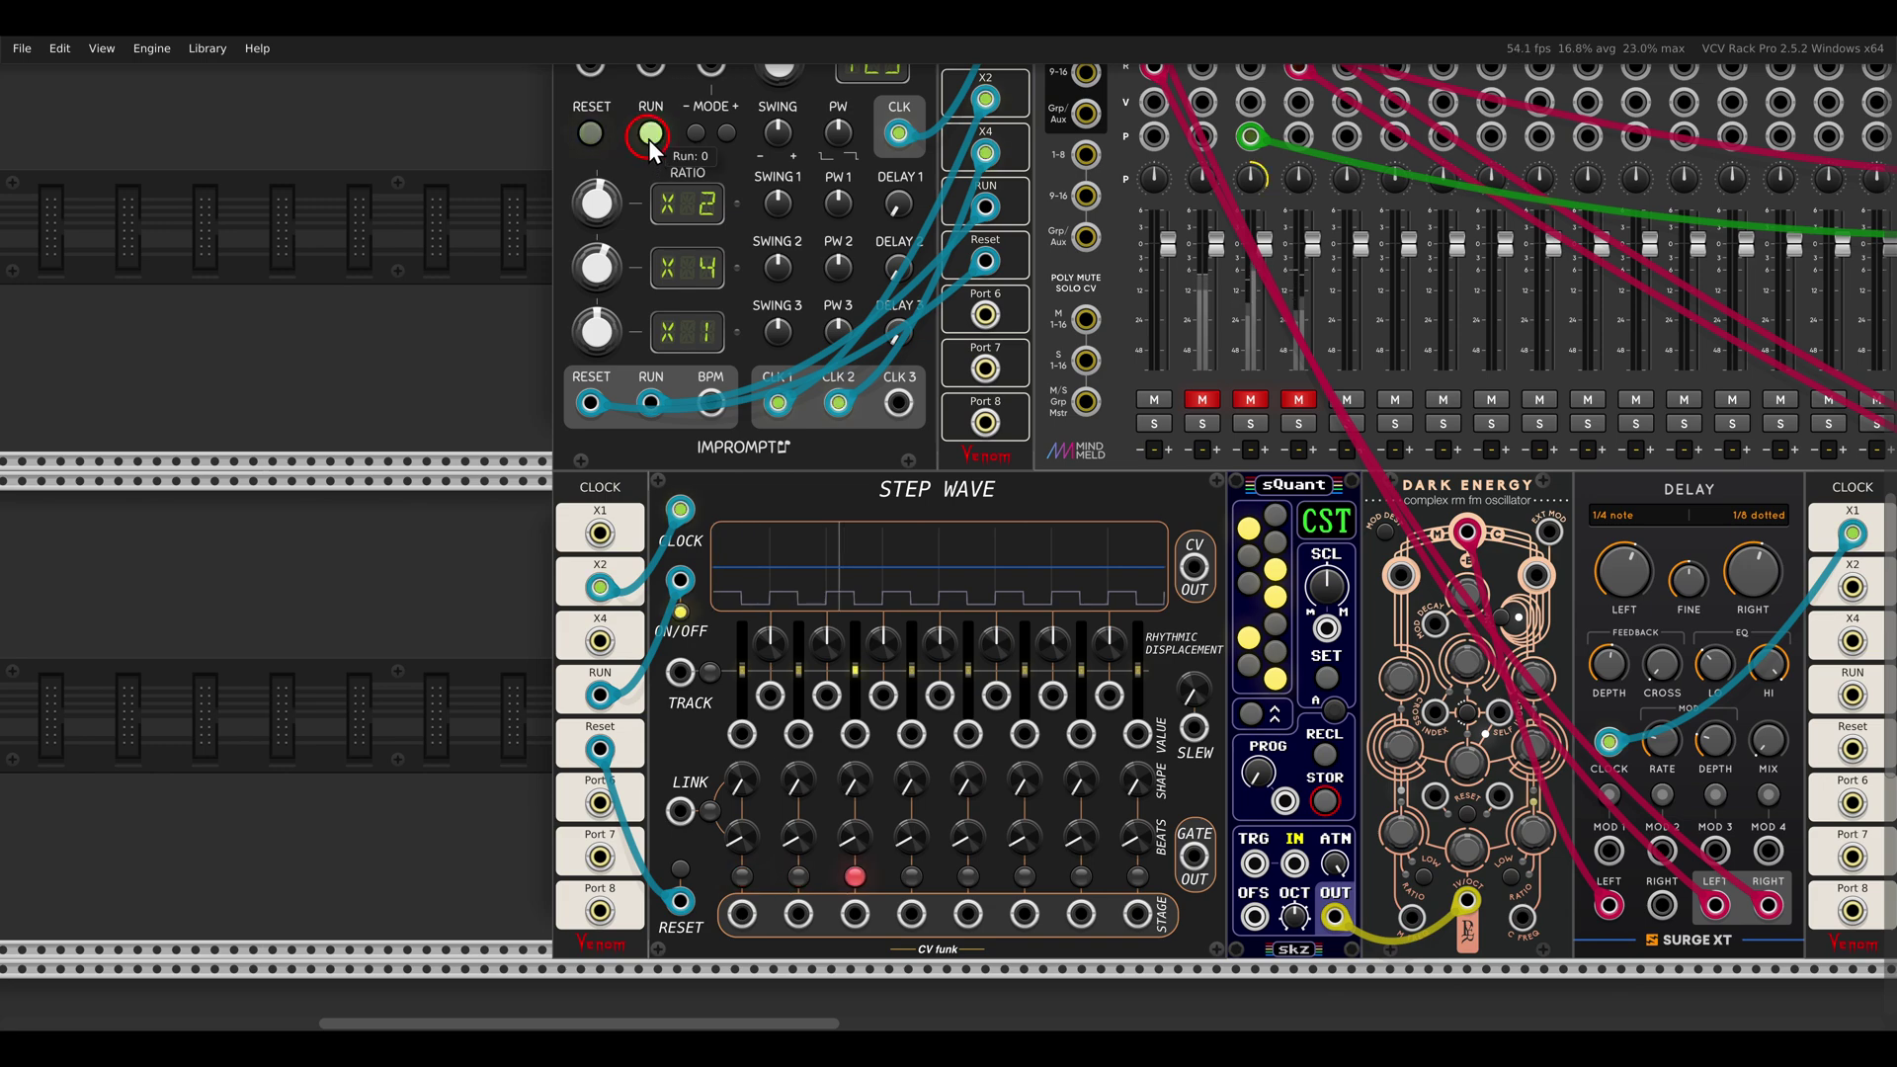
pyautogui.click(648, 139)
pyautogui.click(648, 139)
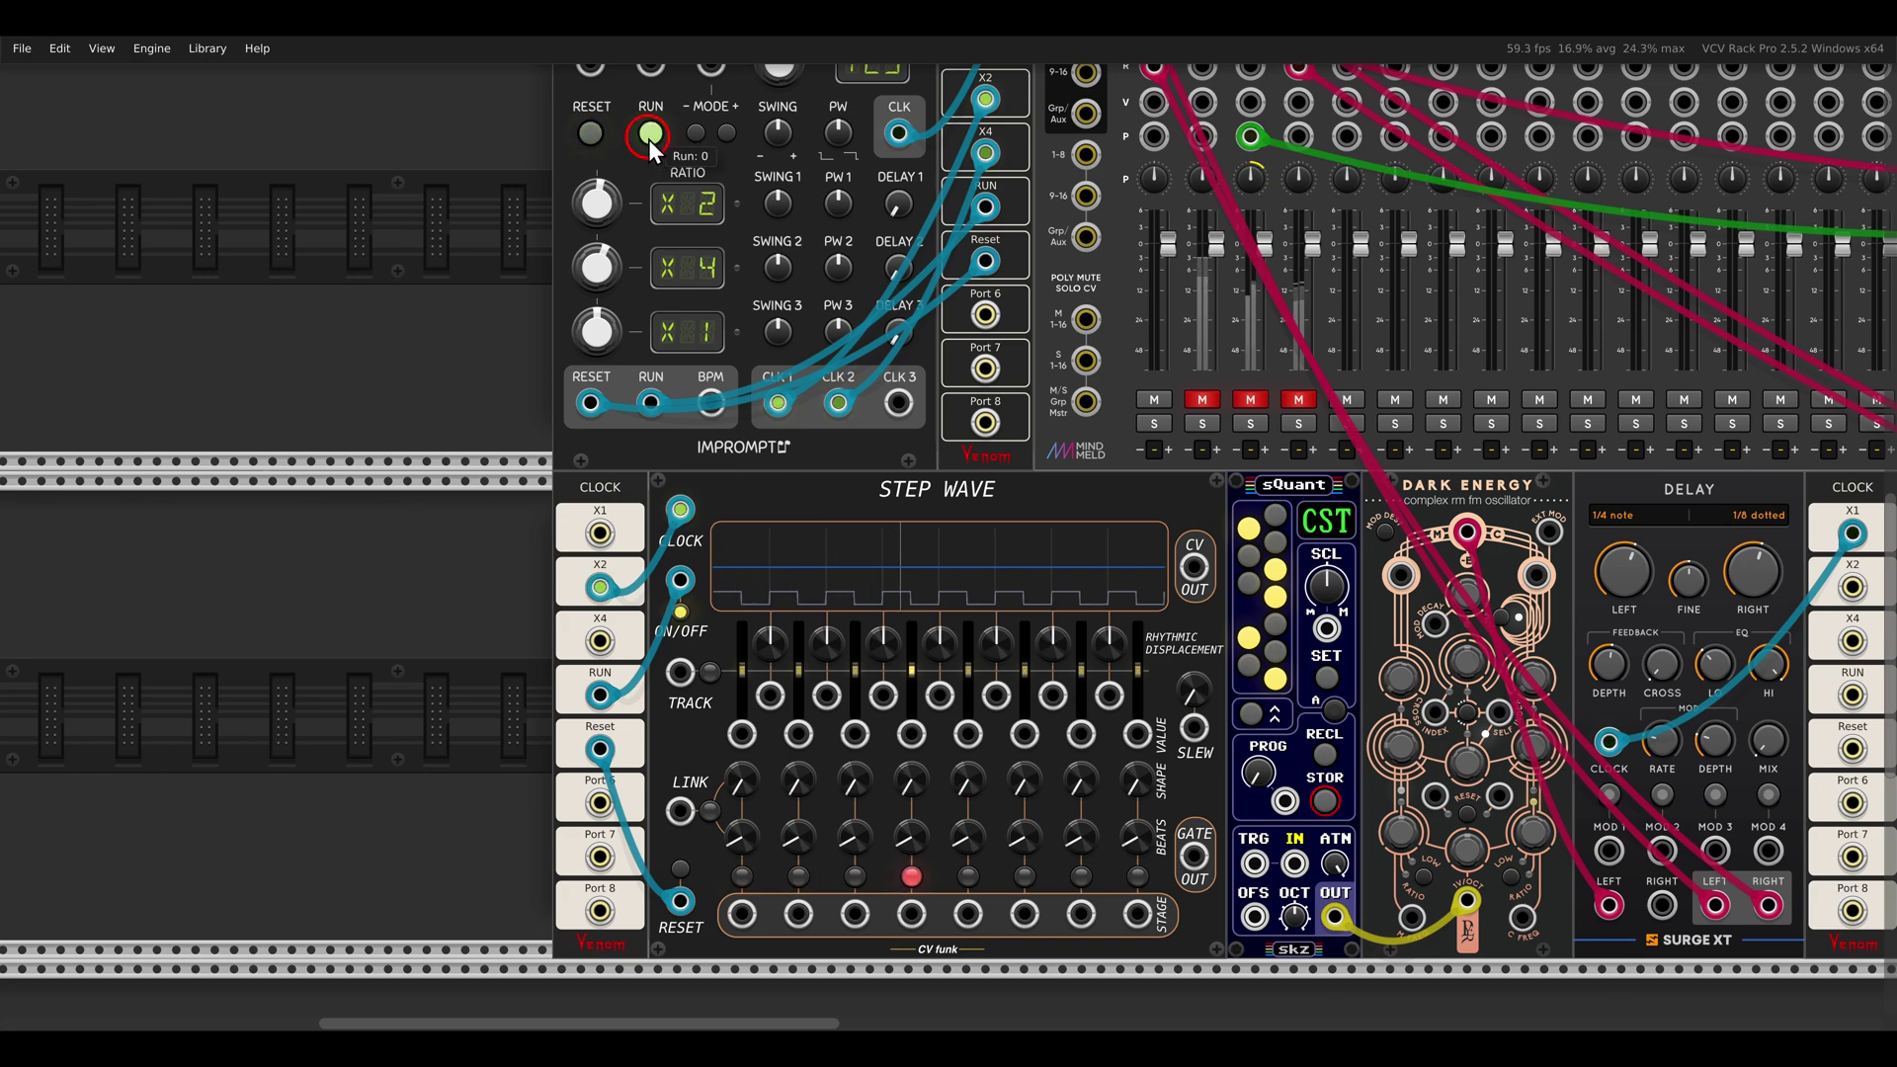
# Examine the cabling from Clocked through the clock bays to the lower Step Wave sequencer
pyautogui.click(606, 487)
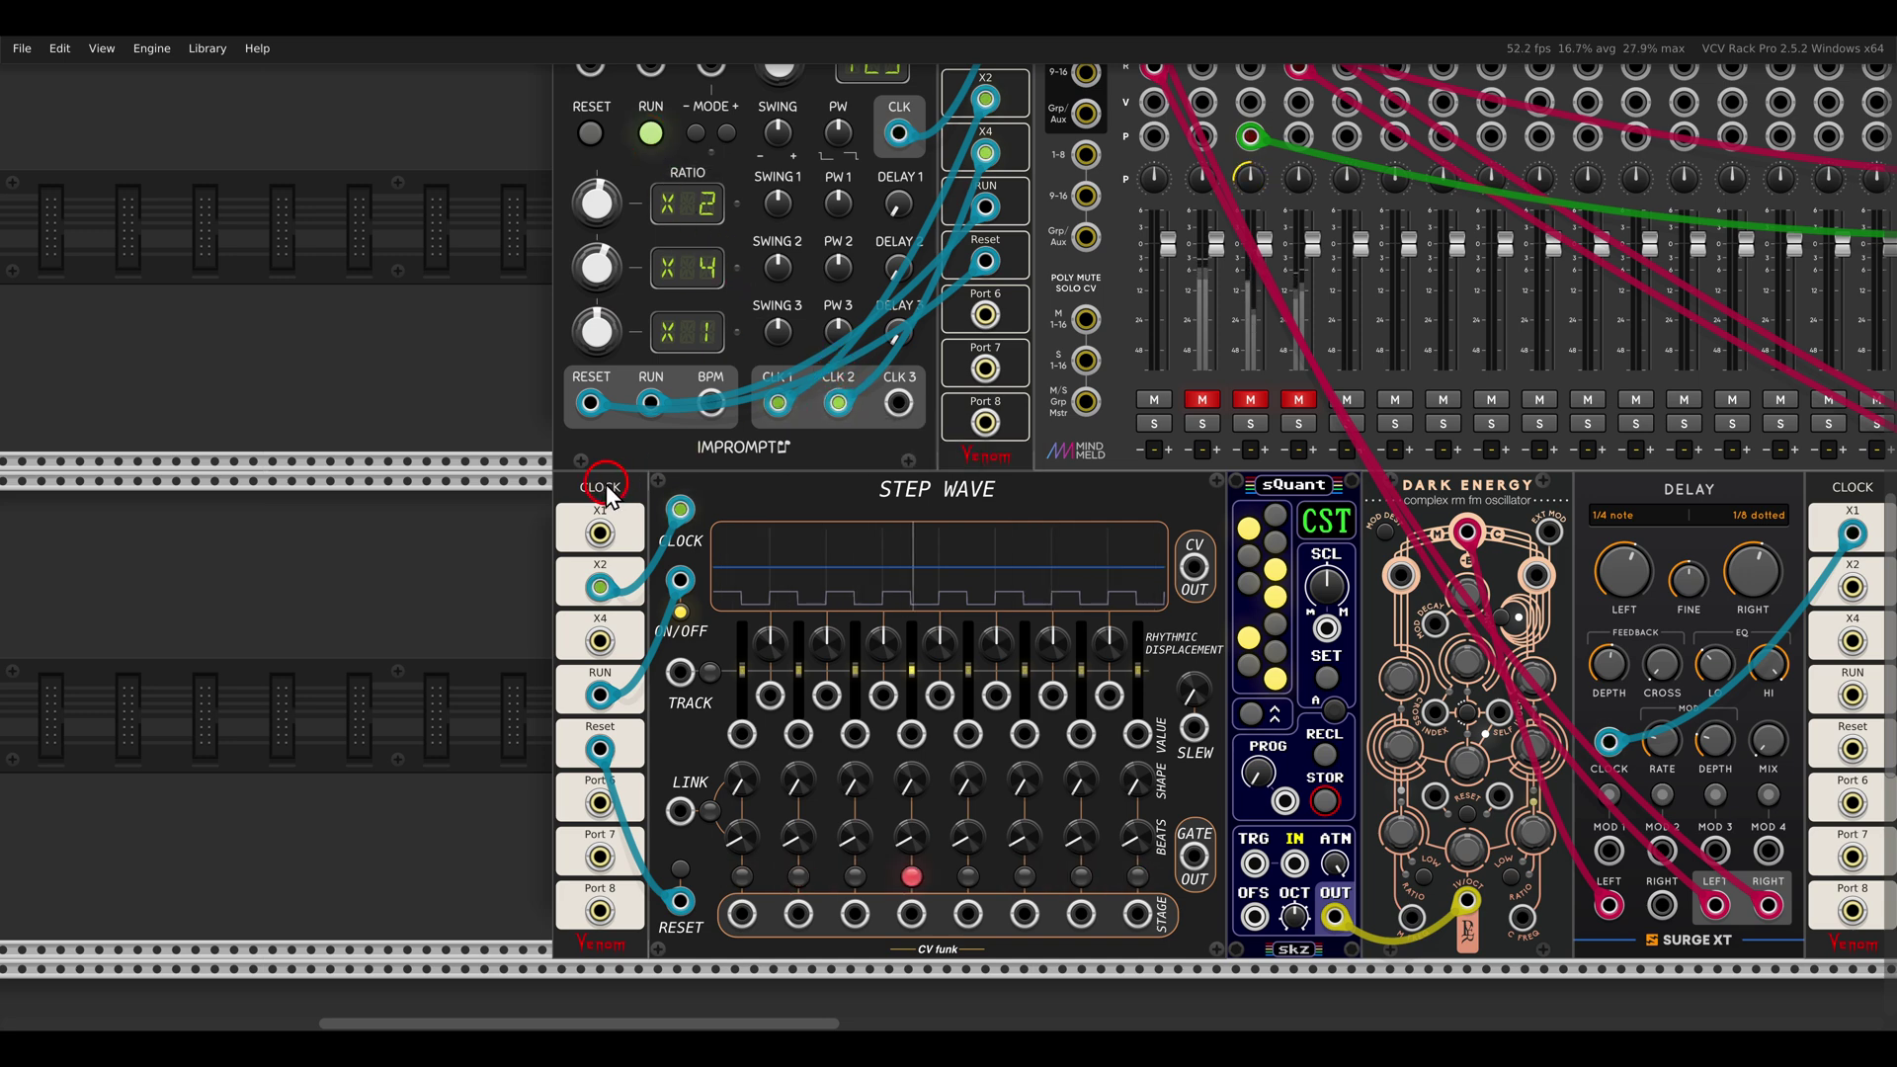
pyautogui.scroll(2, 685, 465)
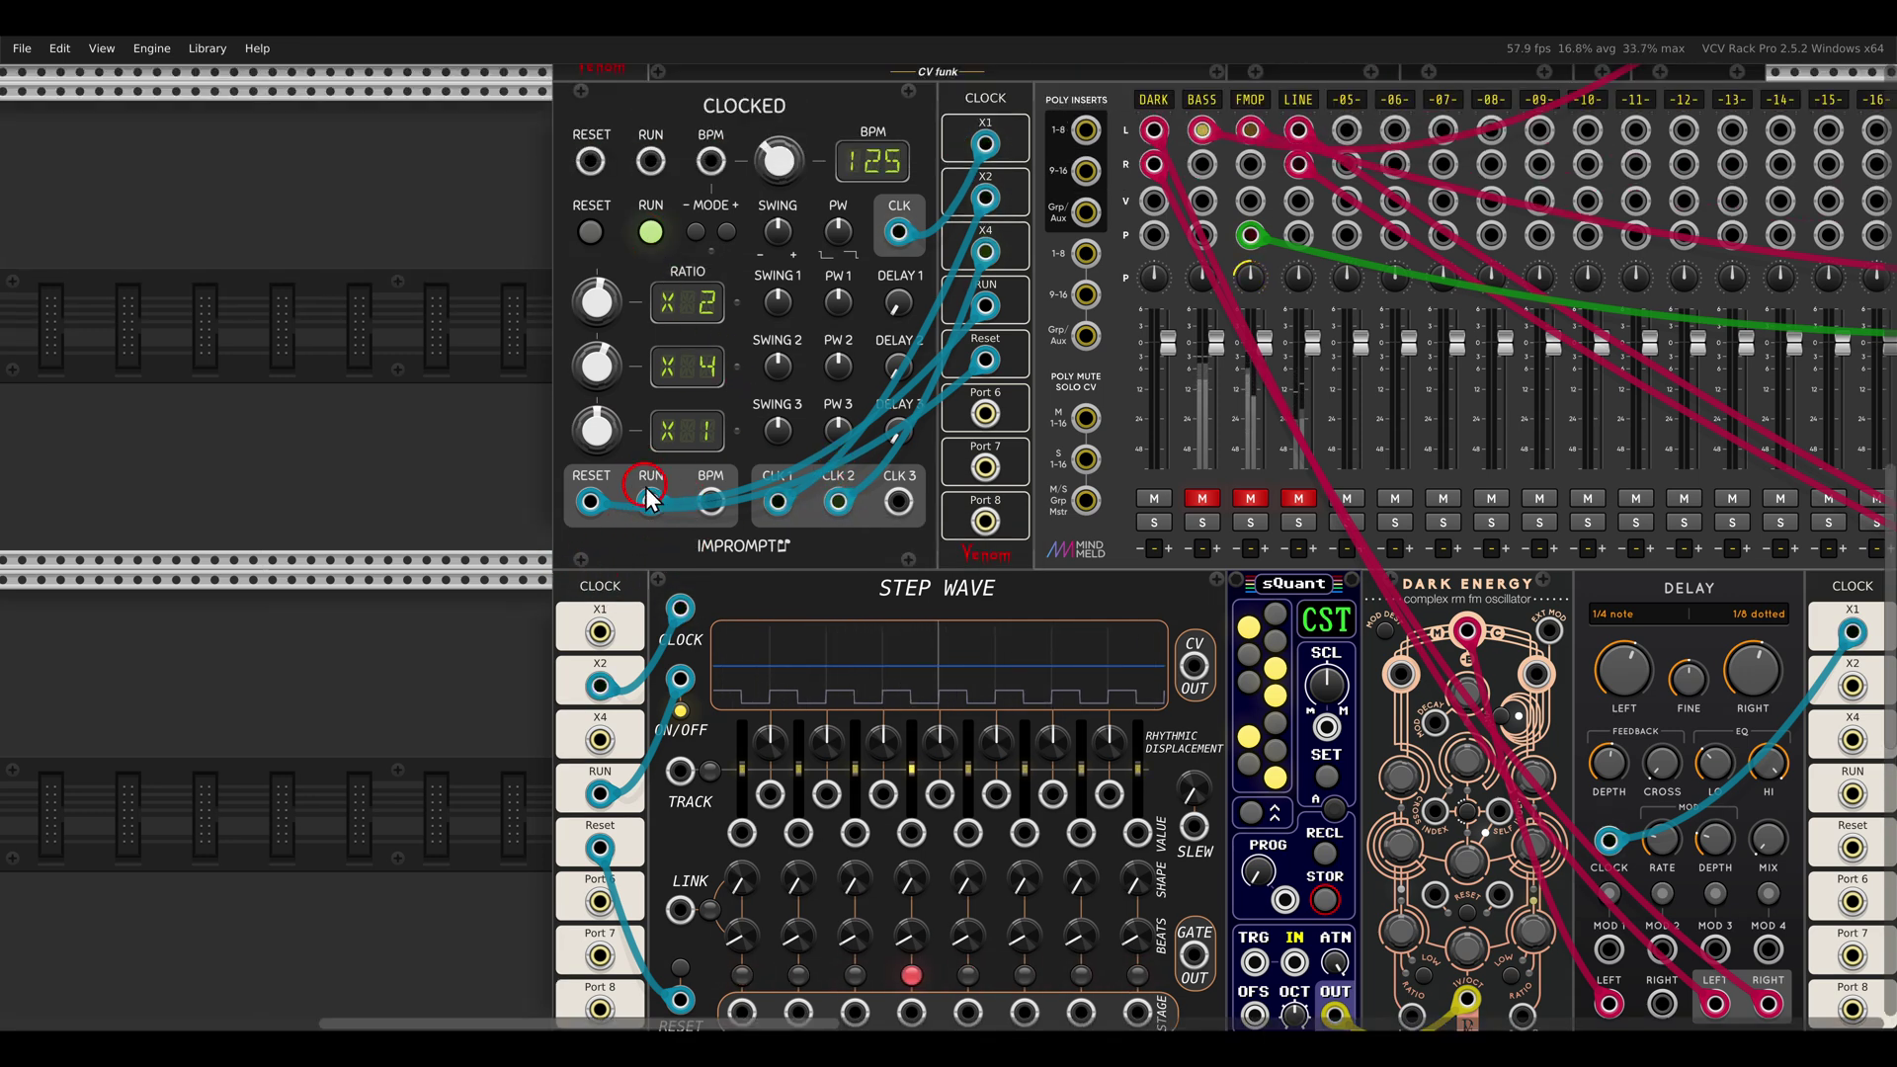
pyautogui.moveTo(923, 77); pyautogui.dragTo(1038, 137)
pyautogui.moveTo(540, 547); pyautogui.dragTo(672, 628)
pyautogui.scroll(-4, 843, 601)
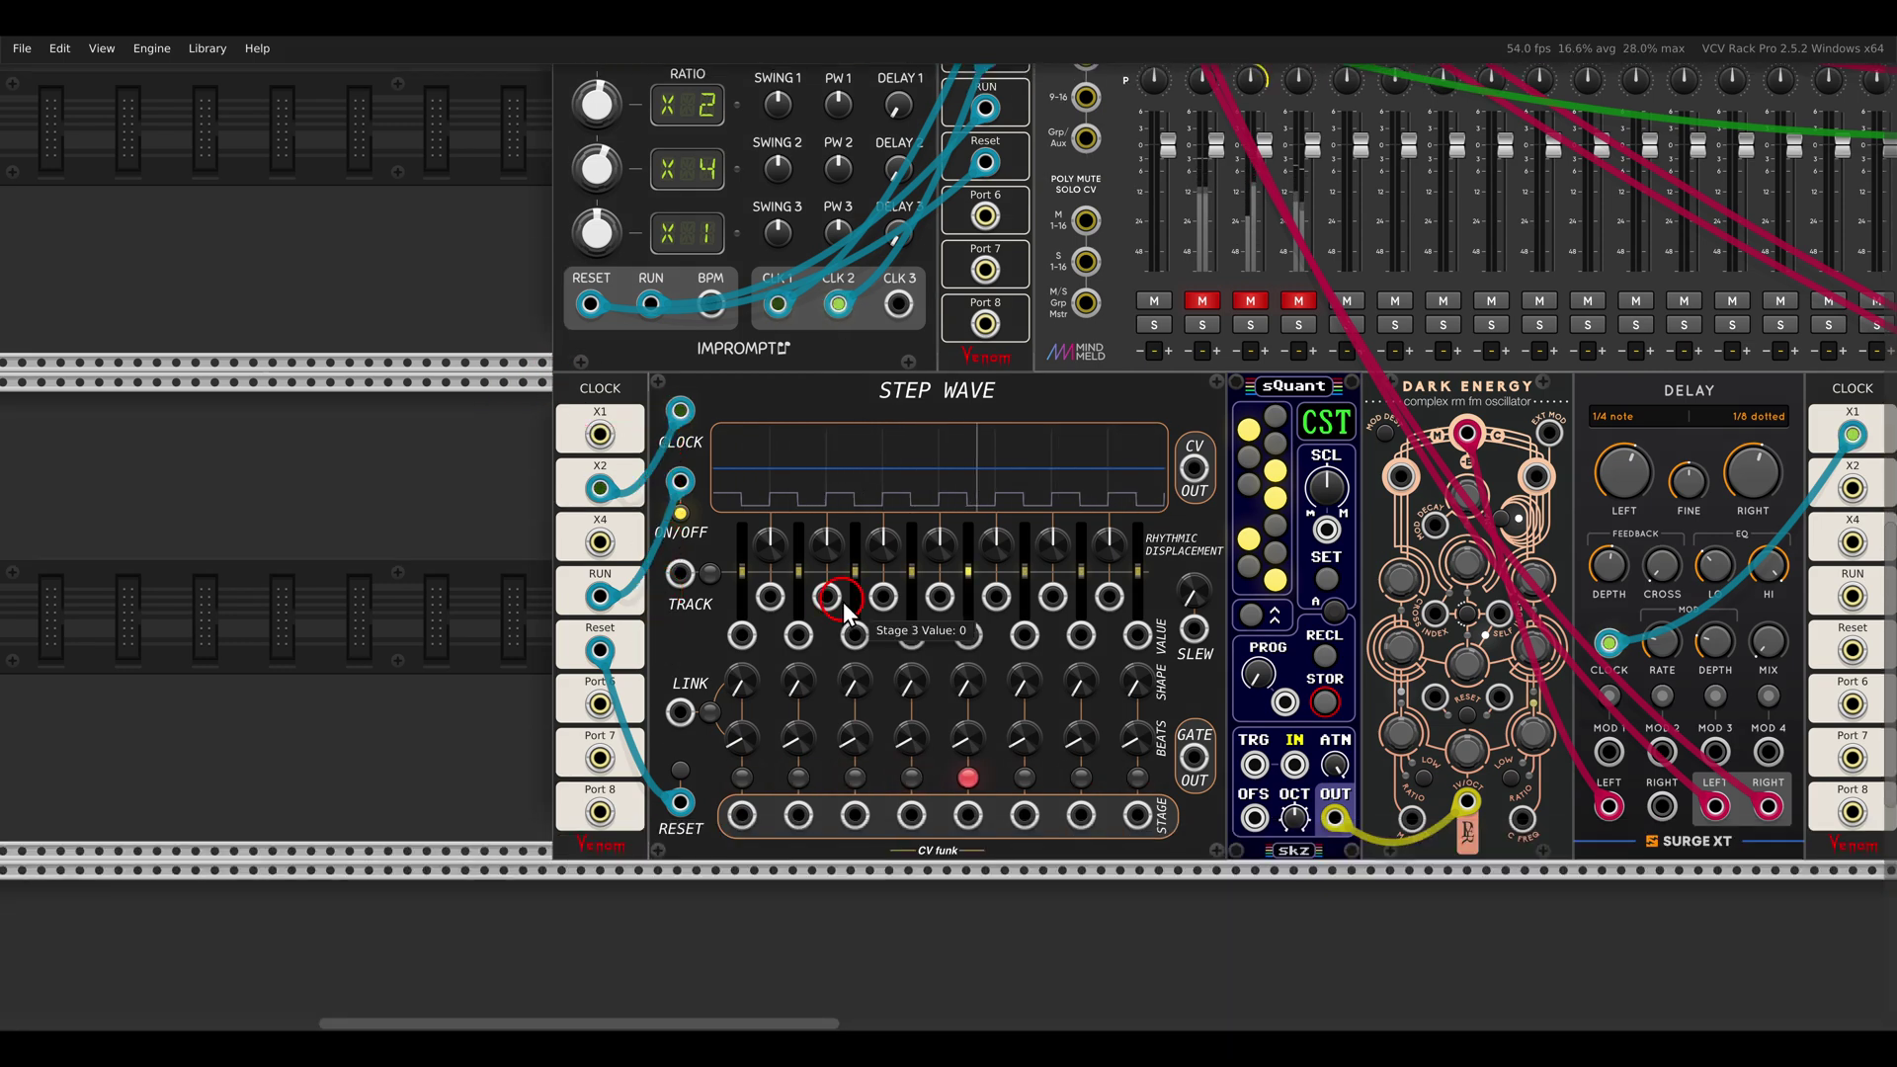
pyautogui.scroll(2, 844, 602)
pyautogui.scroll(-2, 844, 602)
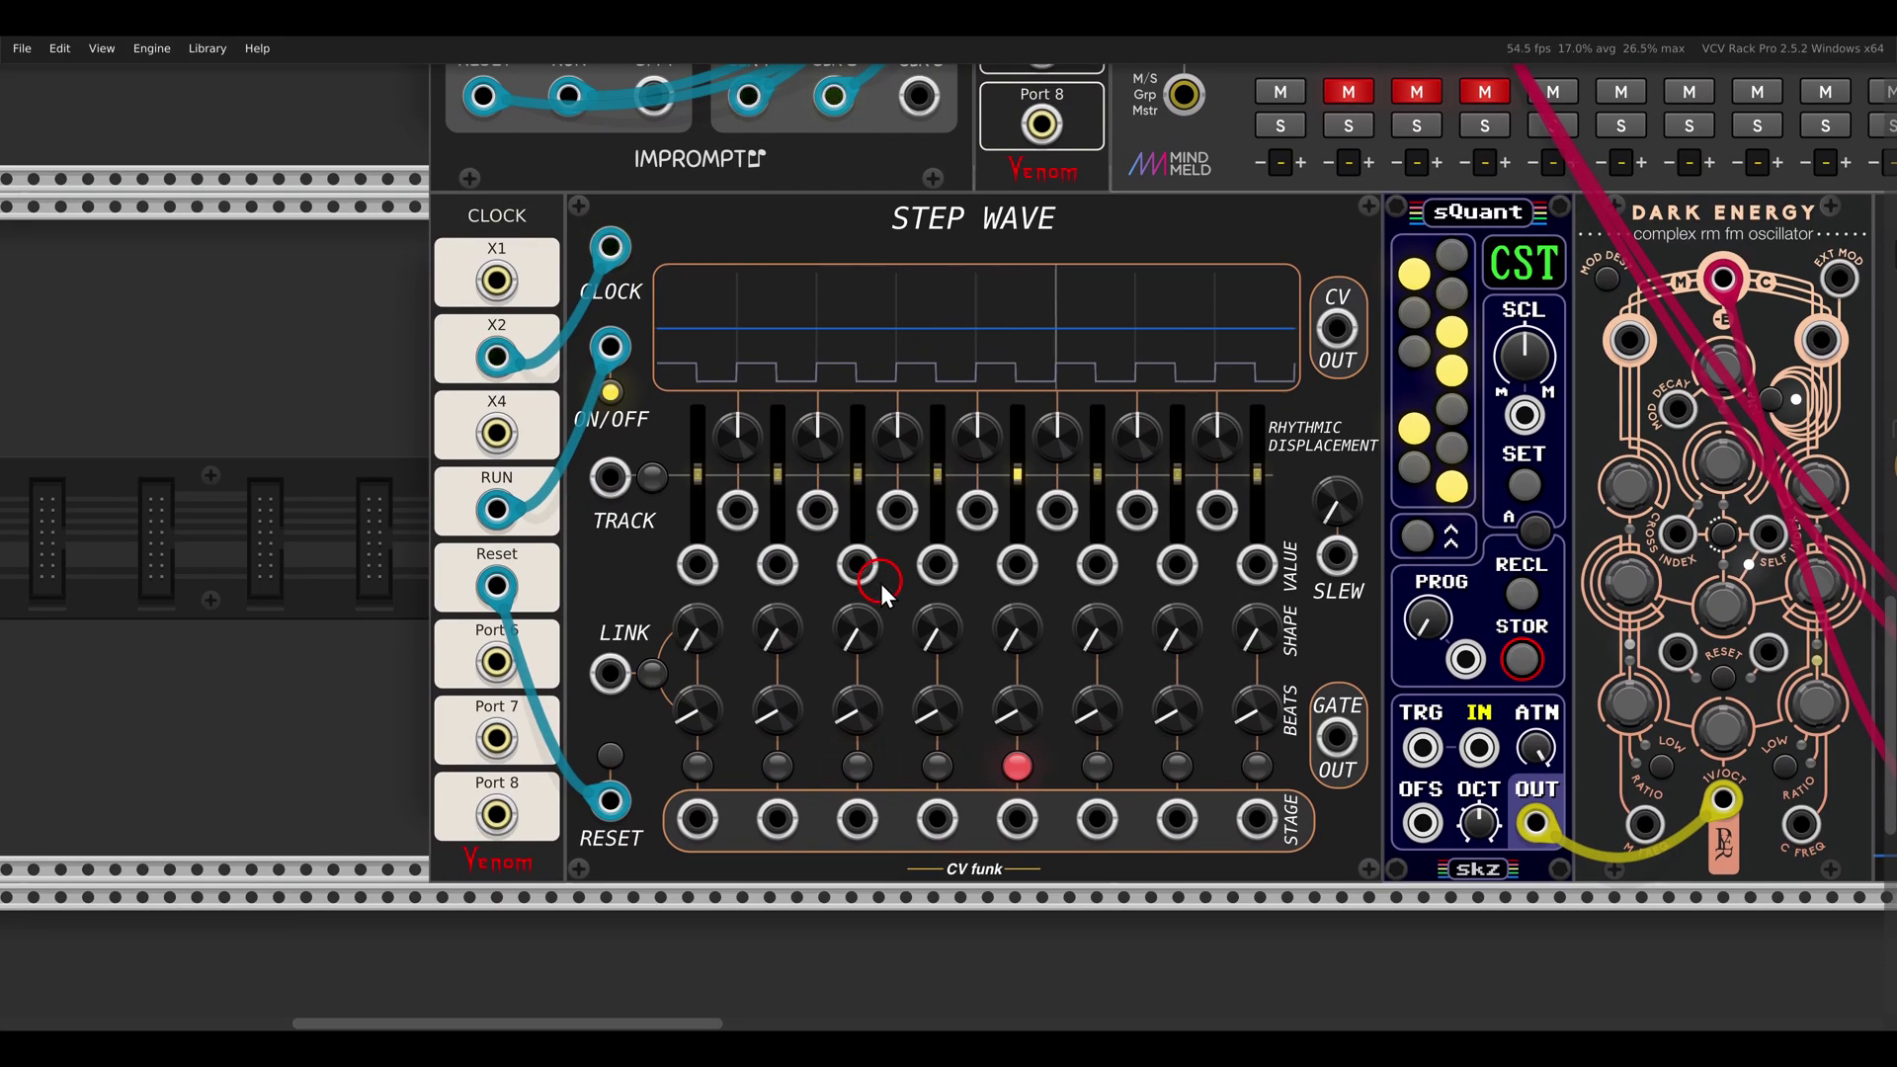
pyautogui.scroll(2, 881, 585)
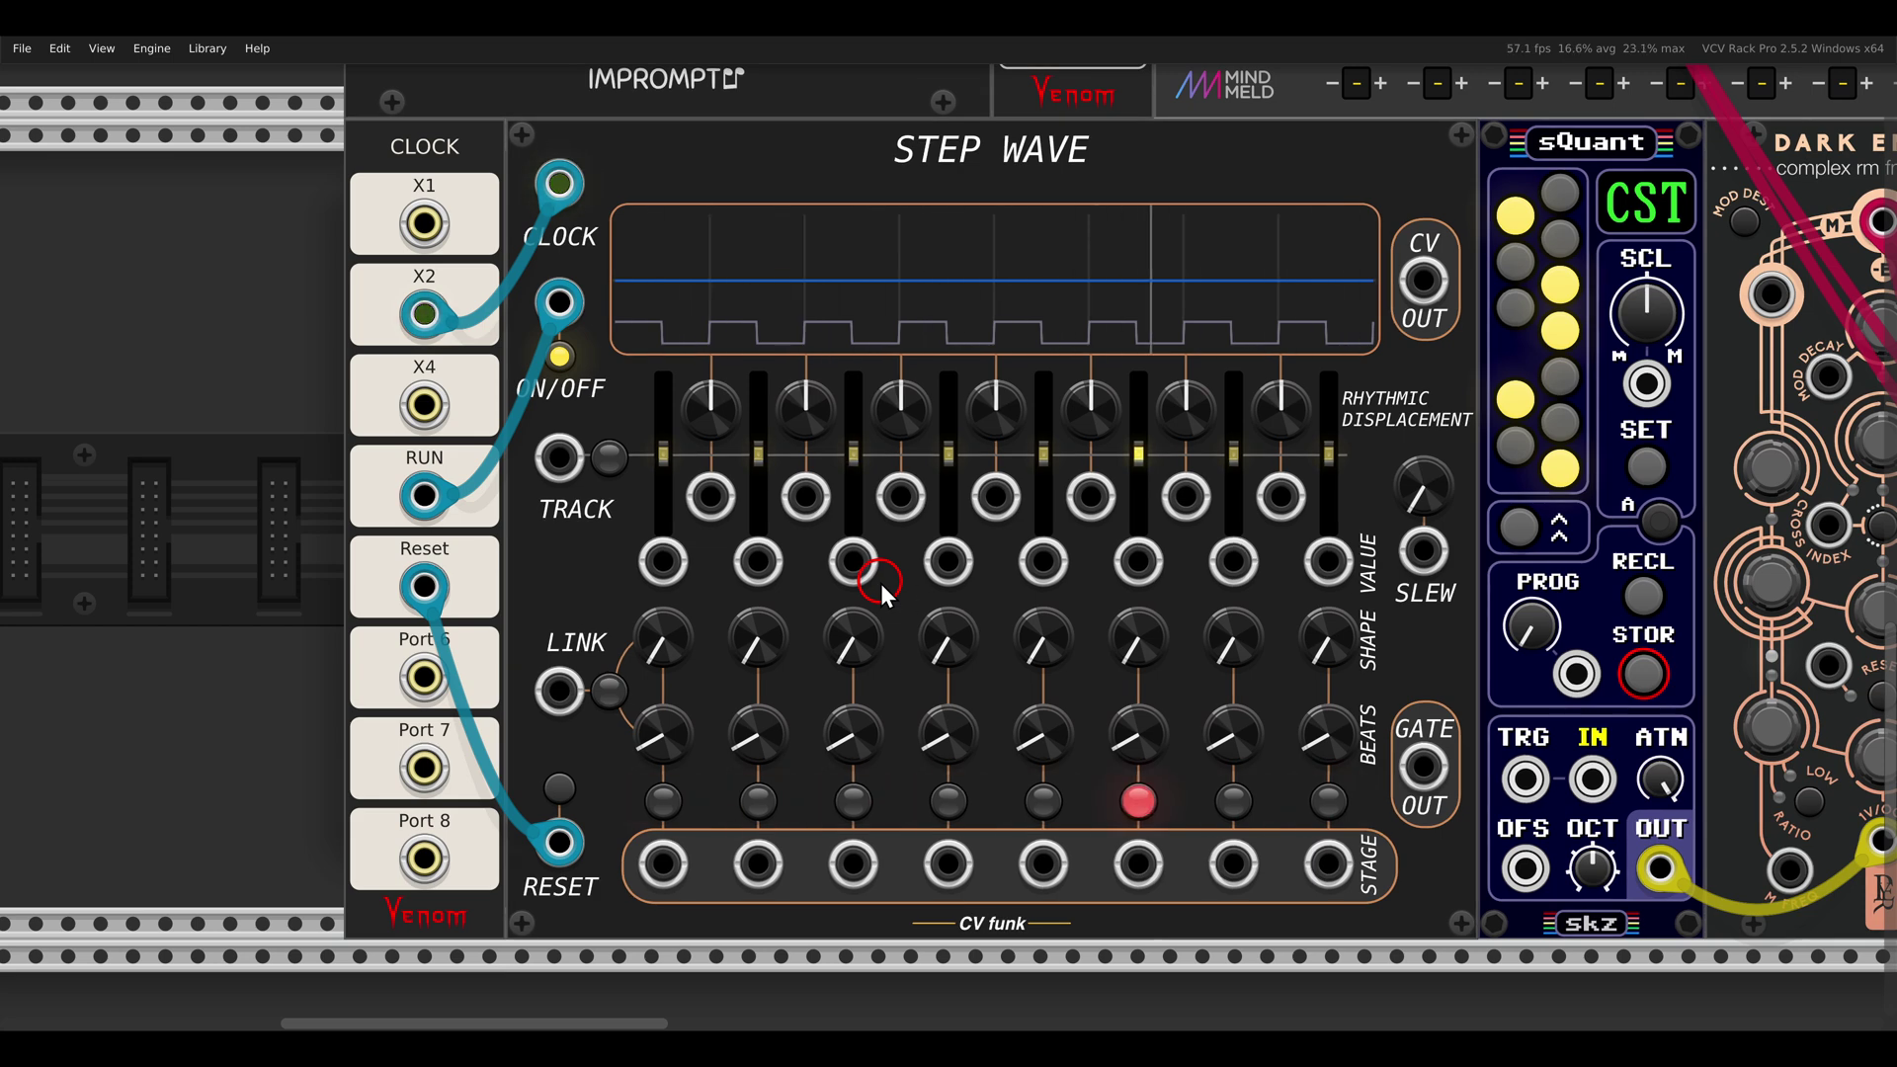
# Patch Step Wave's CV output to sQuant's signal input and its gate output to Dark Energy's EXT MOD input
pyautogui.moveTo(1376, 488); pyautogui.dragTo(719, 494)
pyautogui.click(767, 288)
pyautogui.moveTo(767, 288); pyautogui.dragTo(934, 786)
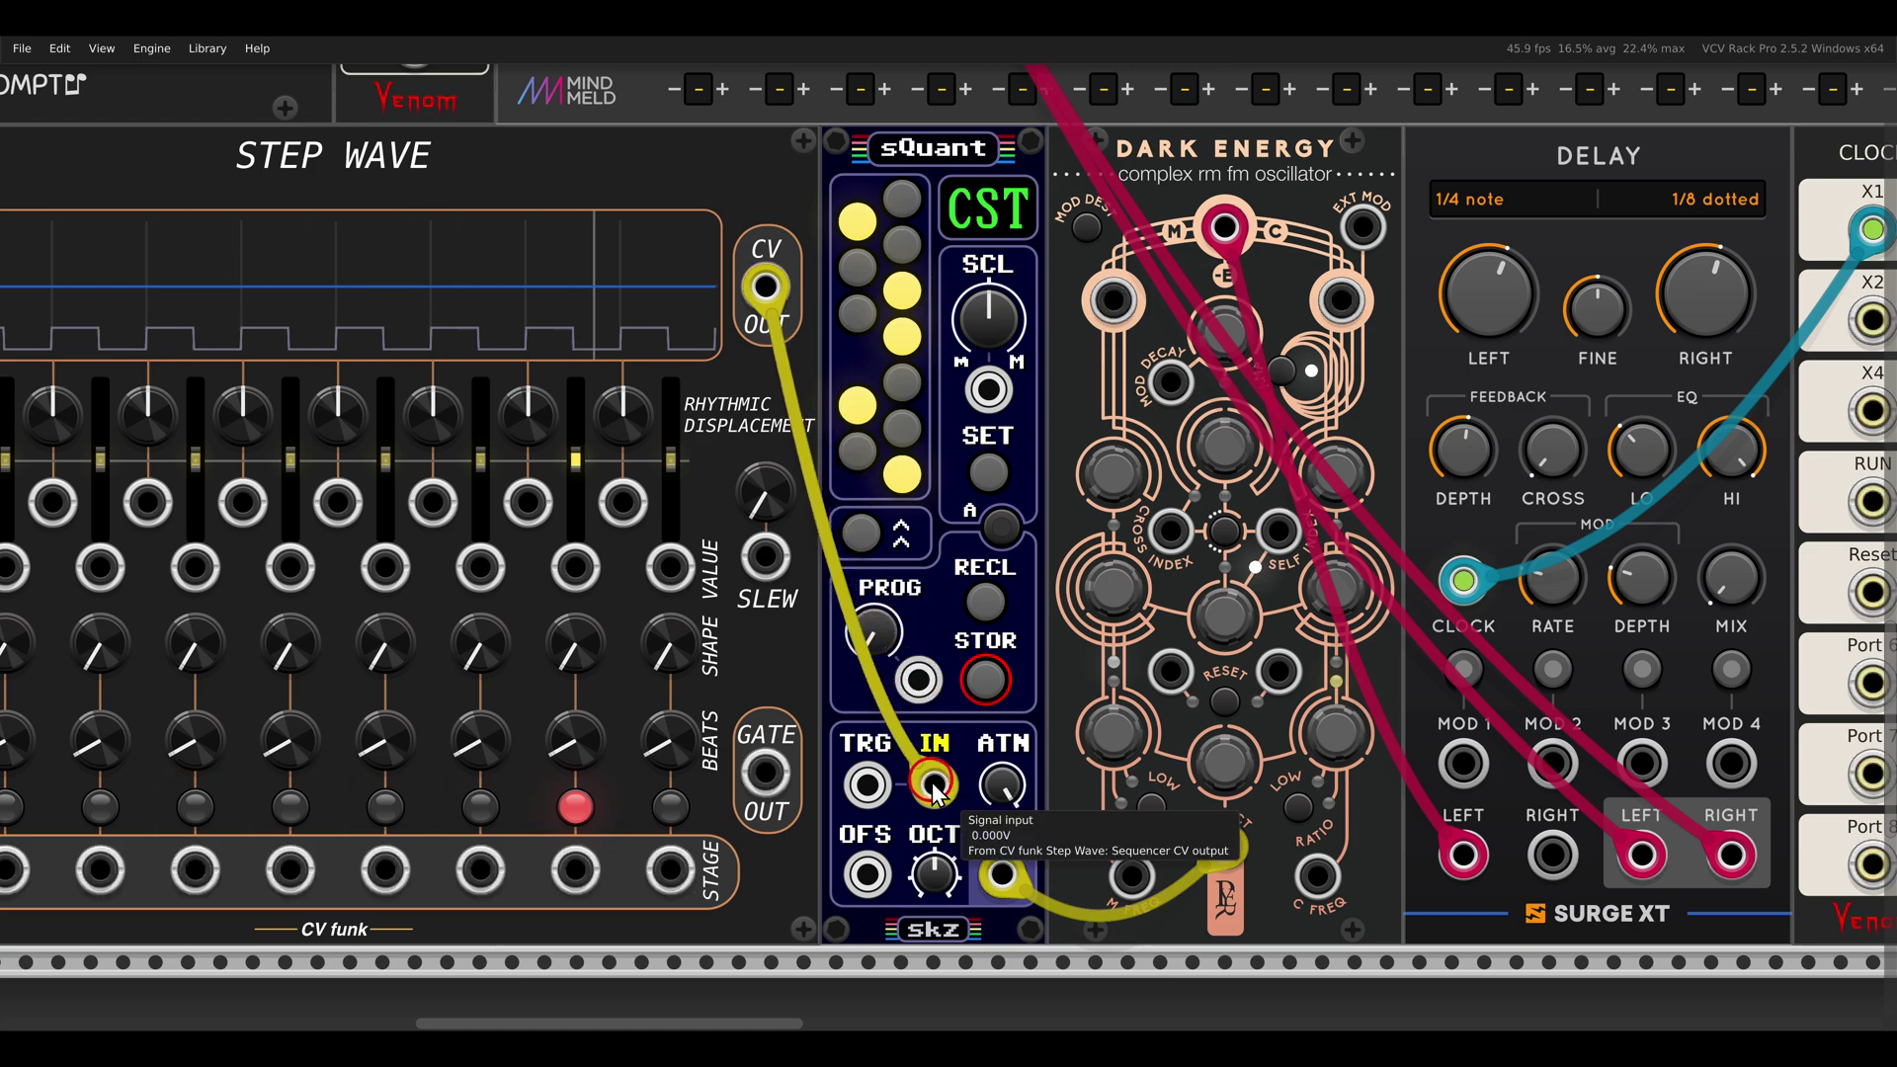
pyautogui.scroll(-2, 1172, 697)
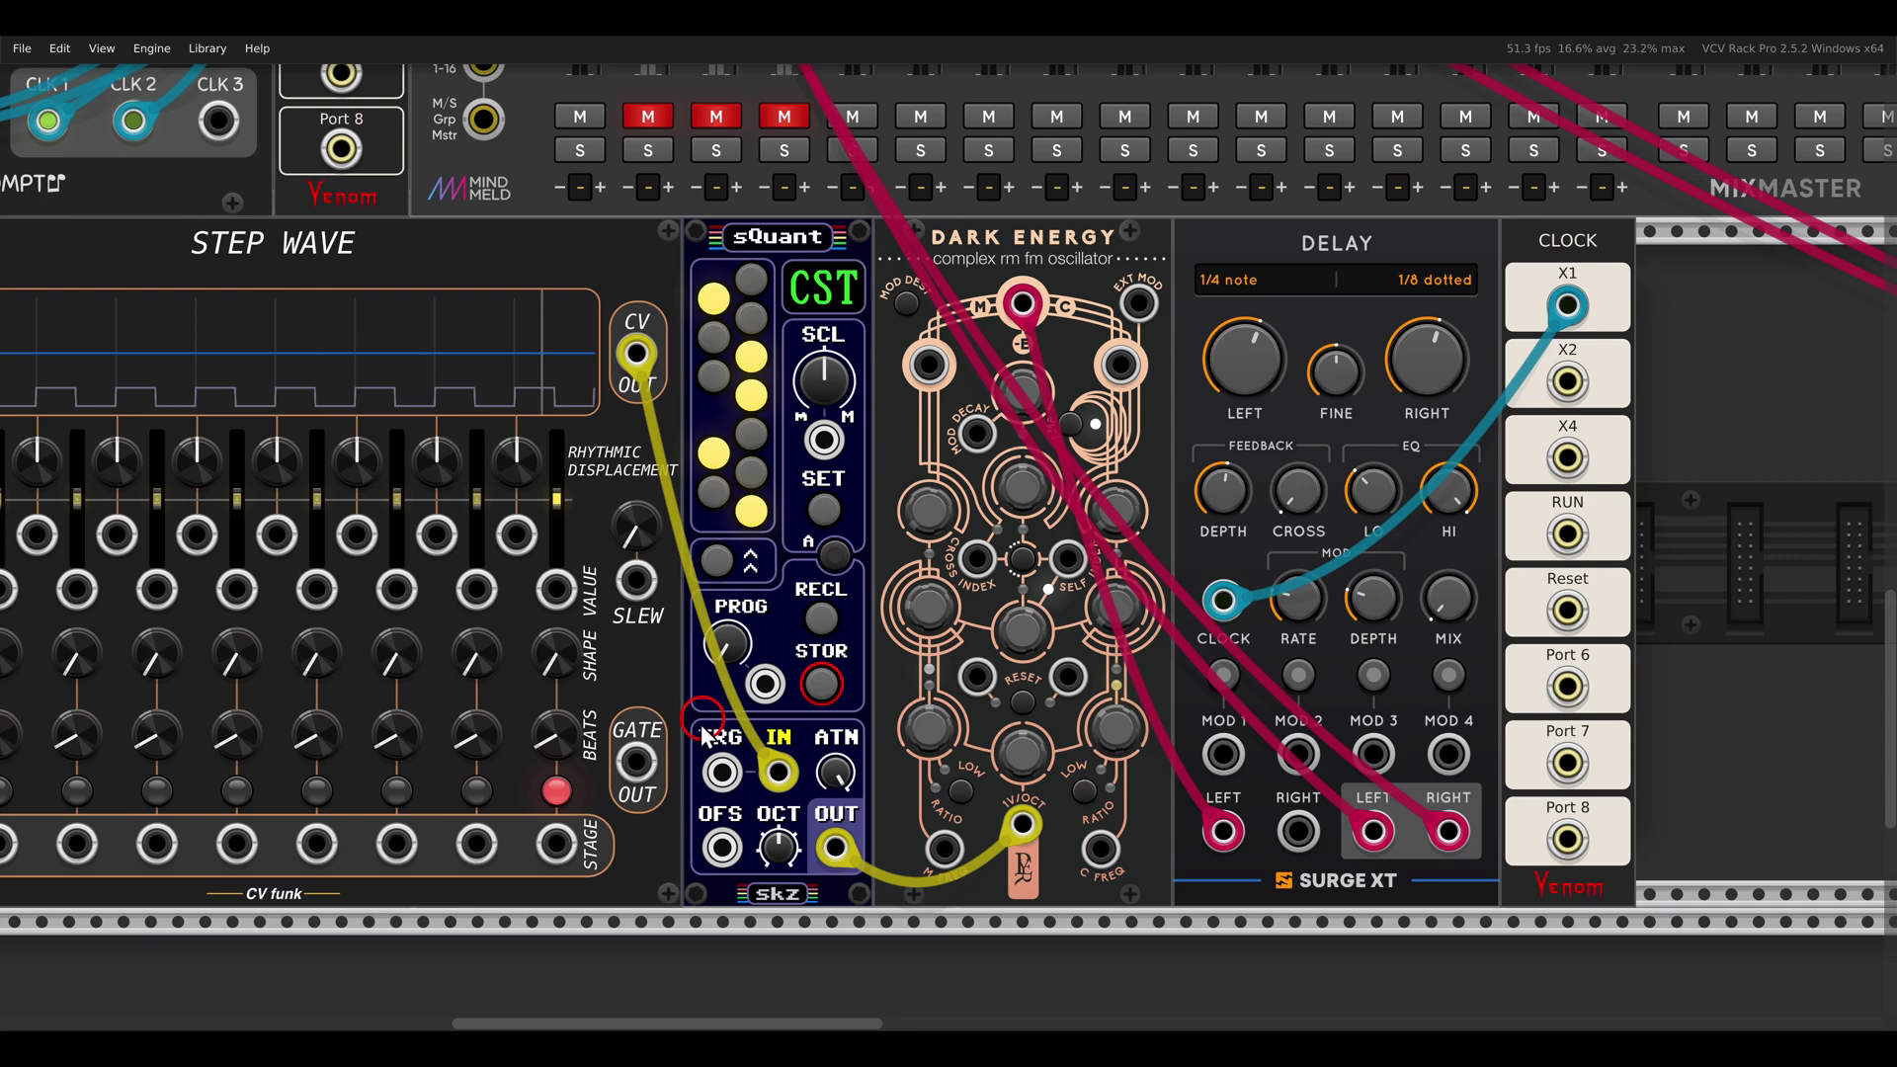
pyautogui.moveTo(639, 761); pyautogui.dragTo(1139, 301)
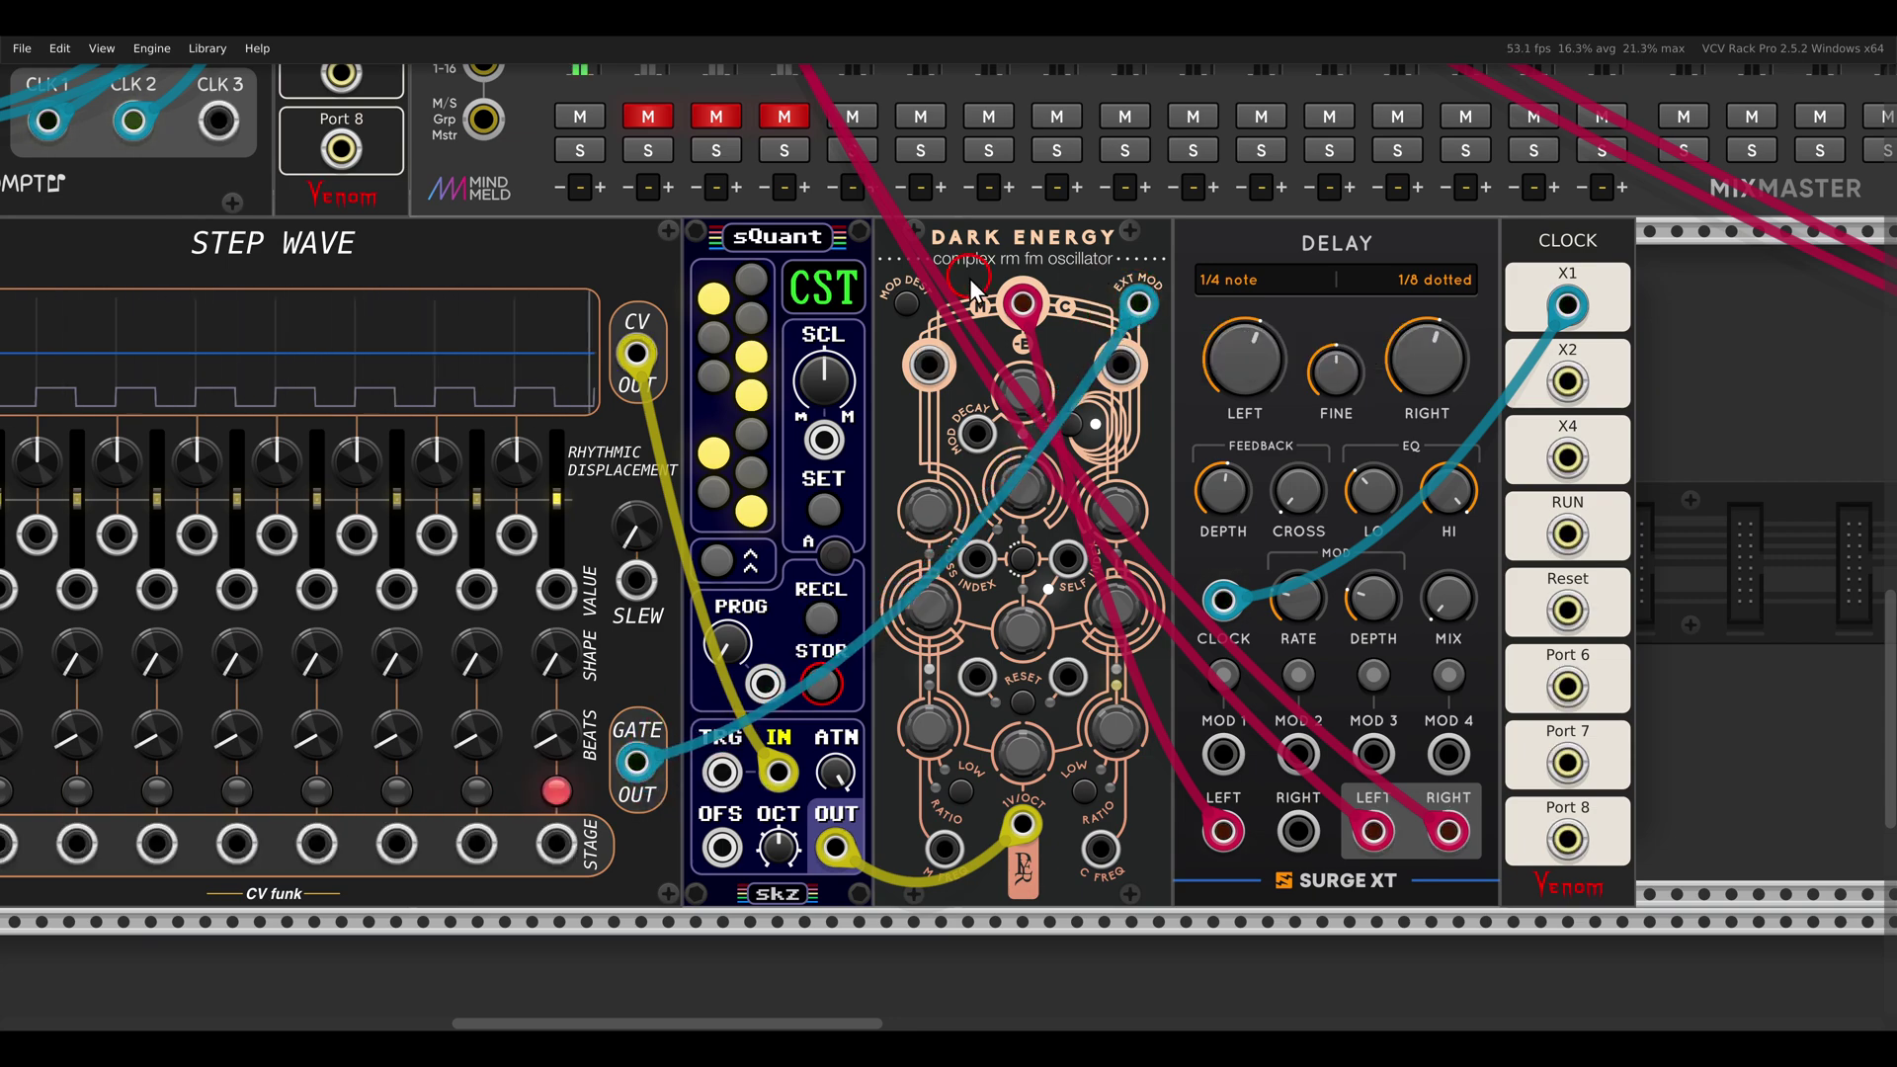
# Raise the lower Step Wave's value sliders for stages 2, 4, 5, 7 and 8, with stage 5 at 1 and stage 8 at 1.7
pyautogui.hscroll(-5, 880, 520)
pyautogui.scroll(2, 880, 520)
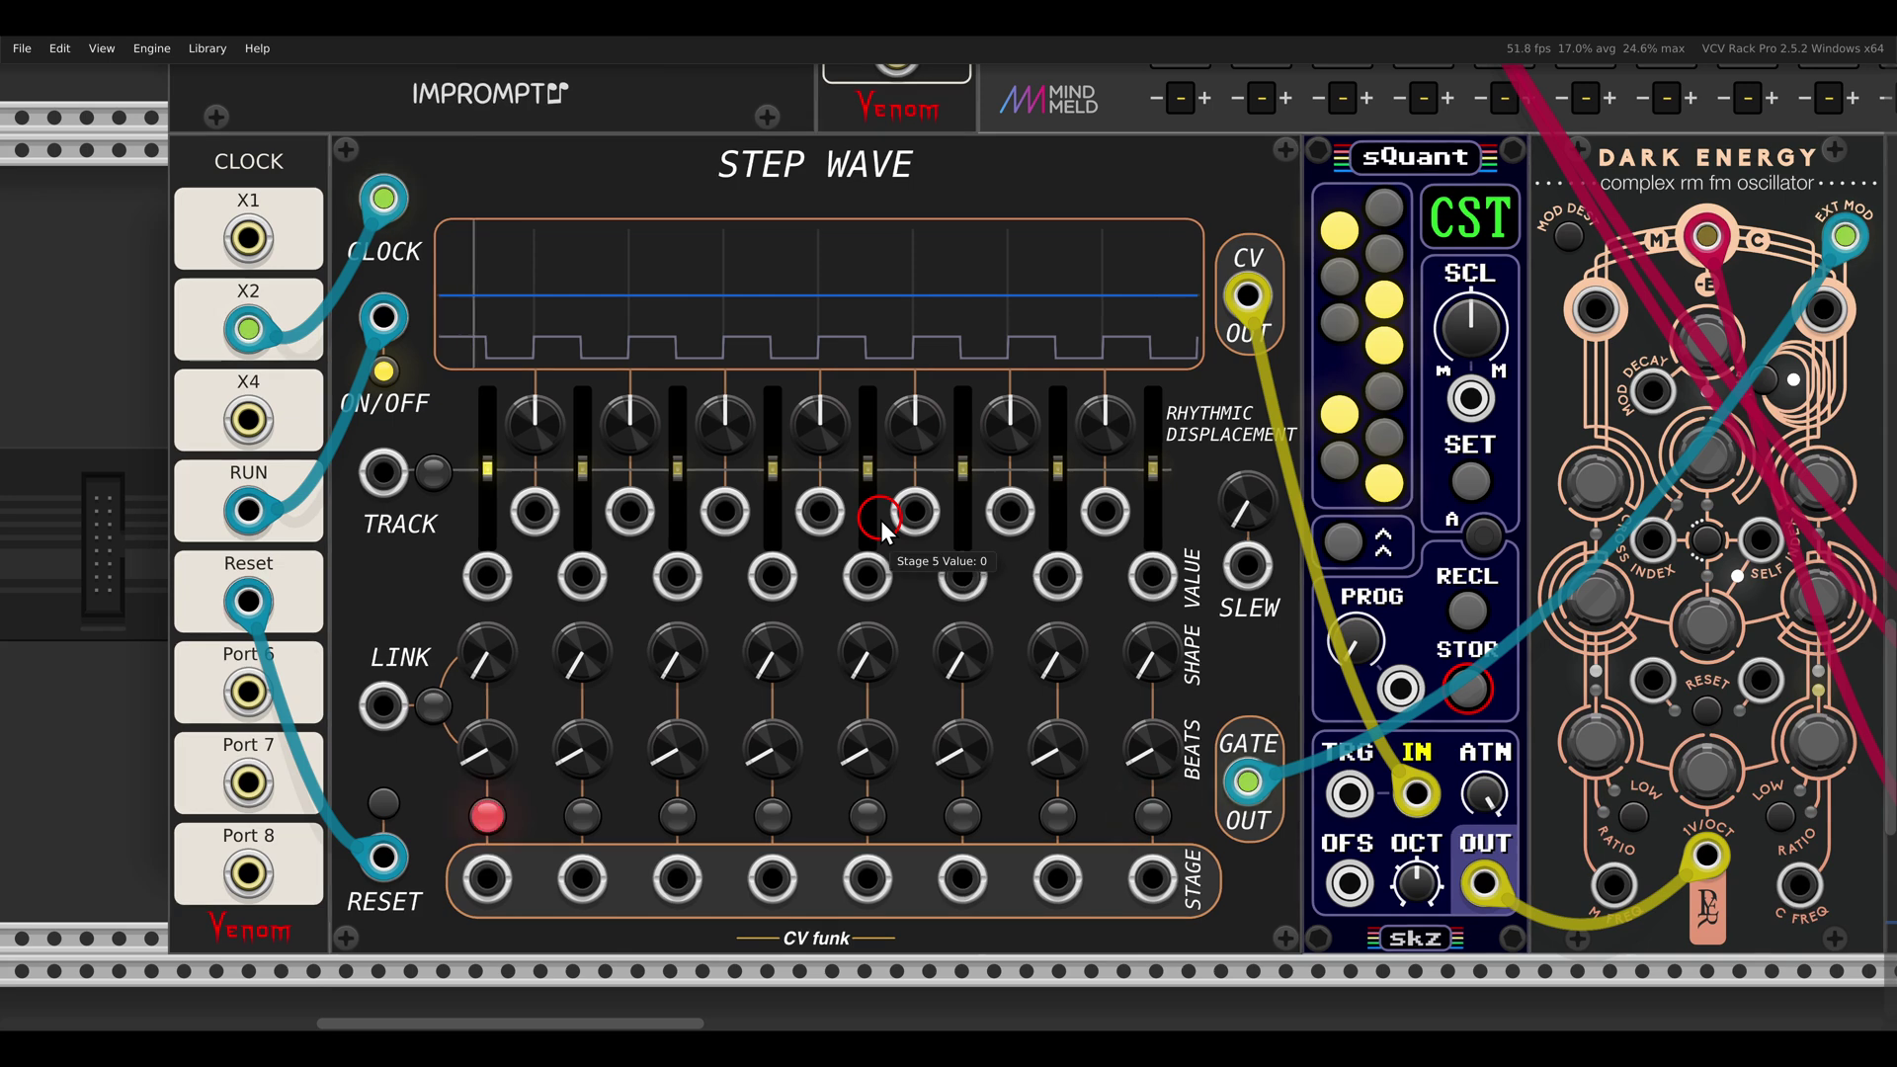
pyautogui.scroll(1, 895, 455)
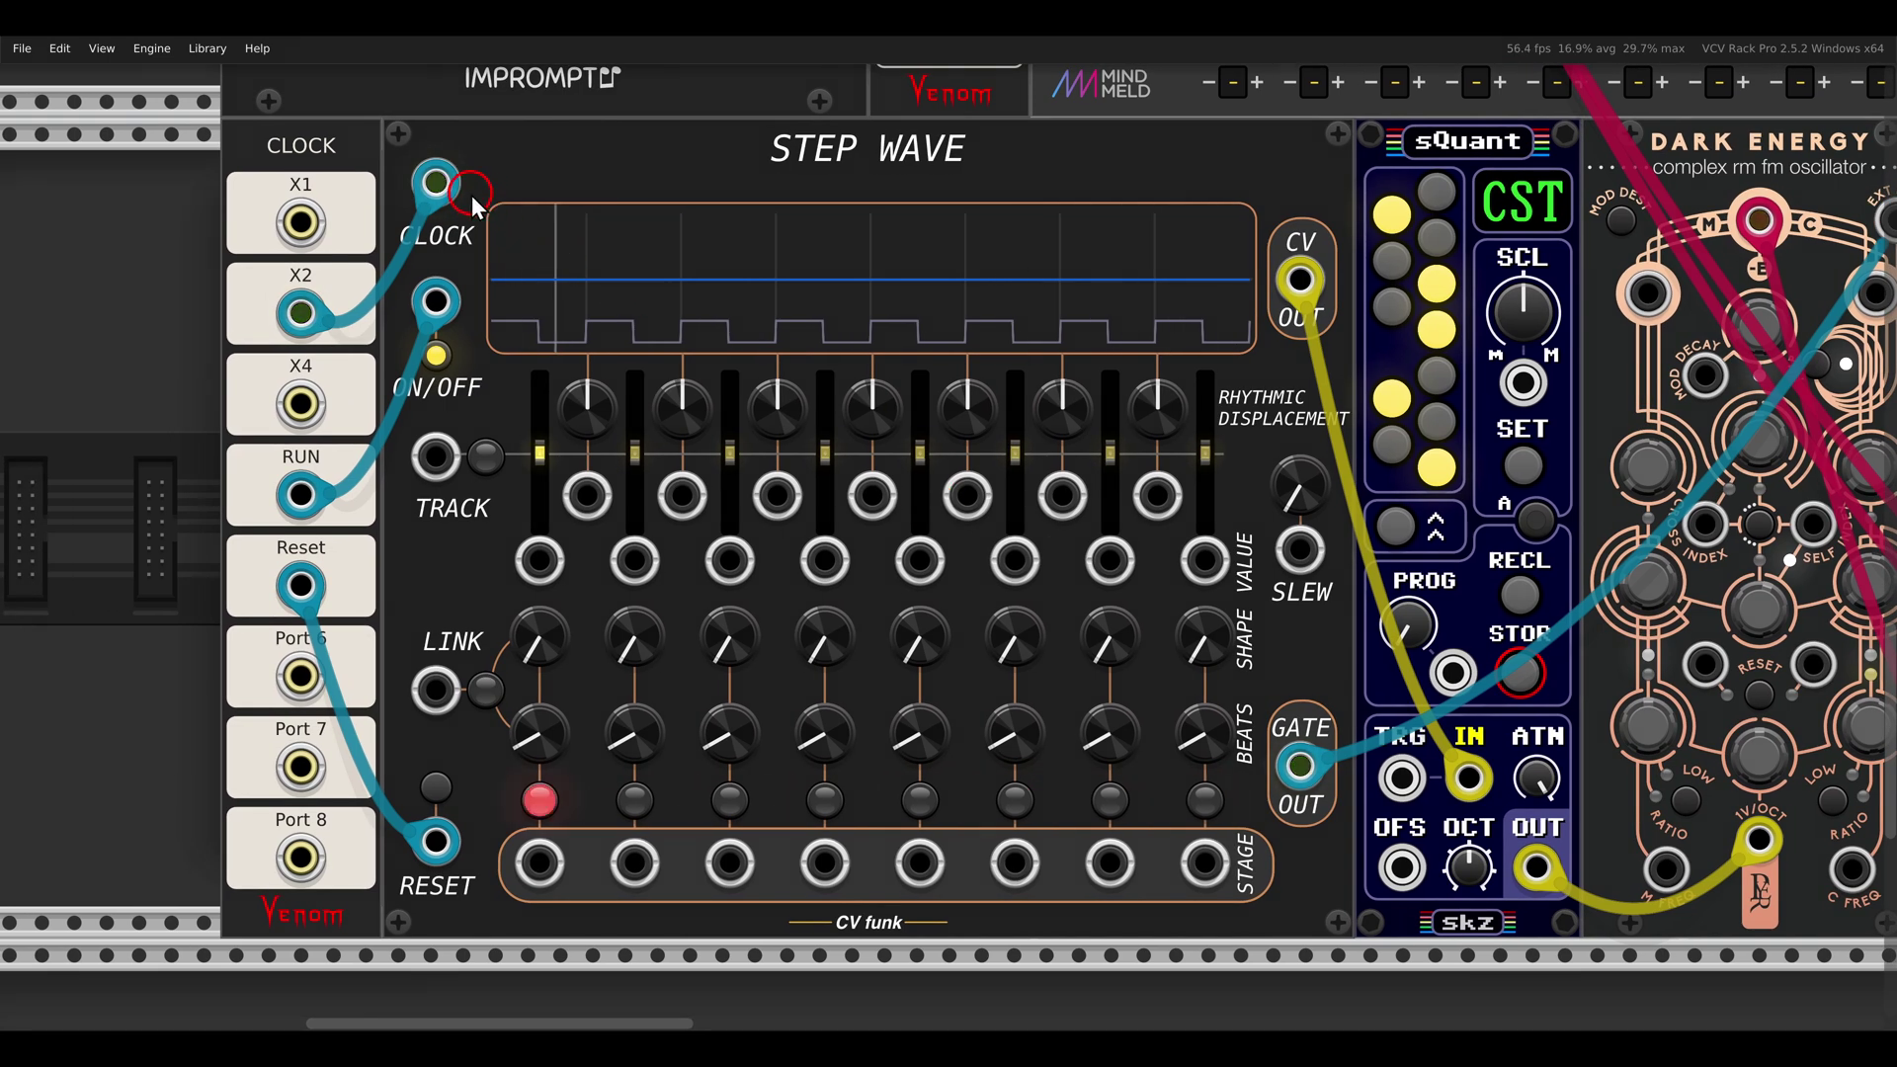
pyautogui.moveTo(450, 185)
pyautogui.mouseDown()
pyautogui.moveTo(916, 356)
pyautogui.moveTo(1284, 373)
pyautogui.mouseUp()
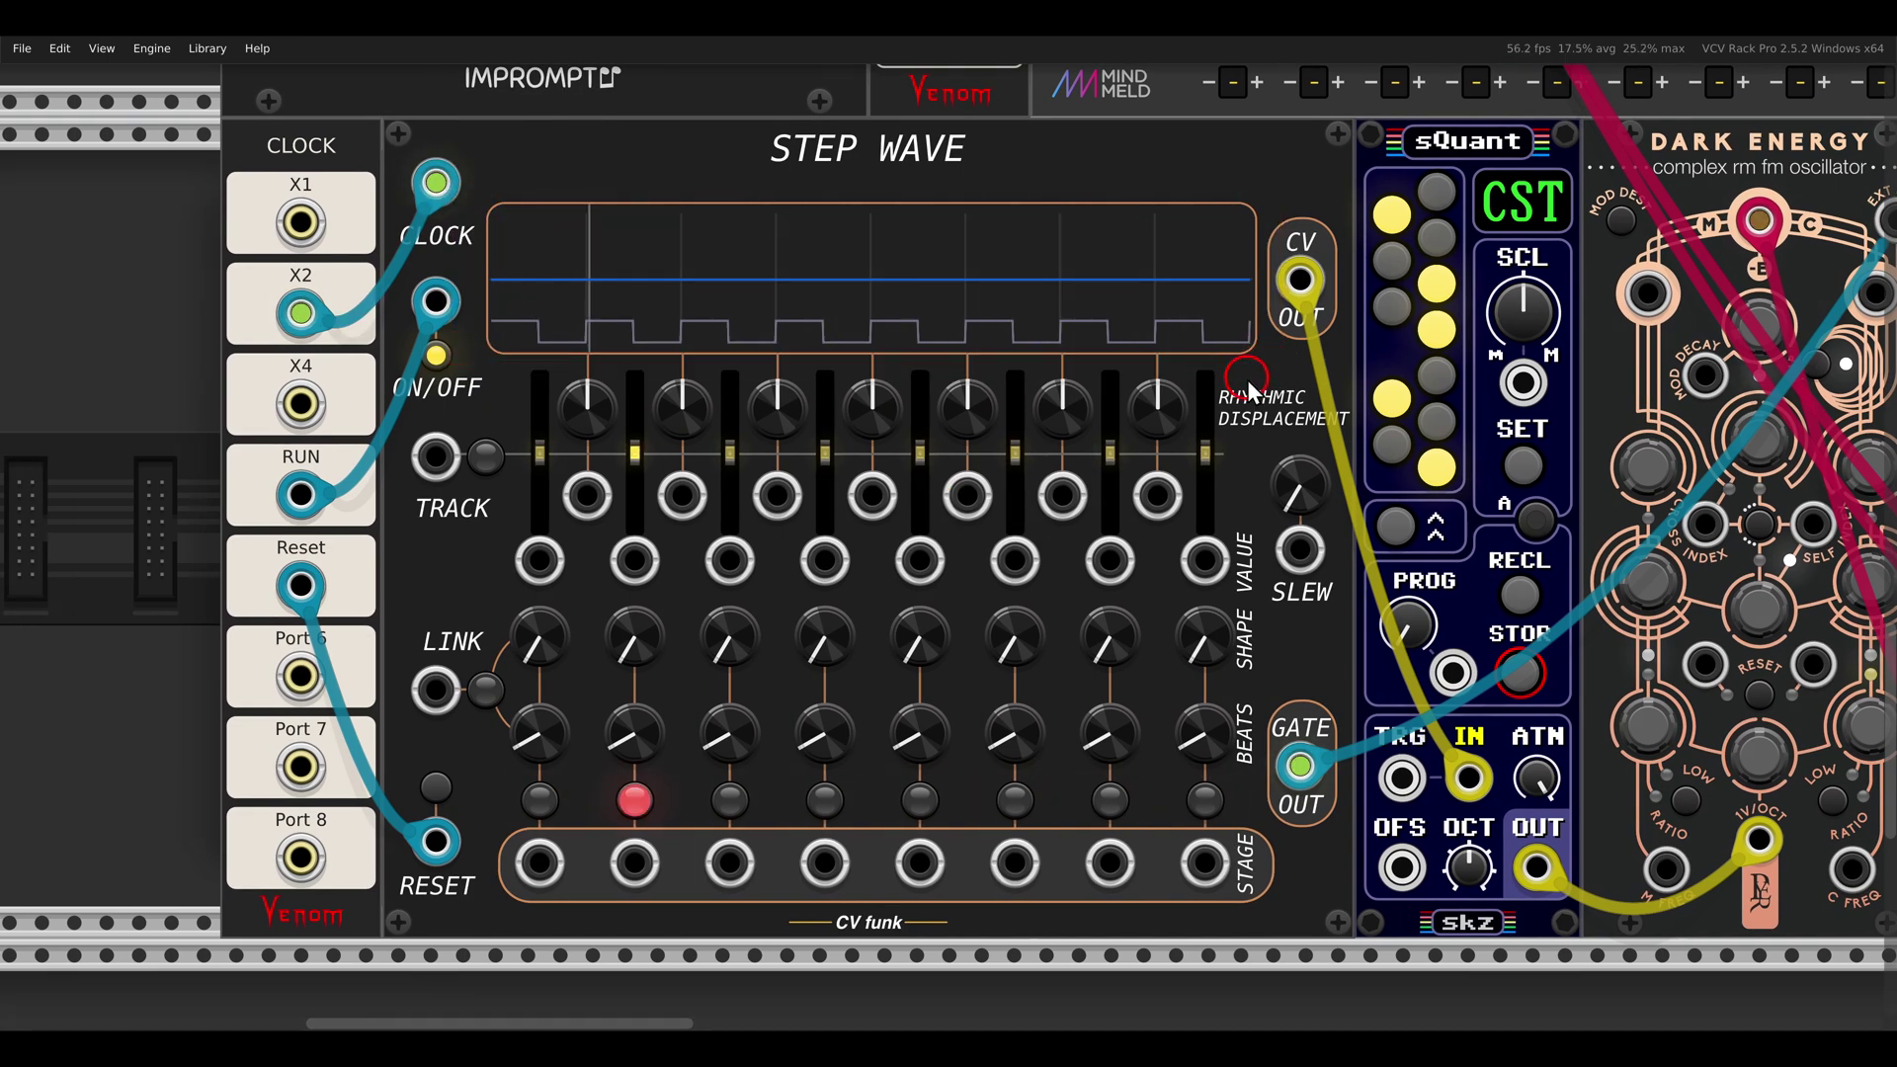
pyautogui.scroll(1, 868, 487)
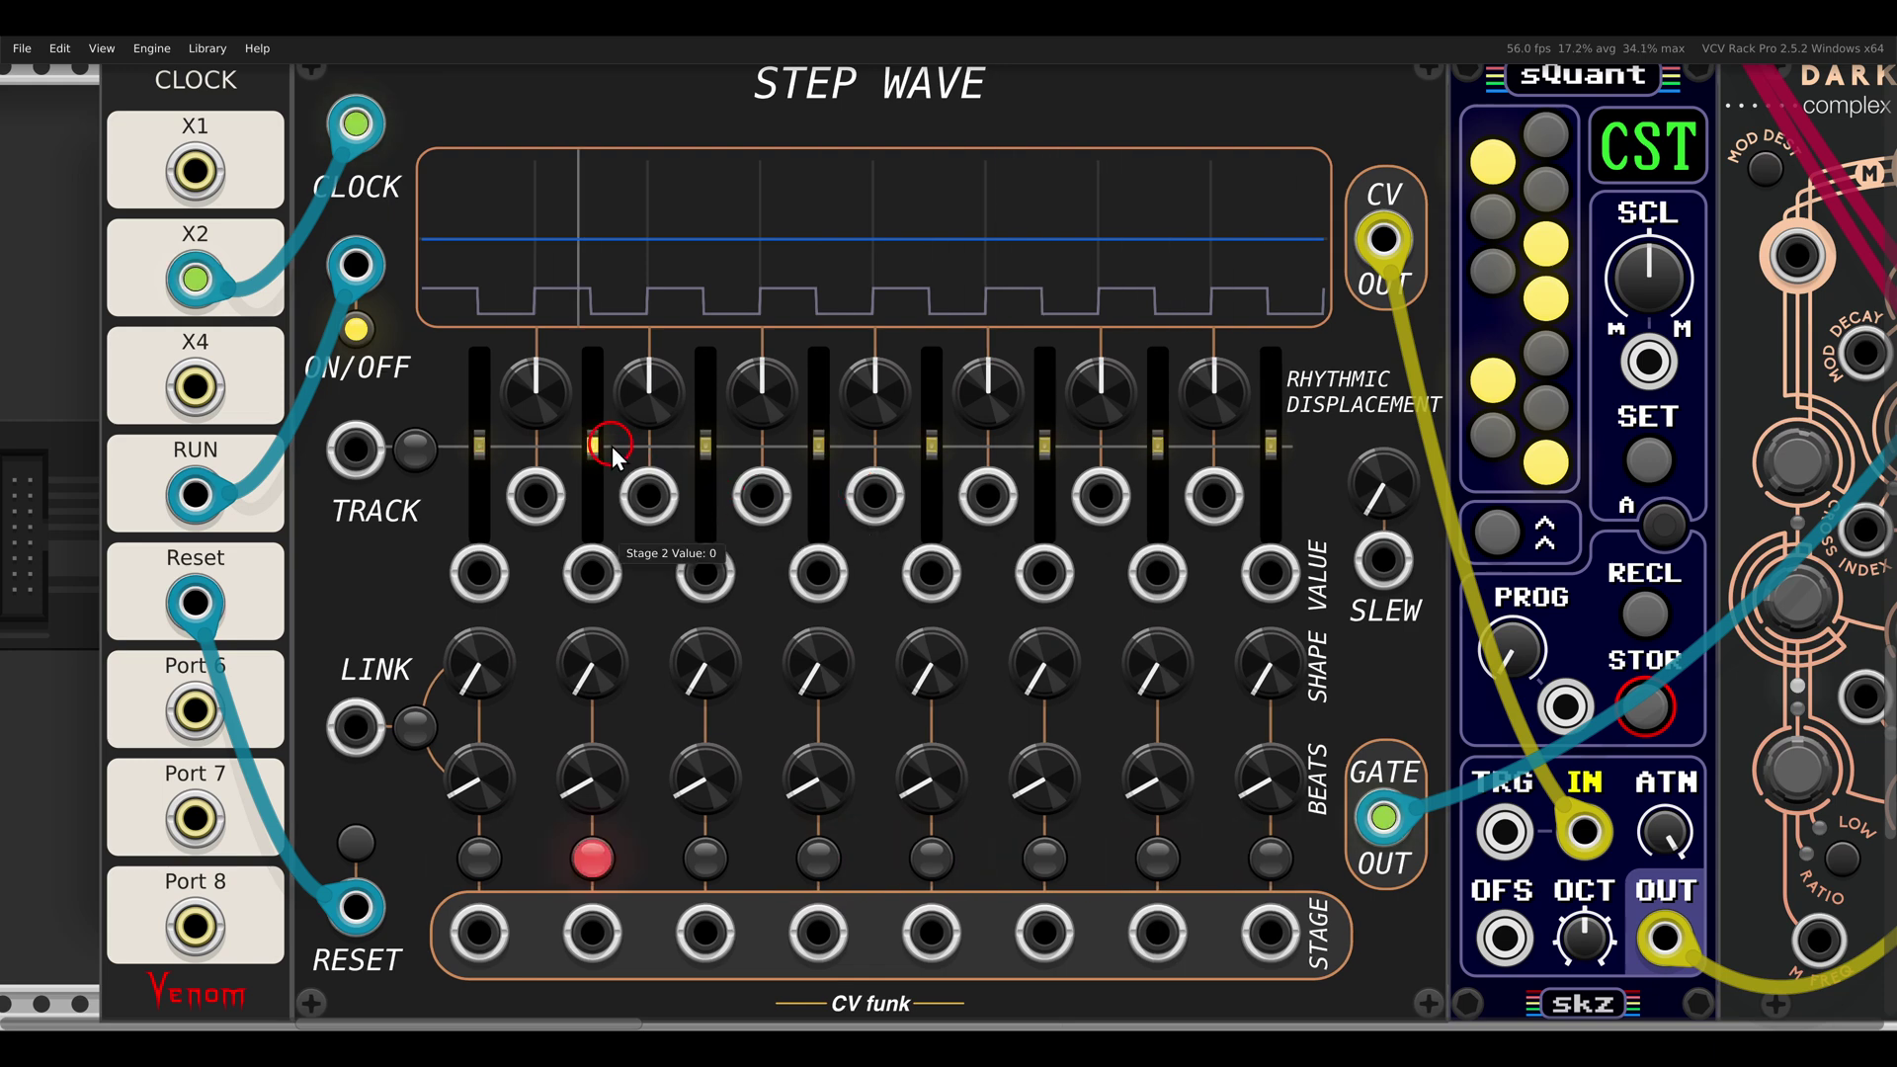
pyautogui.moveTo(599, 447); pyautogui.dragTo(605, 428)
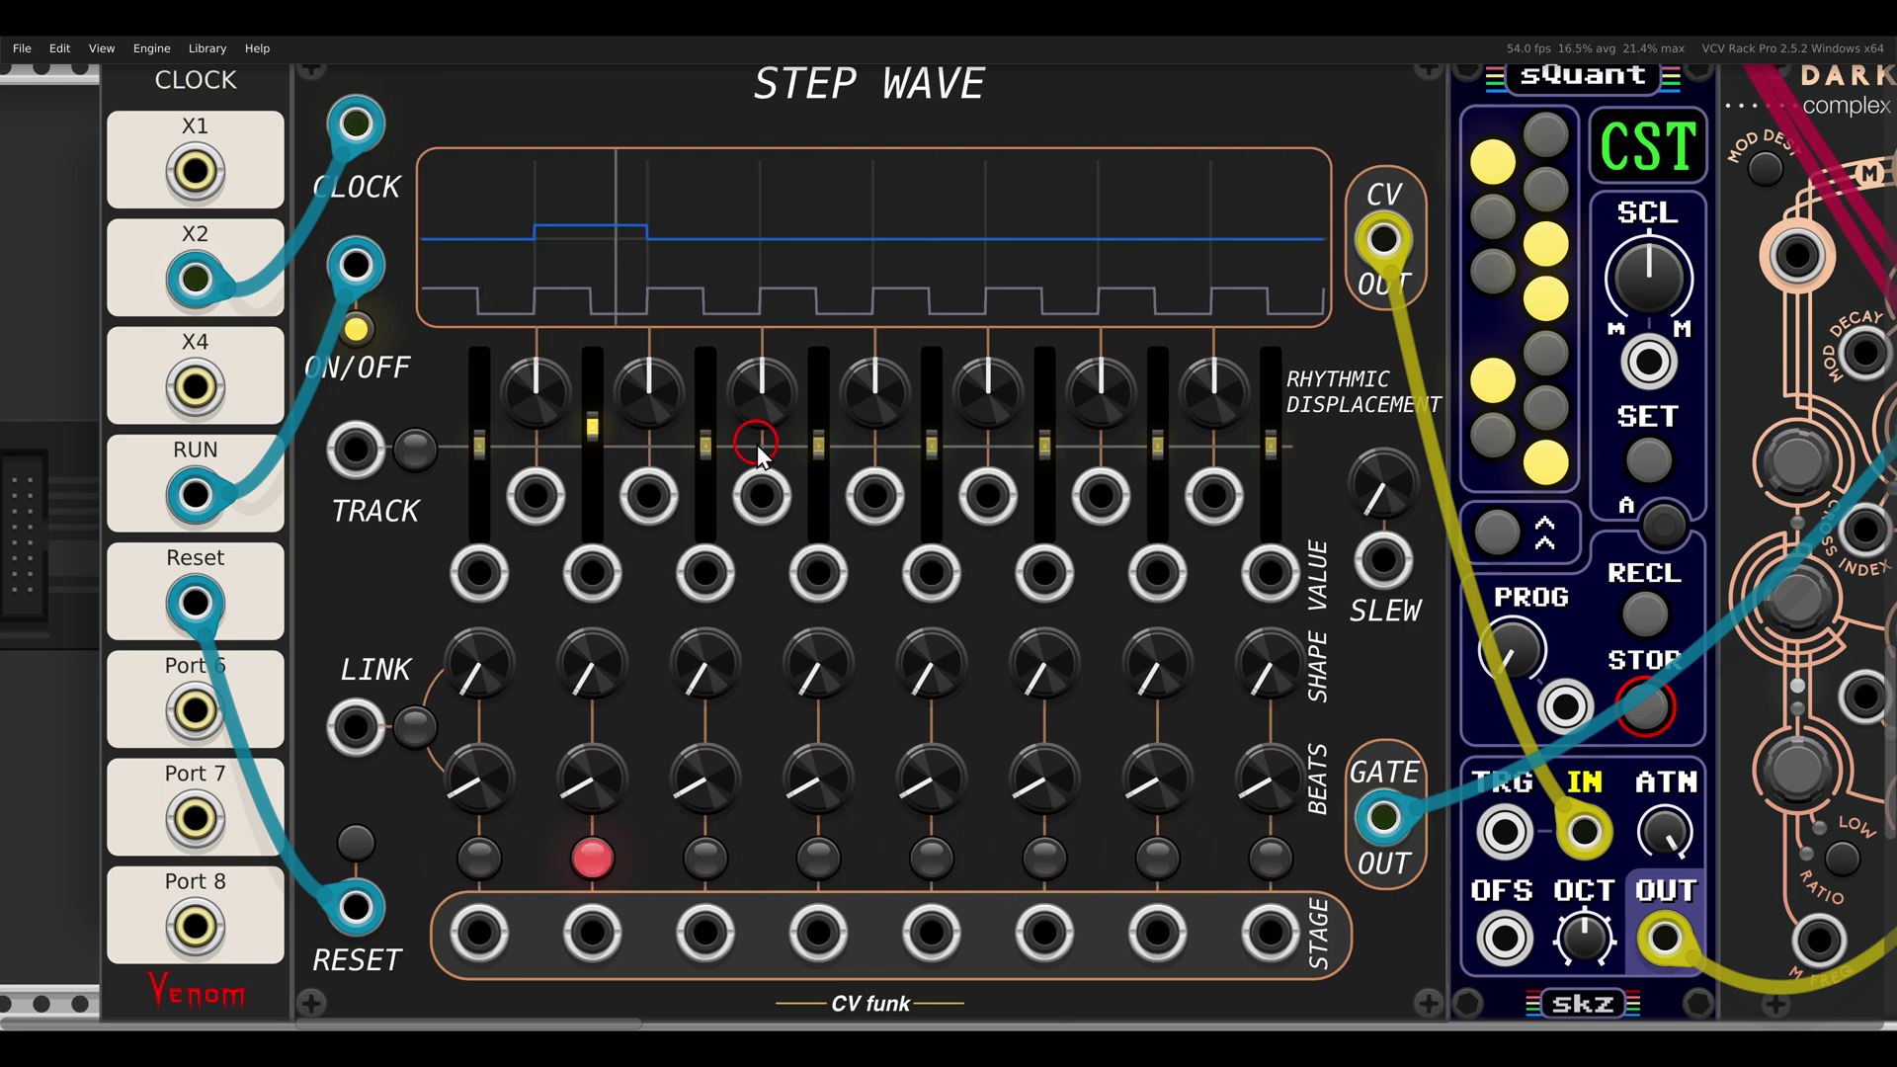
pyautogui.moveTo(815, 442); pyautogui.dragTo(808, 415)
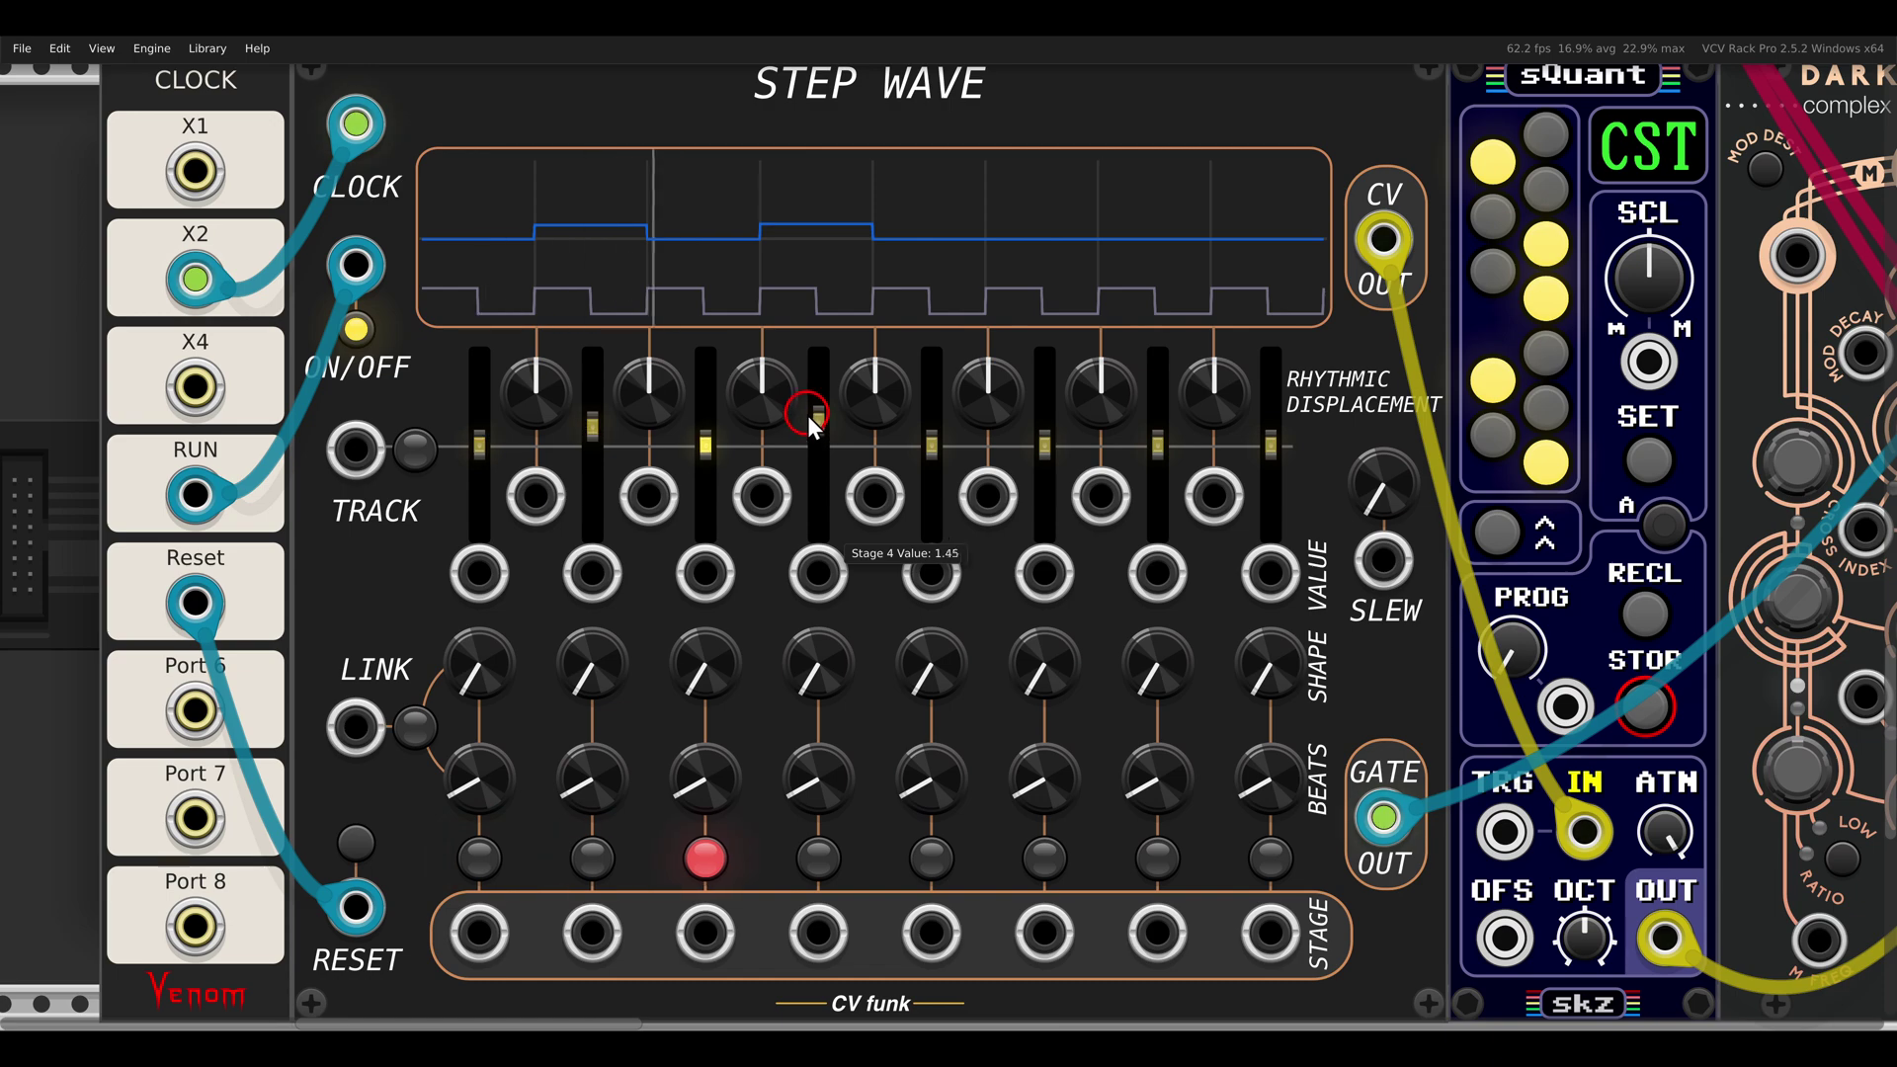
pyautogui.moveTo(938, 448); pyautogui.dragTo(937, 435)
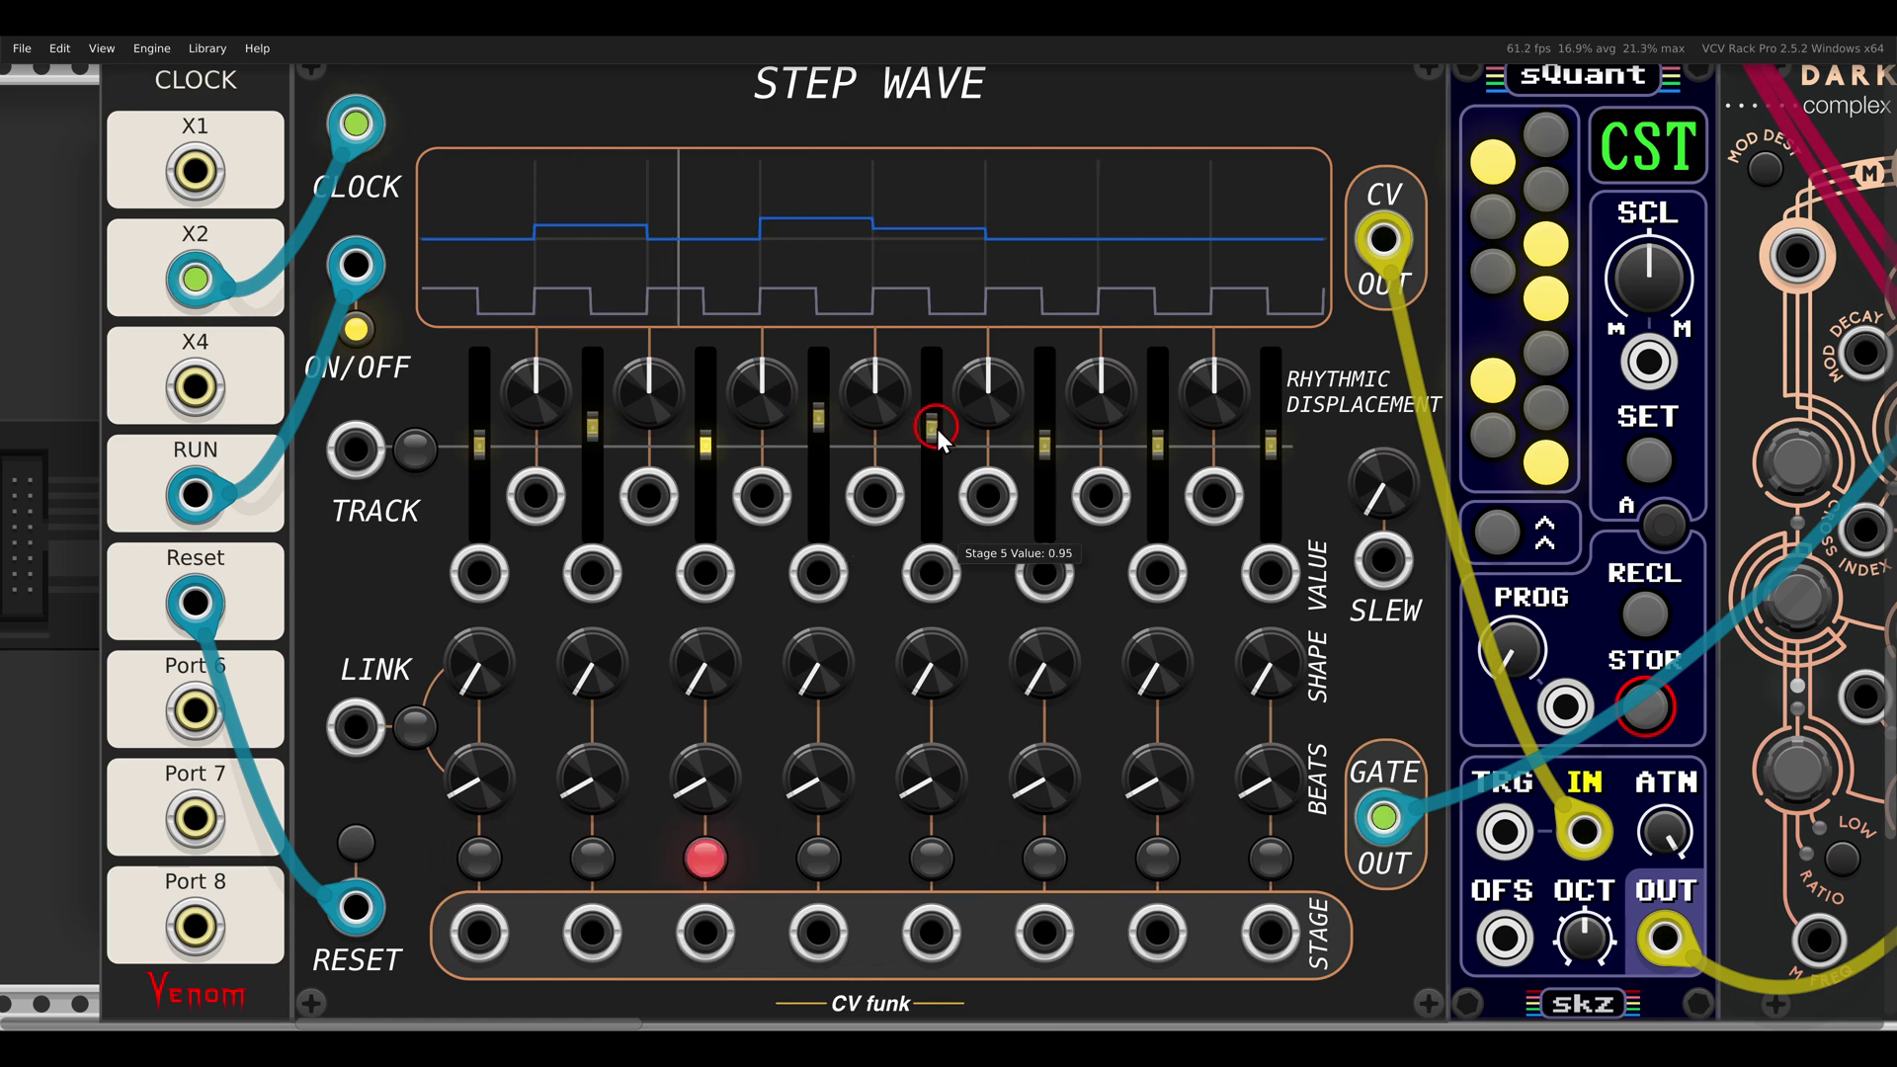
pyautogui.moveTo(1156, 446); pyautogui.dragTo(1149, 430)
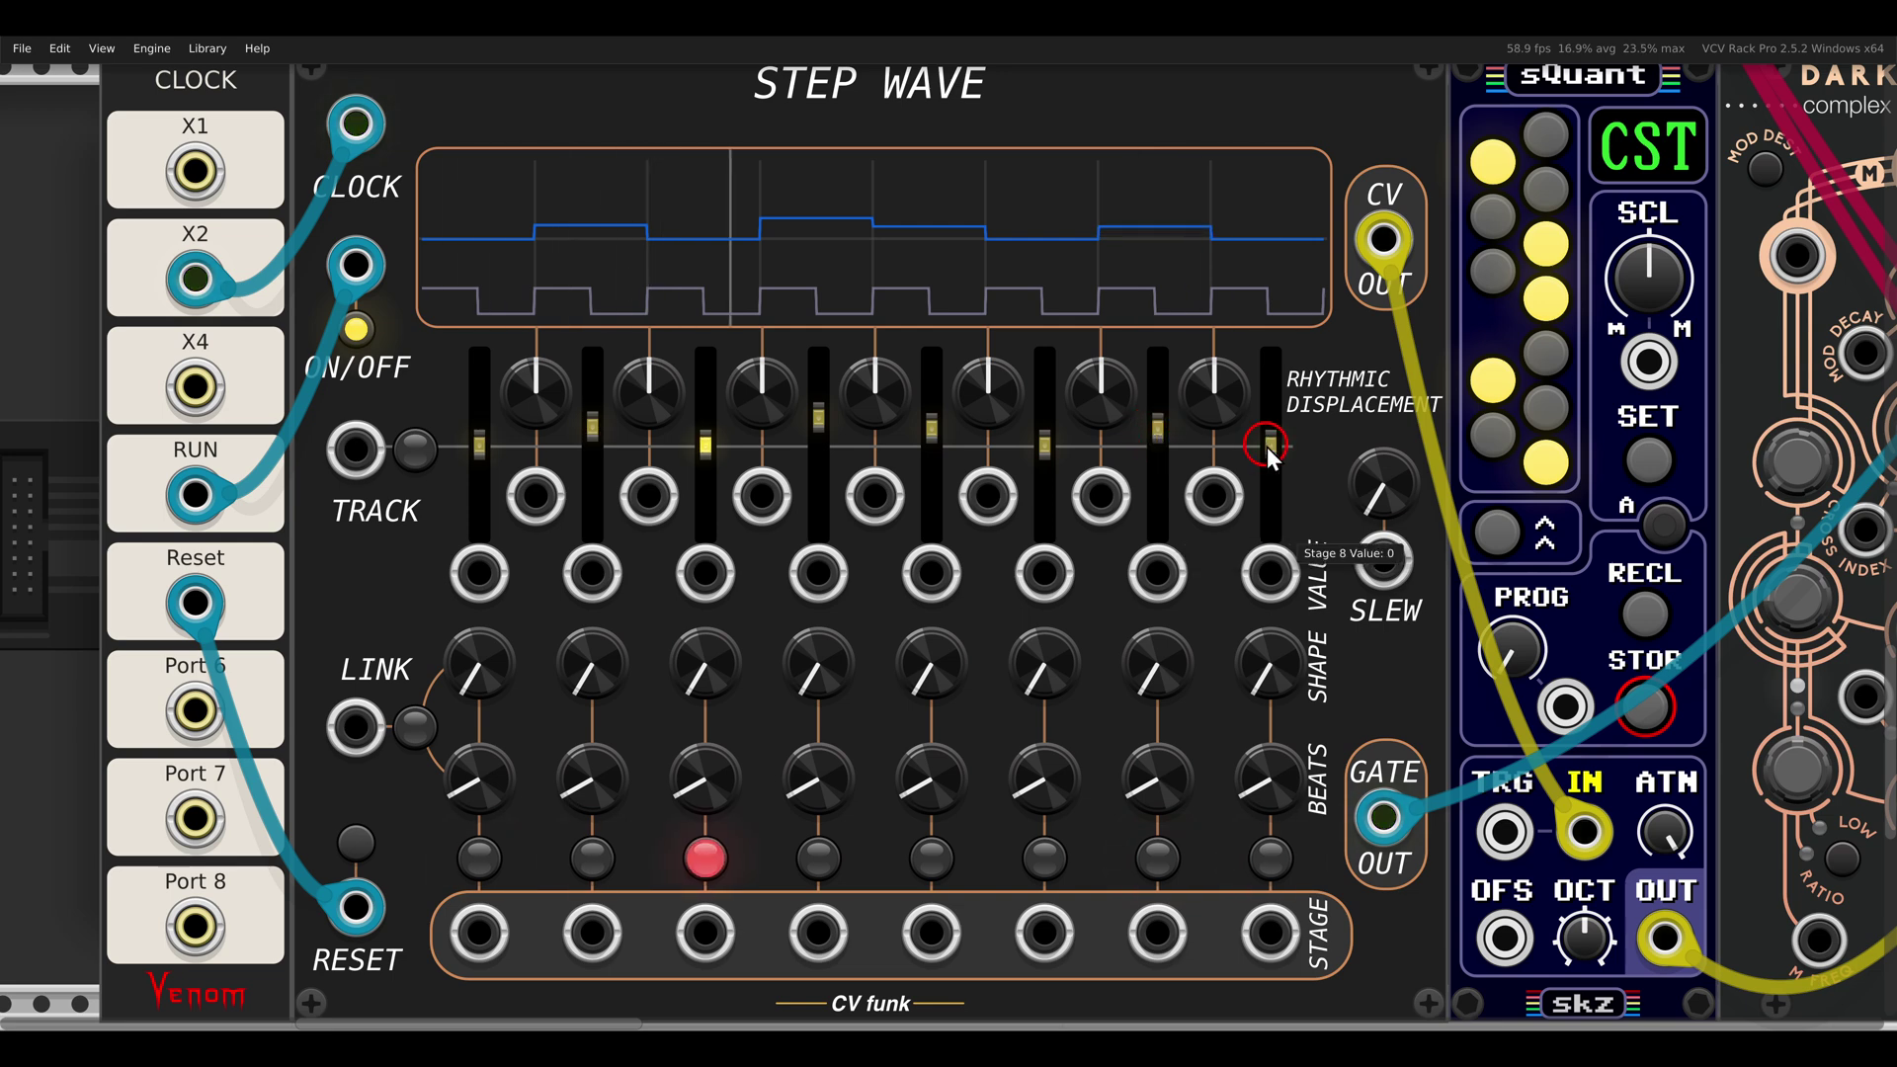
pyautogui.moveTo(1267, 446); pyautogui.dragTo(1265, 412)
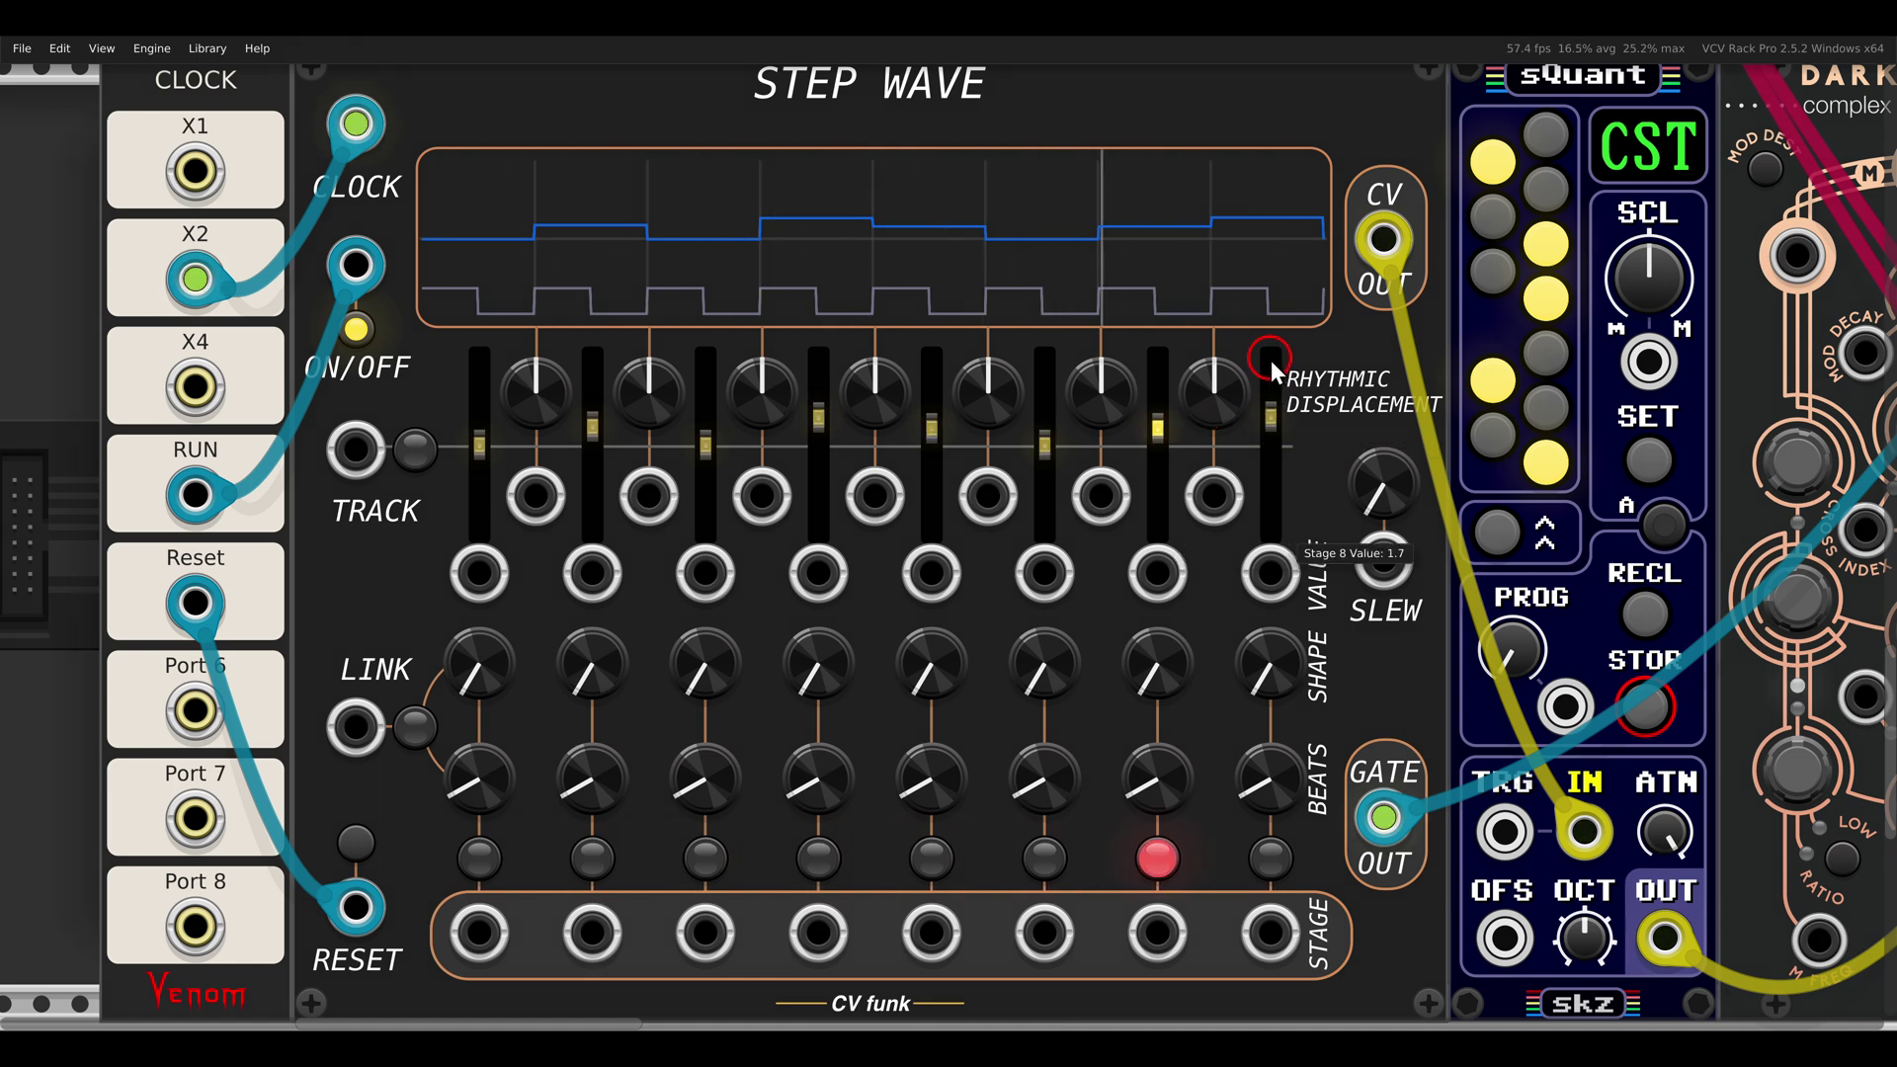
# Set rhythmic displacement 3-4 to minimum and 5-6 to maximum, reduce 2-3 partway, and increase 7-8 partway on the lower Step Wave
pyautogui.moveTo(1268, 356); pyautogui.dragTo(1458, 442)
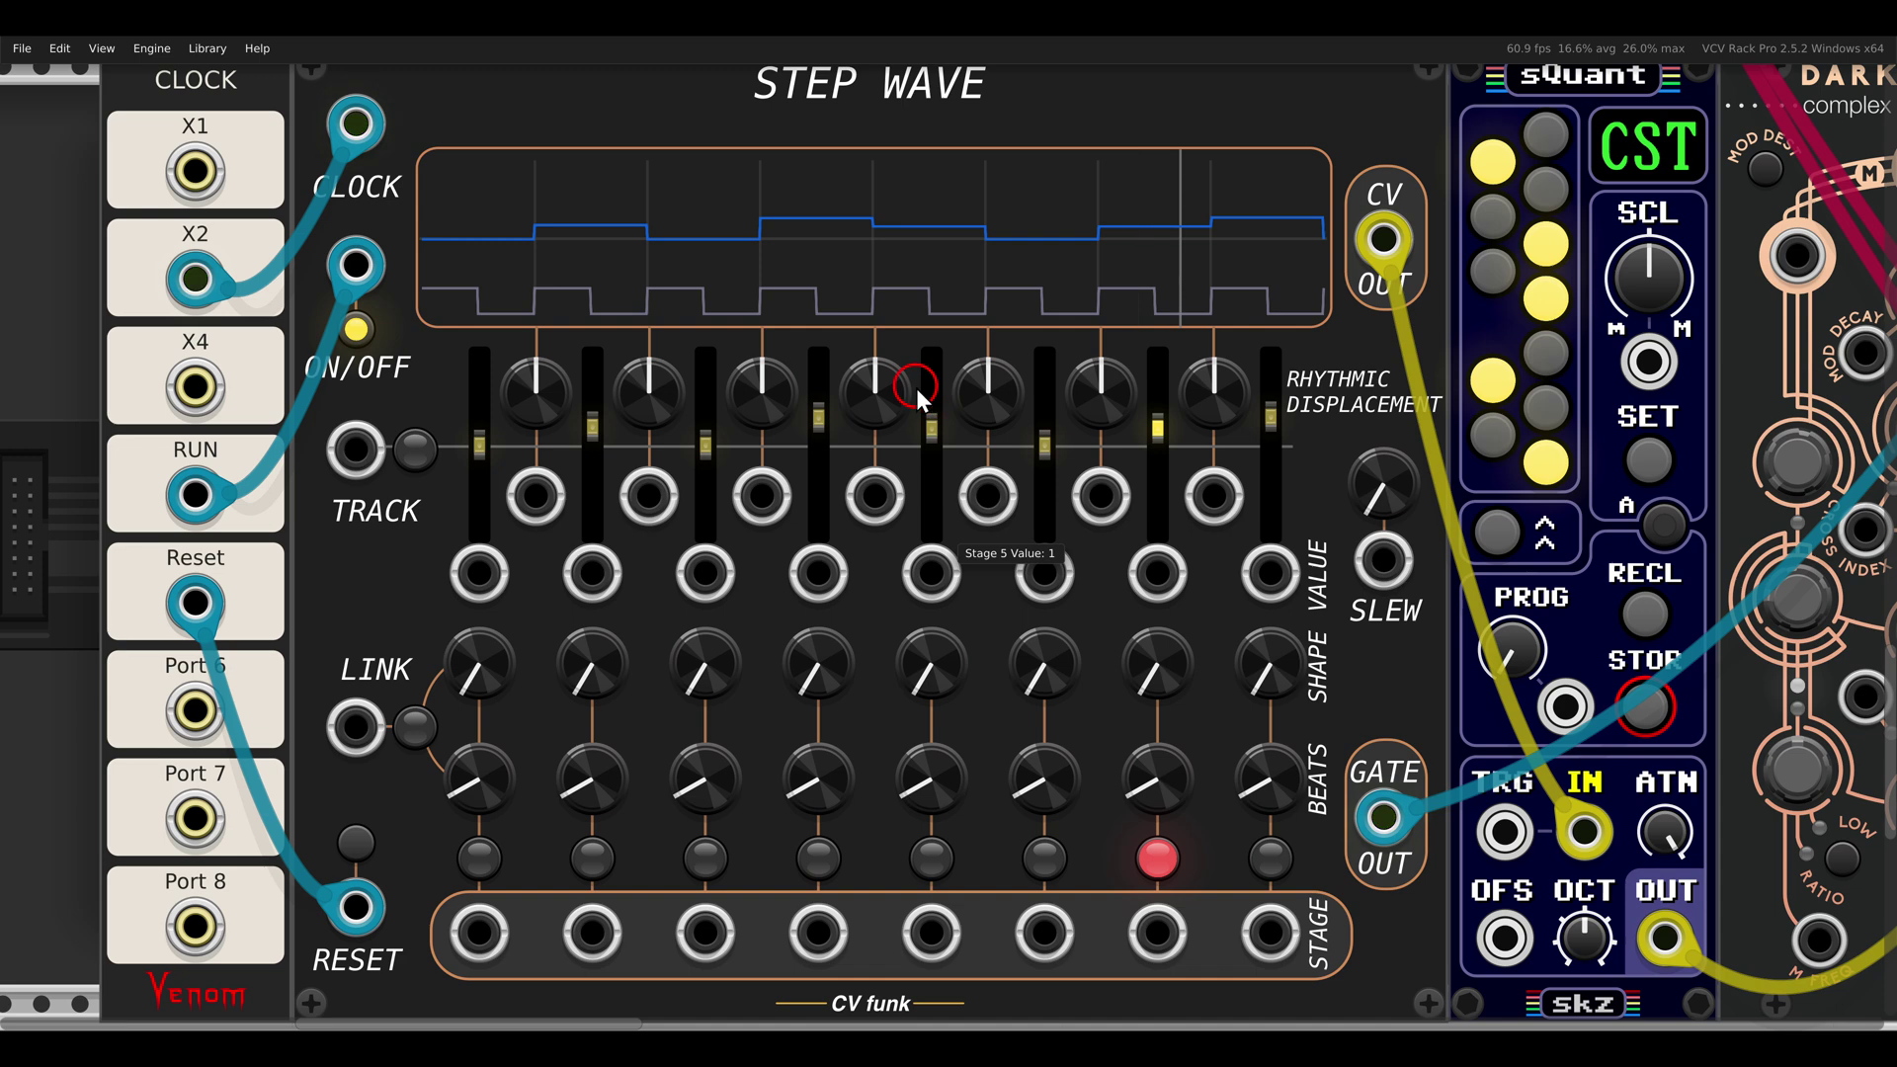
pyautogui.moveTo(745, 378); pyautogui.dragTo(809, 652)
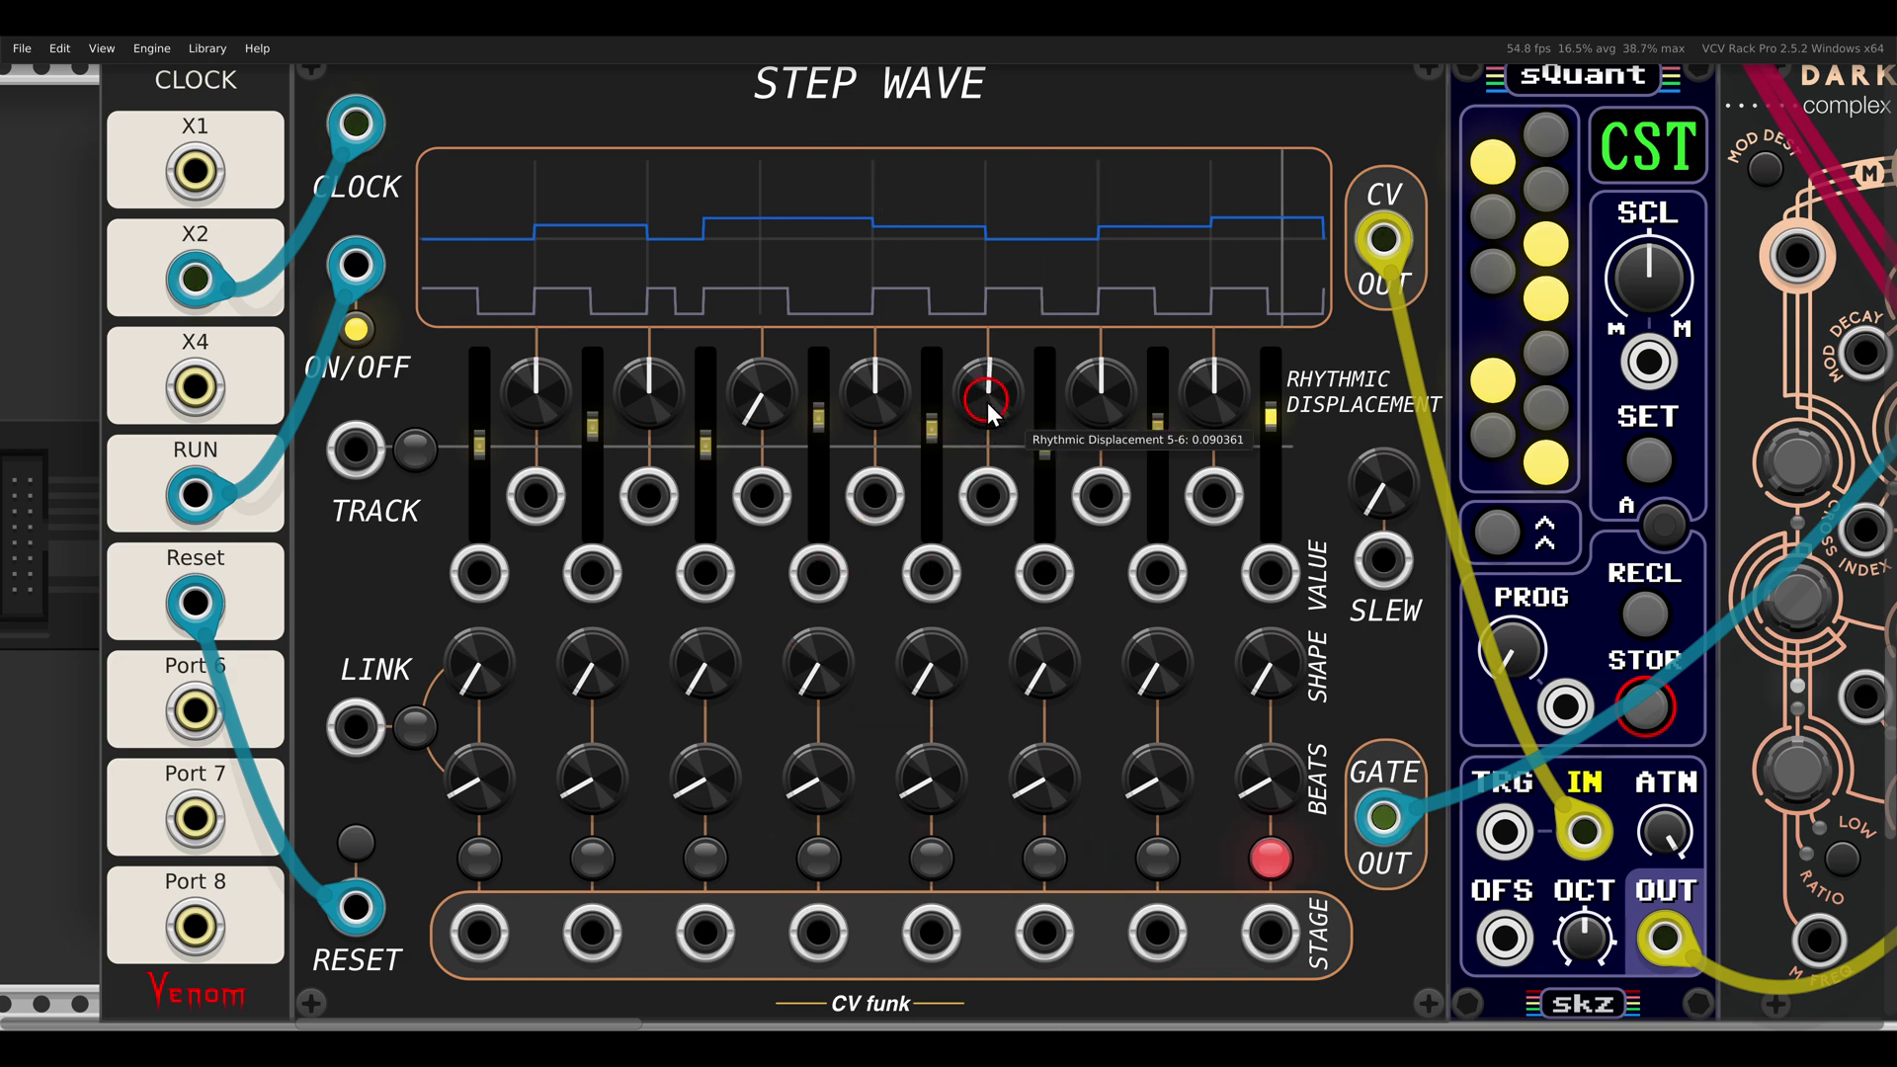
pyautogui.moveTo(987, 401); pyautogui.dragTo(972, 162)
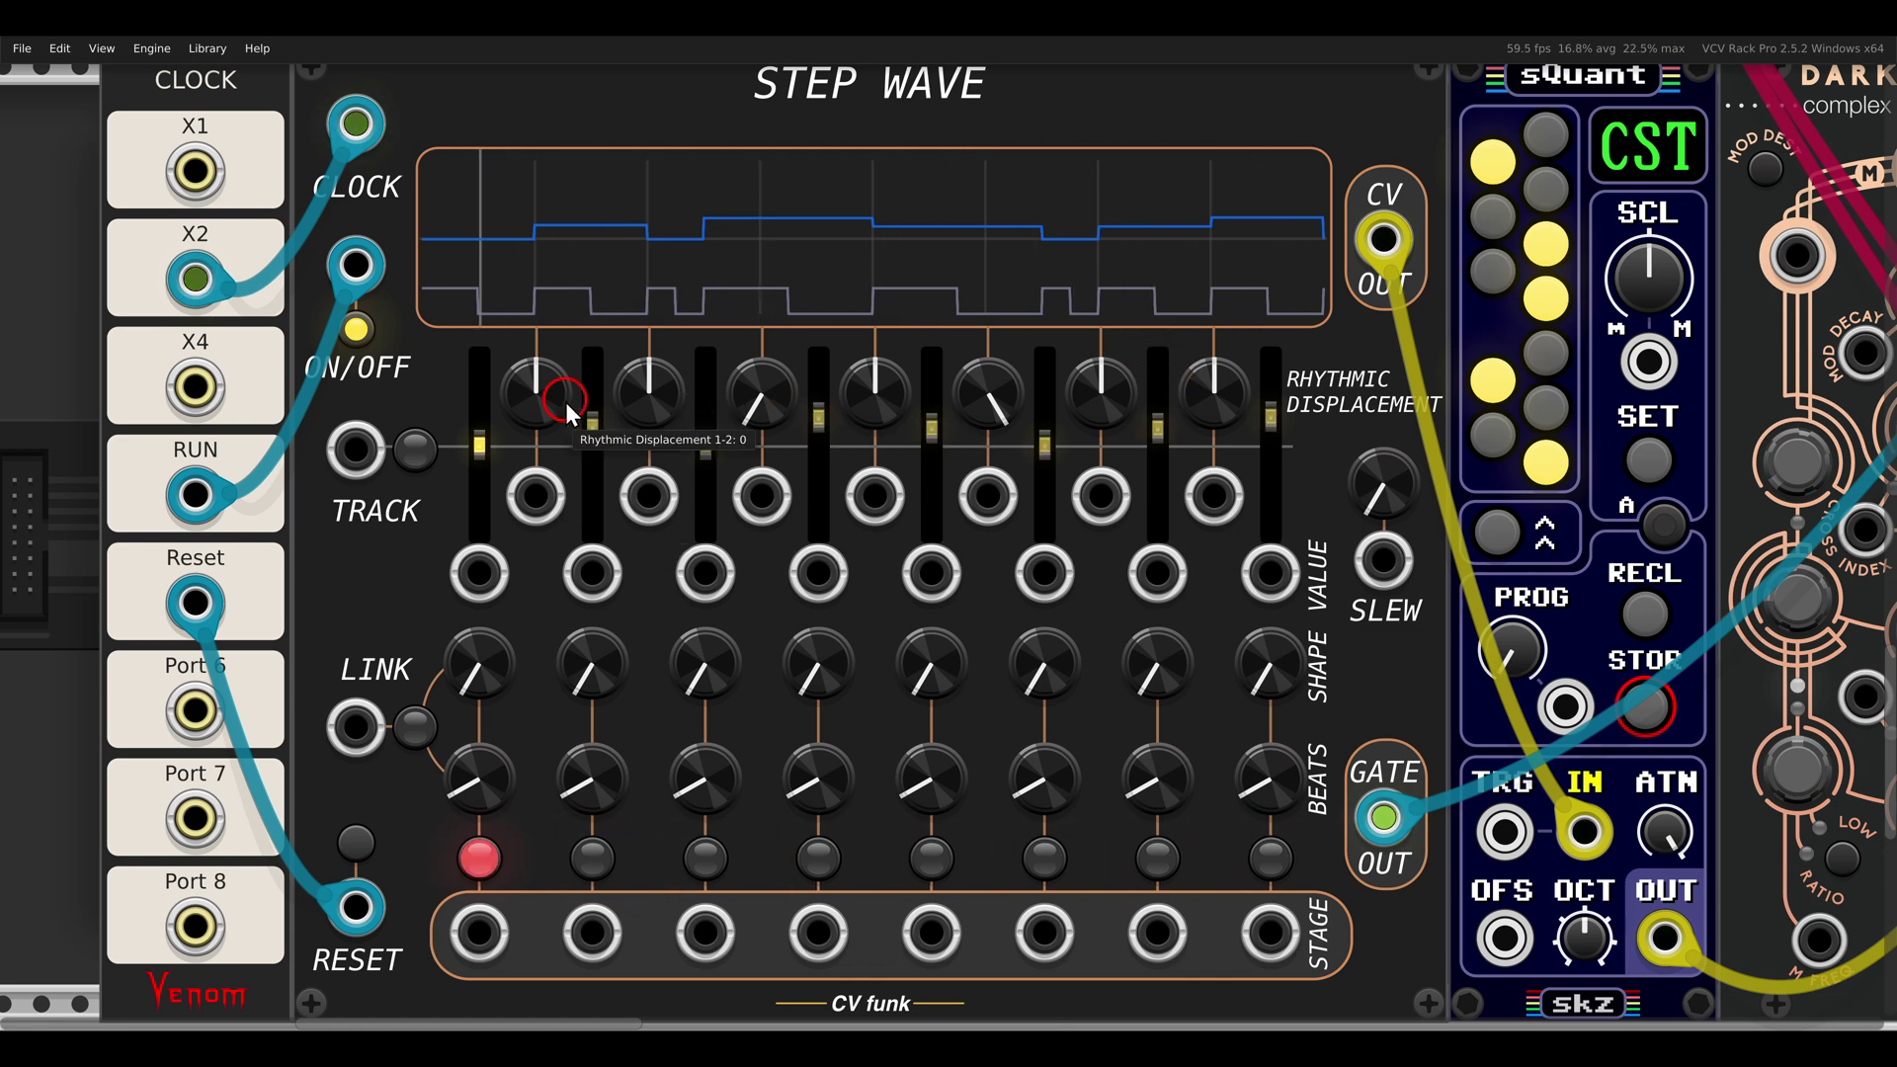
pyautogui.moveTo(638, 389); pyautogui.dragTo(648, 435)
pyautogui.moveTo(1197, 399); pyautogui.dragTo(1213, 354)
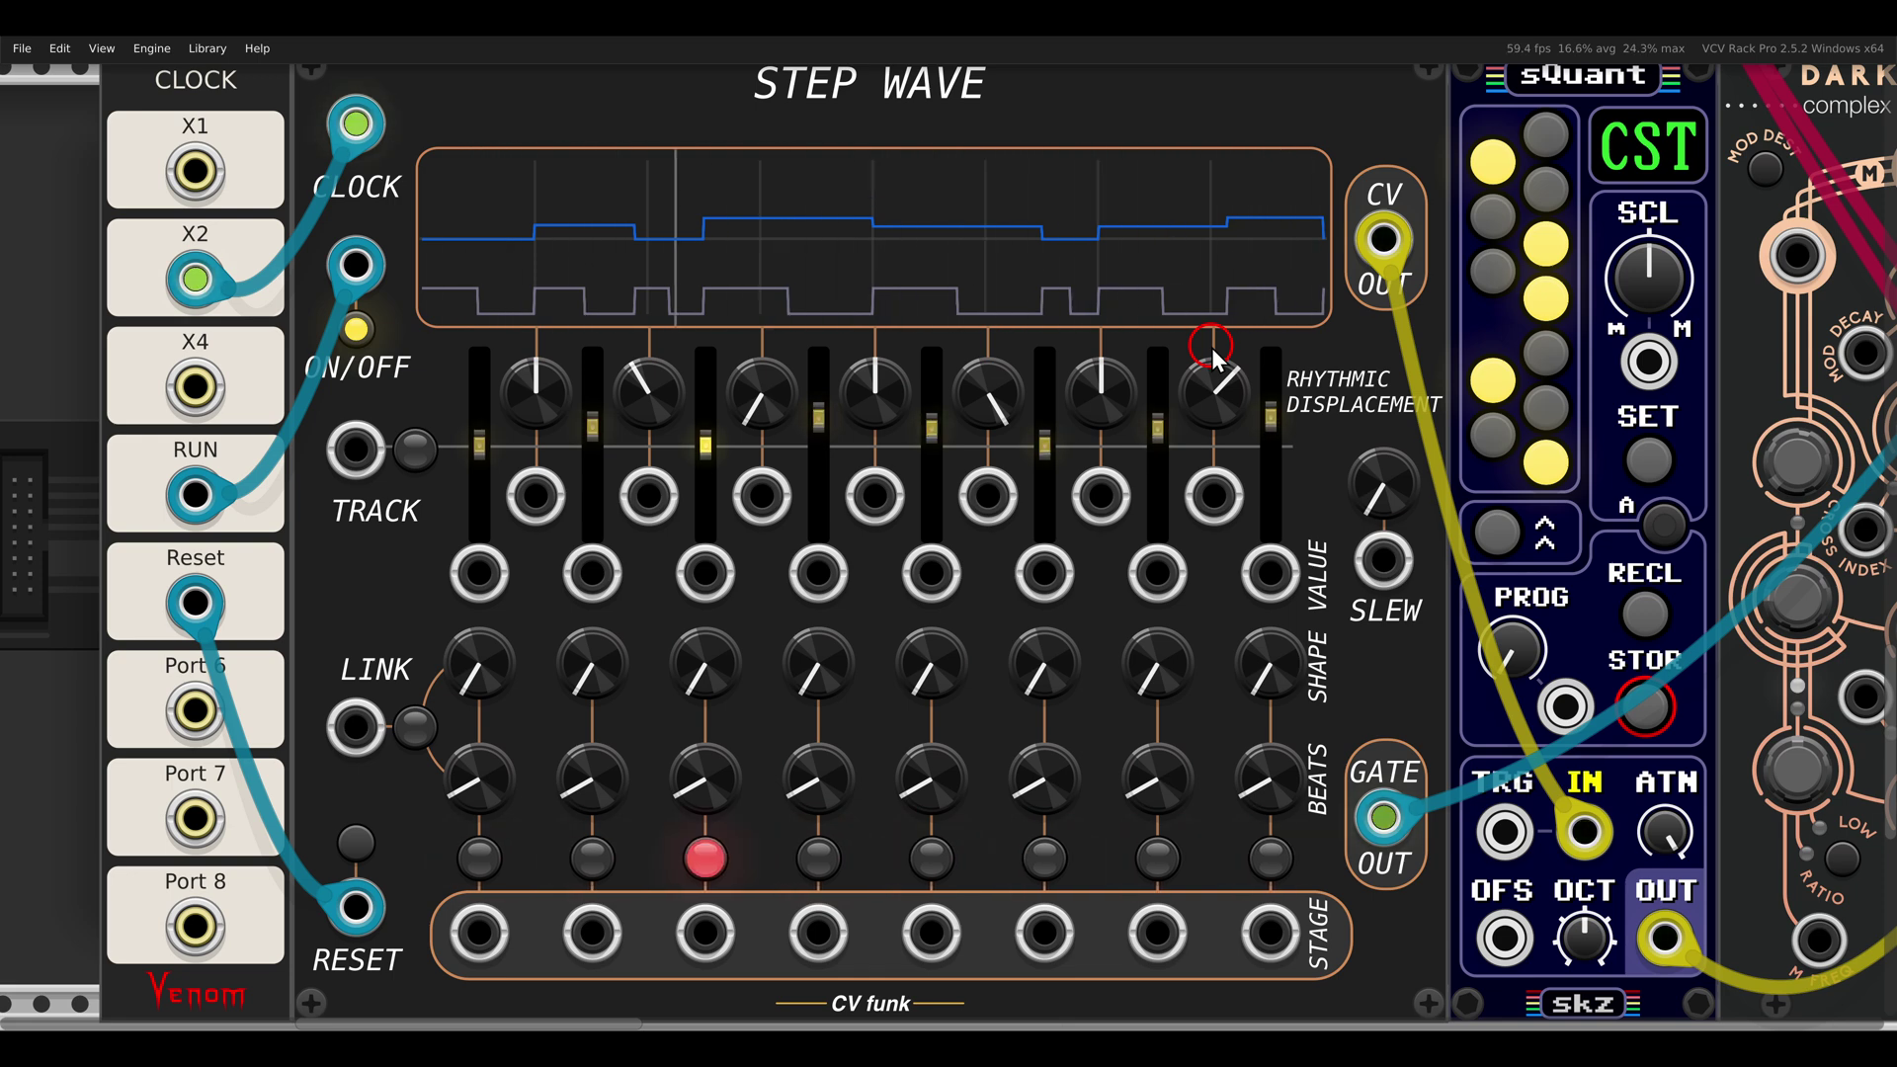
# Increase the wet mix on the Surge XT Delay that processes the Dark Energy oscillator
pyautogui.scroll(-1, 1211, 346)
pyautogui.moveTo(1451, 415); pyautogui.dragTo(810, 423)
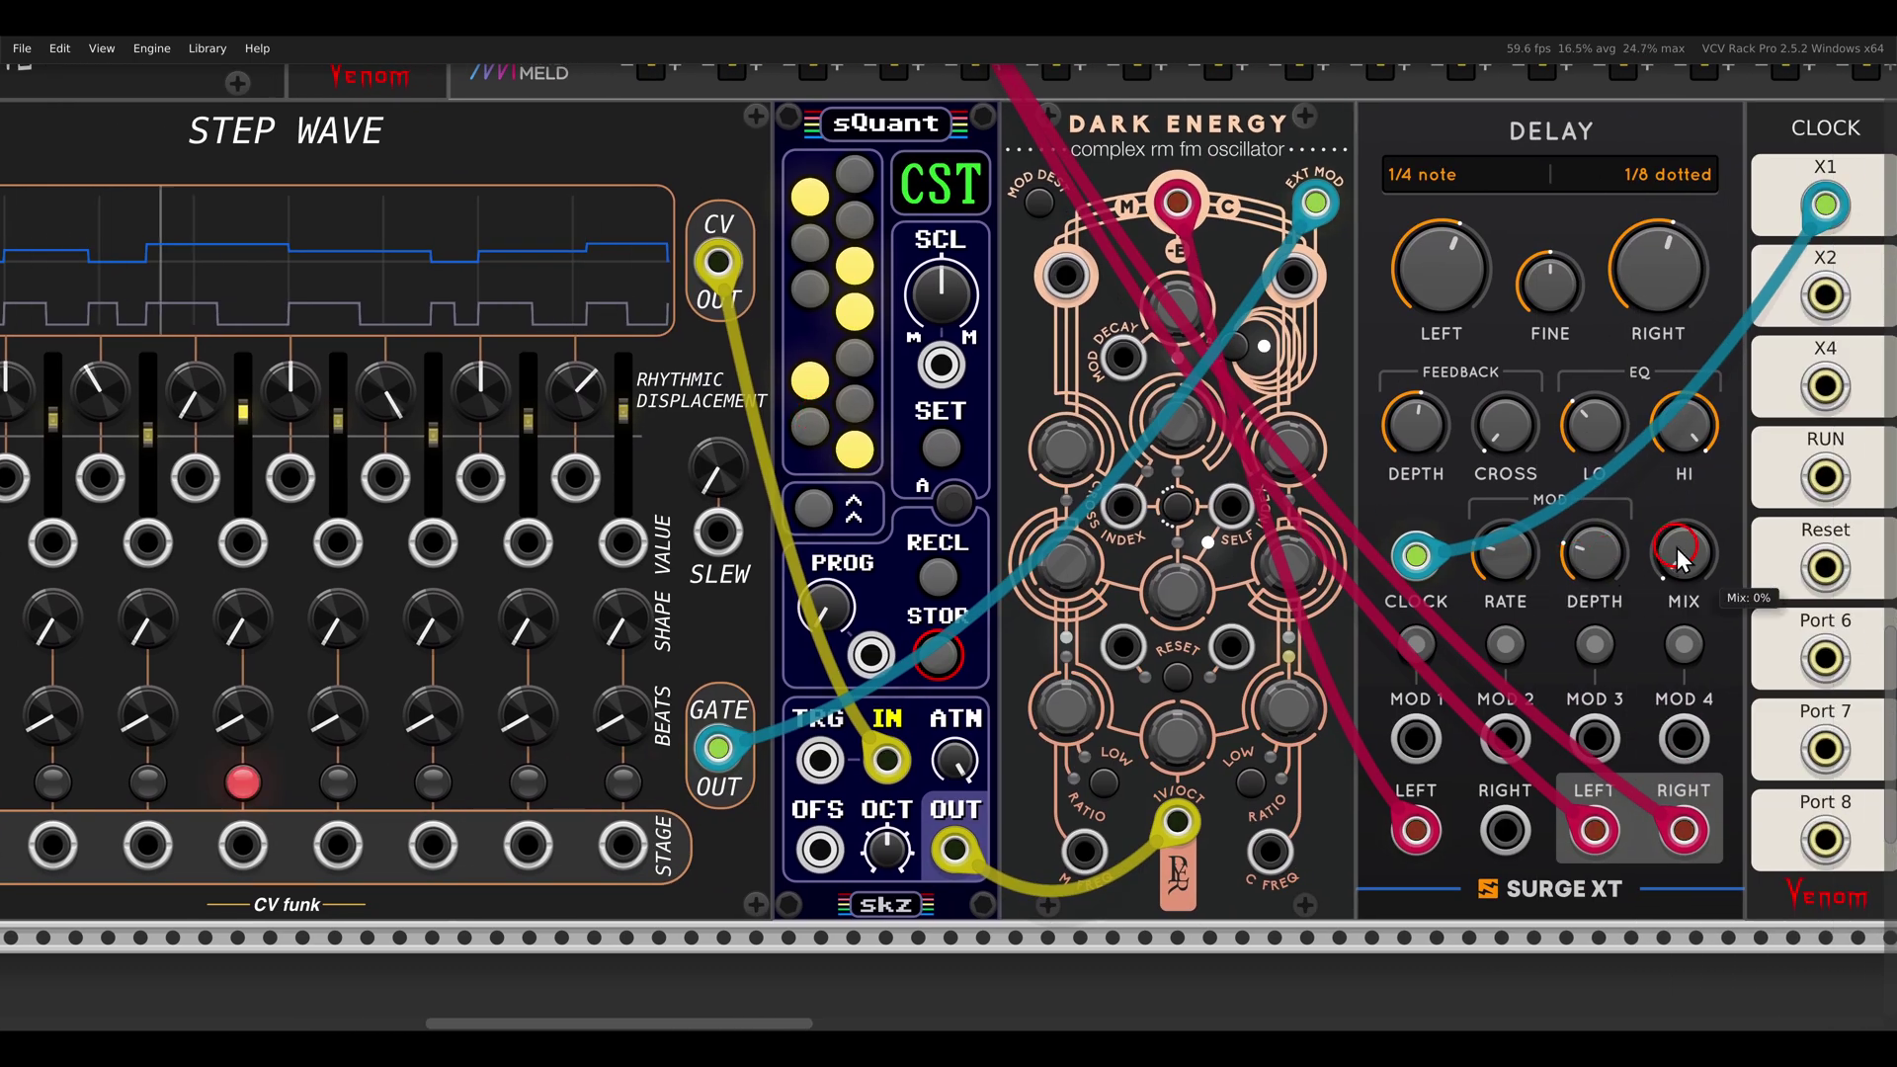
pyautogui.moveTo(1676, 547); pyautogui.dragTo(1620, 461)
# Examine the upper Step Wave patch with its X1 clocking and CV routing to the VCF cutoff
pyautogui.hscroll(-5, 1137, 421)
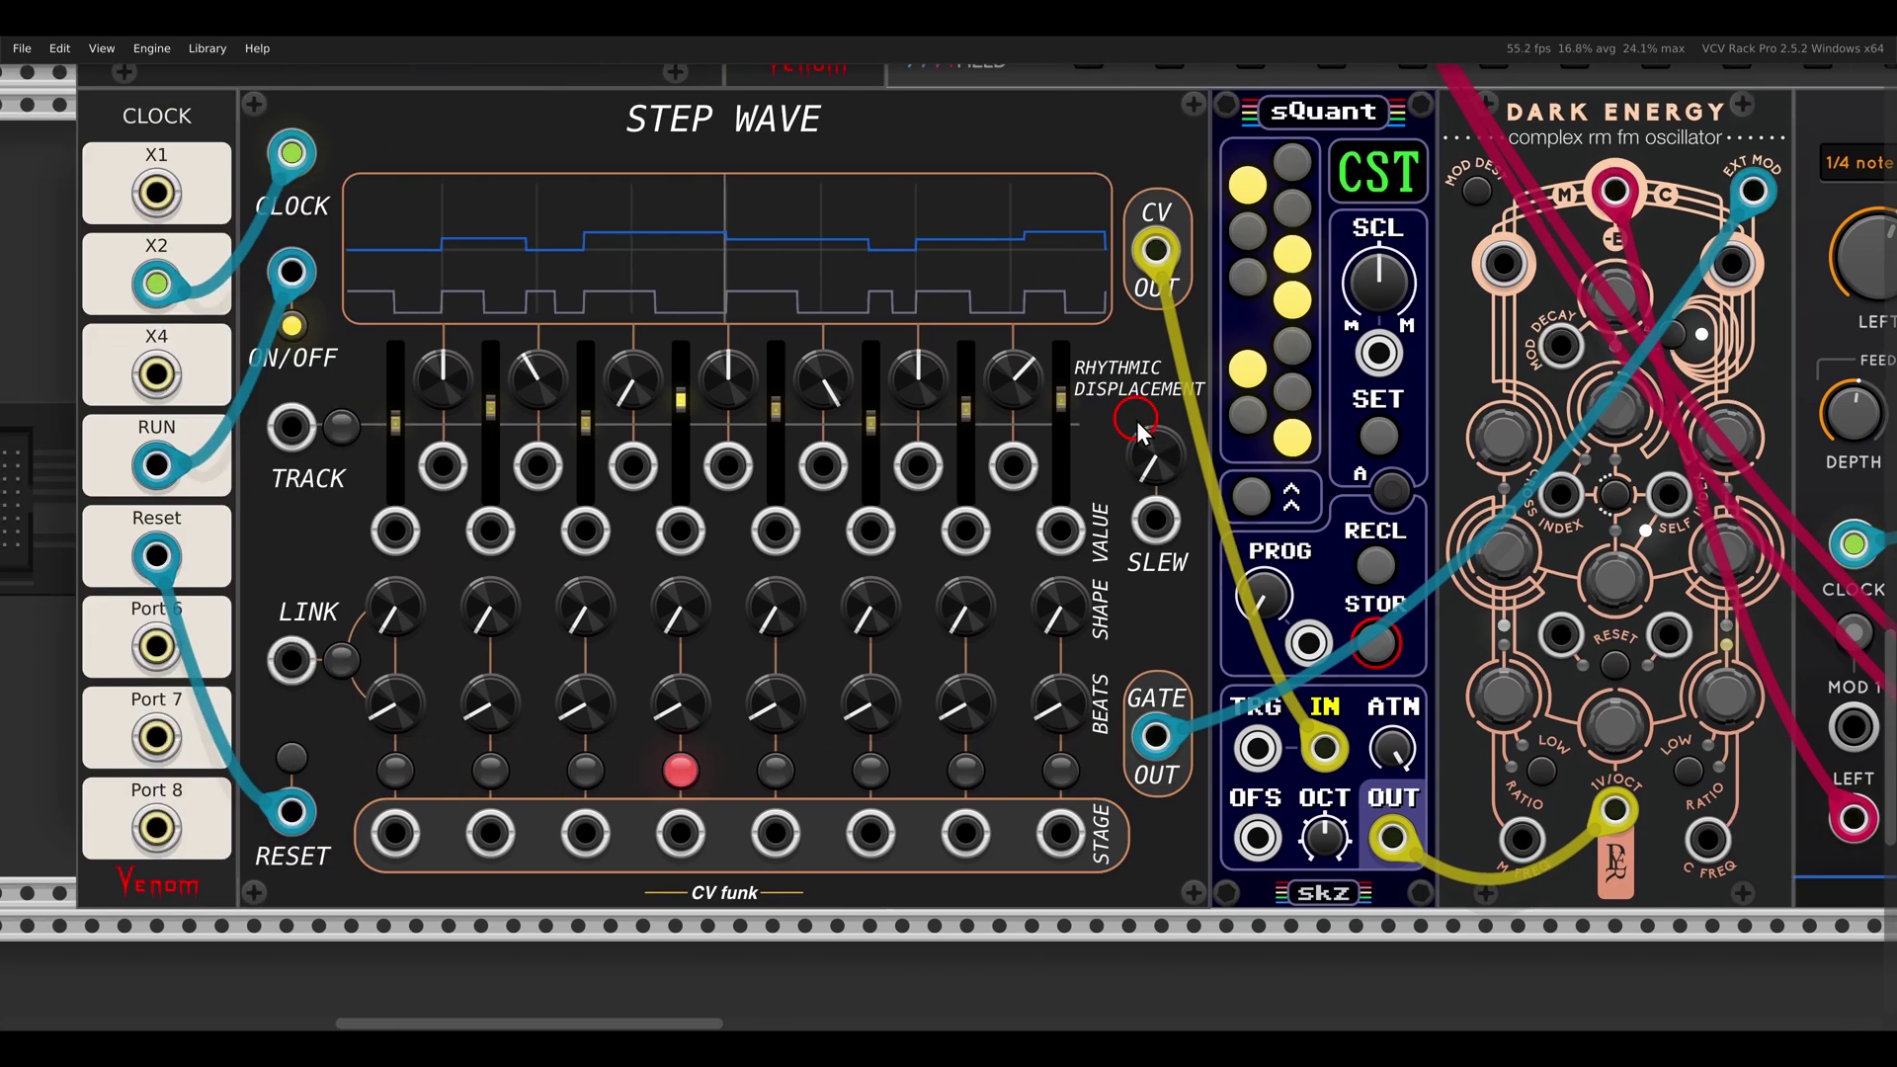
pyautogui.scroll(-2, 1136, 421)
pyautogui.scroll(5, 861, 488)
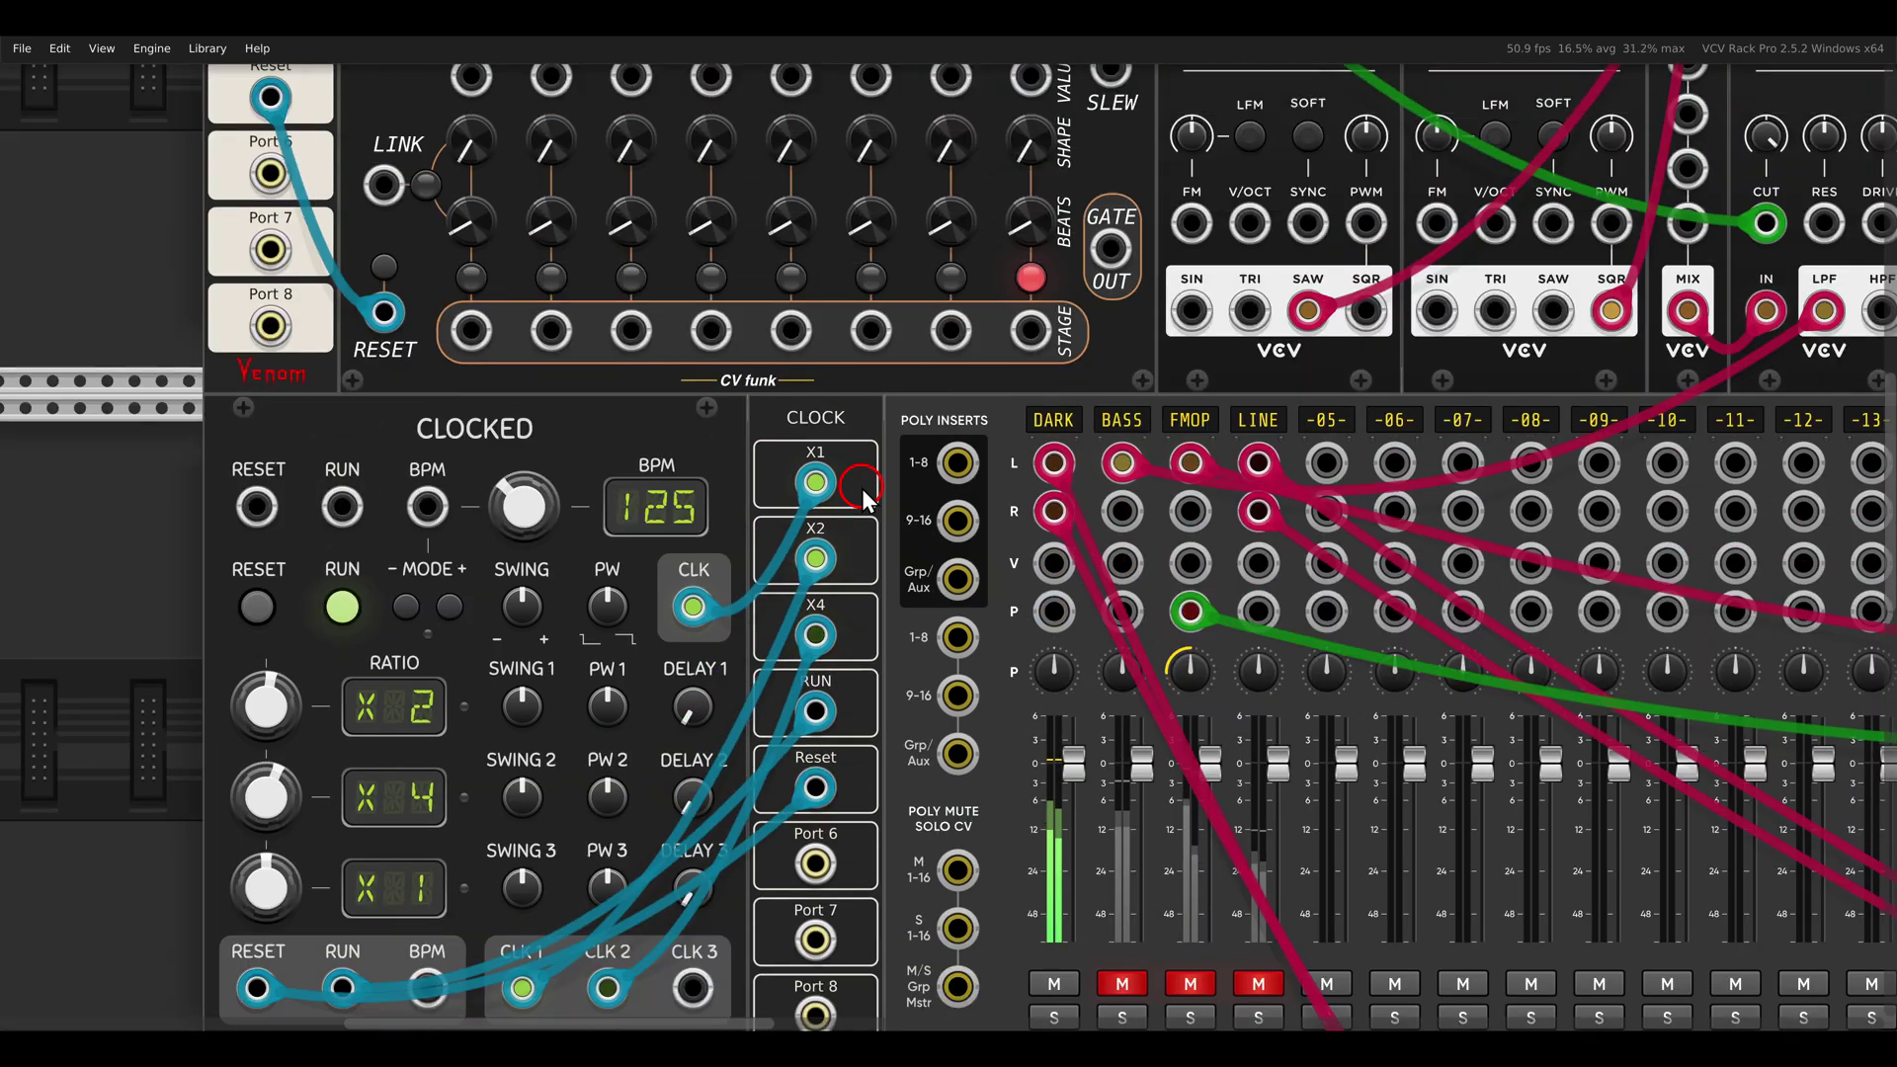
pyautogui.scroll(5, 861, 488)
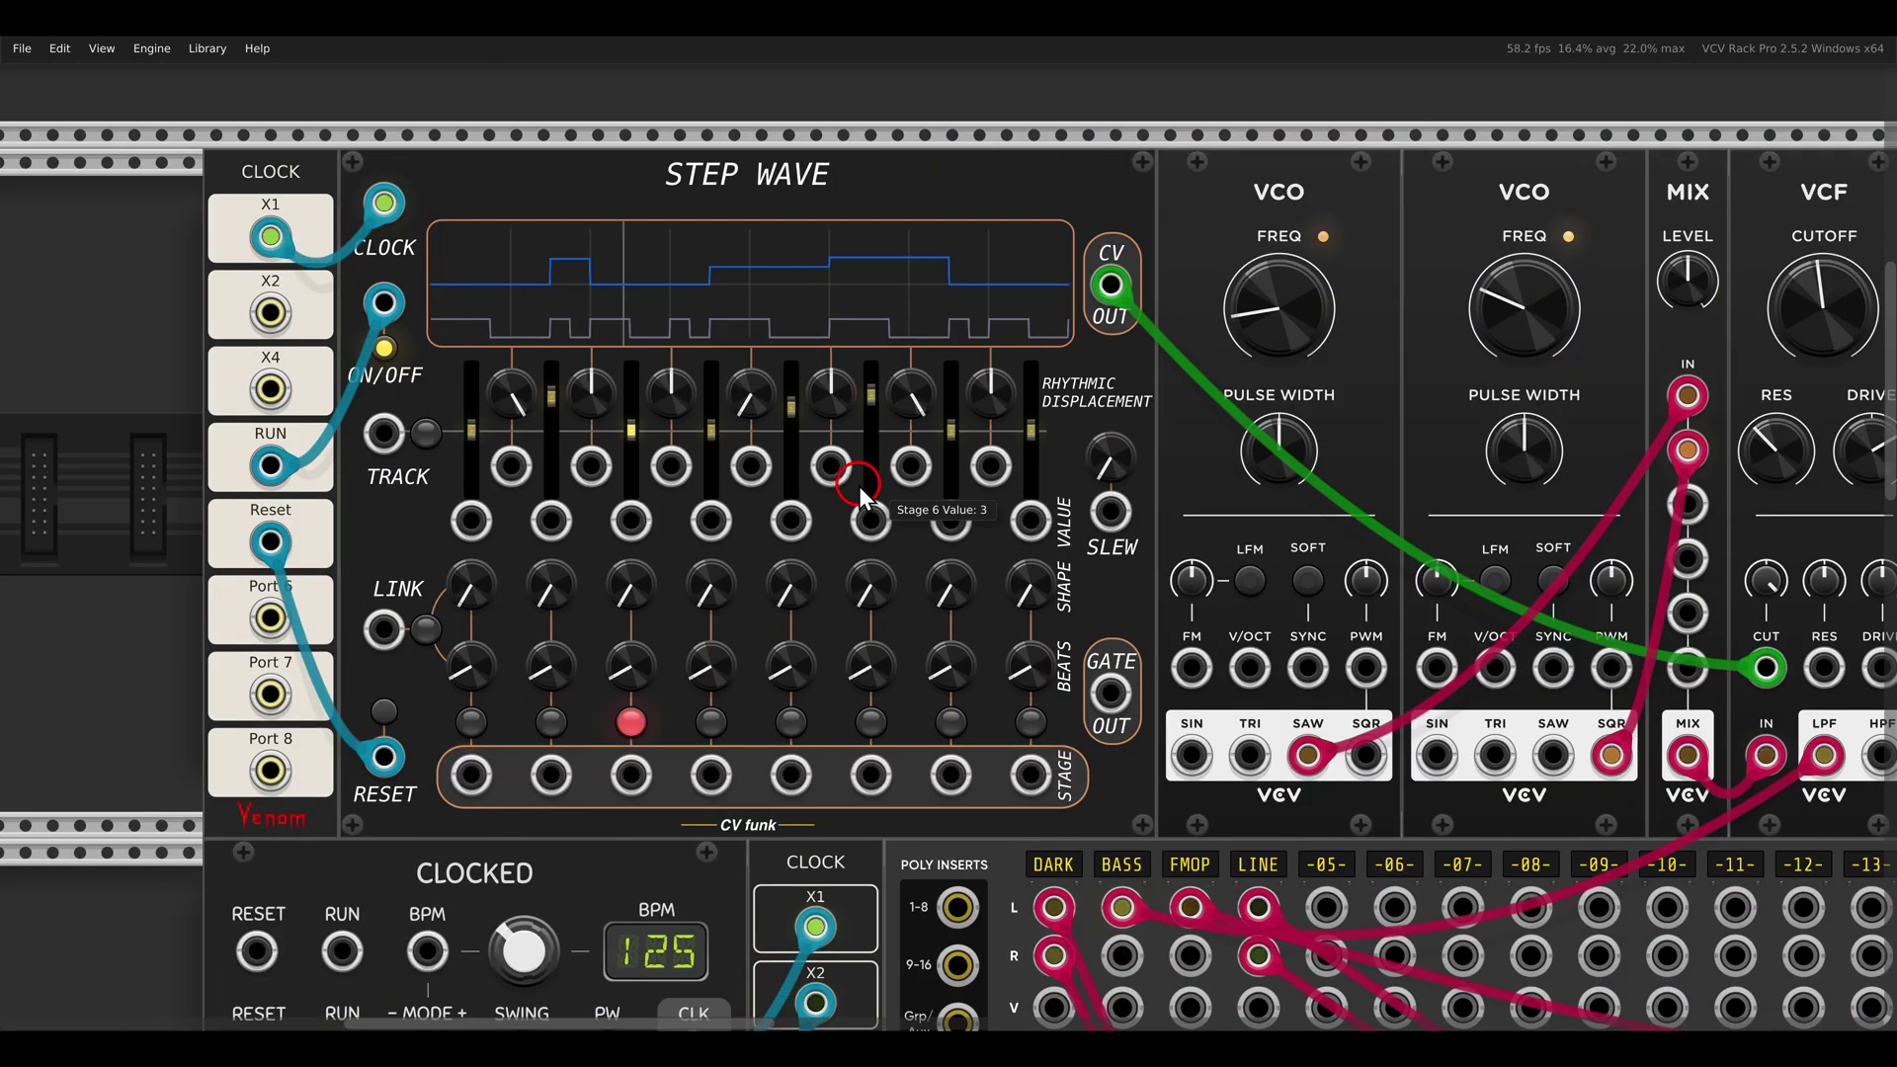
pyautogui.moveTo(860, 486); pyautogui.dragTo(949, 496)
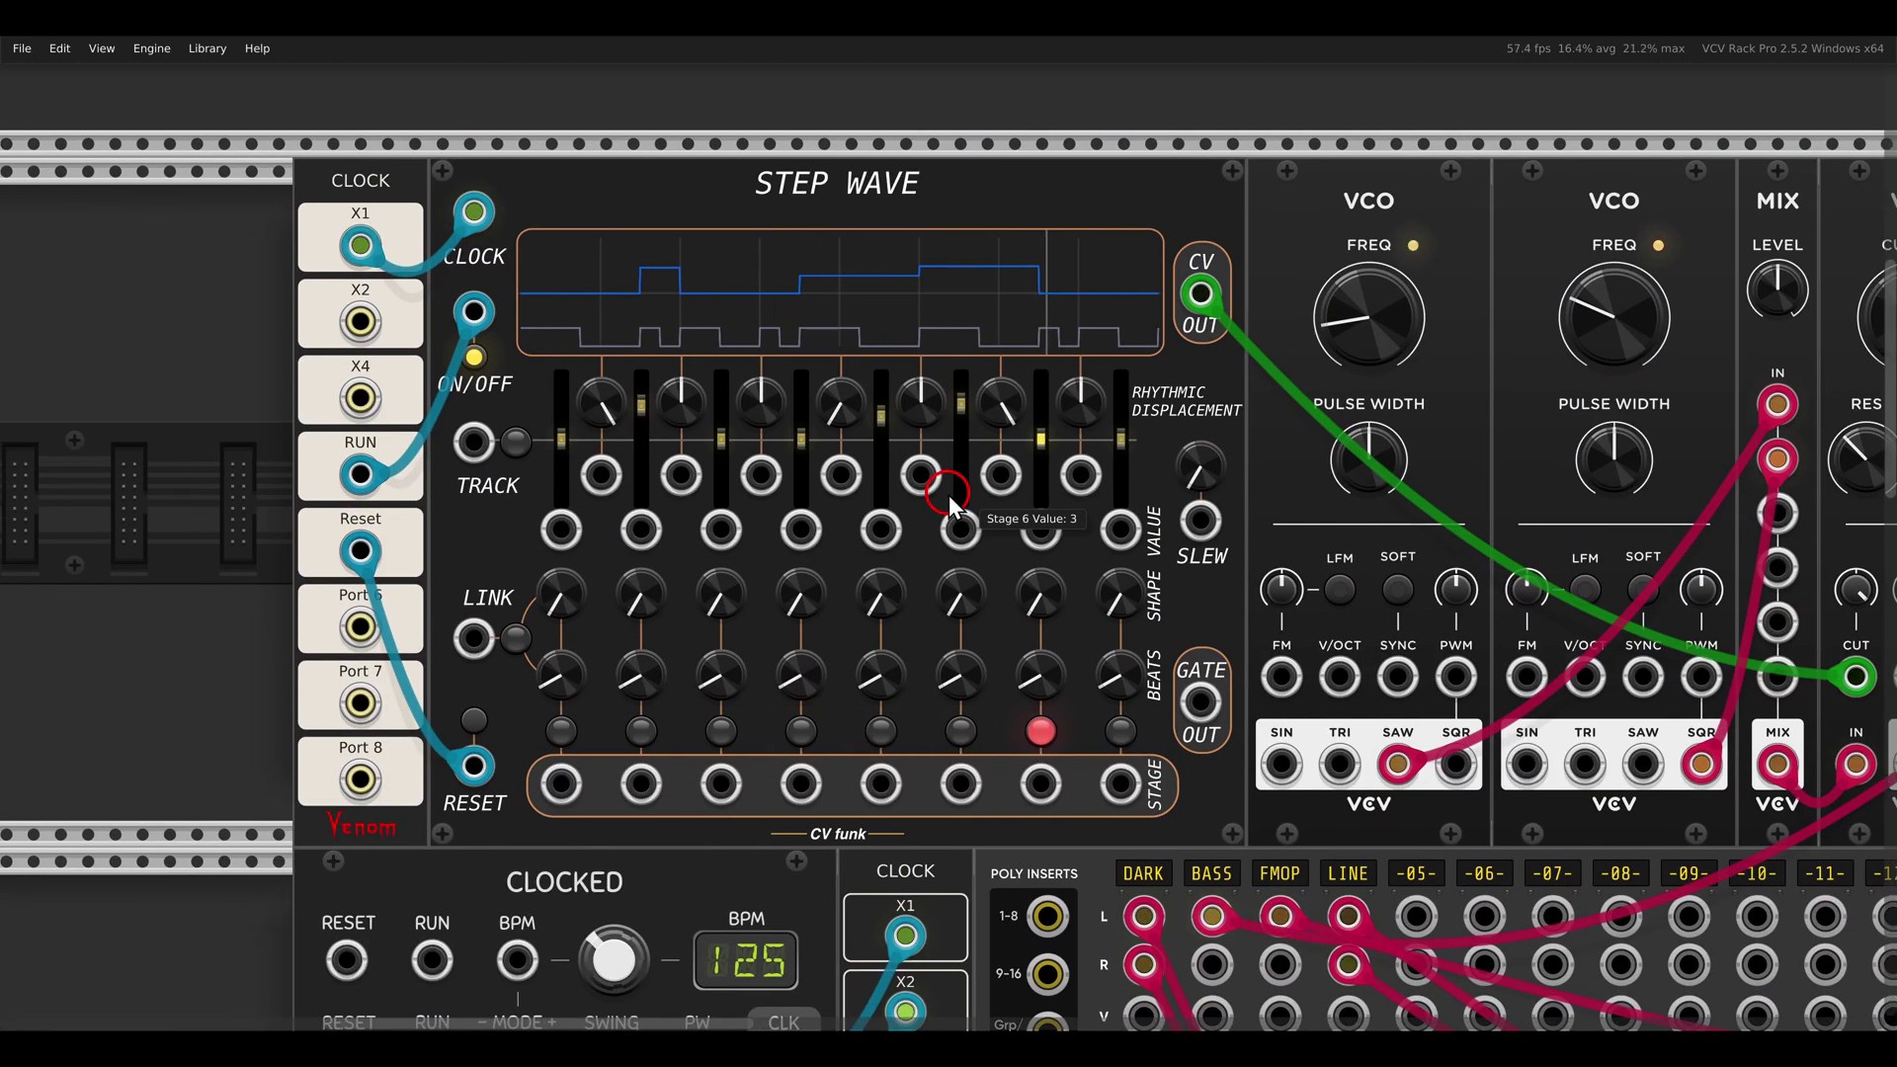
pyautogui.hscroll(2, 951, 494)
pyautogui.scroll(-1, 957, 489)
pyautogui.hscroll(1, 1042, 482)
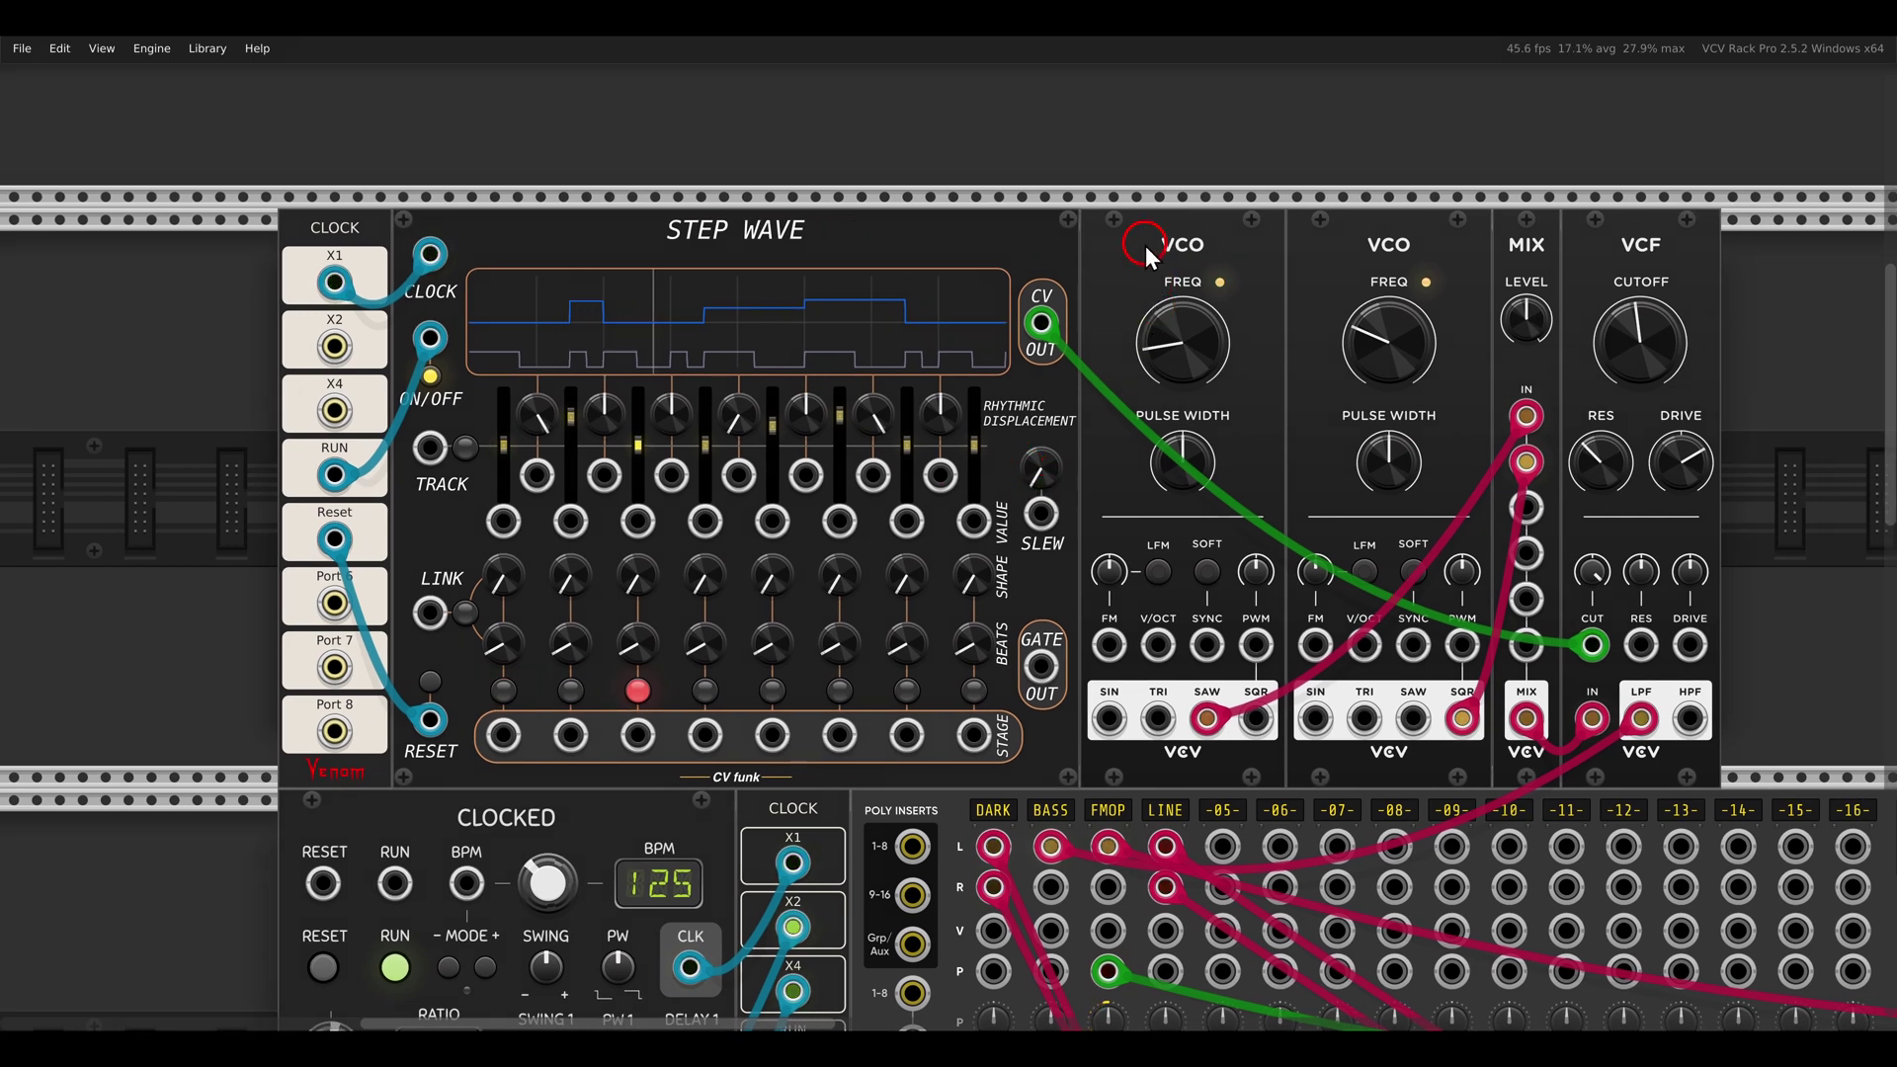
pyautogui.scroll(-3, 1172, 536)
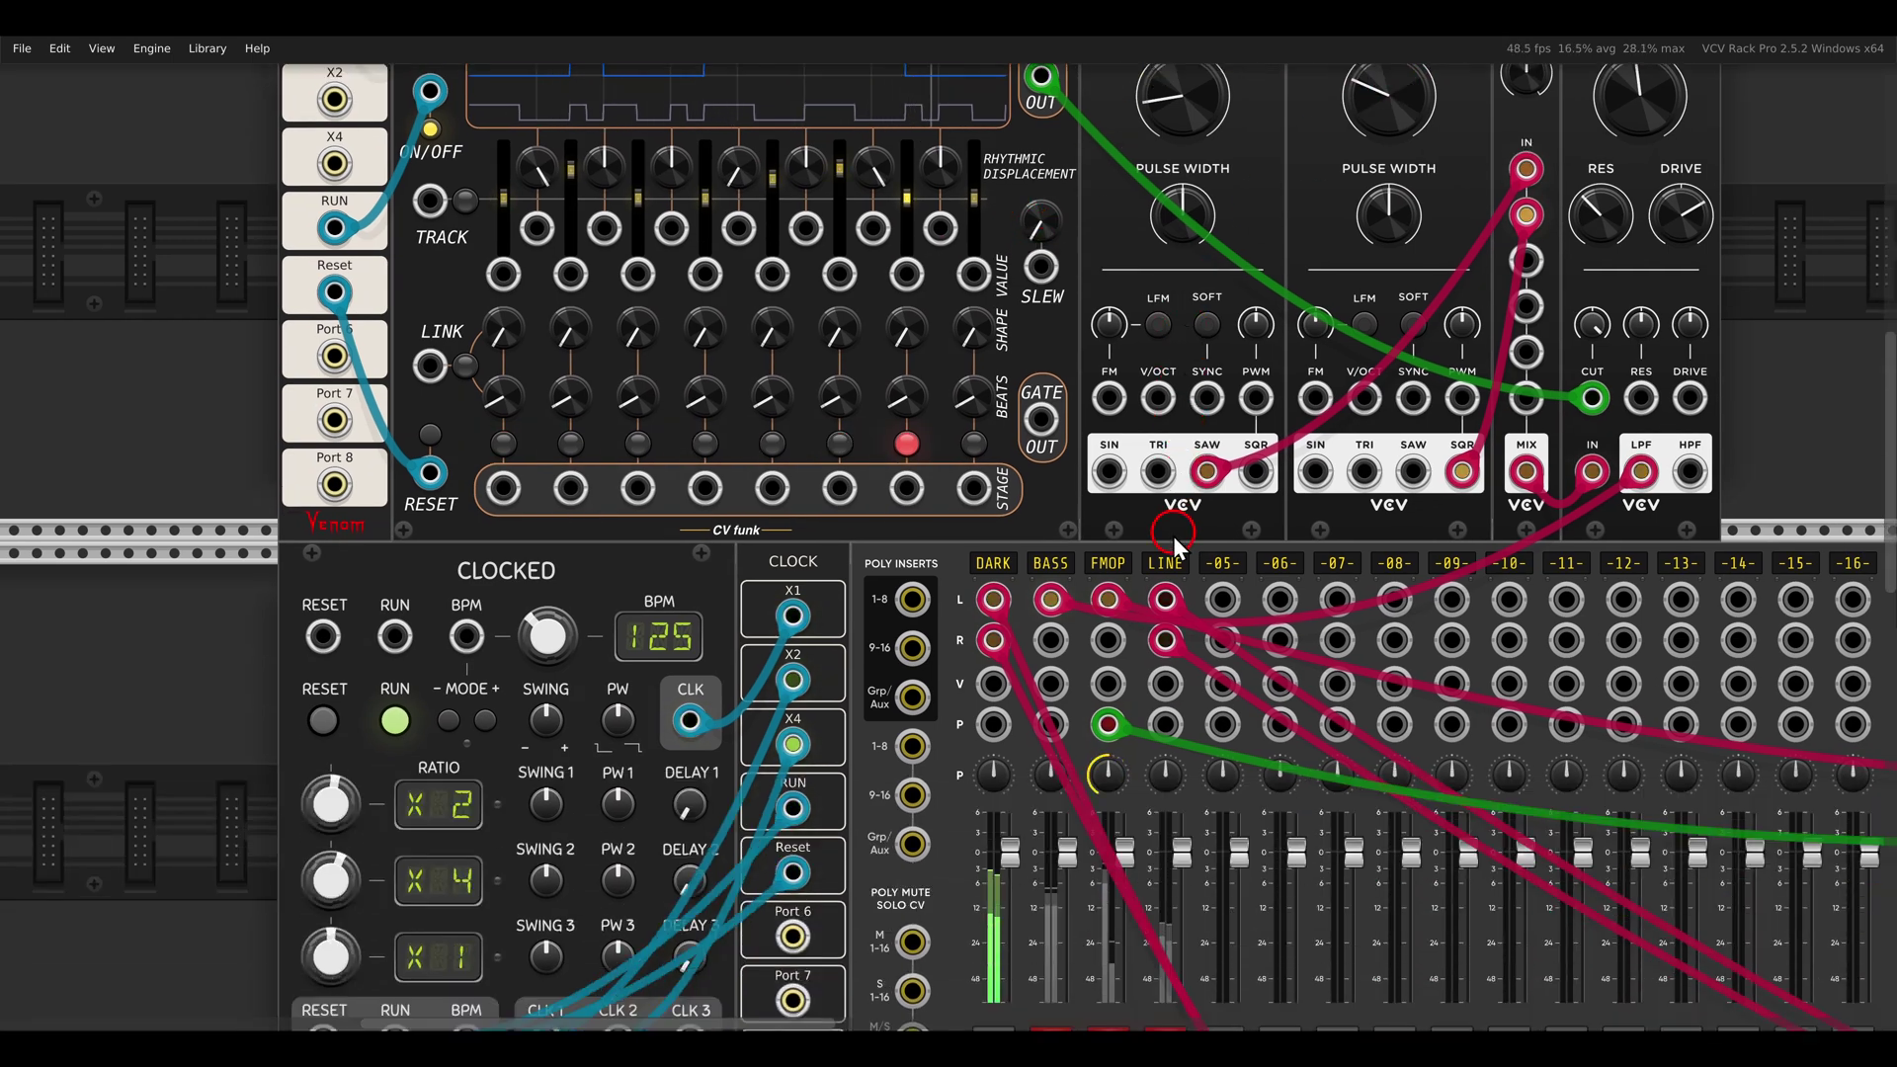
# On the Step Wave modulating the VCF cutoff, set rhythmic displacement 3-4 to about -1.93 and raise 4-5 to just below centre
pyautogui.scroll(-1, 1172, 536)
pyautogui.scroll(4, 935, 553)
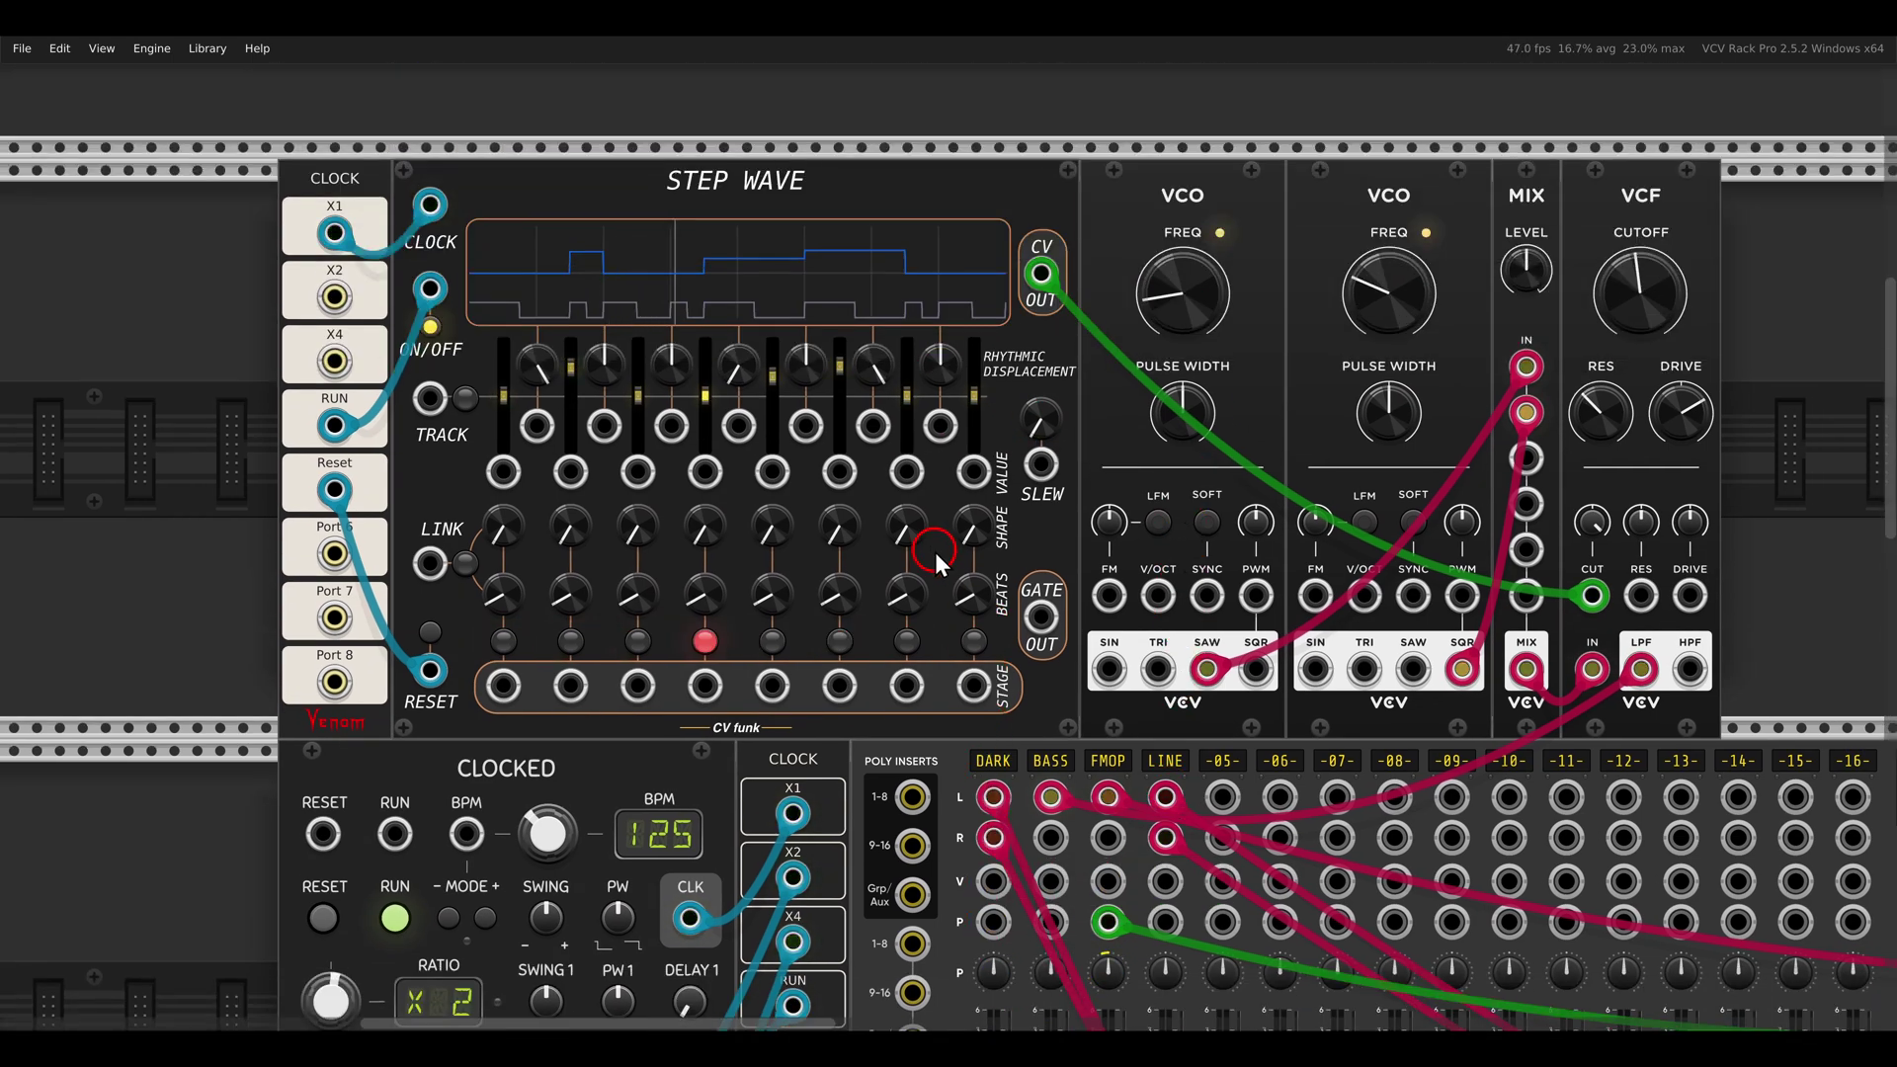
pyautogui.hscroll(-1, 935, 554)
pyautogui.scroll(2, 798, 490)
pyautogui.scroll(1, 830, 485)
pyautogui.hscroll(-1, 862, 514)
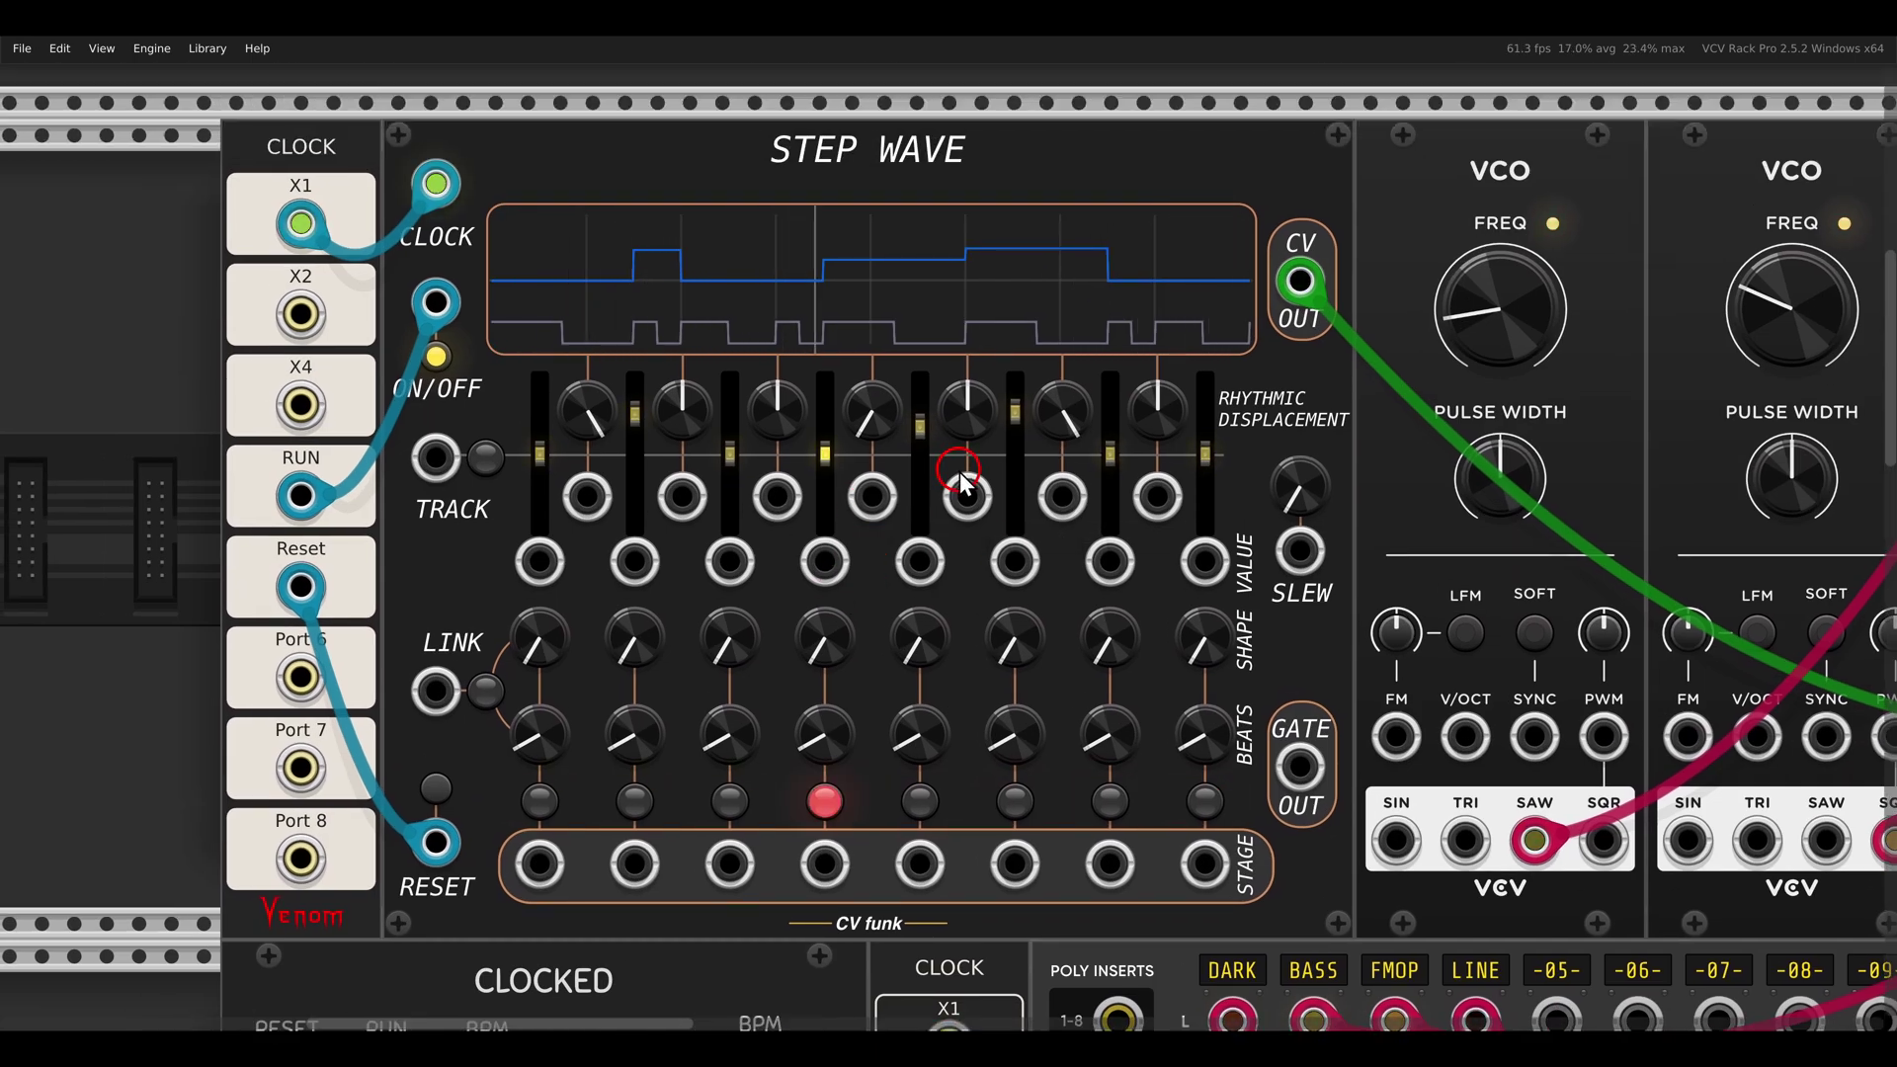
pyautogui.moveTo(790, 418); pyautogui.dragTo(809, 490)
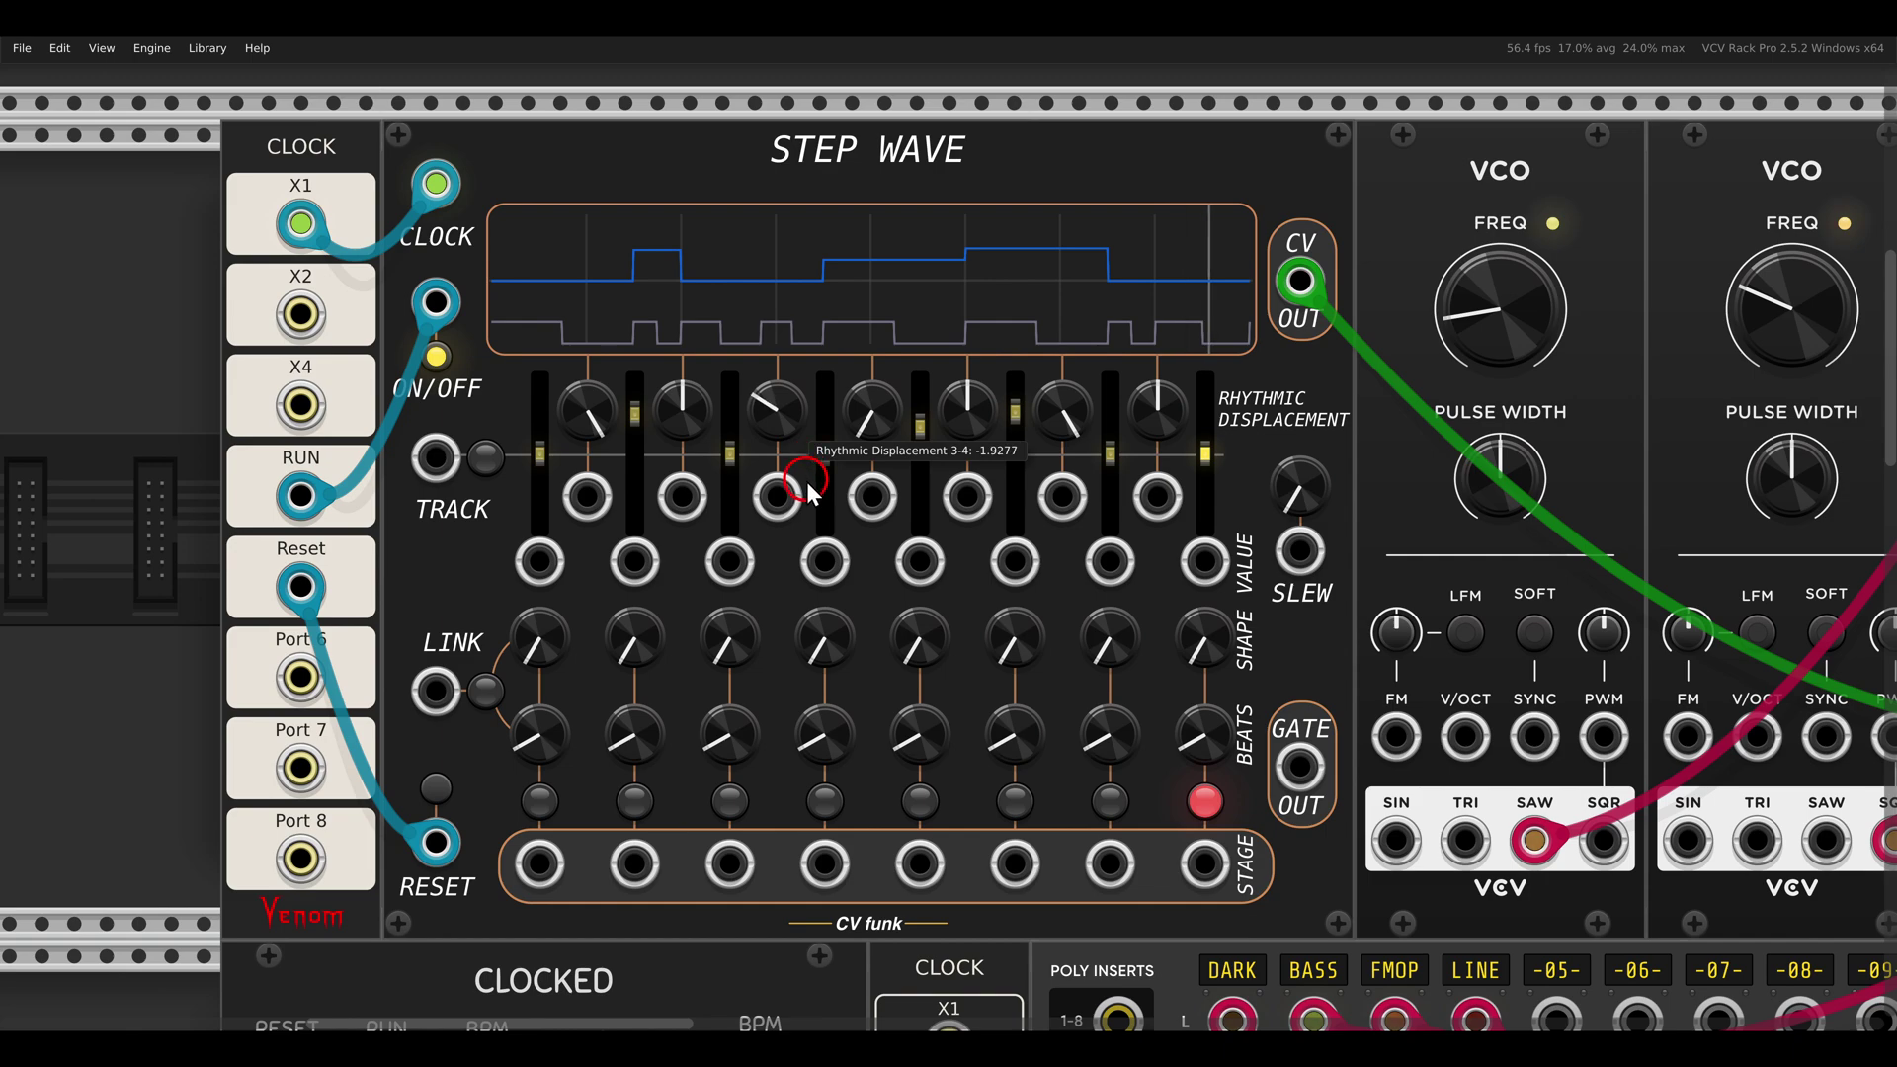
pyautogui.moveTo(872, 419); pyautogui.dragTo(857, 275)
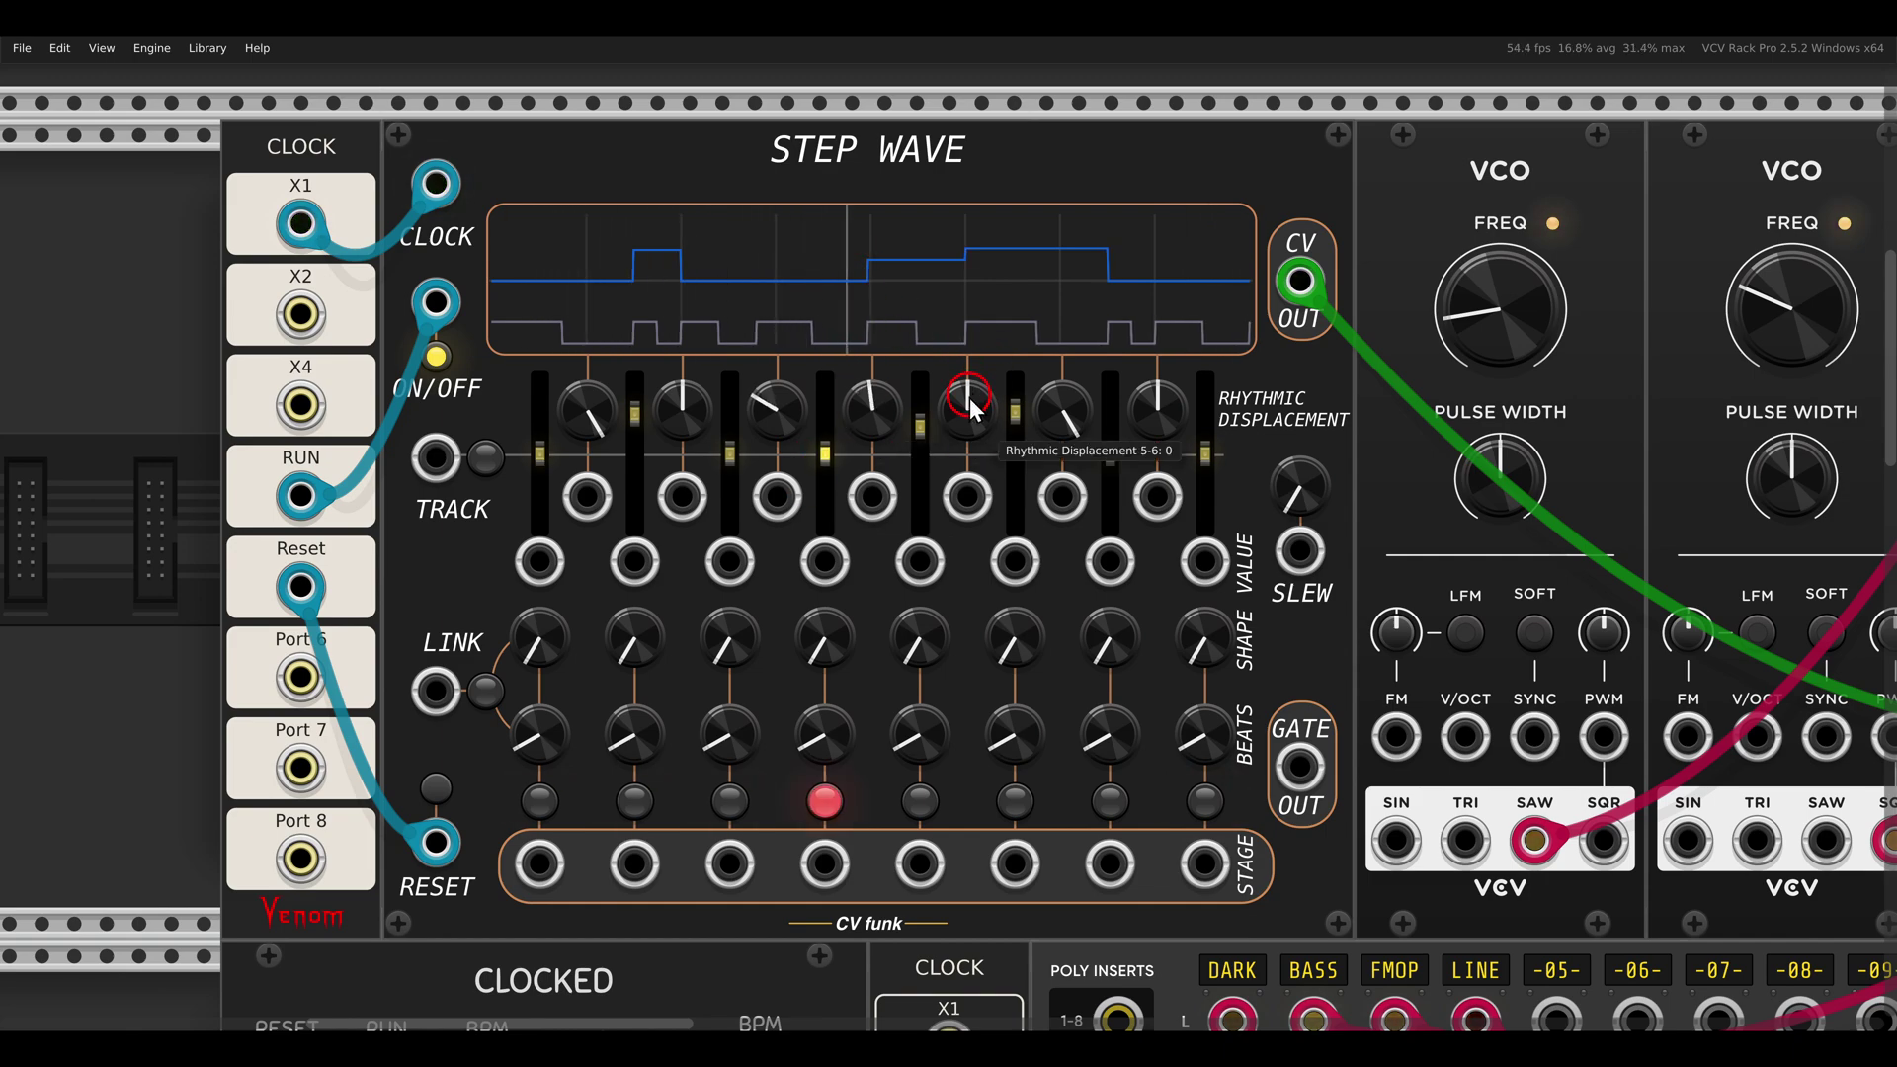
# Raise rhythmic displacement 5-6 and stage 8's value, and increase the slew on the VCF cutoff's Step Wave
pyautogui.moveTo(947, 318); pyautogui.dragTo(946, 286)
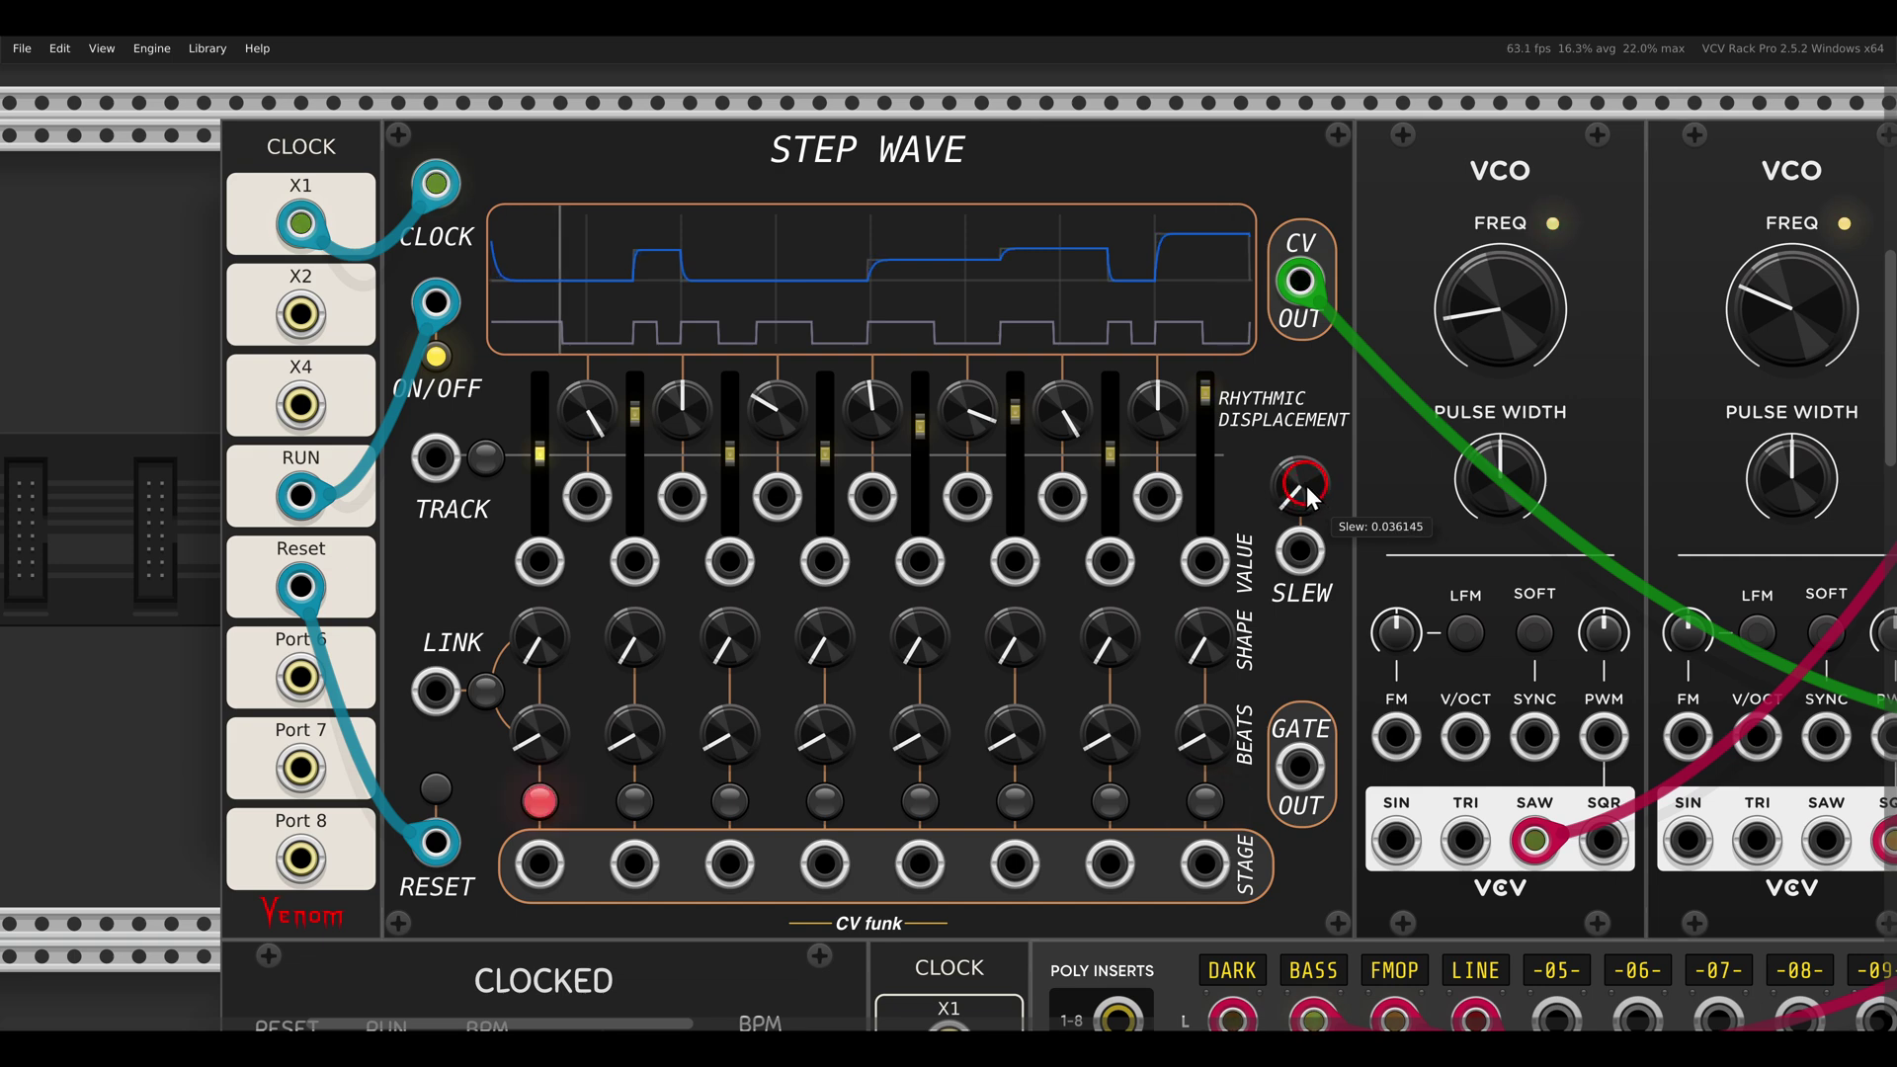
pyautogui.moveTo(1313, 499); pyautogui.dragTo(1282, 446)
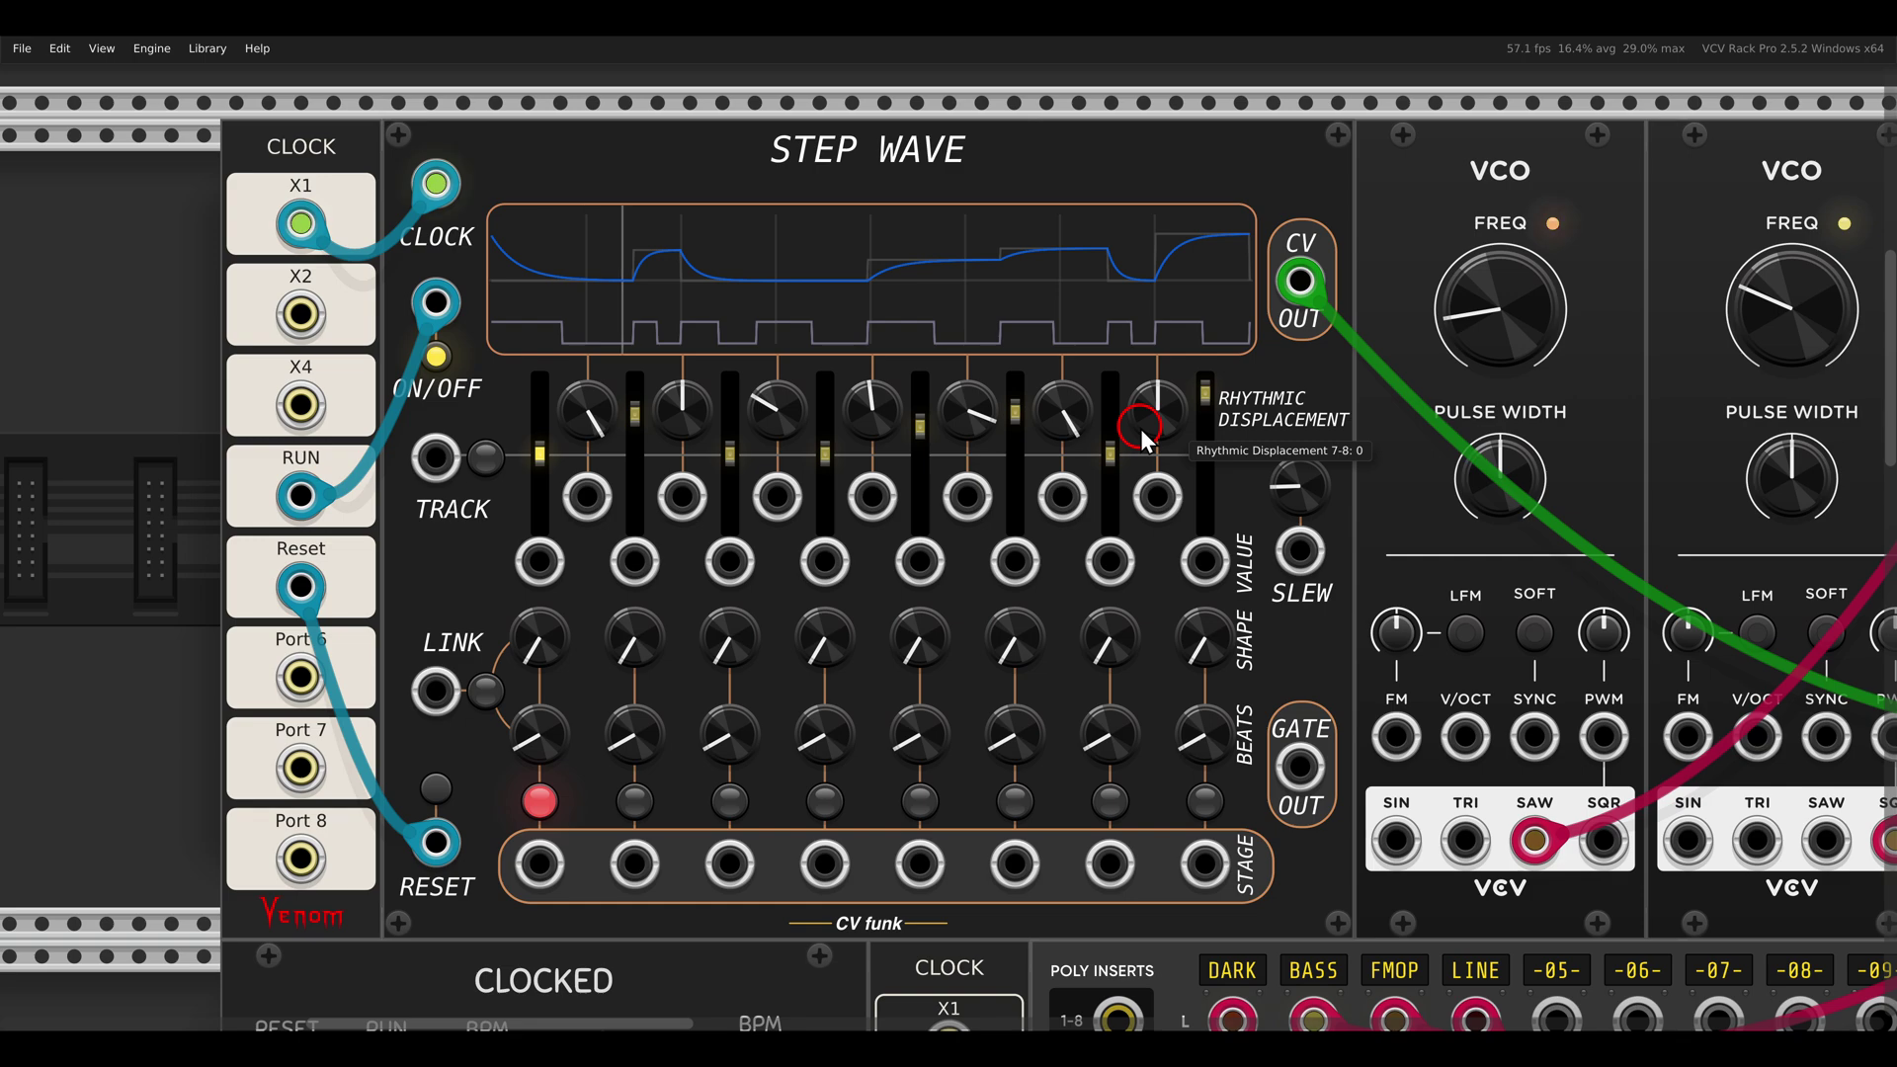
# Examine the FM-OP voice's Step Wave, its X4 clocking, quantizer, and the mod7 modulation of its rhythmic displacements
pyautogui.scroll(-2, 1081, 444)
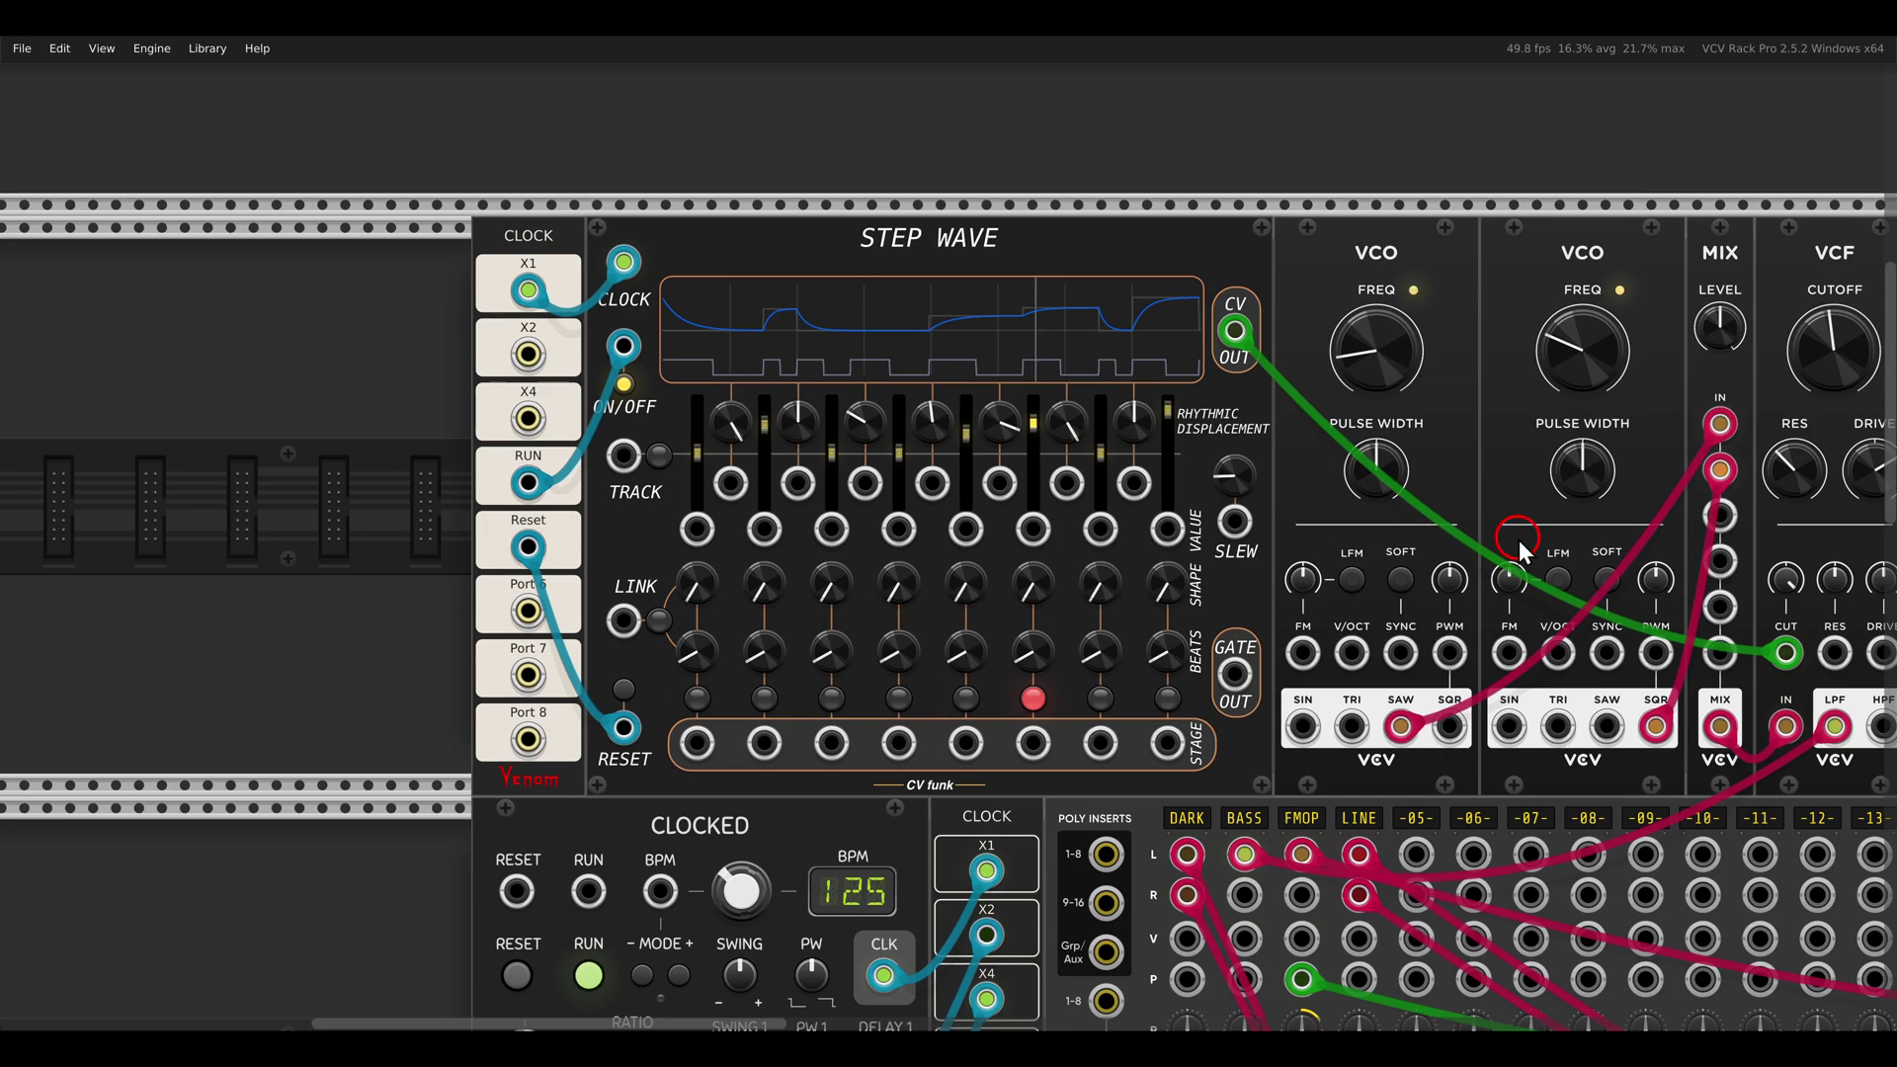
pyautogui.moveTo(1518, 541); pyautogui.dragTo(873, 553)
pyautogui.moveTo(1551, 578); pyautogui.dragTo(1012, 581)
pyautogui.hscroll(10, 1012, 583)
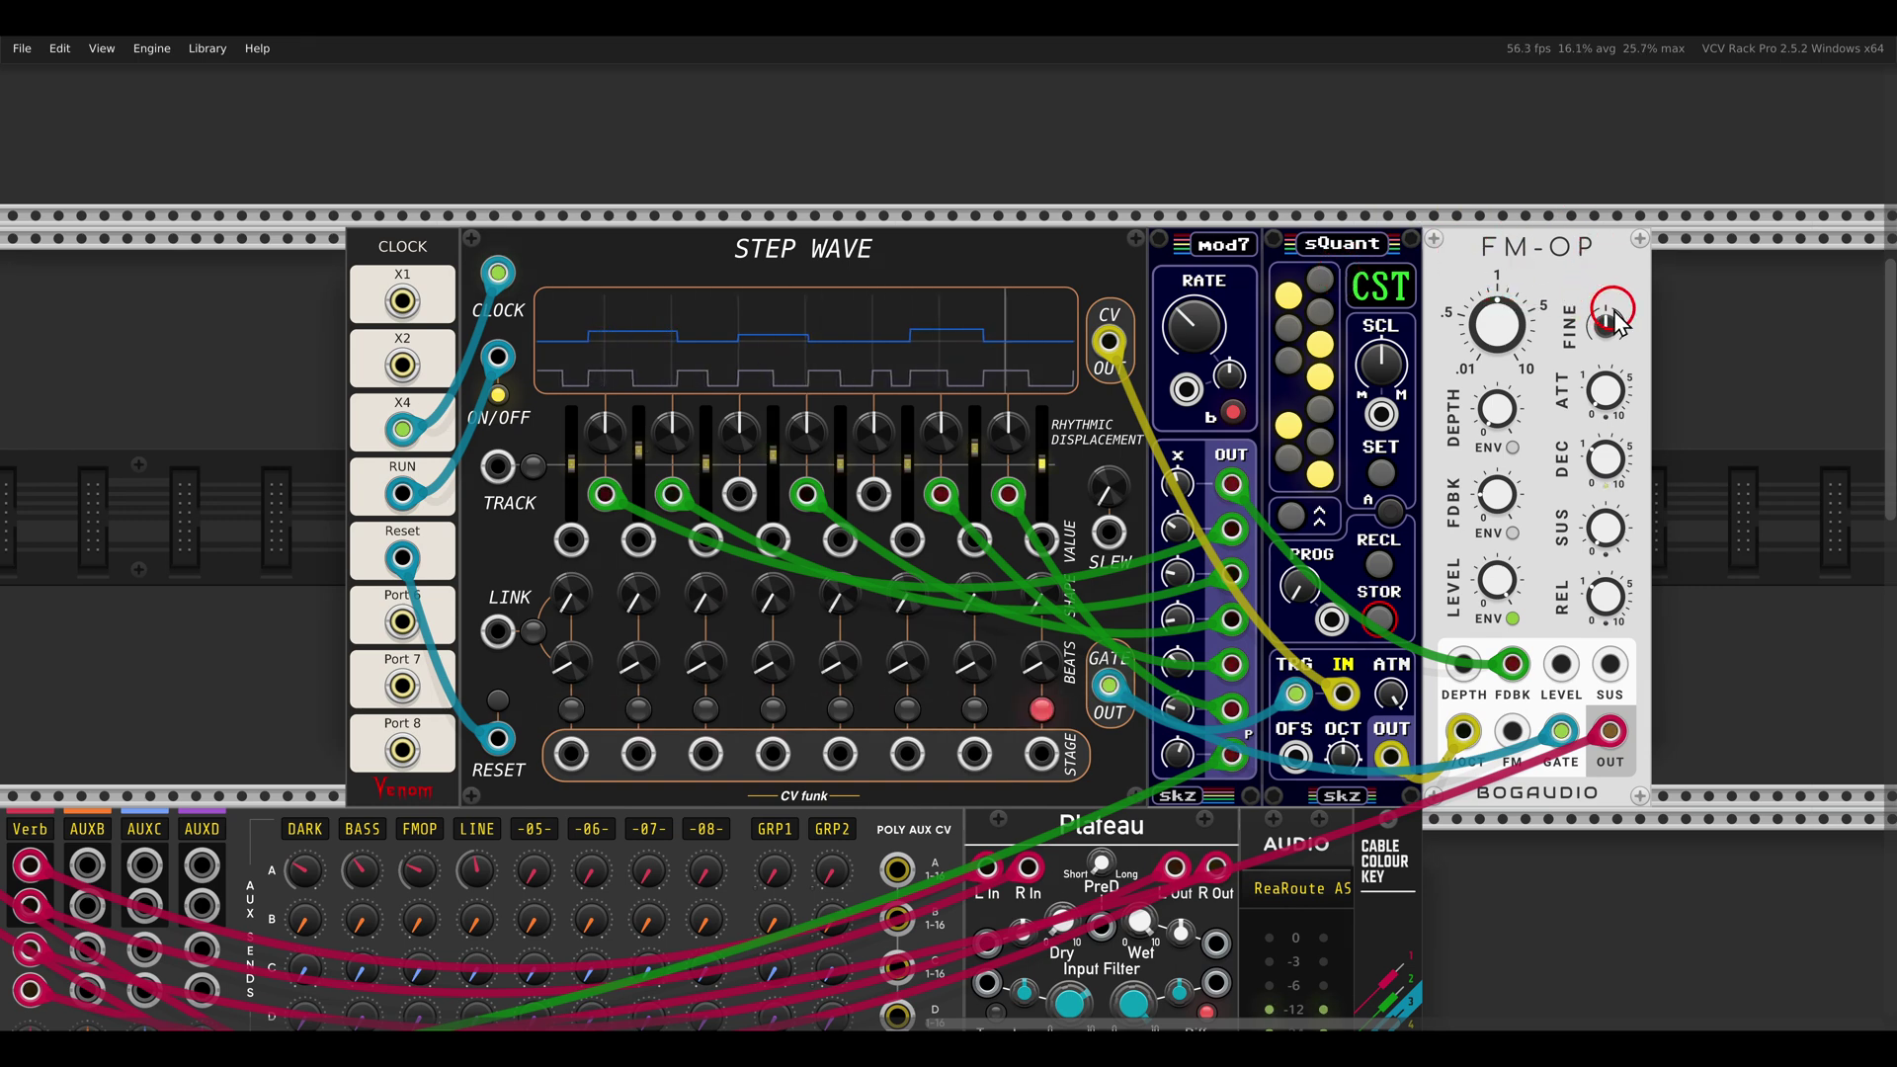
pyautogui.scroll(2, 755, 590)
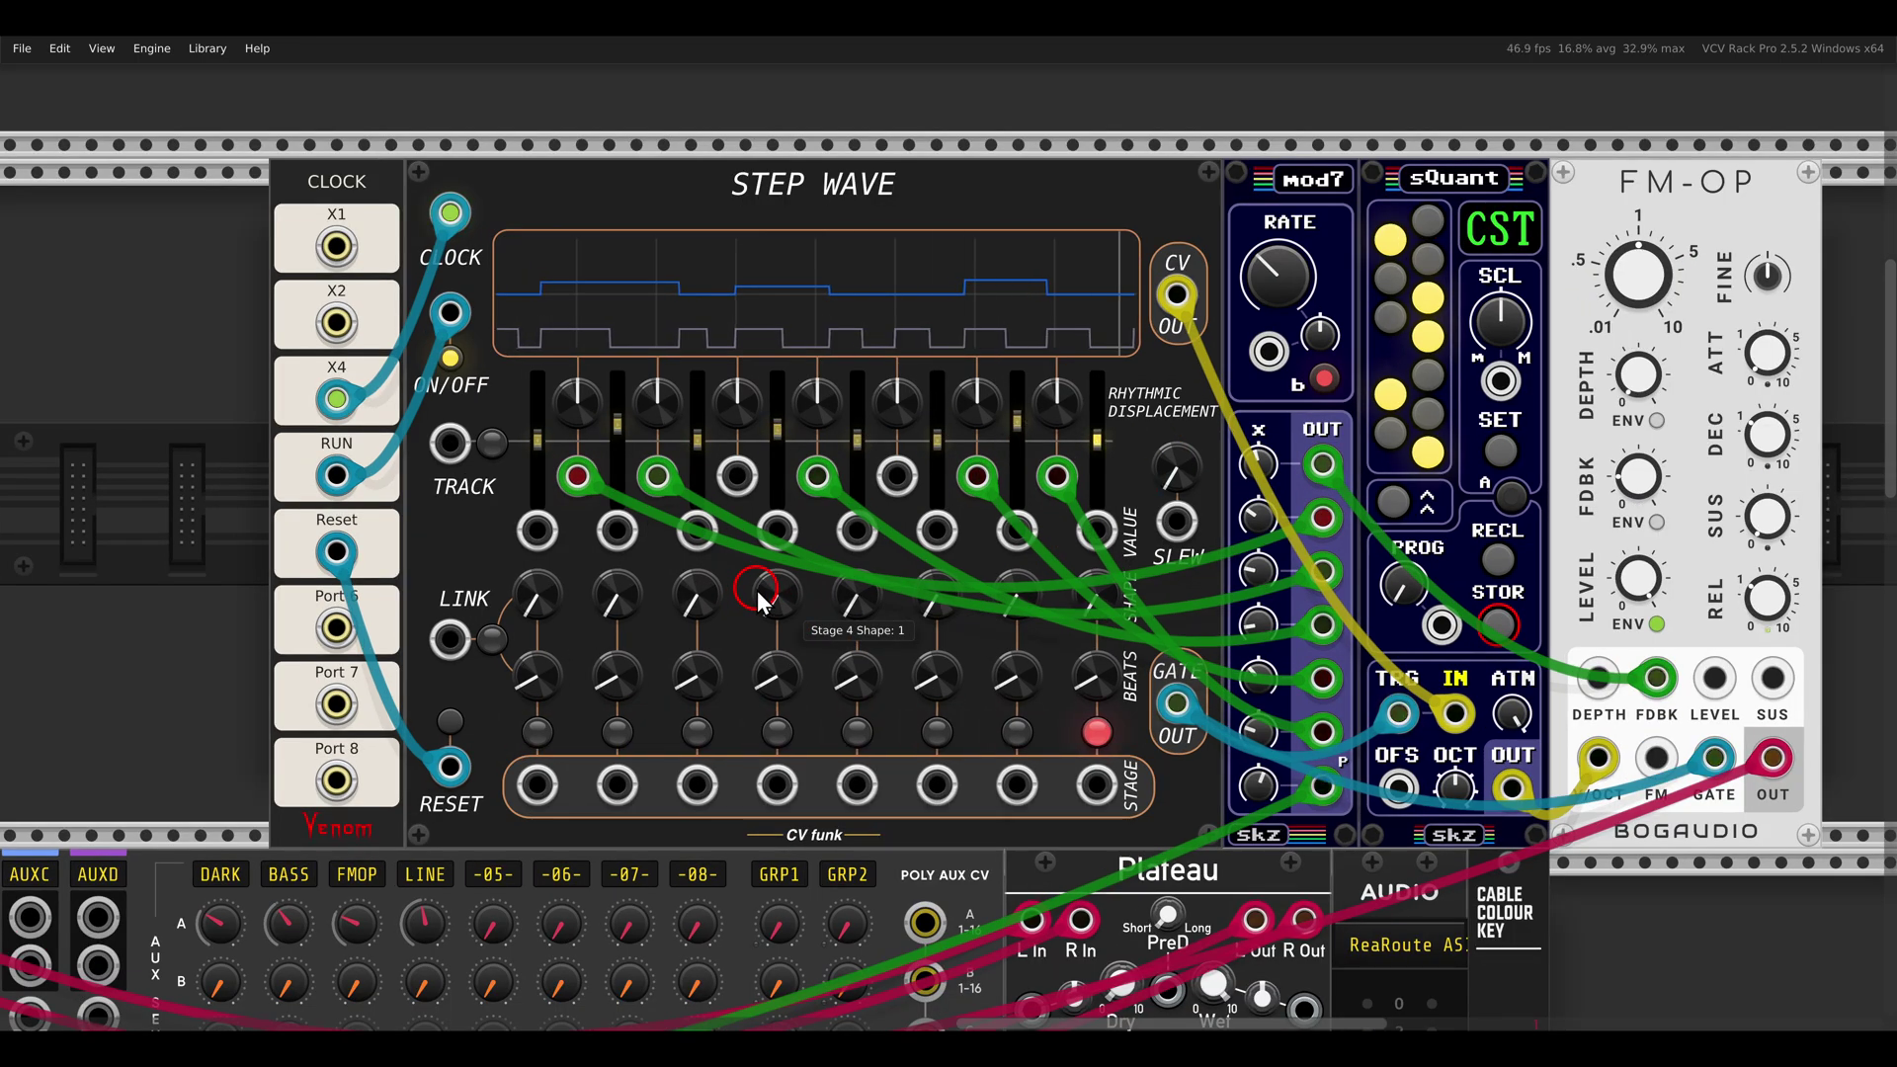
pyautogui.scroll(2, 757, 590)
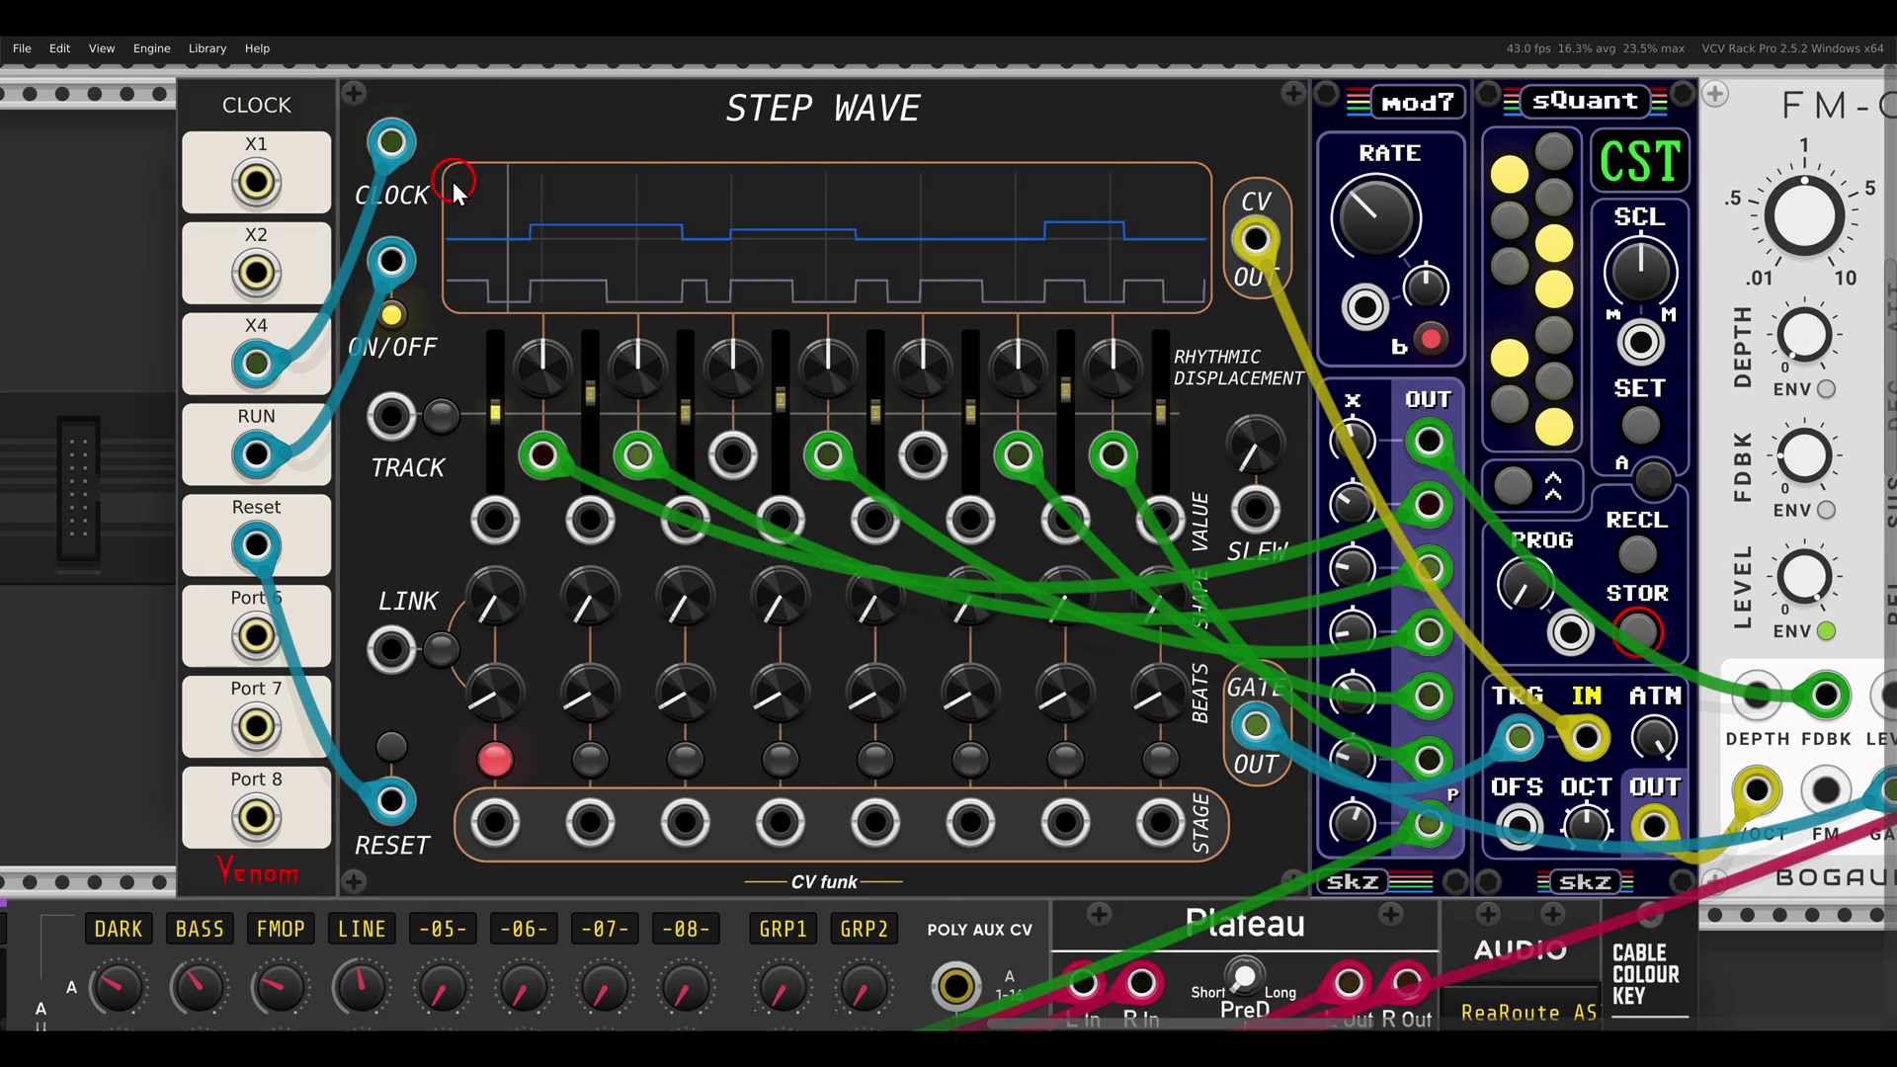
pyautogui.moveTo(419, 153)
pyautogui.mouseDown()
pyautogui.moveTo(513, 194)
pyautogui.moveTo(1242, 346)
pyautogui.mouseUp()
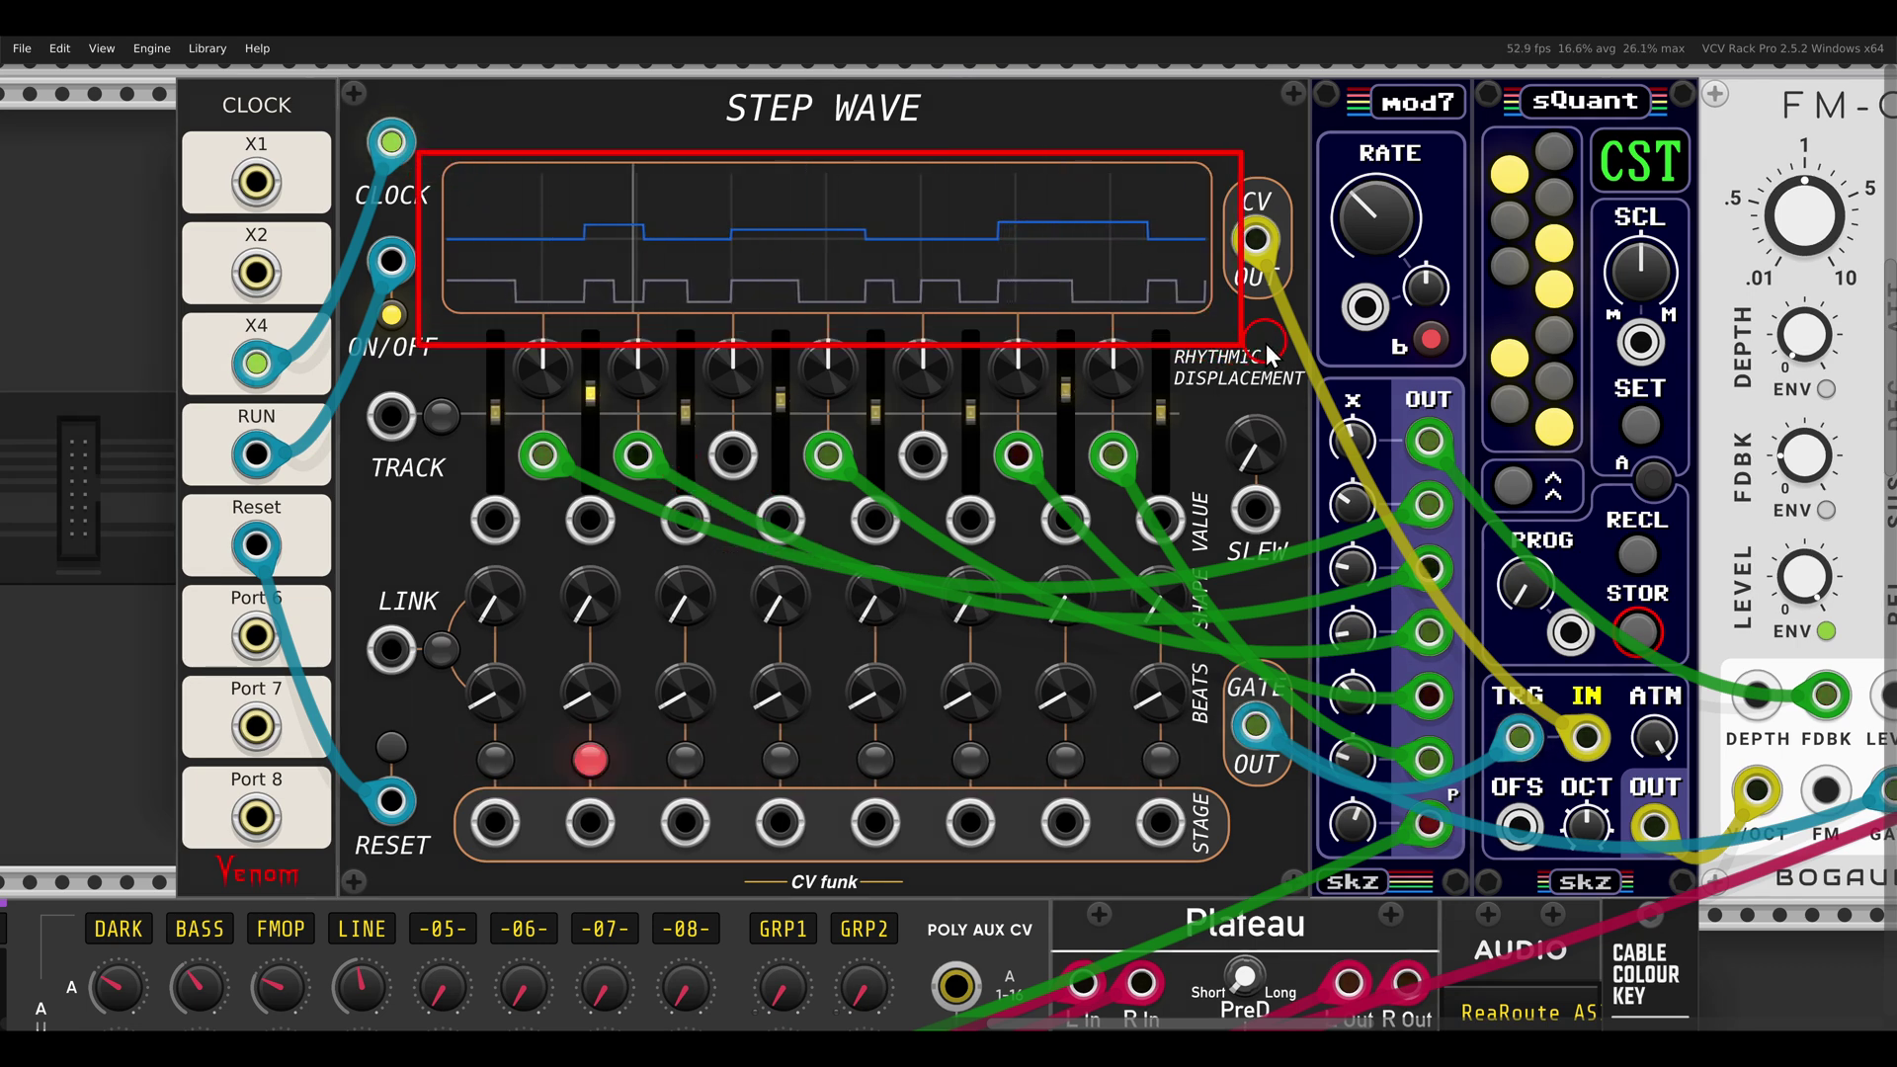
pyautogui.press('Escape')
# Solo the FMOP mixer channel to audition its Step Wave patch, and switch the solo off
pyautogui.scroll(-3, 1070, 373)
pyautogui.moveTo(440, 696); pyautogui.dragTo(1490, 409)
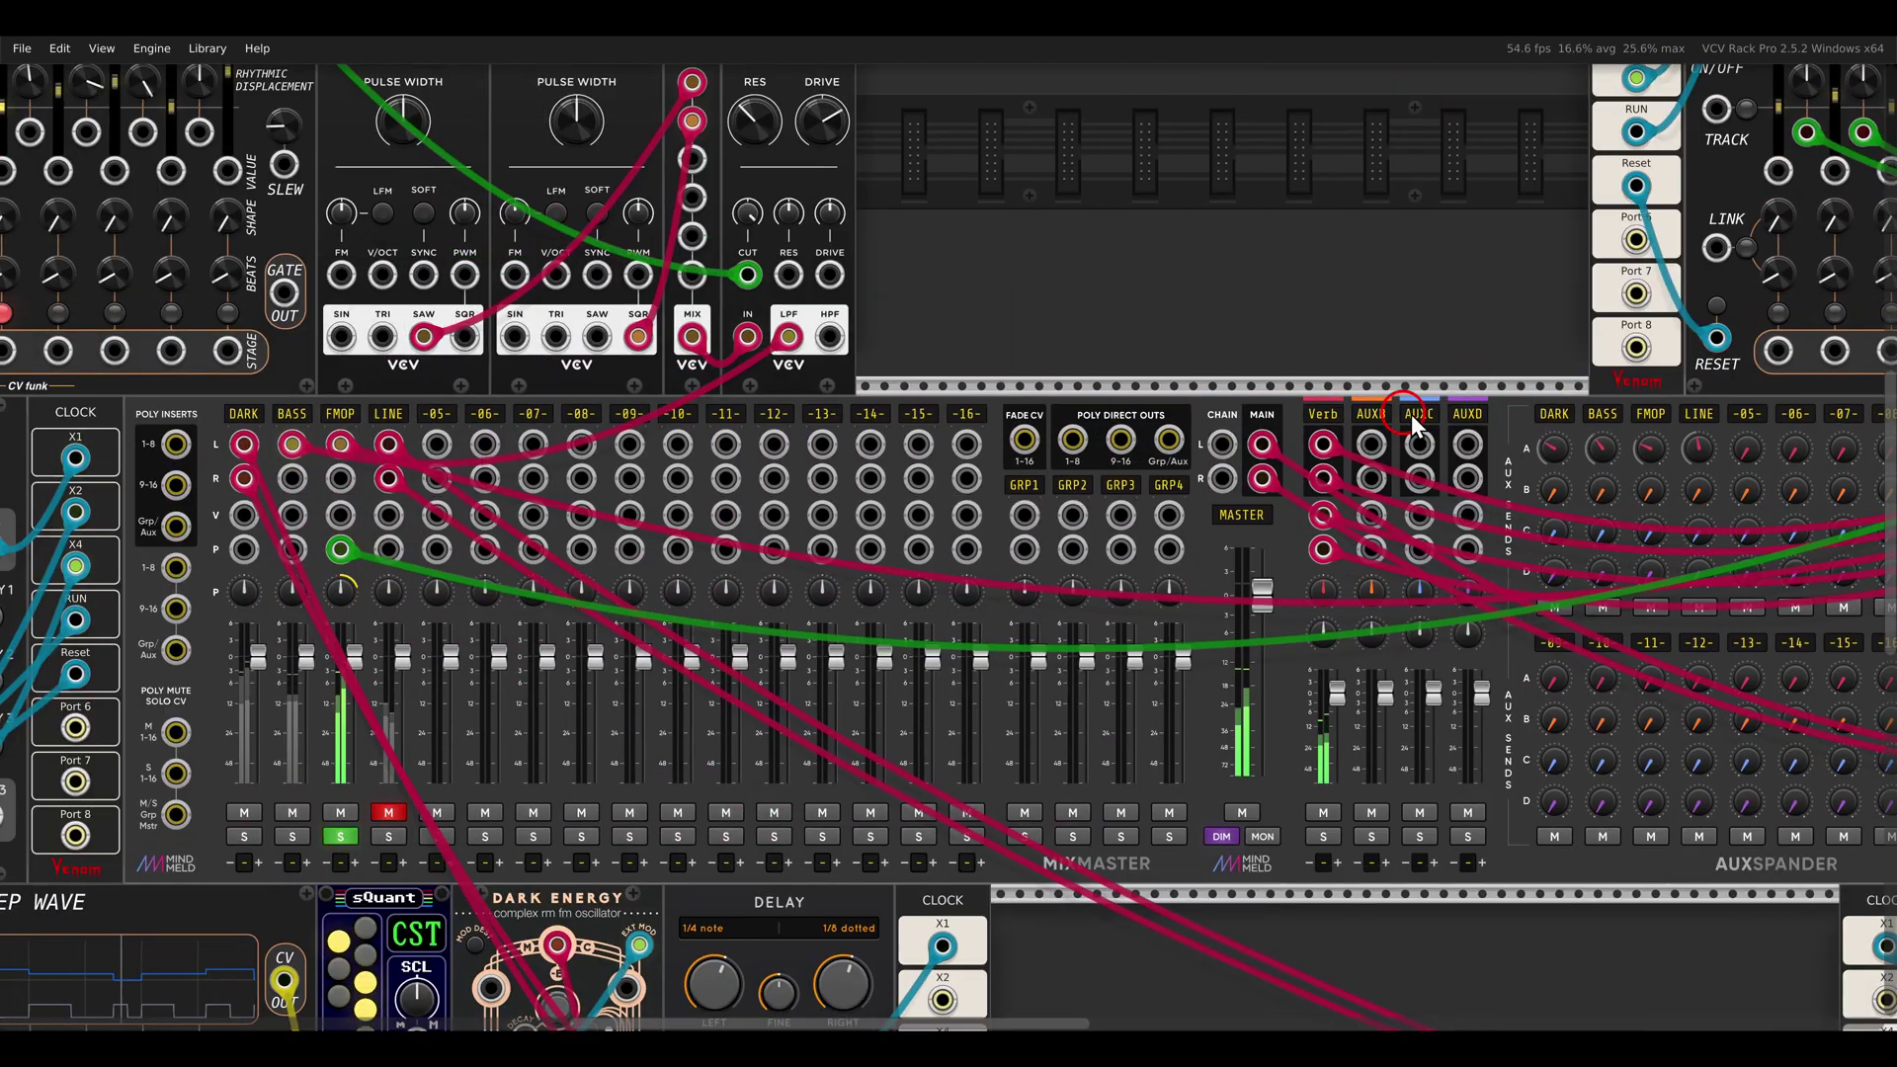
pyautogui.hscroll(9, 655, 675)
pyautogui.scroll(3, 655, 675)
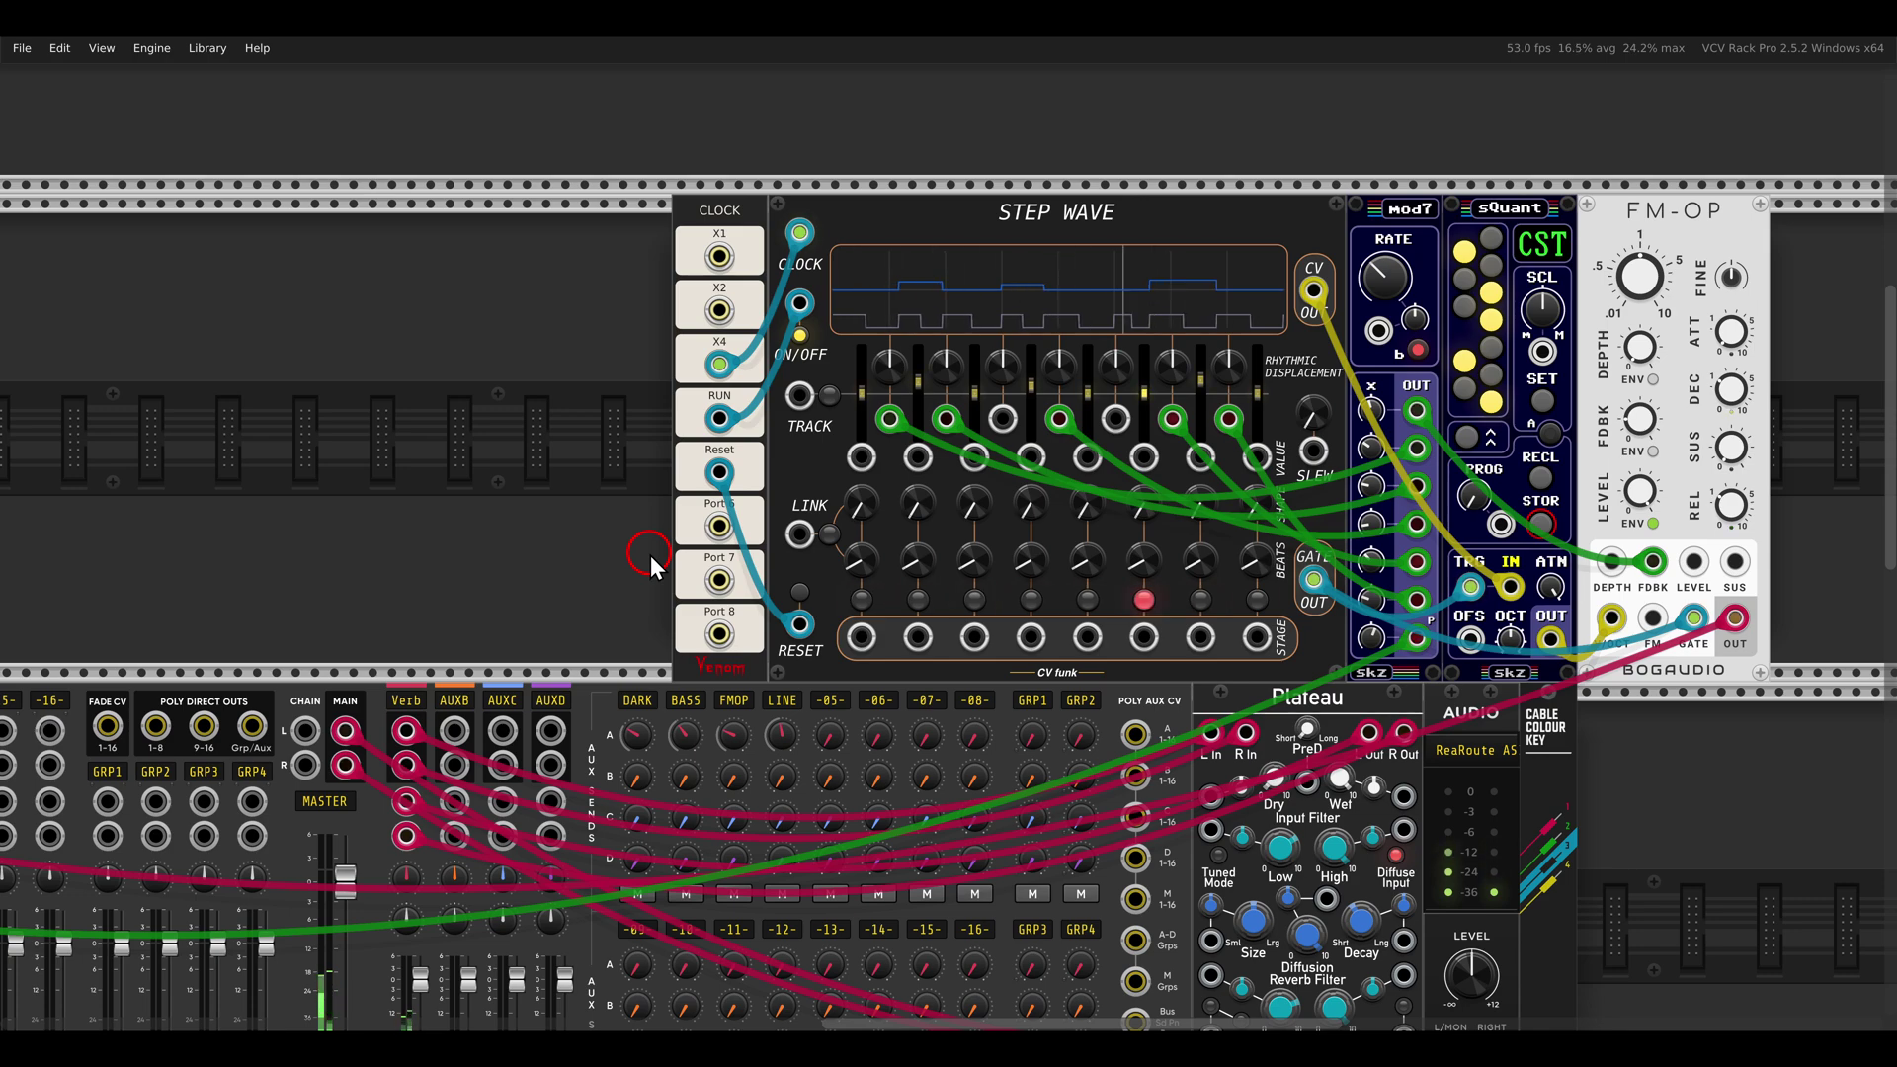
pyautogui.hscroll(-8, 498, 595)
pyautogui.scroll(-3, 498, 595)
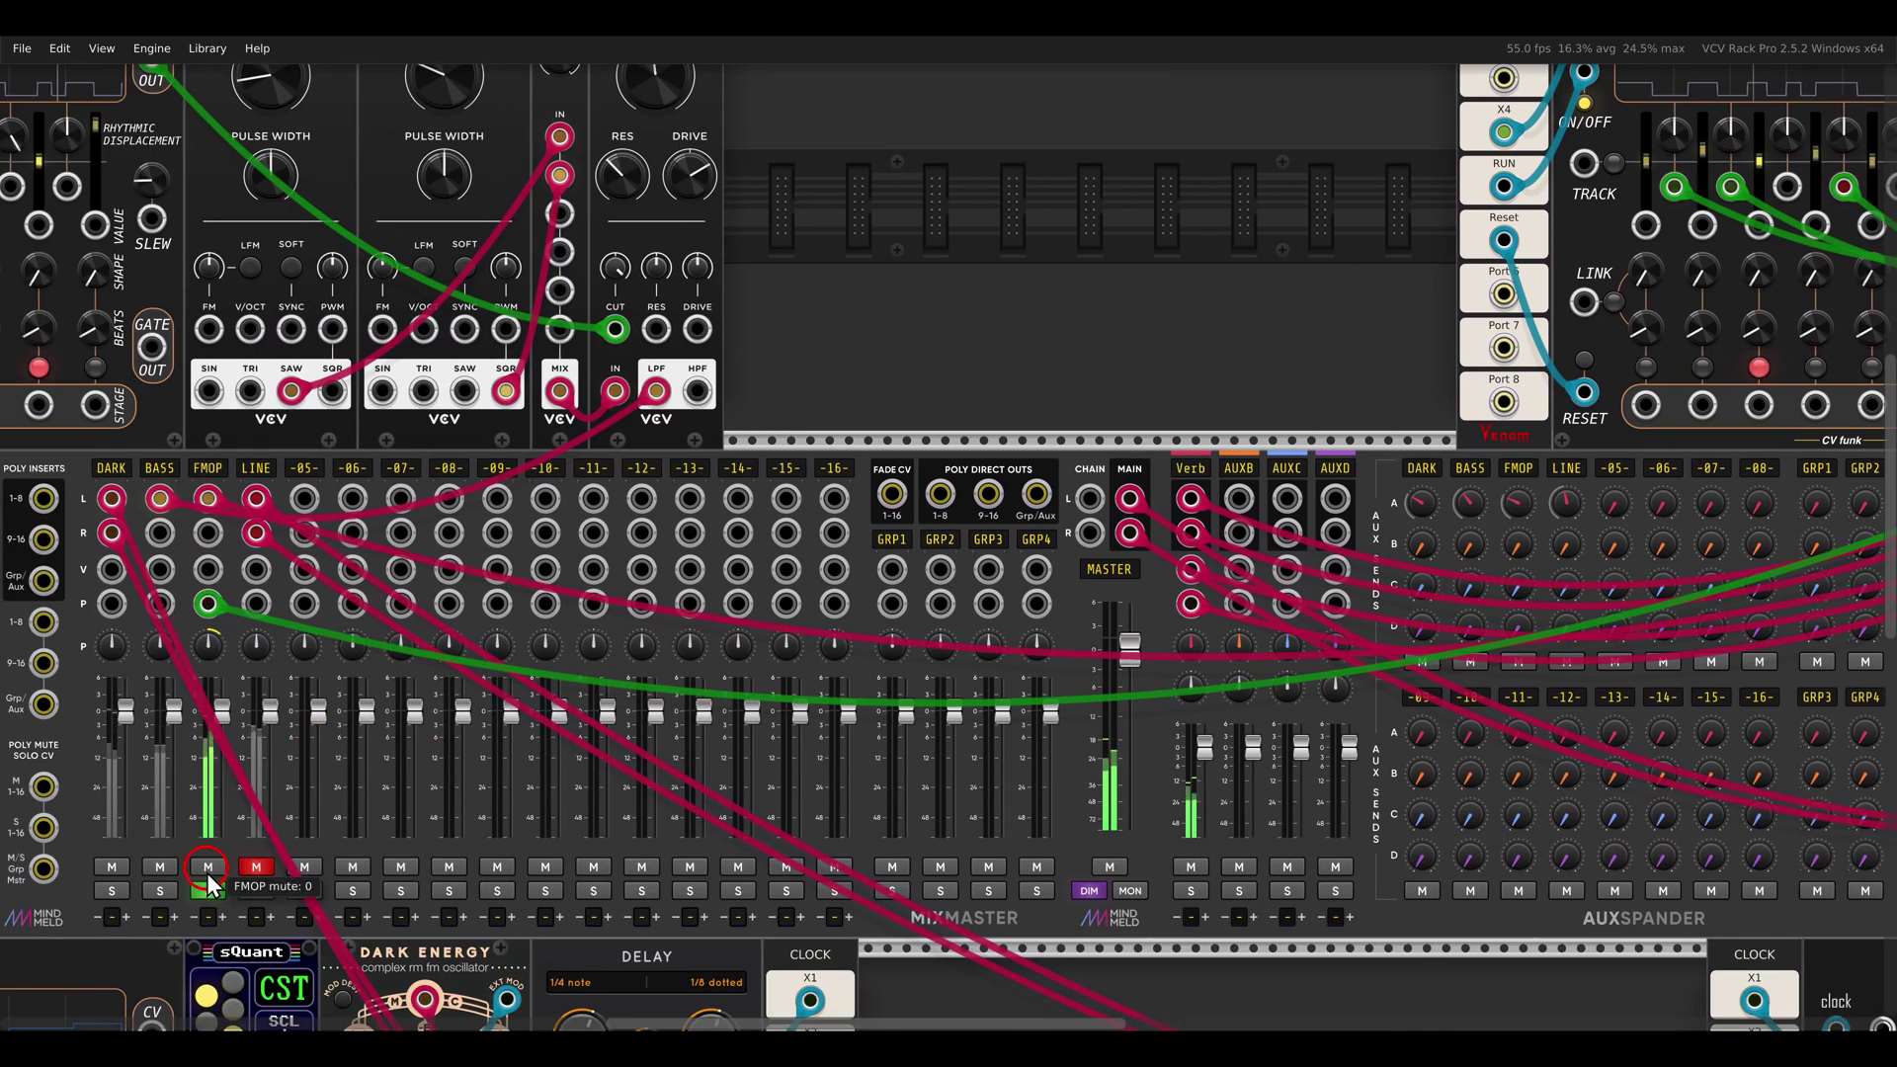
pyautogui.click(208, 891)
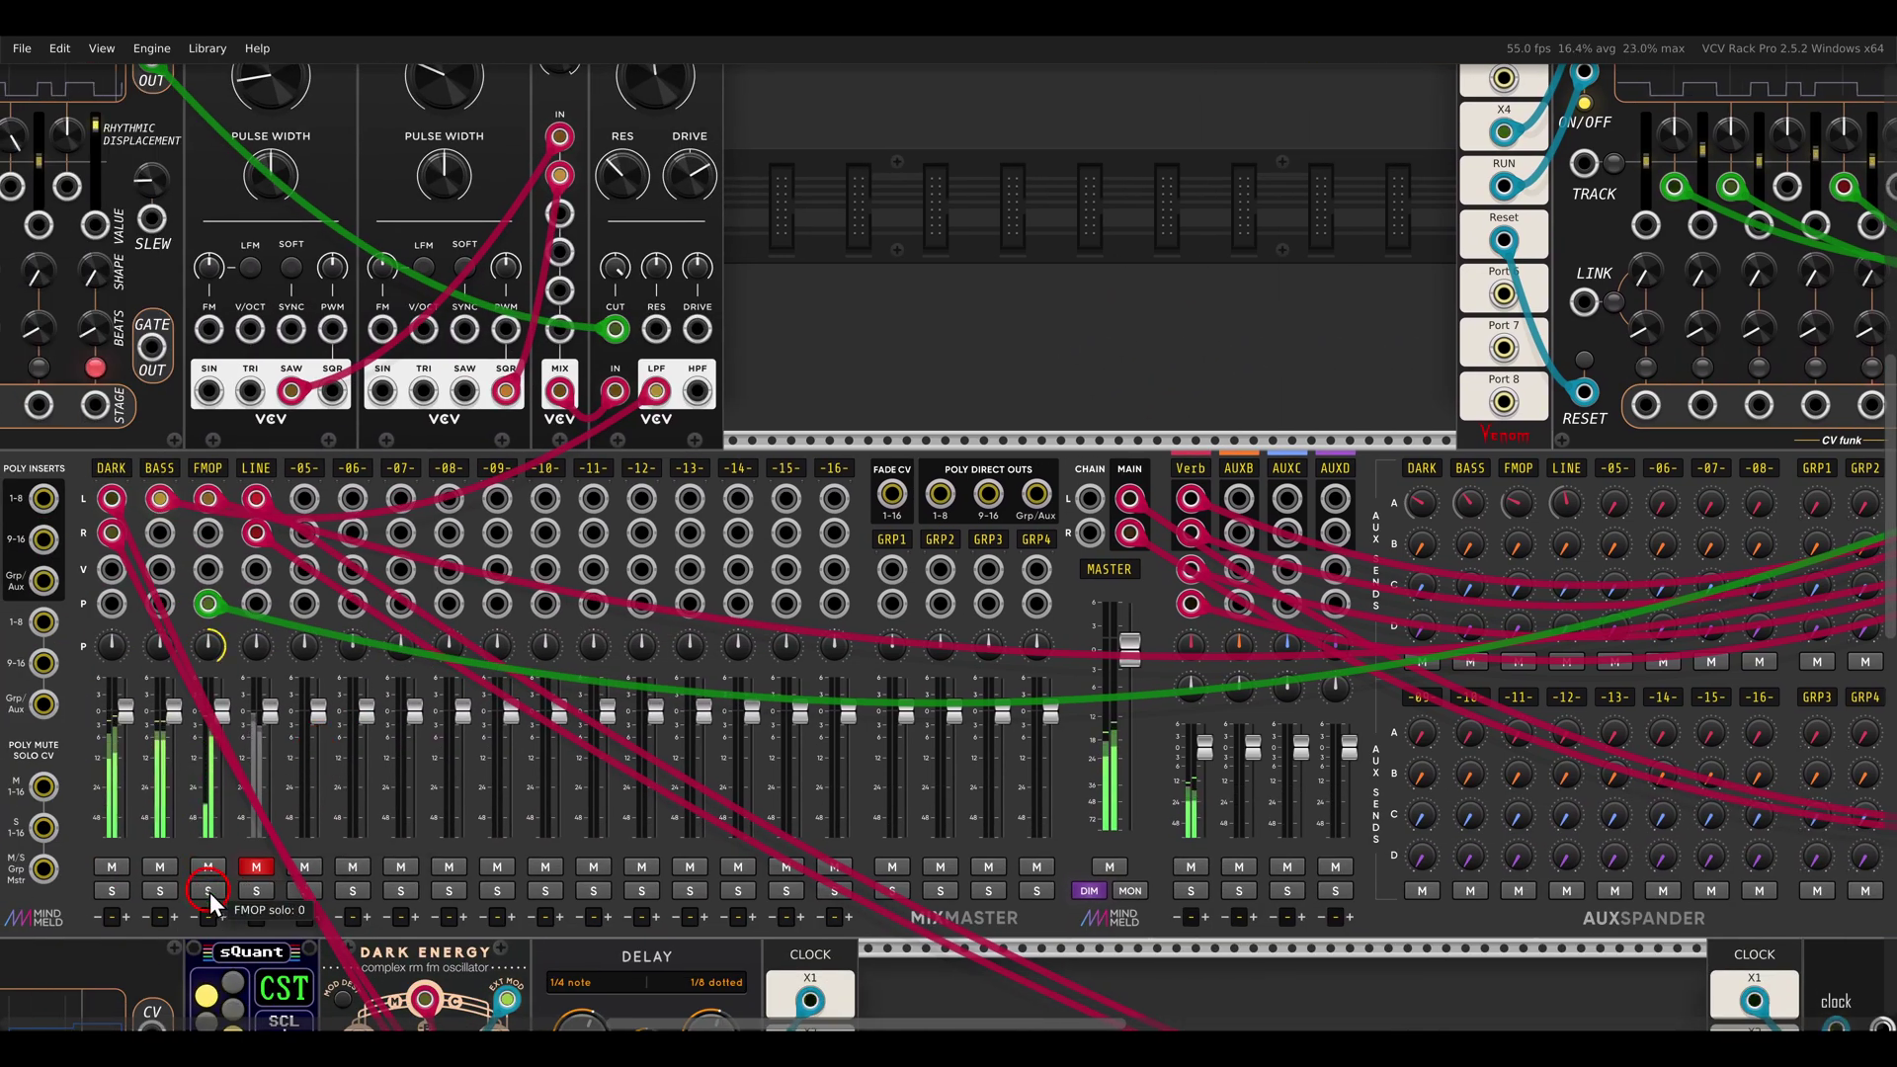
# Examine the LINE voice's patch of slips, Octaves VCO, mod7, Tapographic Delay and Surge XT Filter
pyautogui.moveTo(1474, 452); pyautogui.dragTo(604, 678)
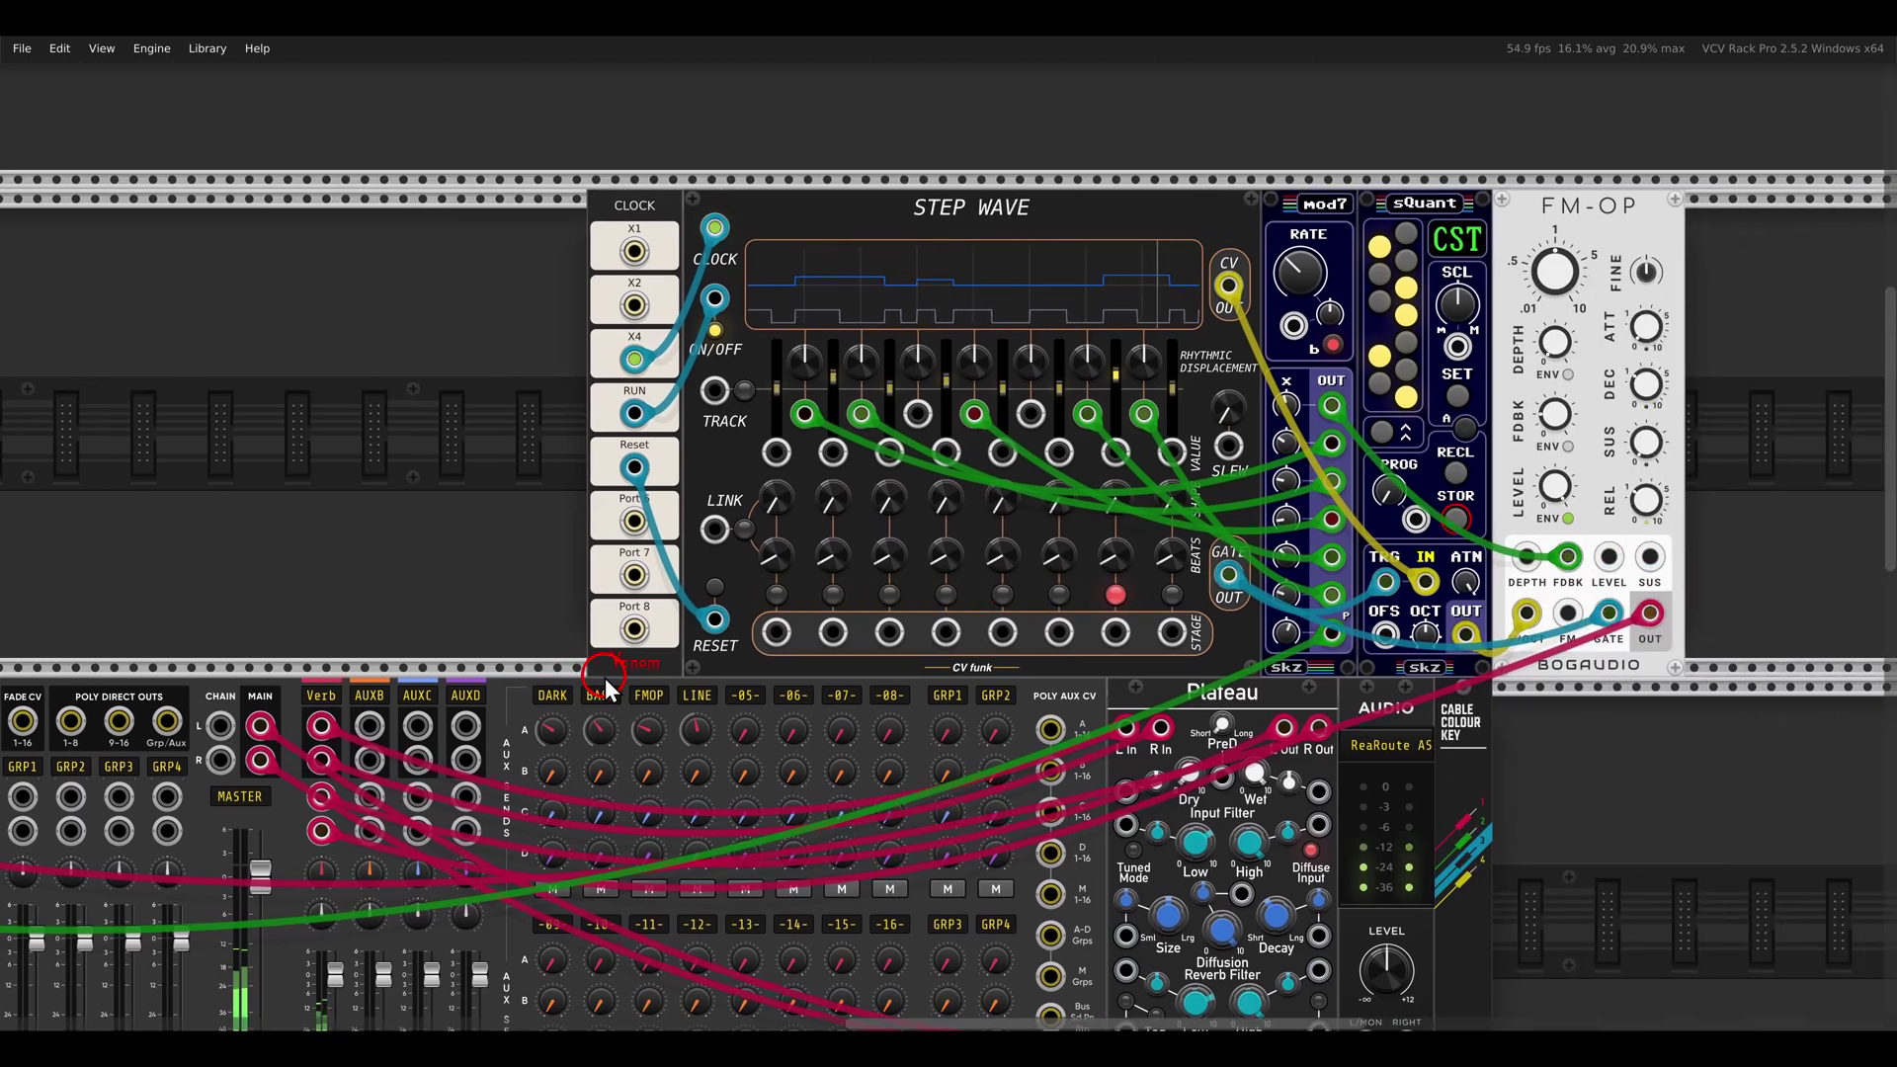
pyautogui.scroll(-4, 605, 678)
pyautogui.scroll(-5, 620, 648)
pyautogui.scroll(-3, 620, 648)
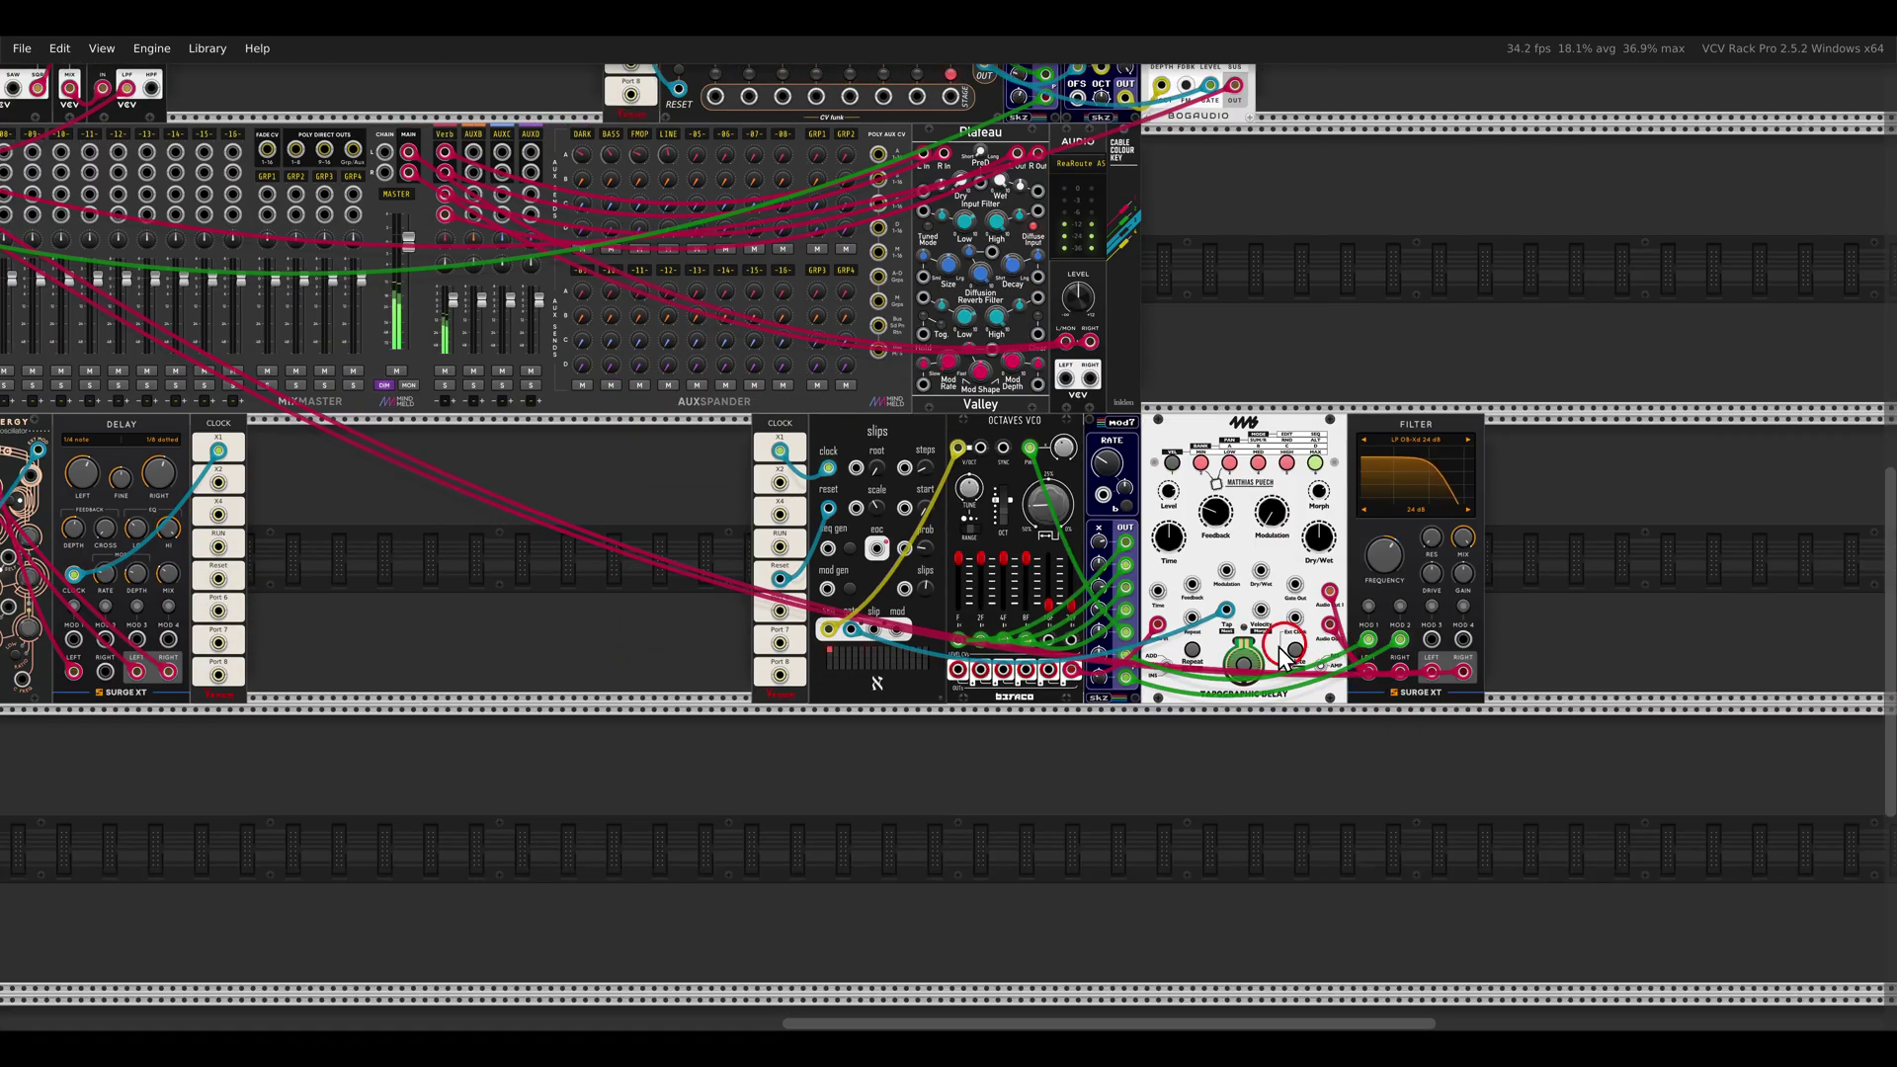
pyautogui.scroll(3, 1243, 660)
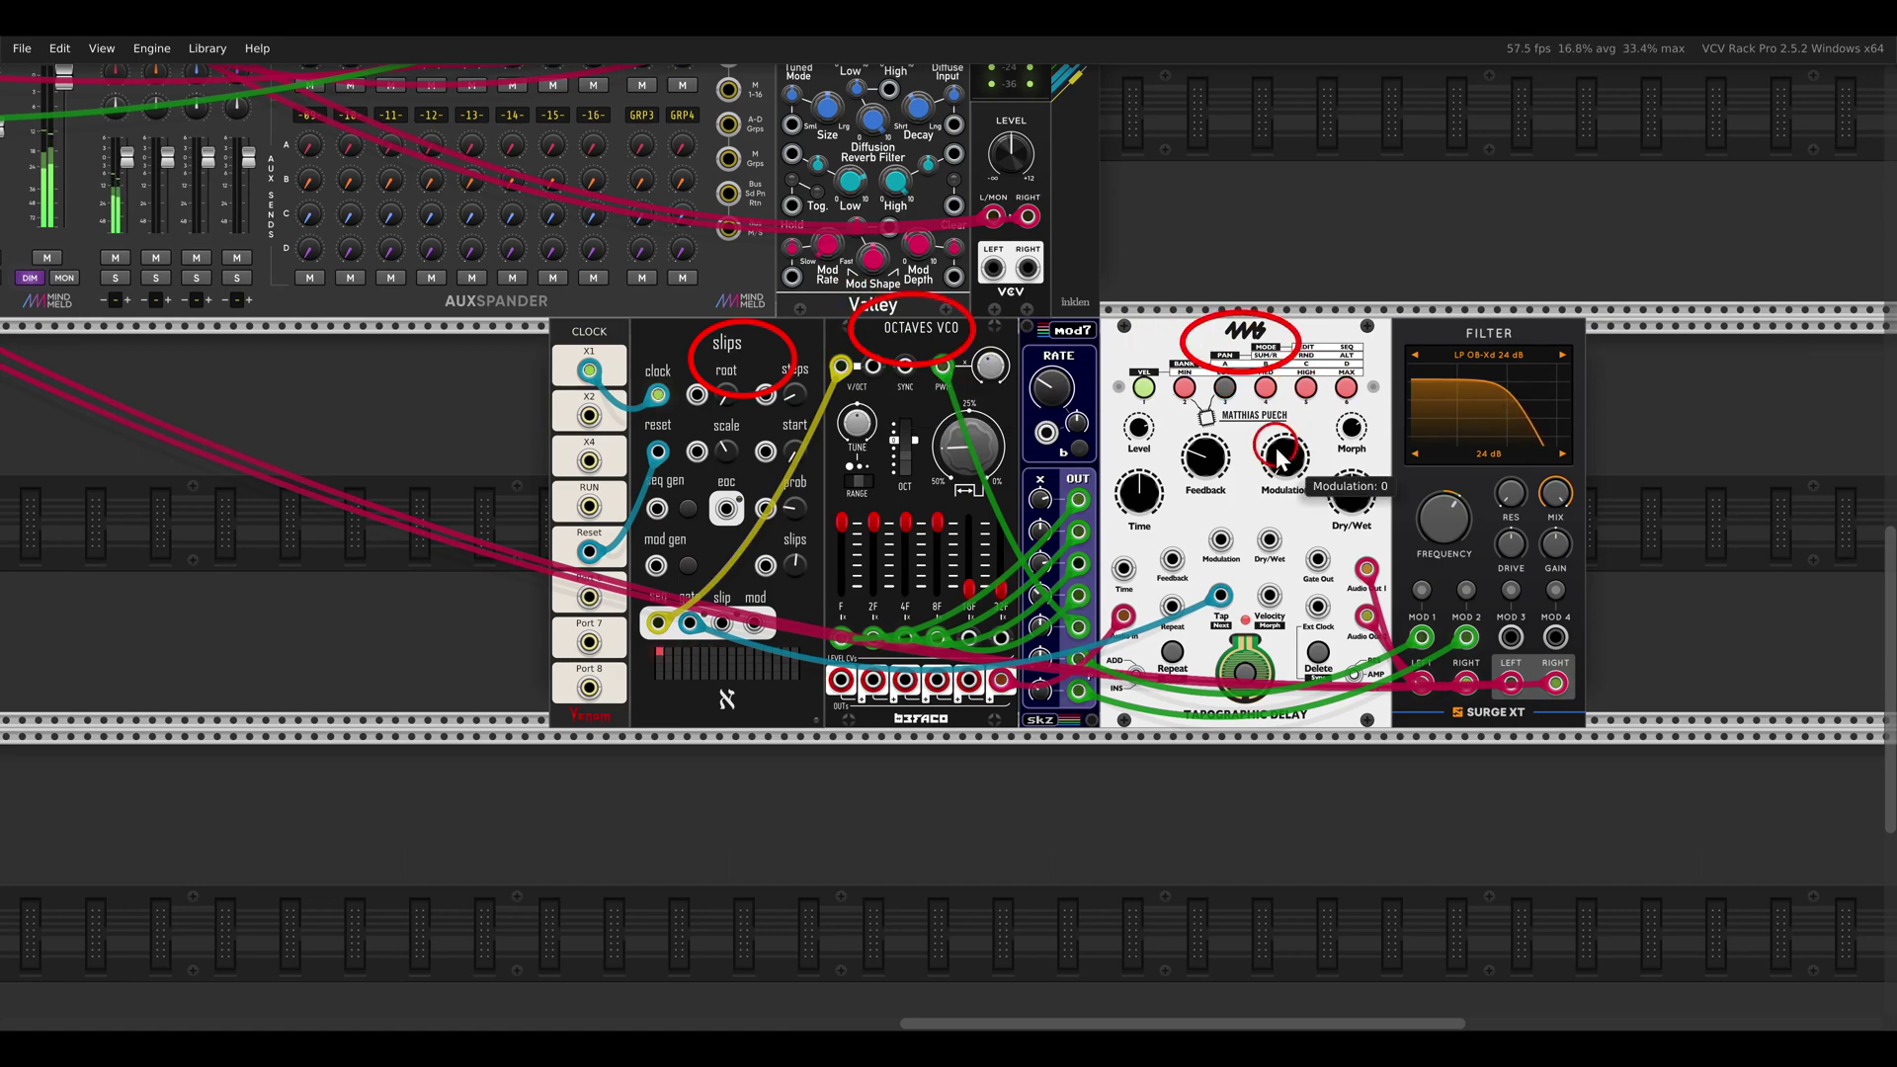
pyautogui.scroll(-3, 622, 549)
# Unmute the LINE channel on the MixMaster and bring the whole patch into view
pyautogui.moveTo(422, 568); pyautogui.dragTo(1351, 606)
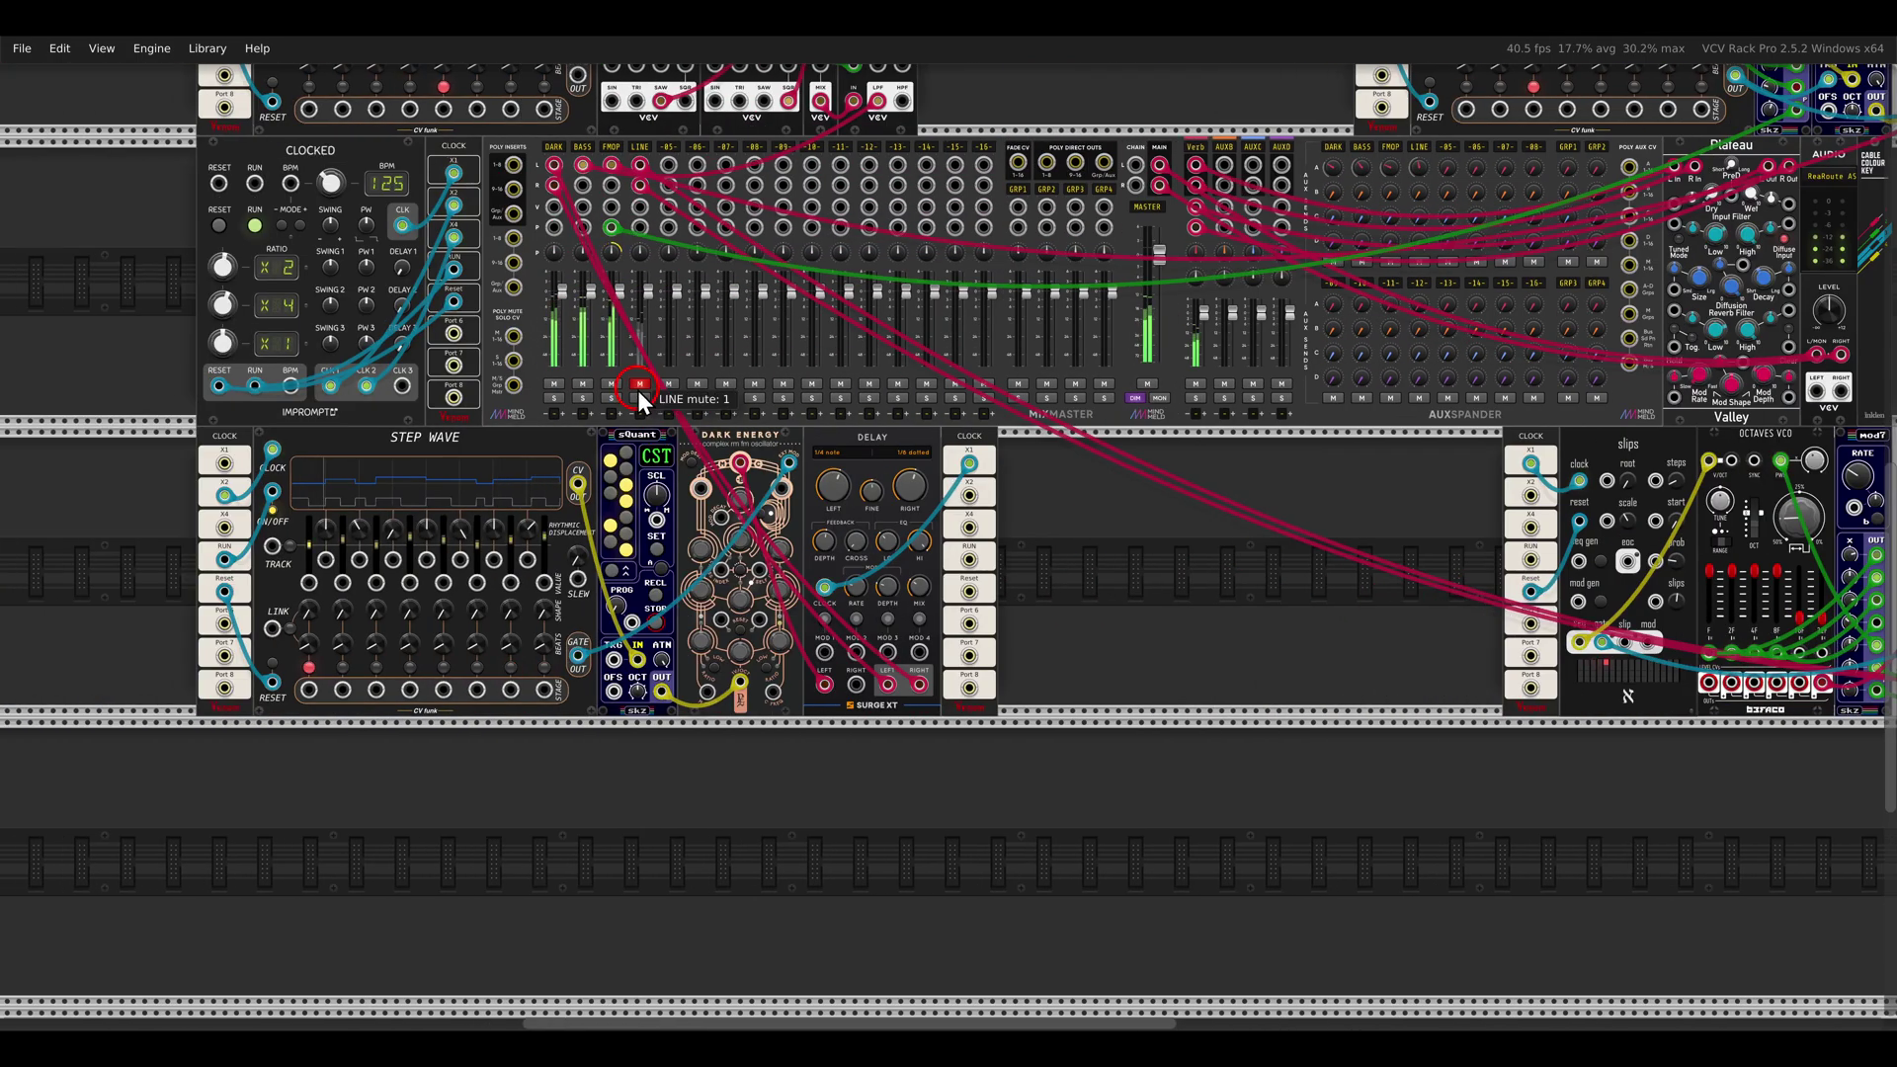
pyautogui.scroll(-5, 1125, 513)
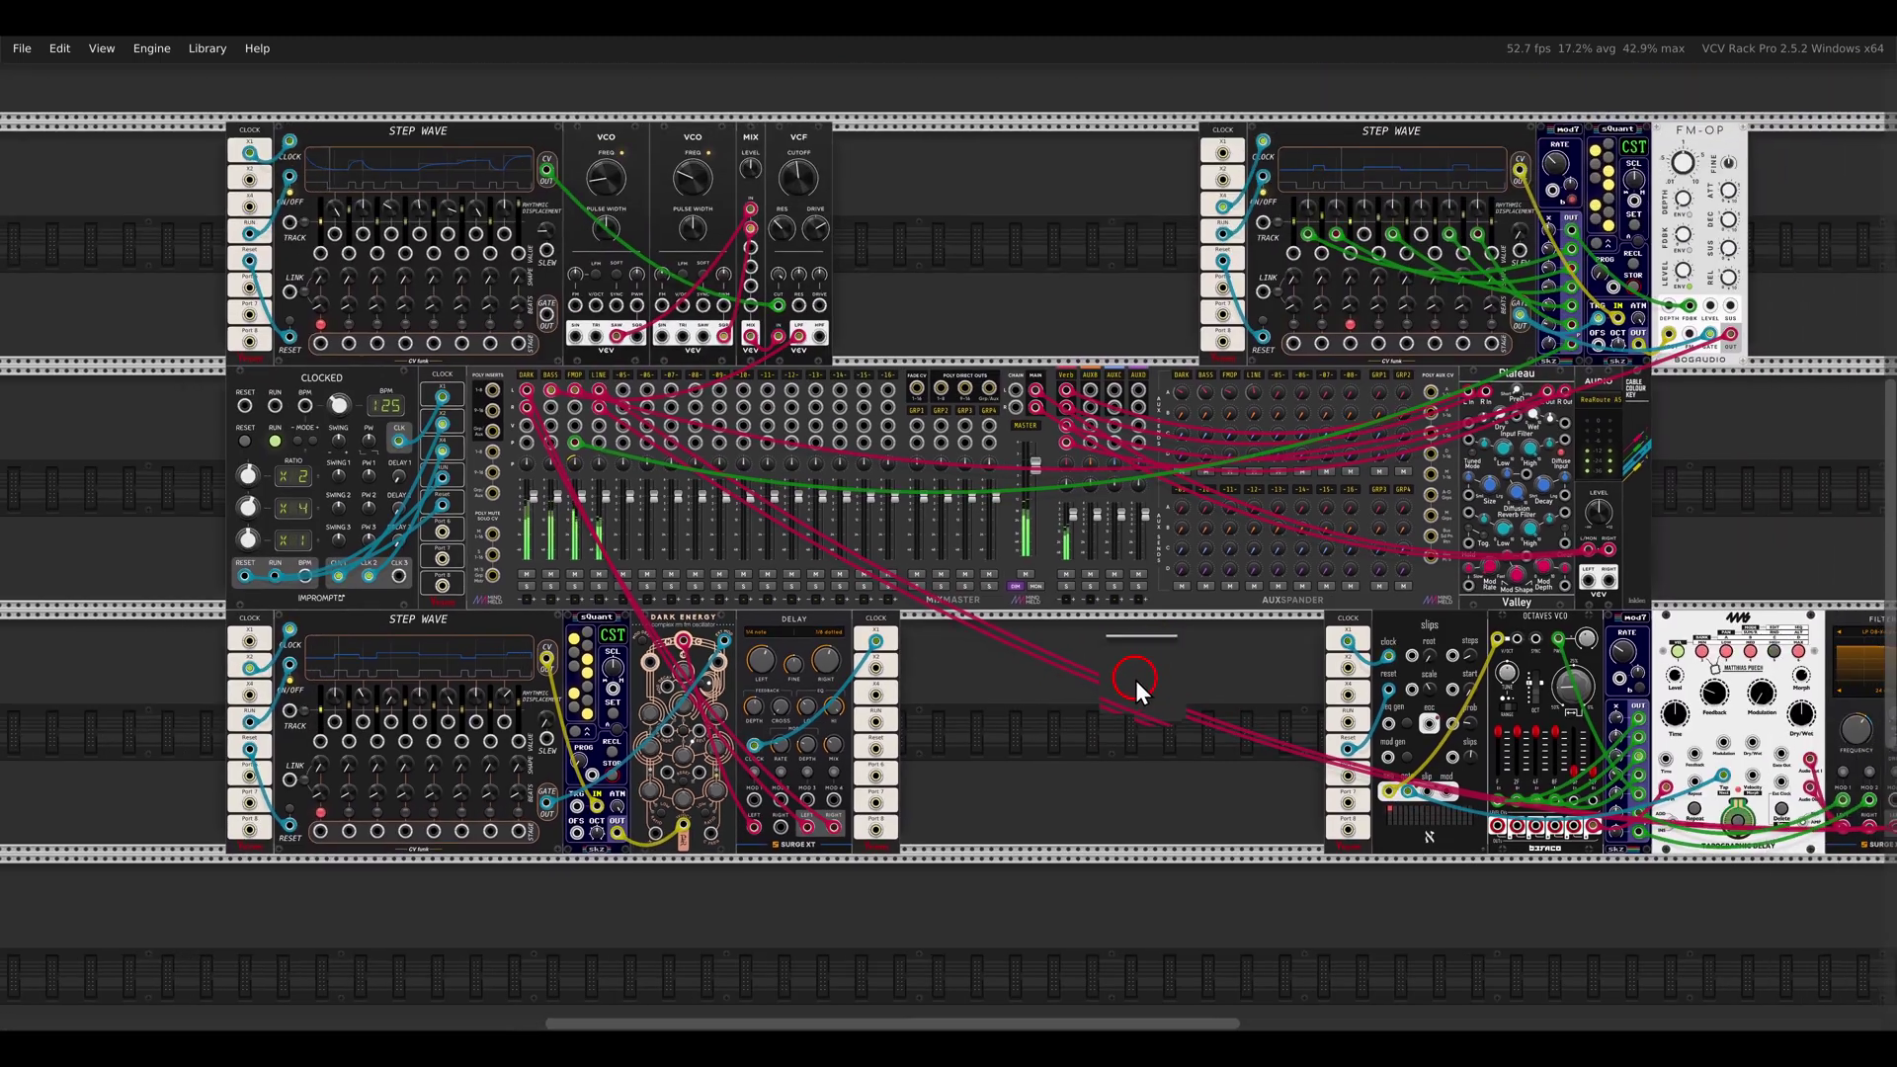
pyautogui.scroll(-1, 1019, 708)
pyautogui.scroll(1, 1042, 715)
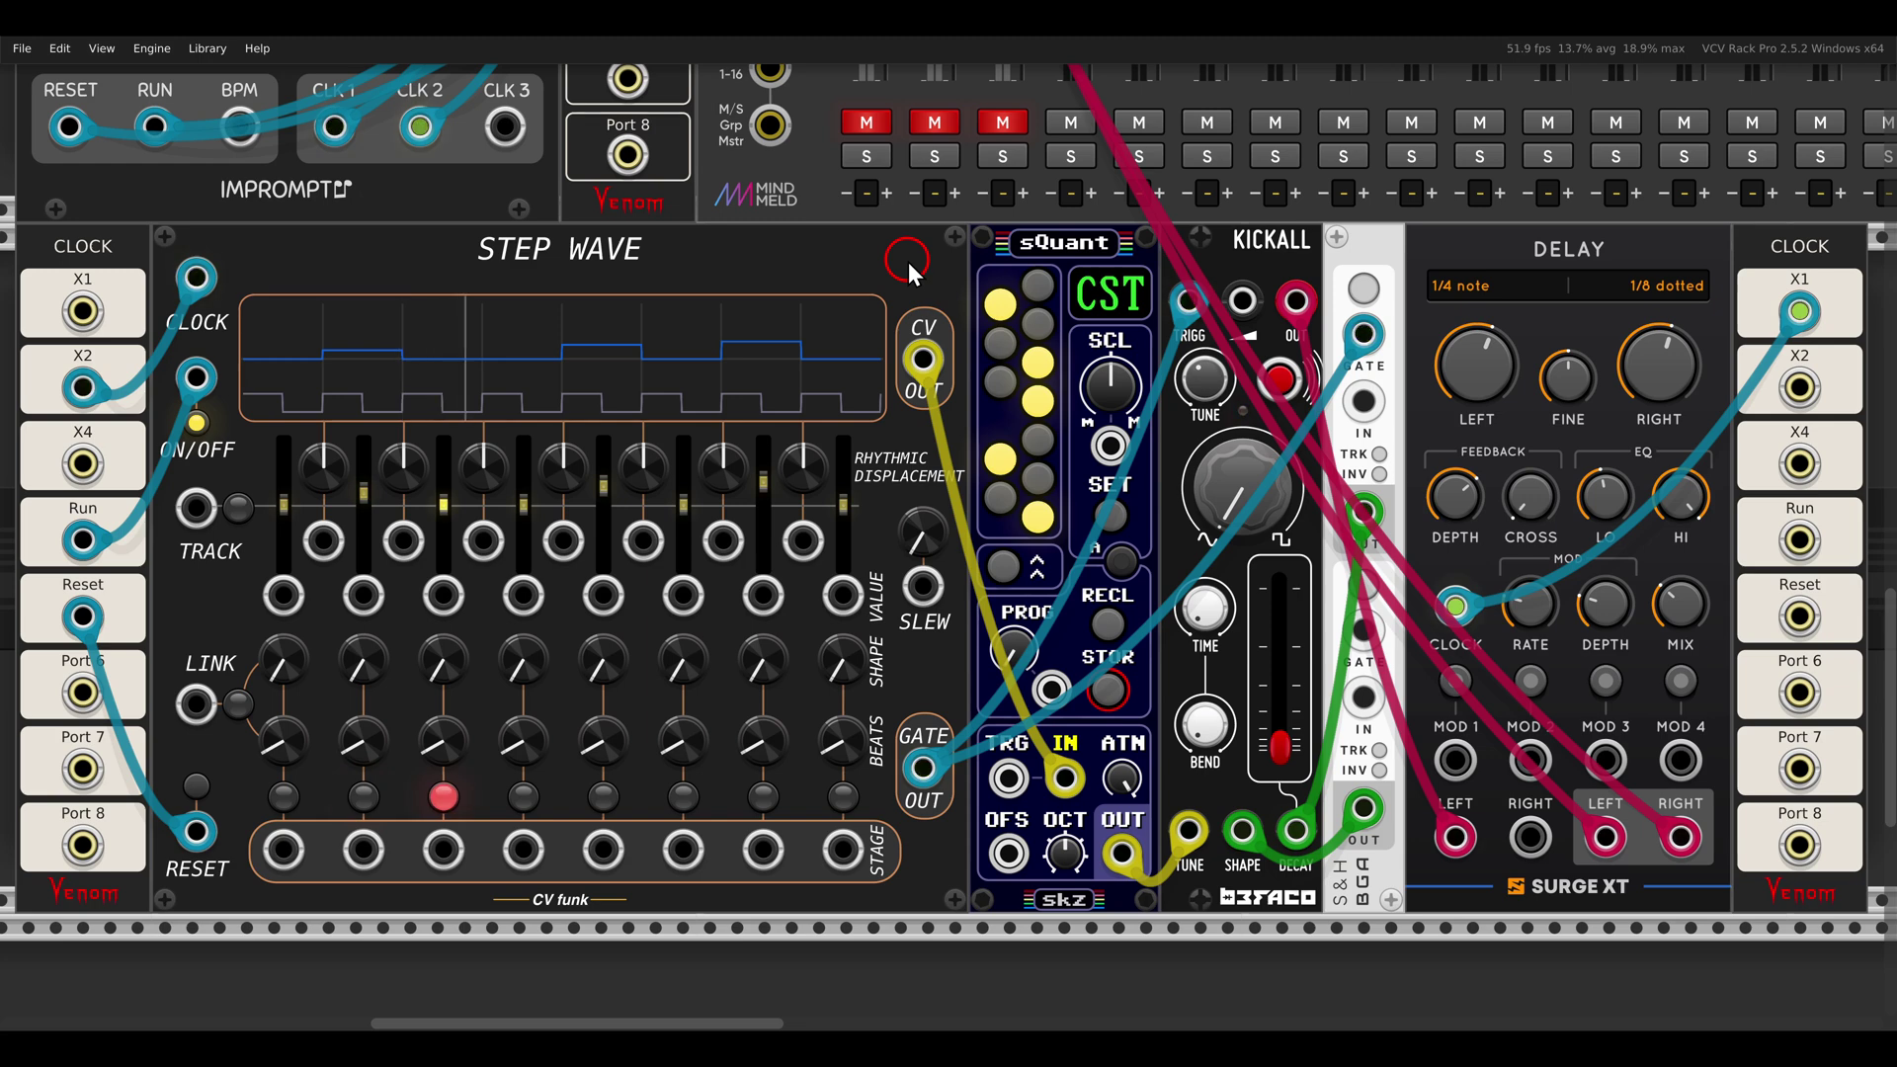
# Unmute the KCAL channel fed by the Kickall and Delay patch
pyautogui.moveTo(1194, 204); pyautogui.dragTo(1326, 269)
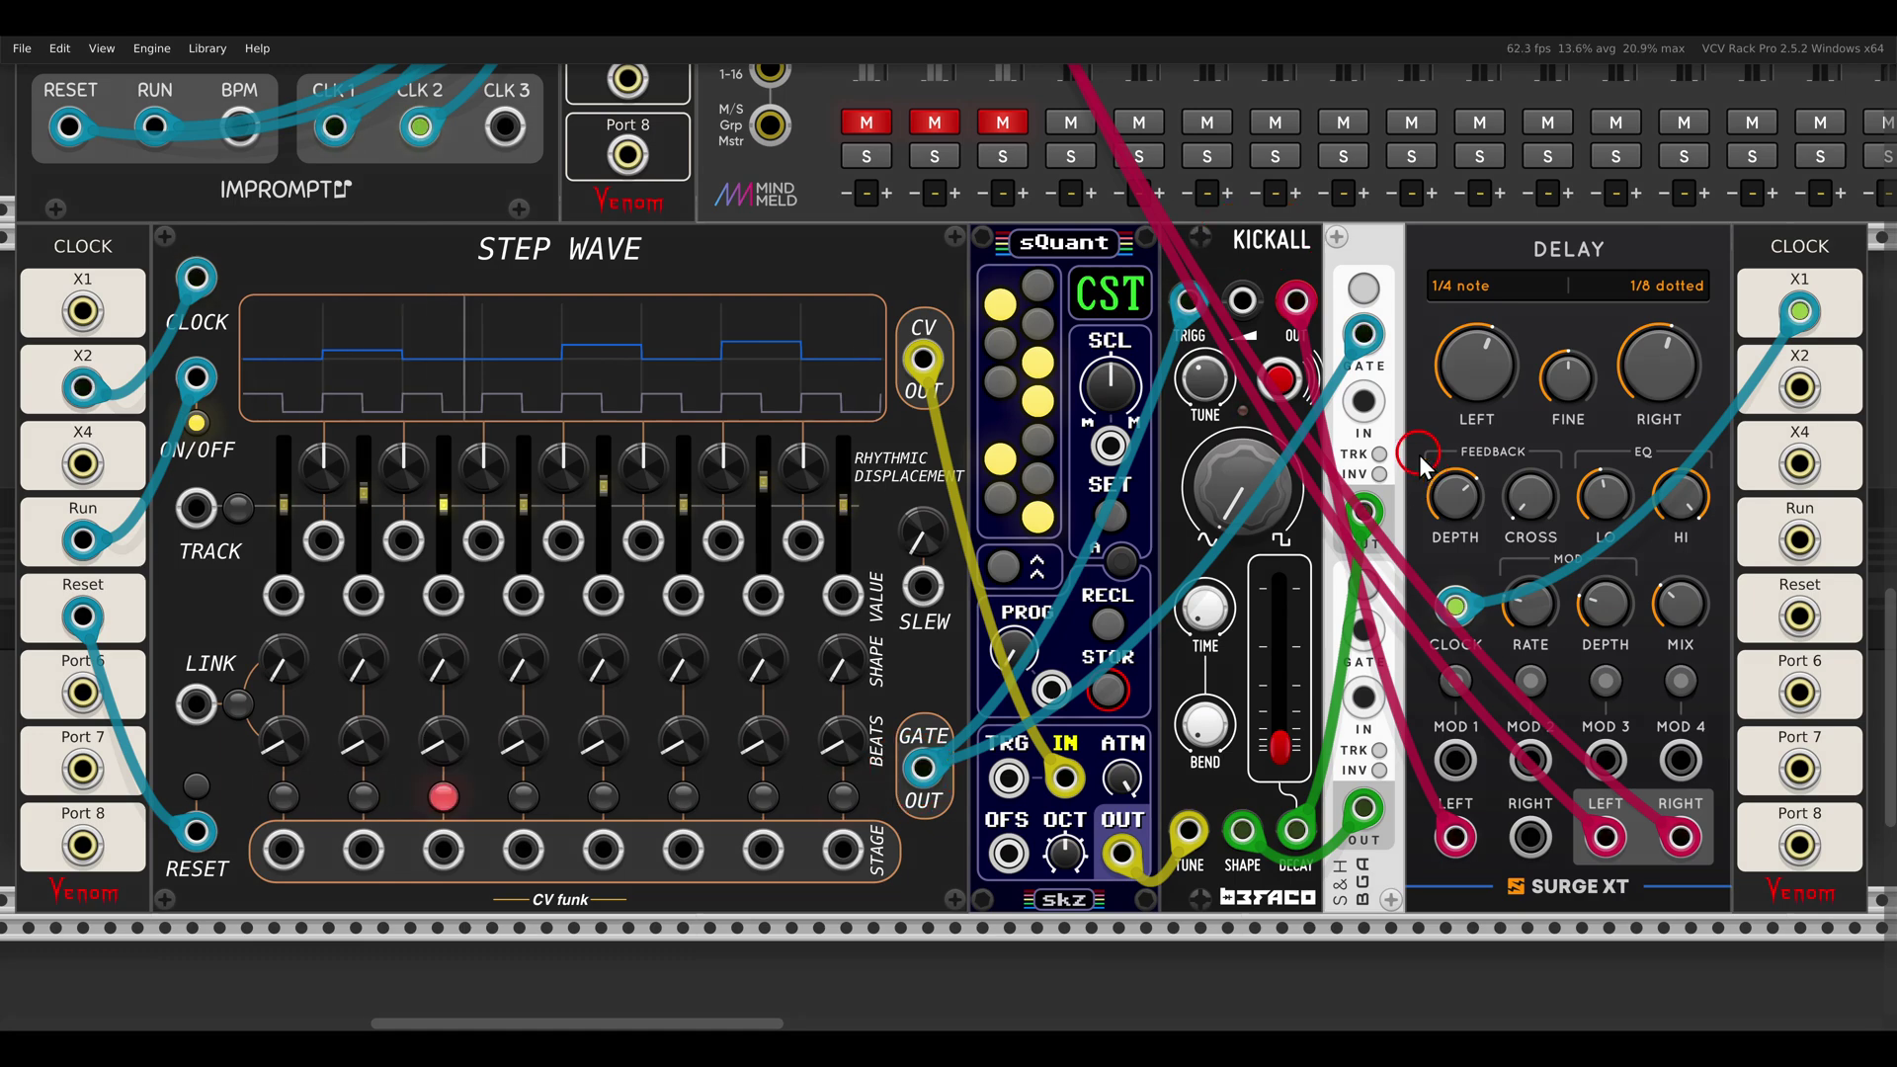
pyautogui.click(866, 121)
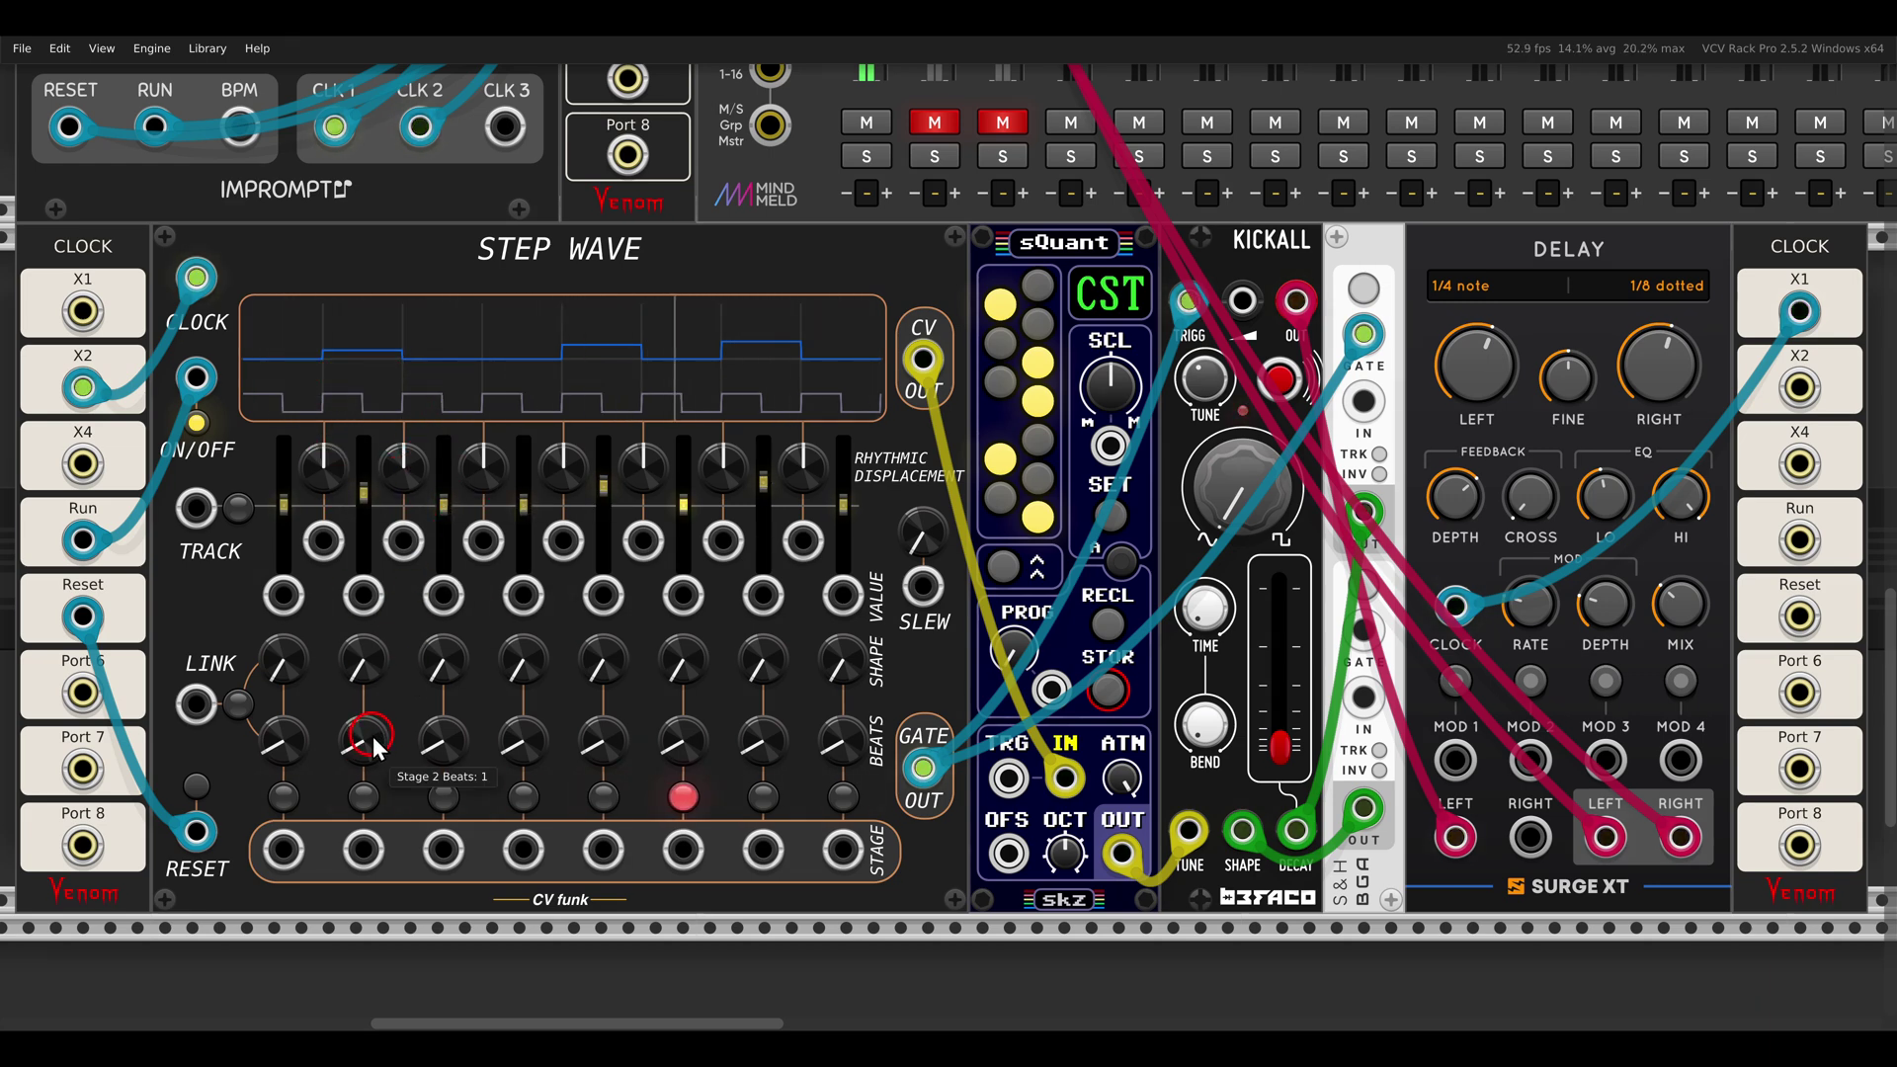
# On the Kickall's Step Wave, set beats to 2 on stages 2 and 8, 3 on stage 3, 0 on stage 4, and 4 on stage 5
pyautogui.moveTo(370, 734); pyautogui.dragTo(380, 693)
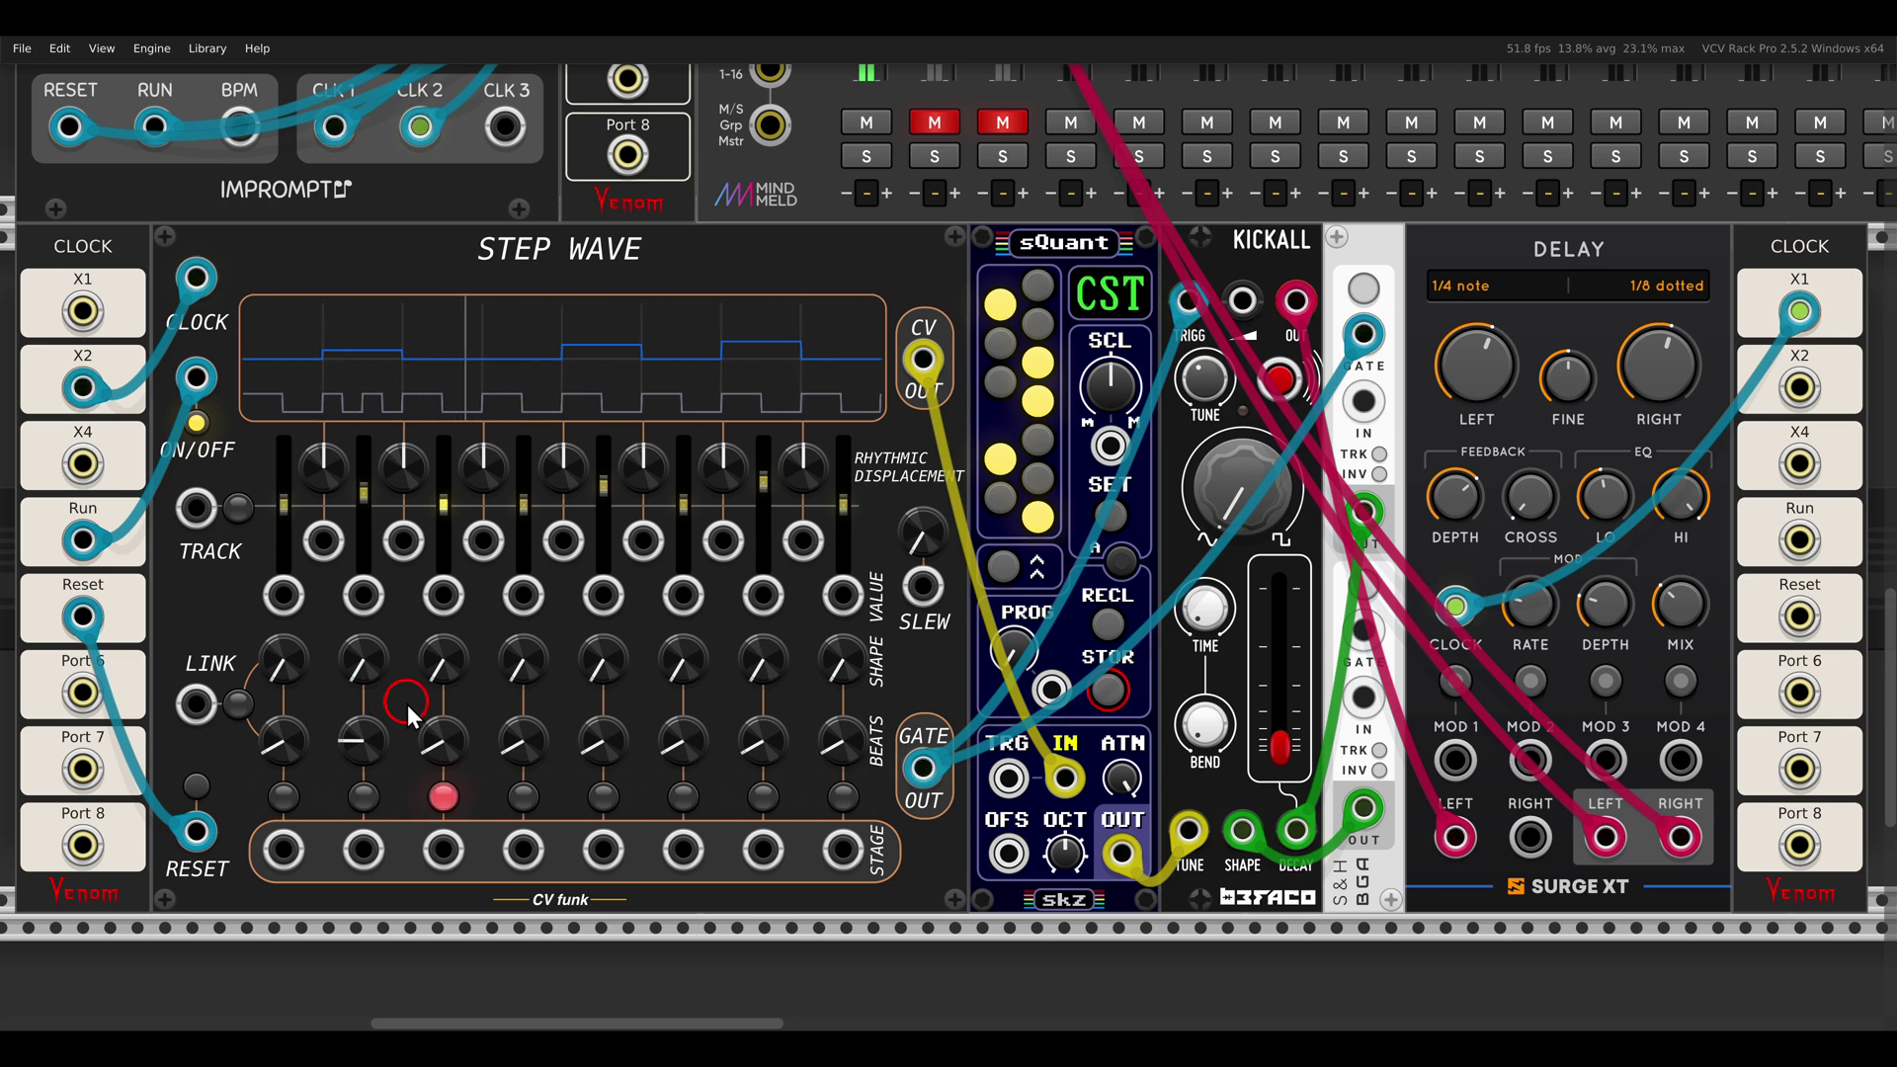
pyautogui.moveTo(437, 739); pyautogui.dragTo(431, 667)
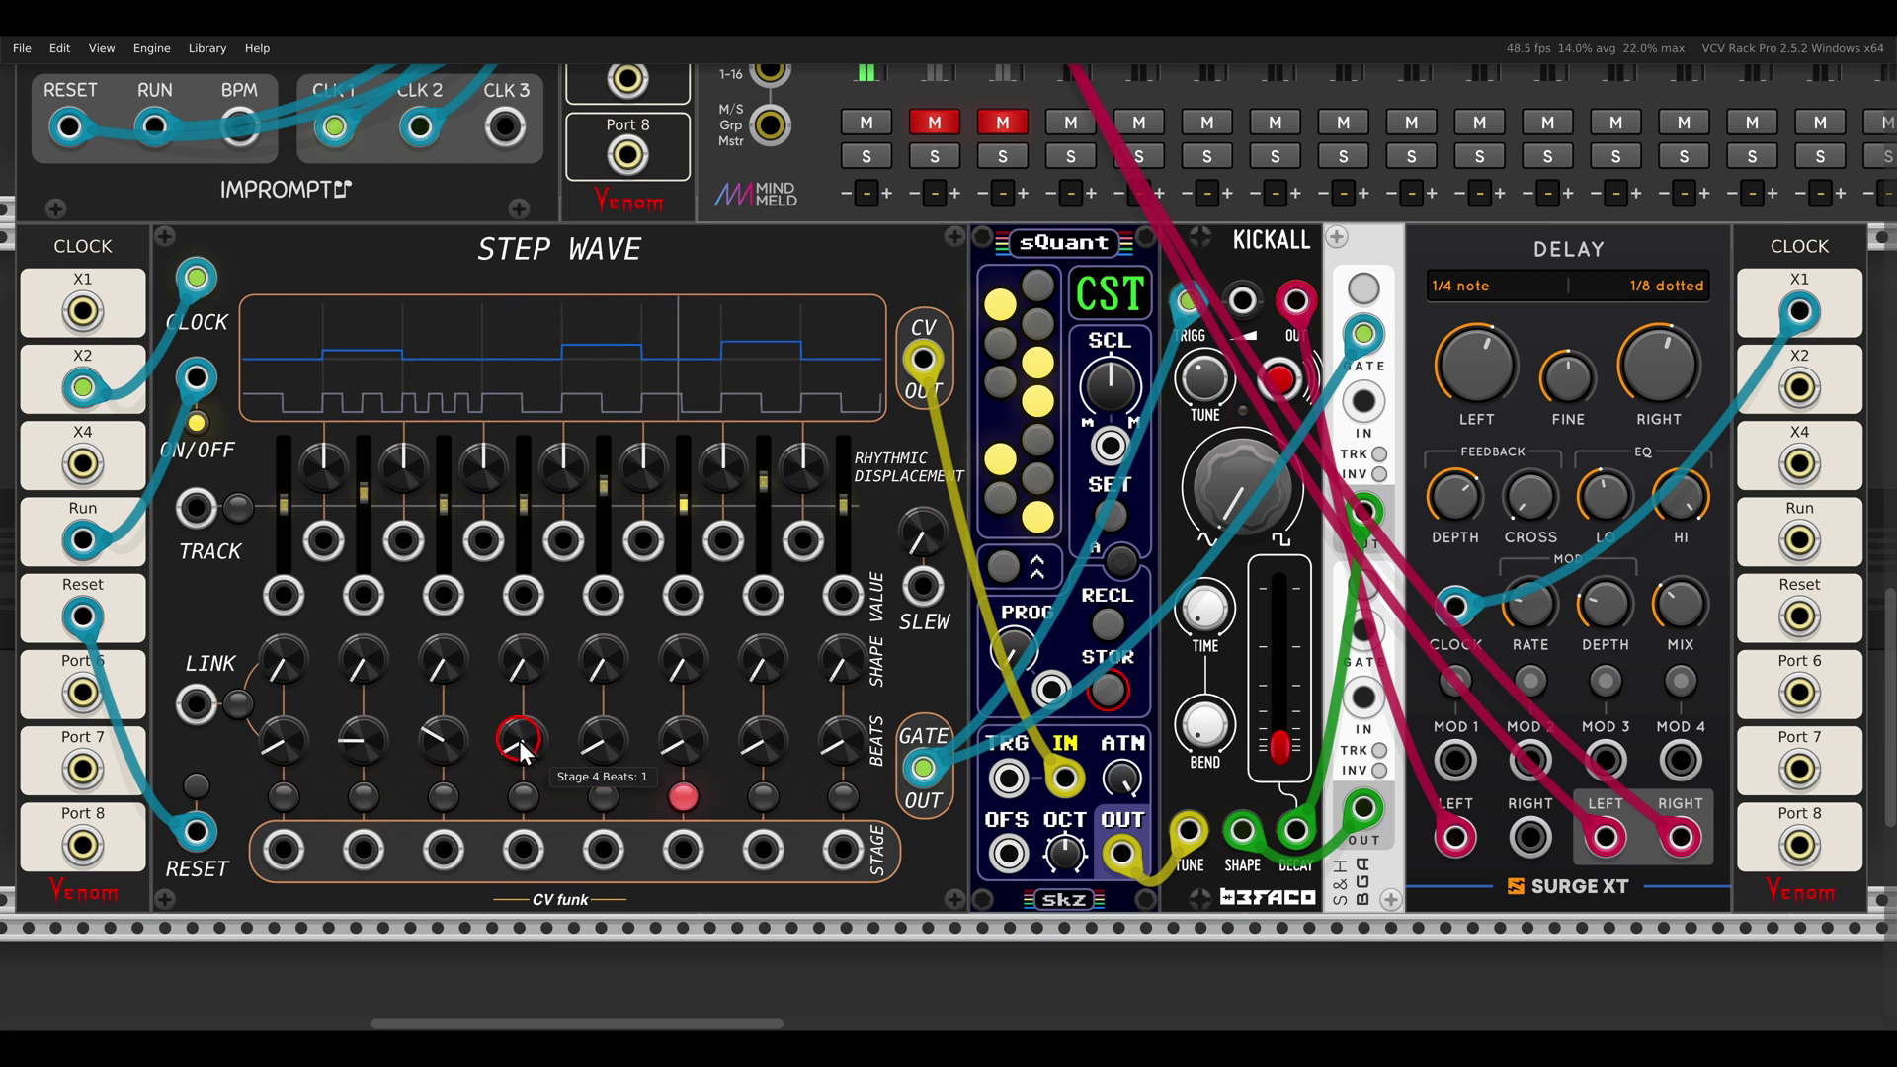
pyautogui.moveTo(519, 739); pyautogui.dragTo(541, 796)
pyautogui.moveTo(601, 743); pyautogui.dragTo(593, 633)
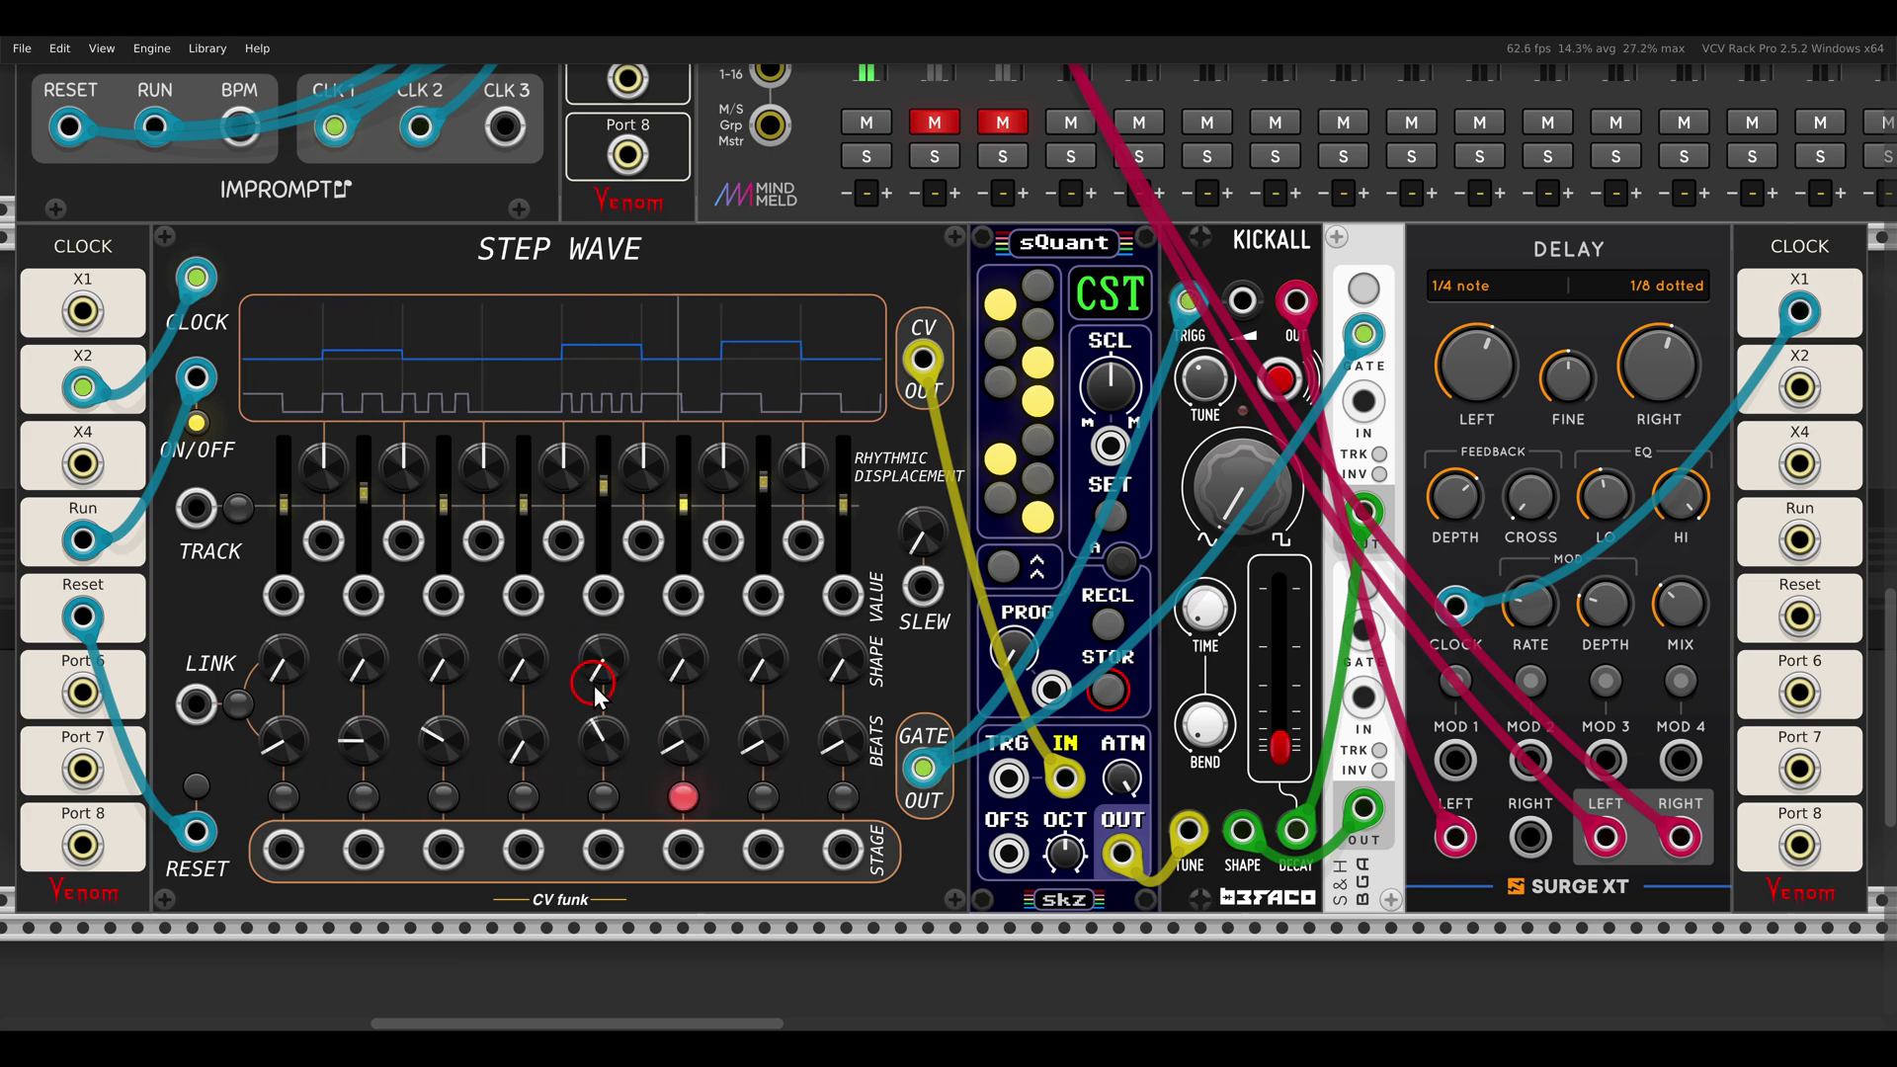
pyautogui.moveTo(852, 739); pyautogui.dragTo(838, 702)
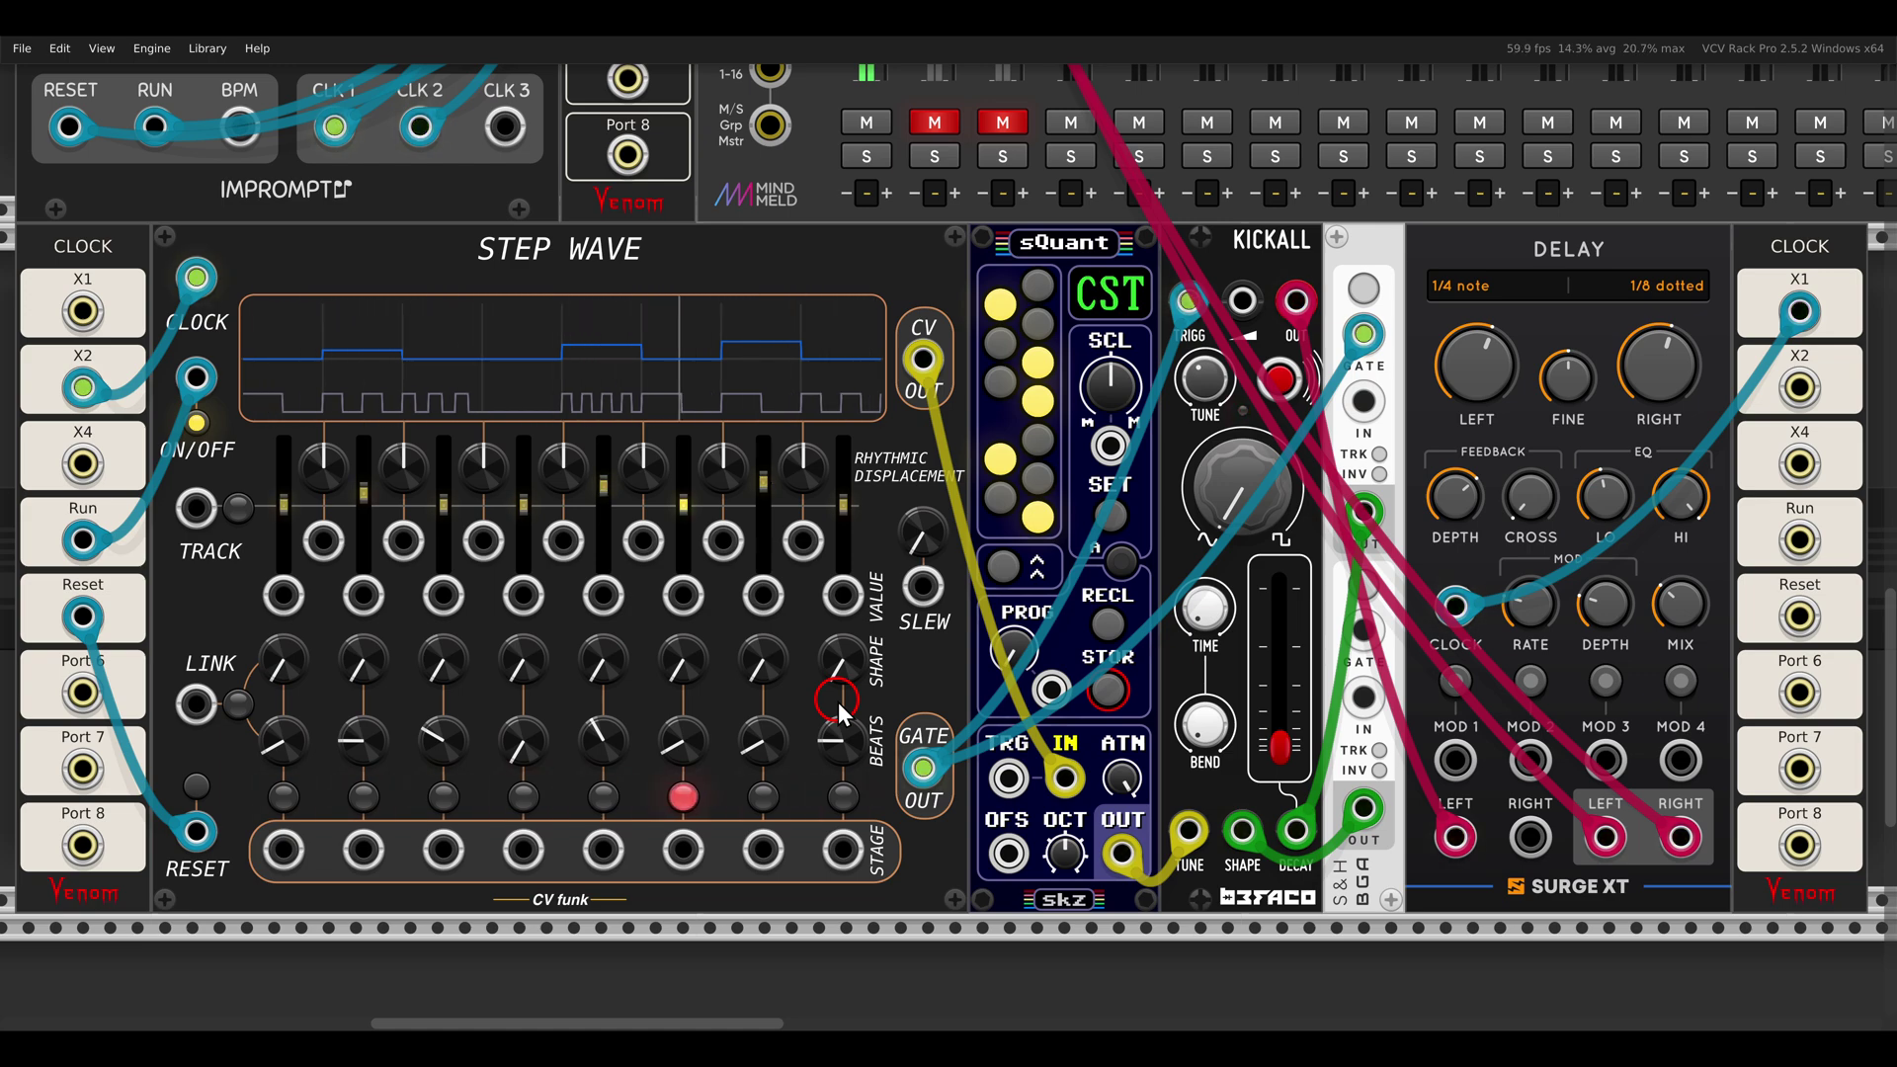
# Examine the drone patch of Palette, Electric Ensemble and Surge XT Filter, with Step Wave's CV modulating the filter
pyautogui.scroll(-1, 804, 650)
pyautogui.scroll(-2, 804, 650)
pyautogui.scroll(15, 804, 650)
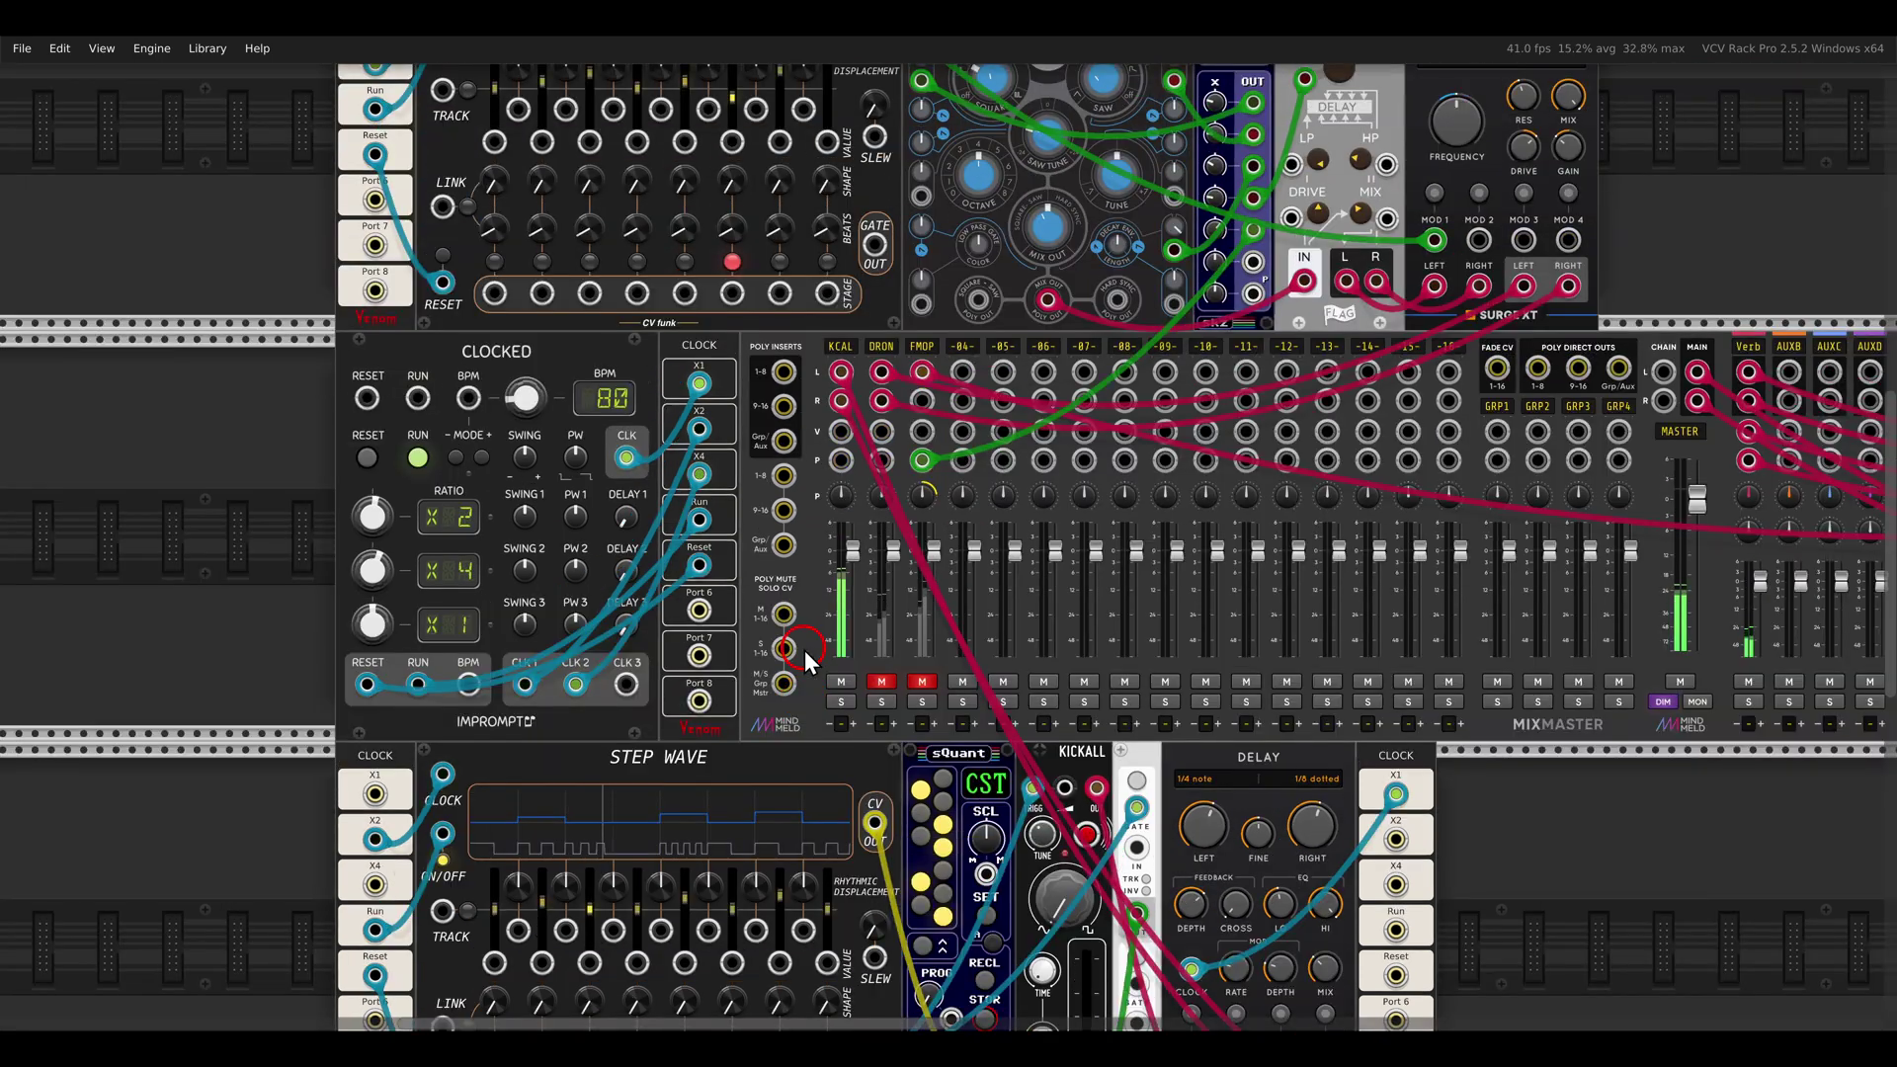
pyautogui.scroll(3, 900, 578)
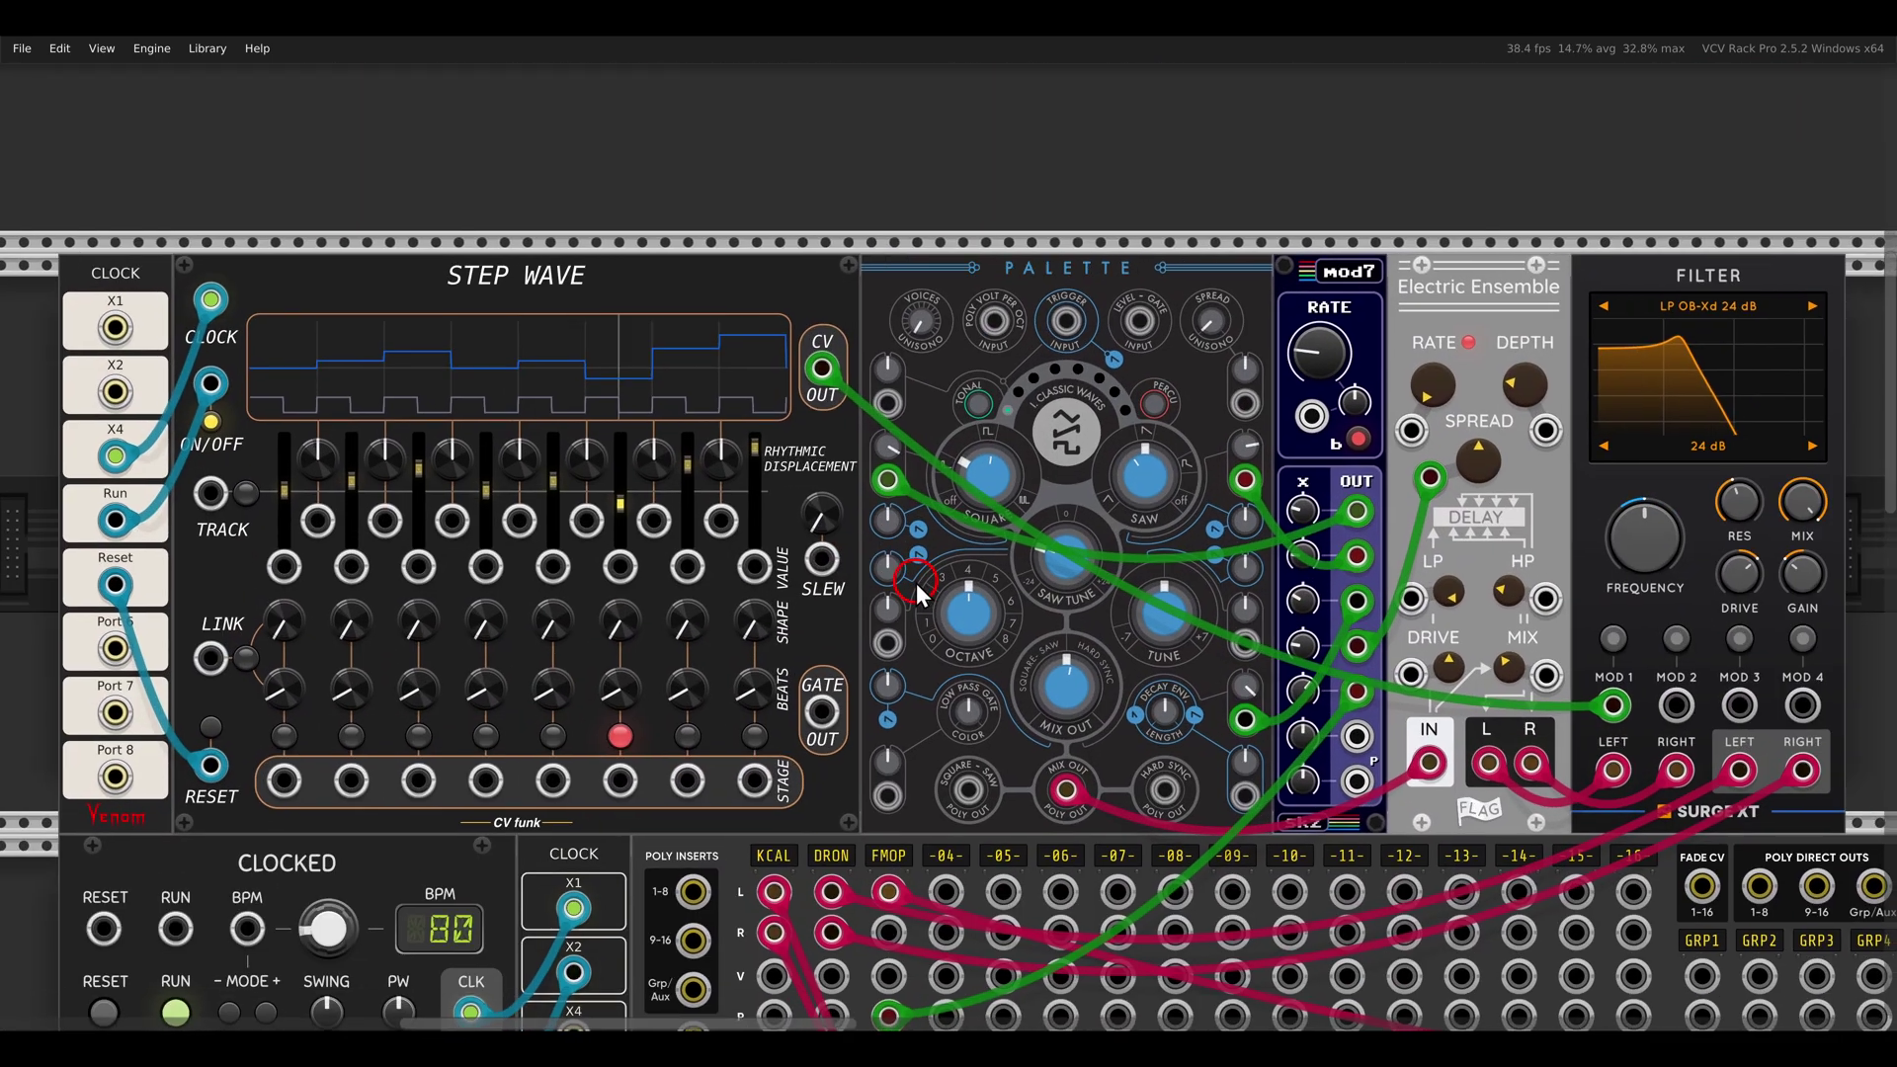
pyautogui.moveTo(917, 584); pyautogui.dragTo(903, 558)
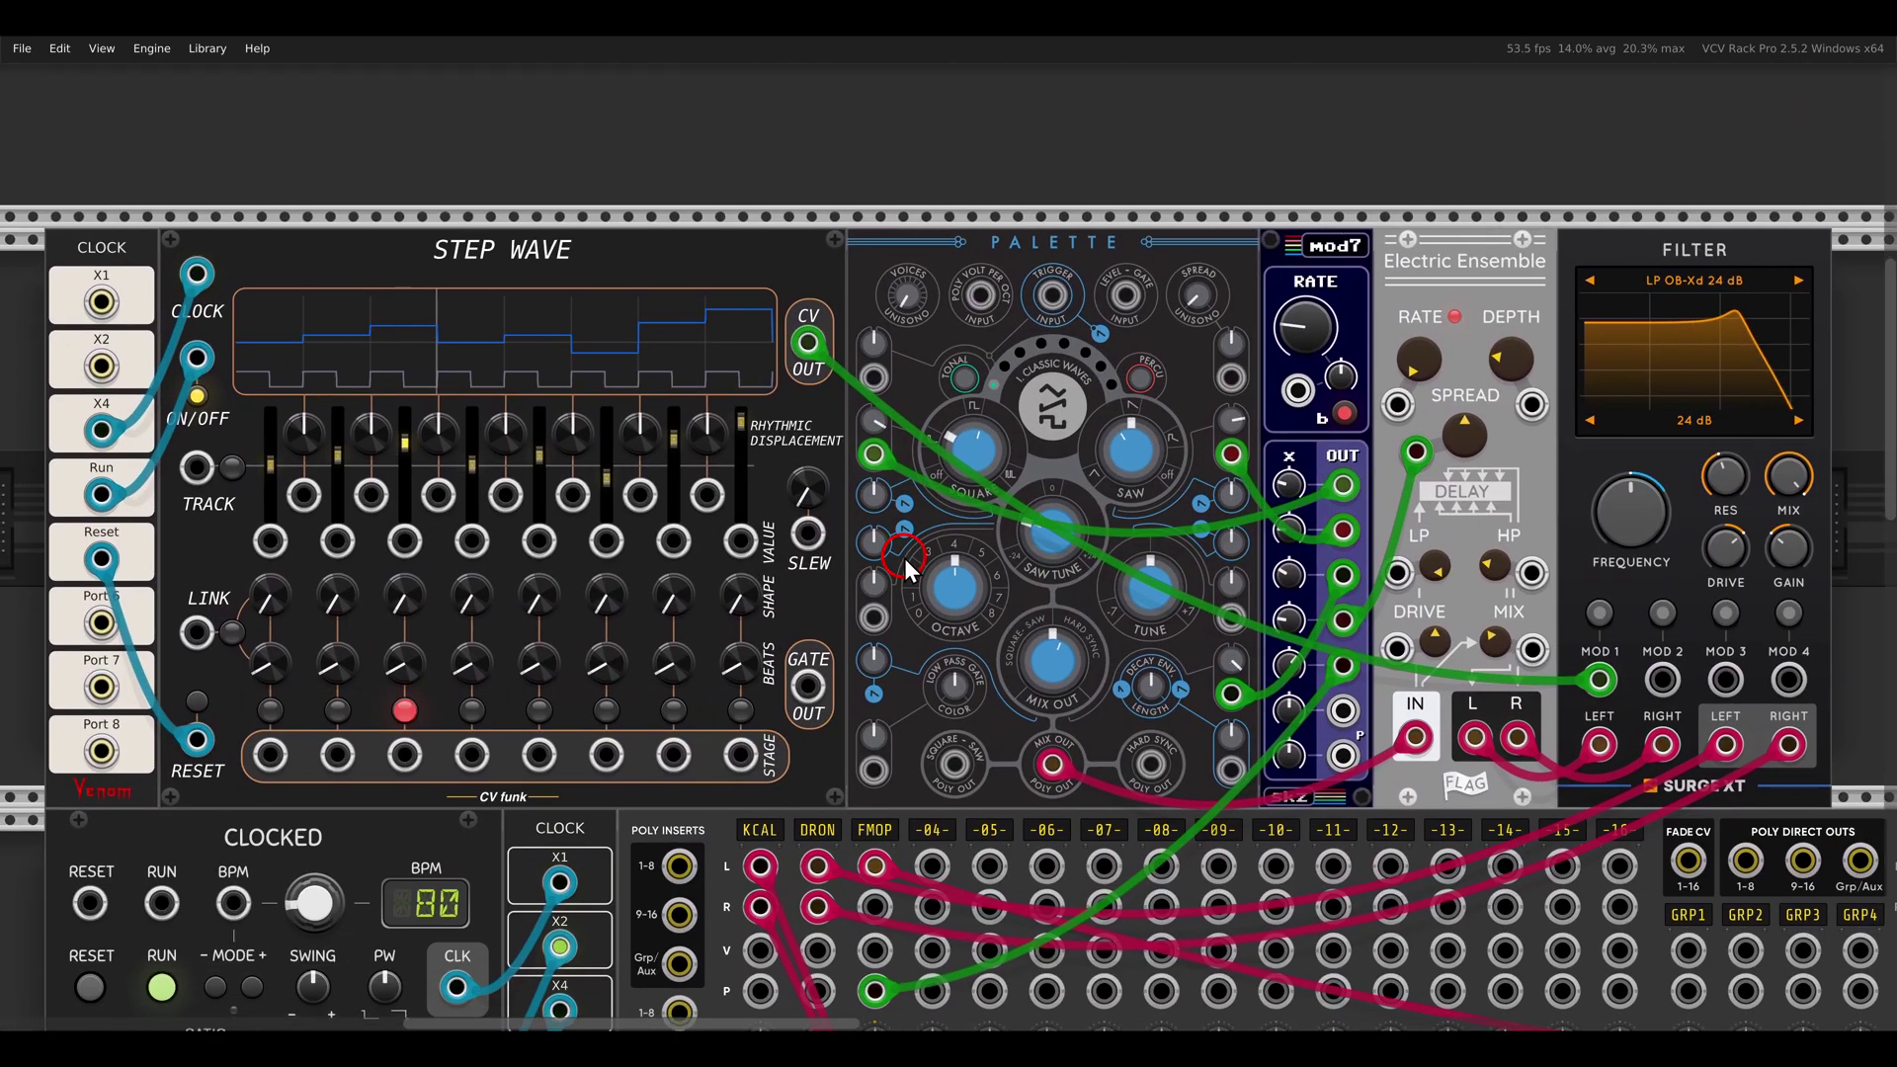
pyautogui.moveTo(964, 206); pyautogui.dragTo(1140, 307)
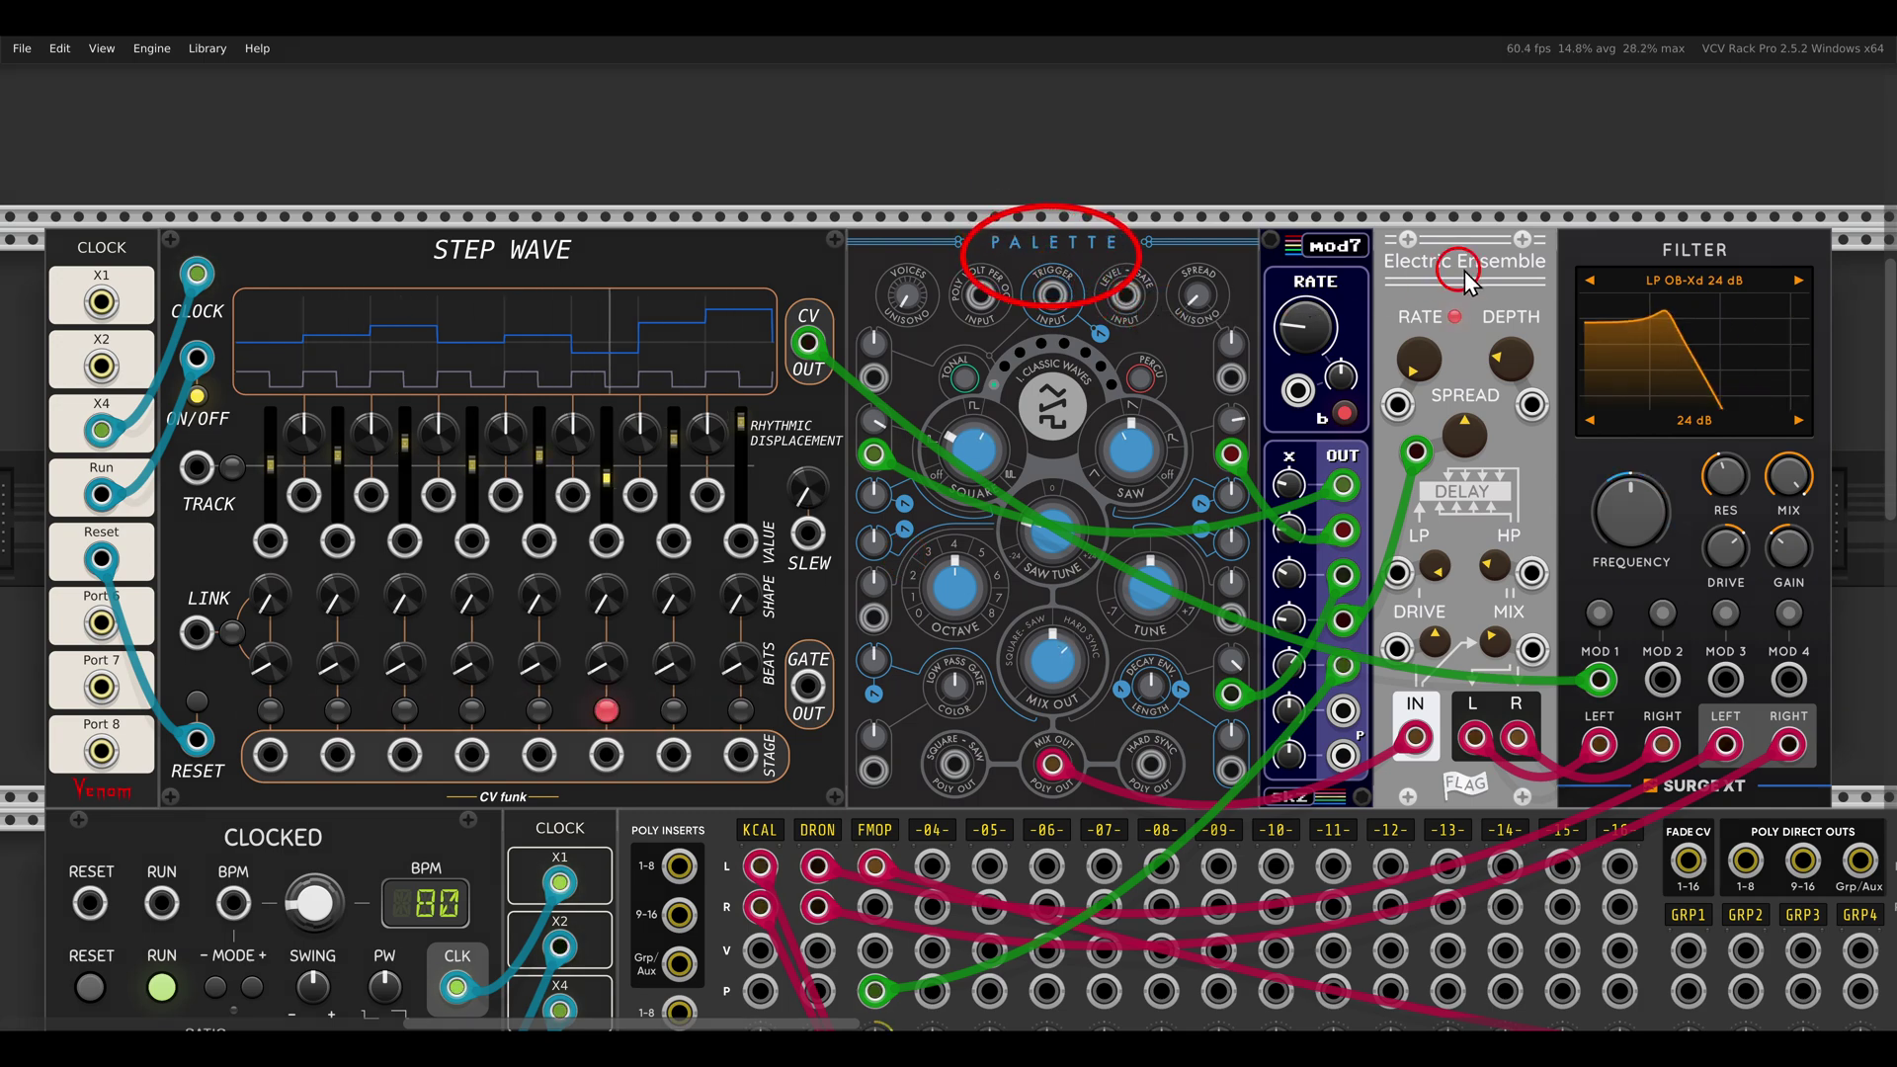
pyautogui.moveTo(1639, 203); pyautogui.dragTo(1773, 309)
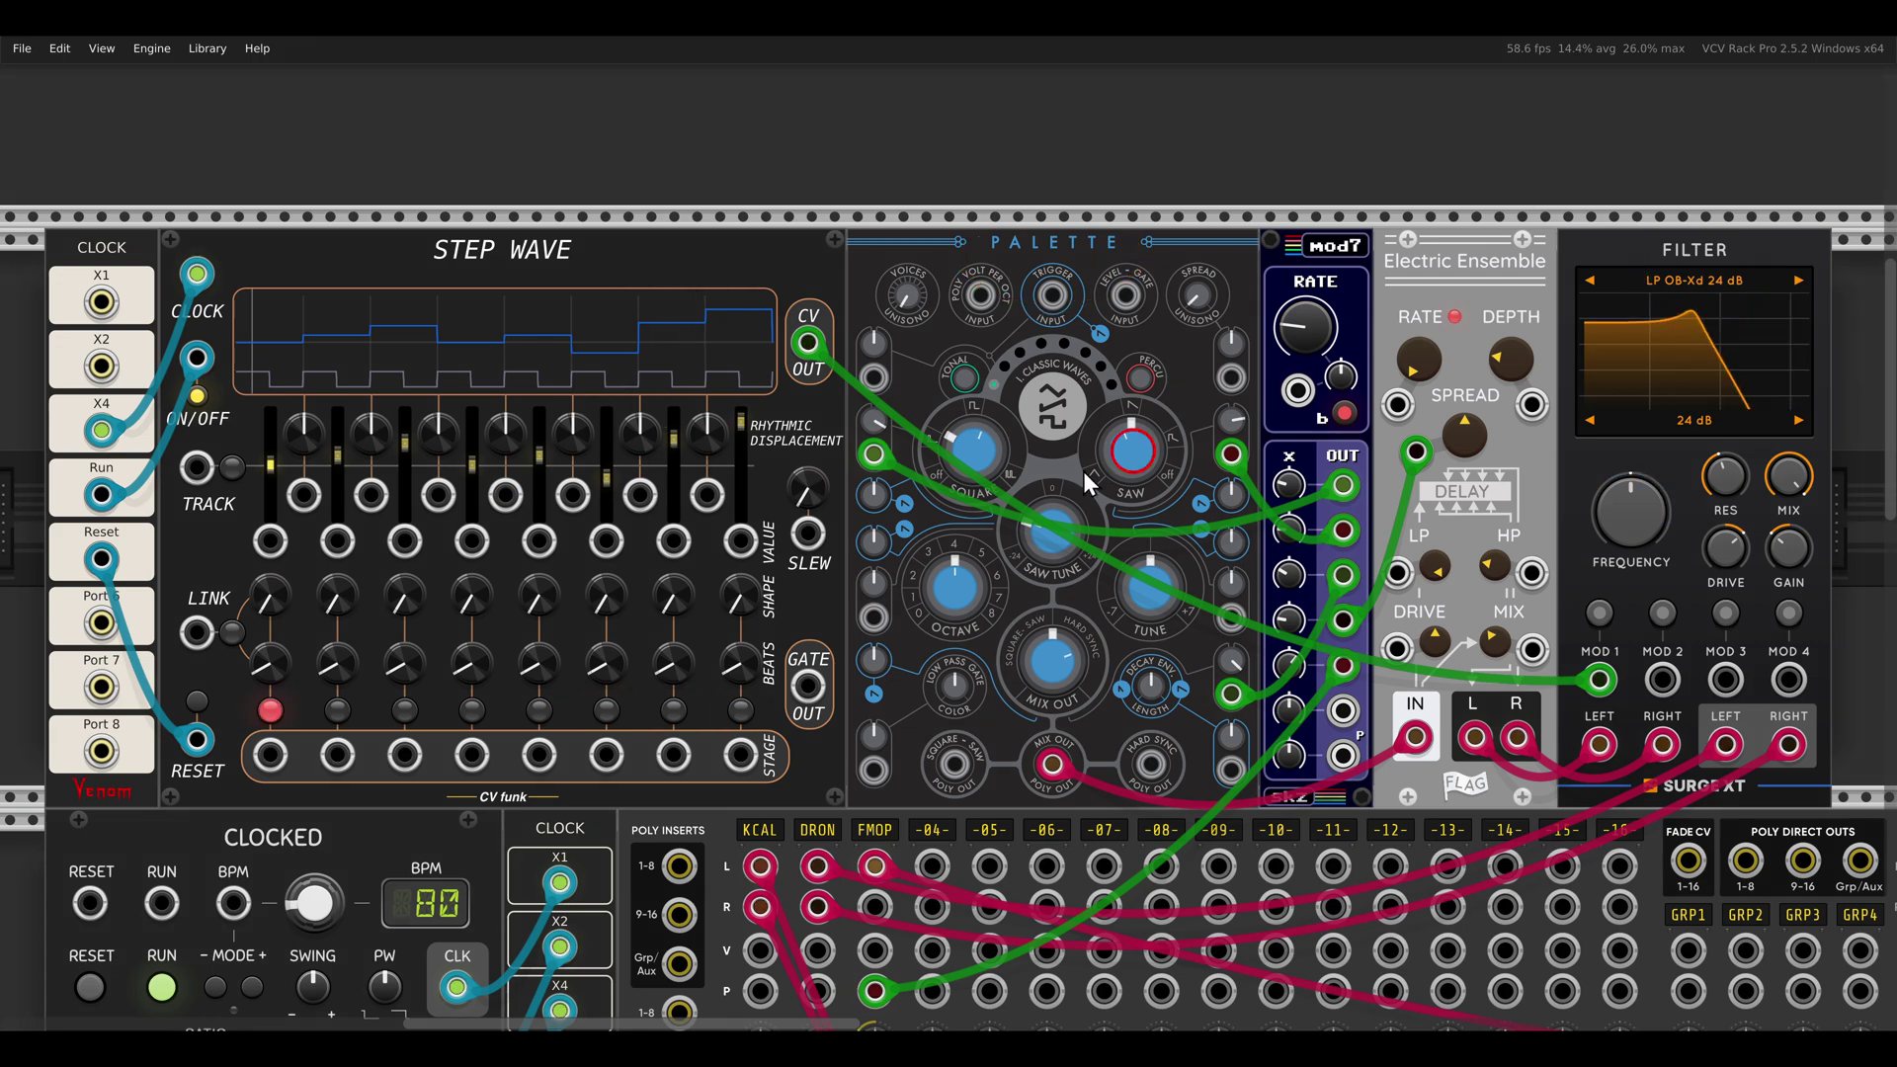
# Unmute the DRON channel of the Palette drone on the MixMaster
pyautogui.scroll(-5, 639, 150)
pyautogui.click(824, 865)
pyautogui.scroll(5, 803, 704)
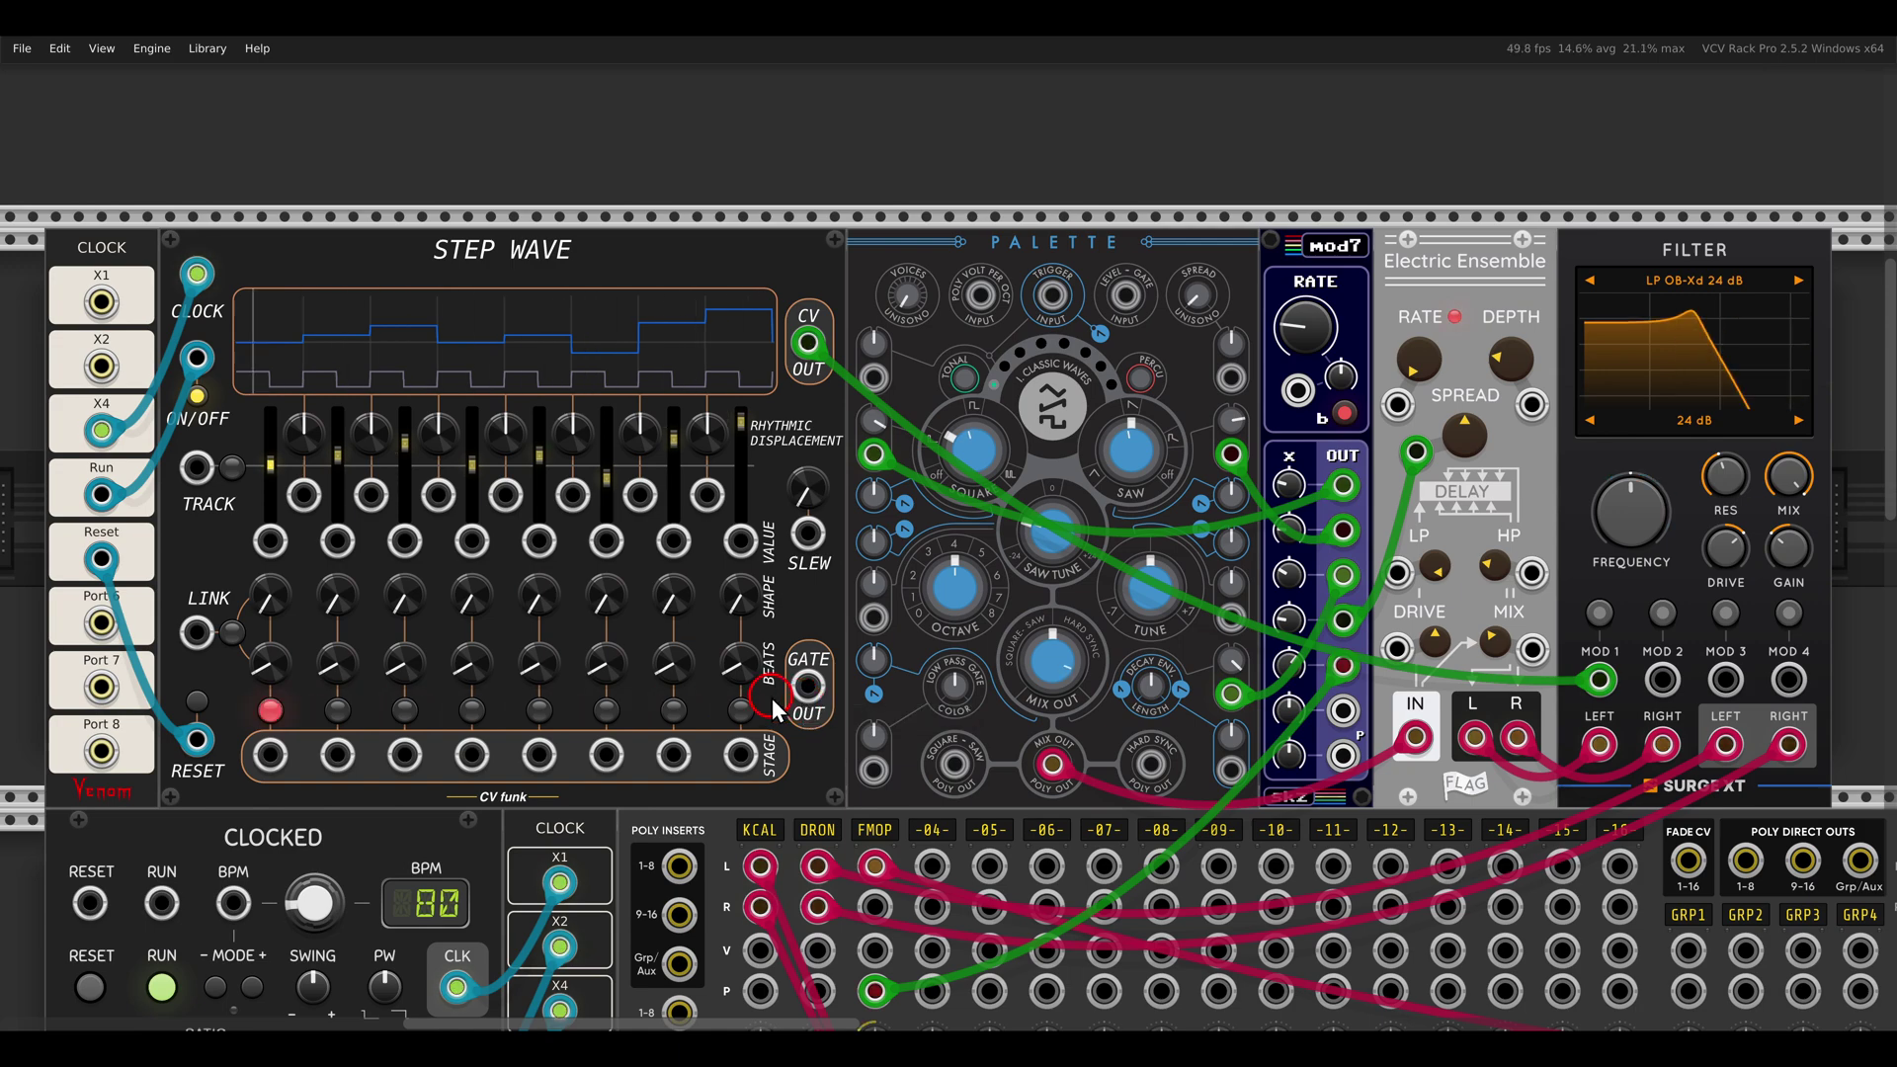
pyautogui.hscroll(-3, 773, 698)
pyautogui.scroll(2, 738, 551)
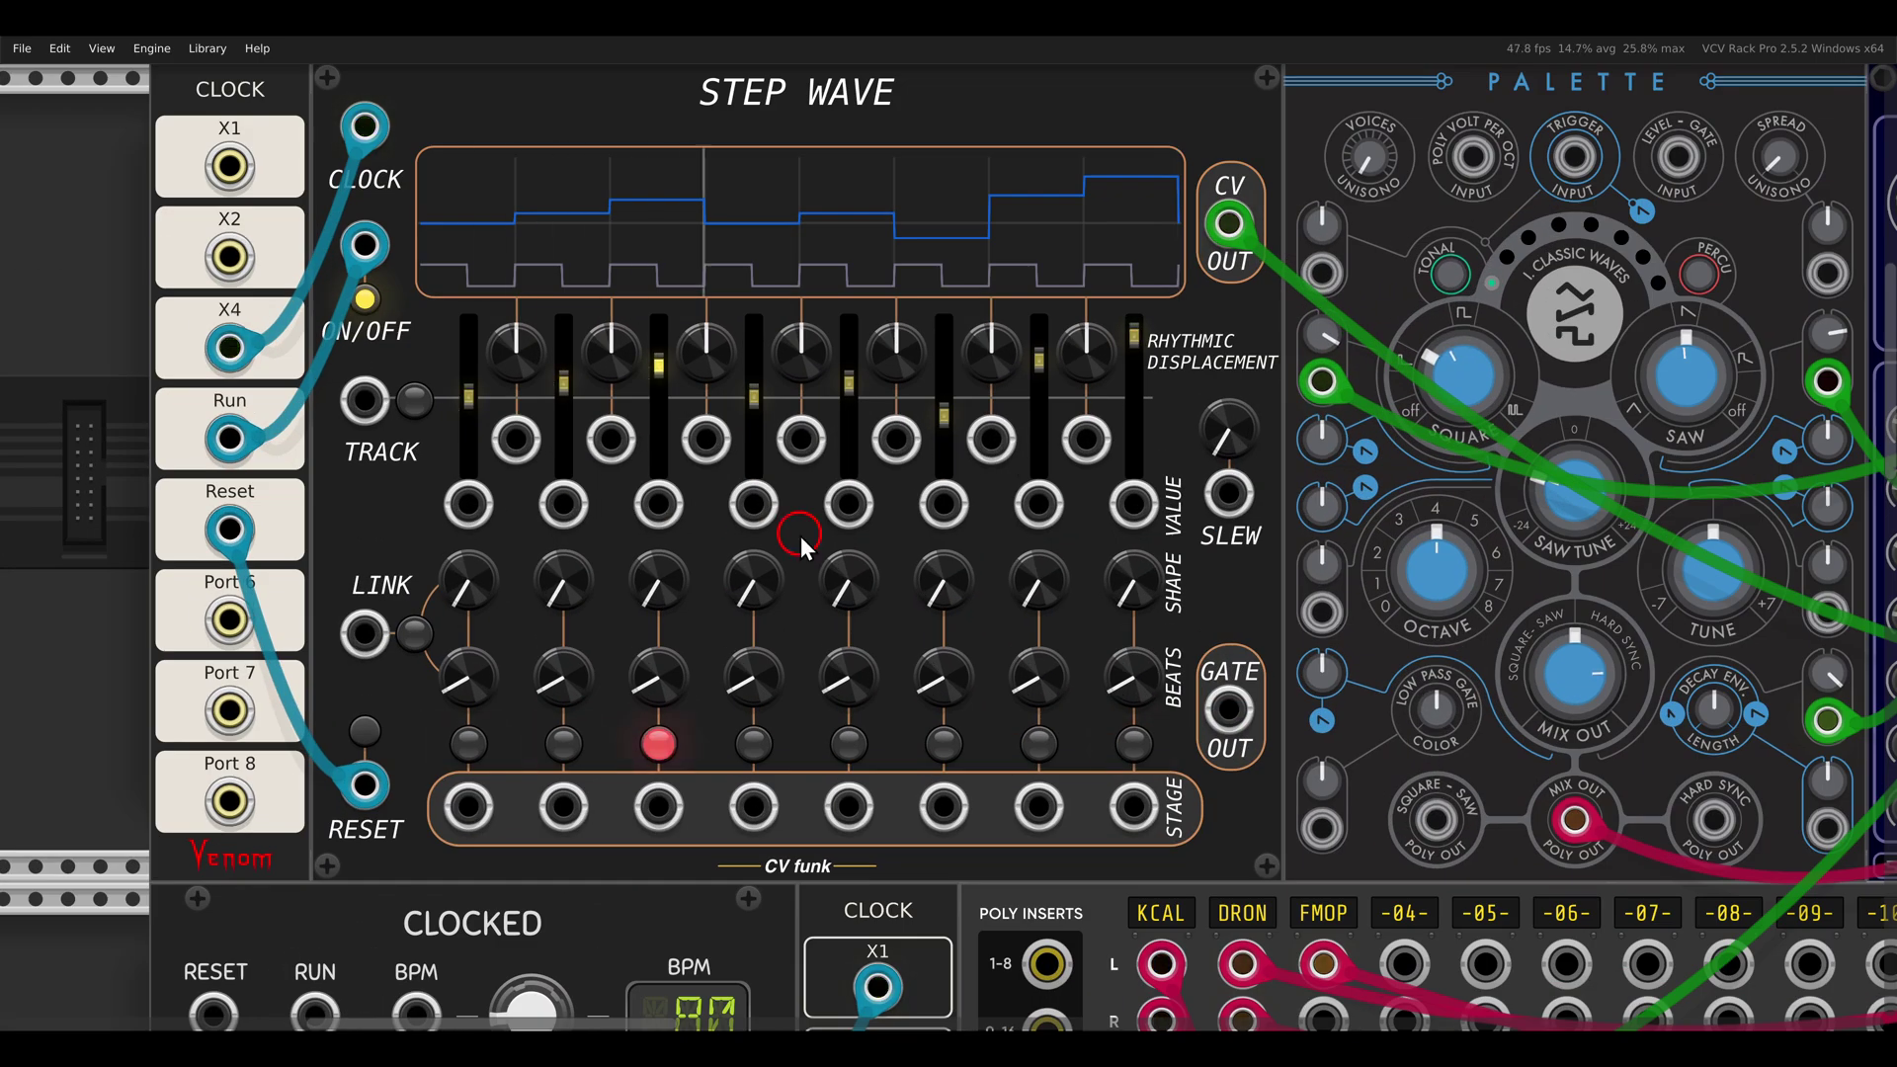
pyautogui.moveTo(817, 501); pyautogui.dragTo(864, 572)
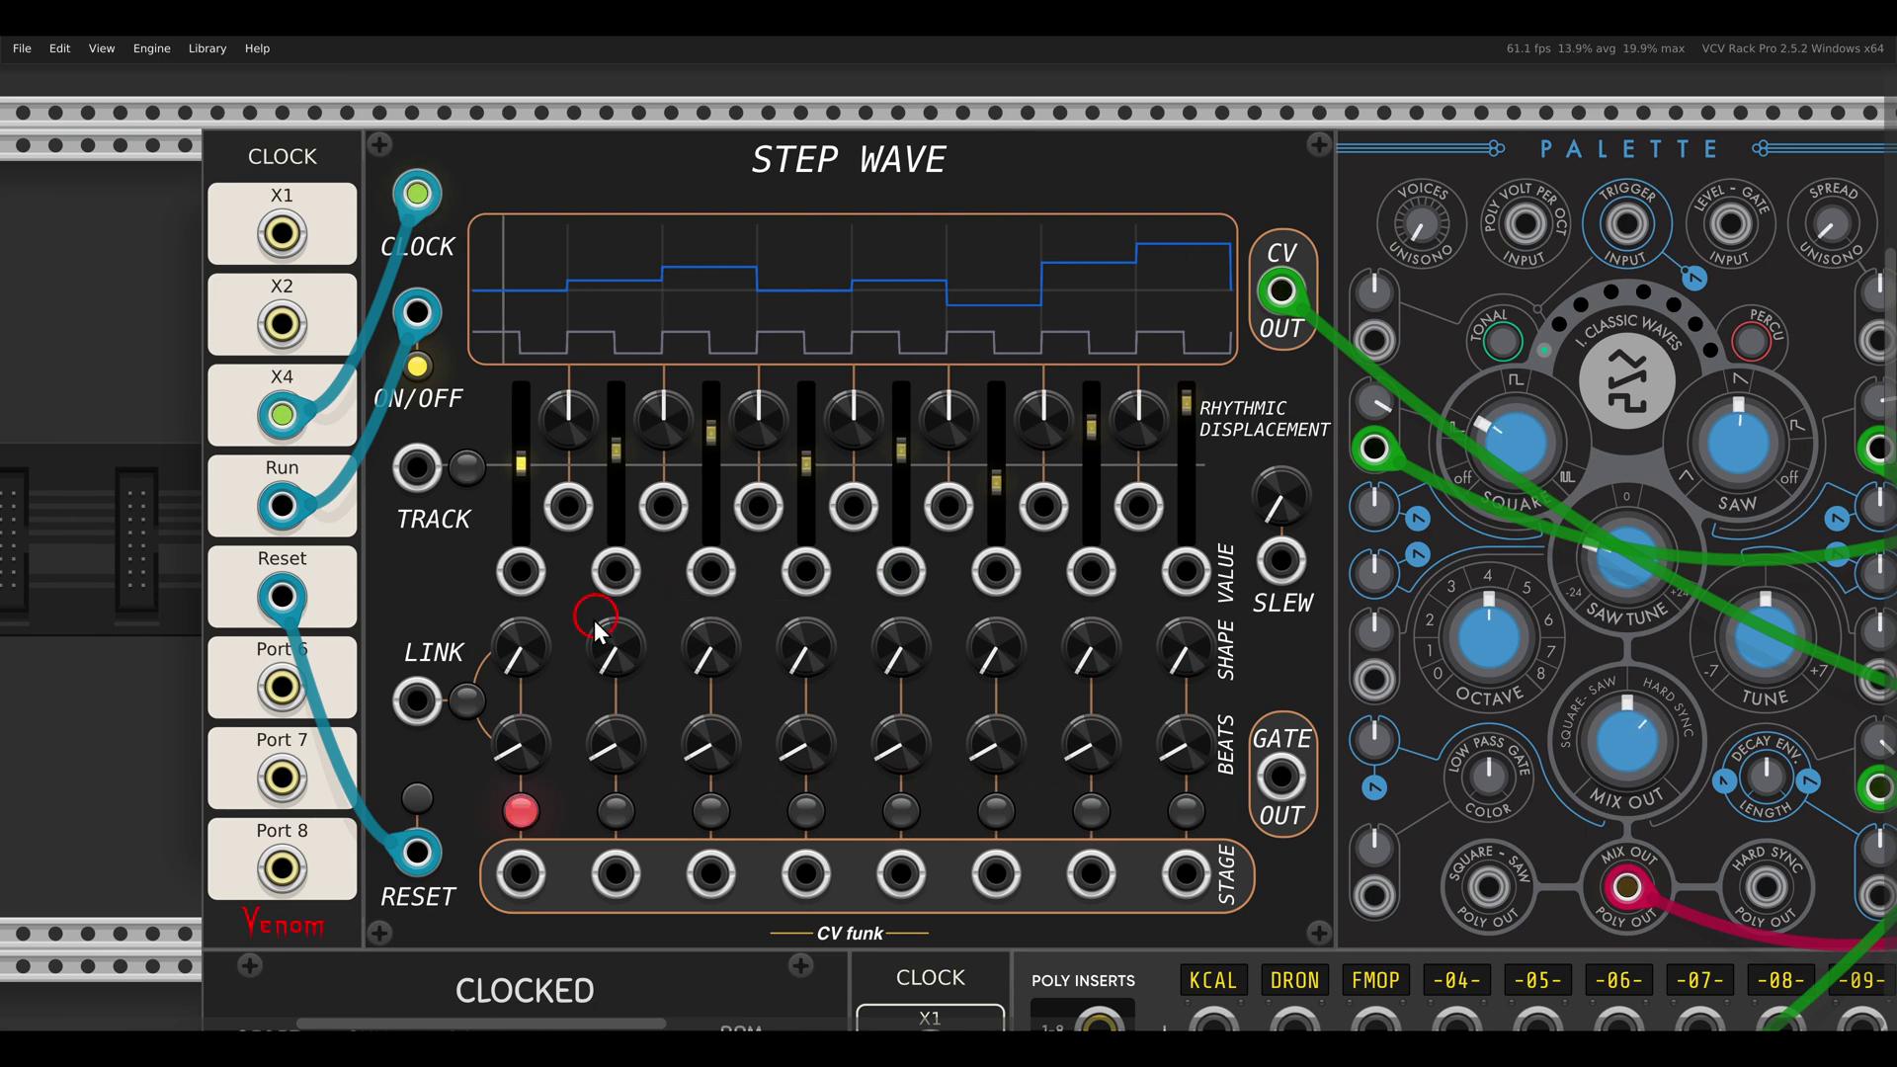
# On the drone's Step Wave, give stage 3 a sine-like shape, bend stage 5 slightly upward, and set stages 7 and 8 to falling and rising ramps
pyautogui.moveTo(702, 644)
pyautogui.mouseDown()
pyautogui.moveTo(714, 656)
pyautogui.moveTo(702, 500)
pyautogui.mouseUp()
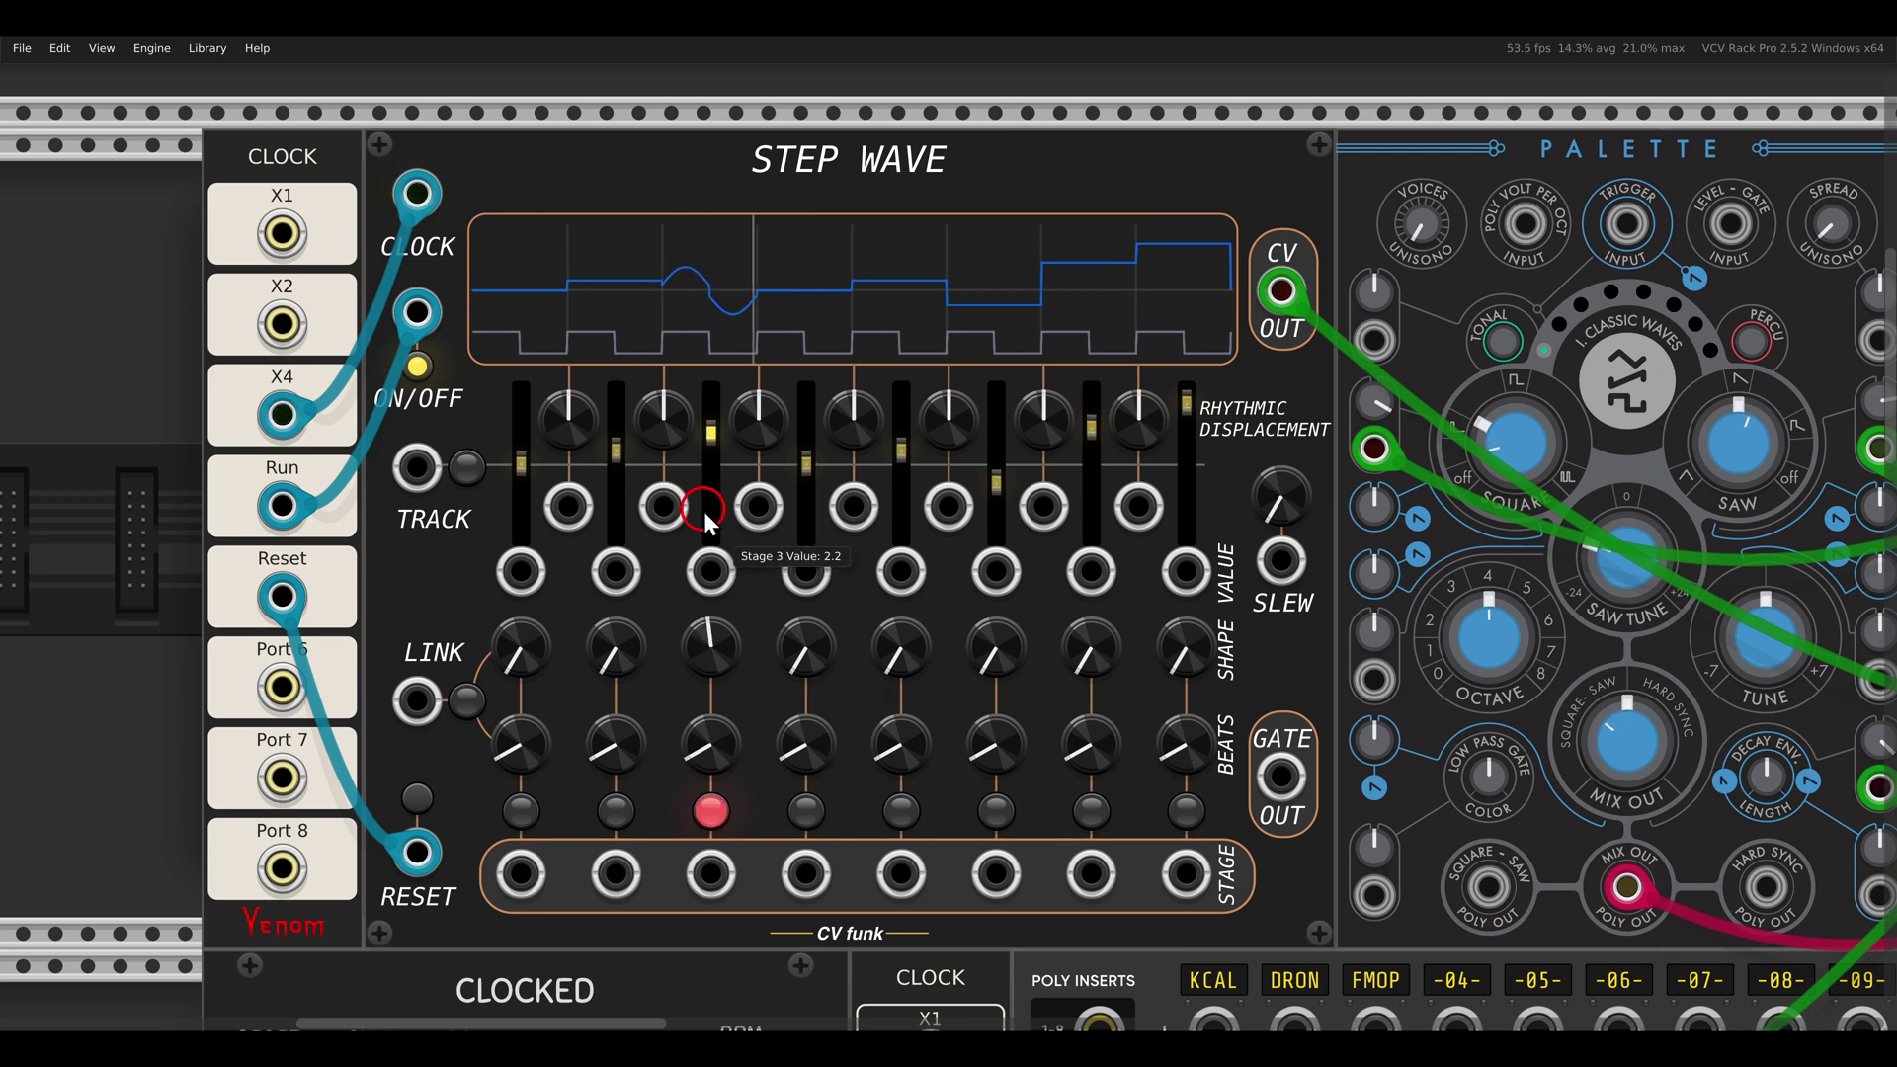
pyautogui.moveTo(911, 654); pyautogui.dragTo(907, 636)
pyautogui.moveTo(1083, 650); pyautogui.dragTo(1058, 582)
pyautogui.moveTo(1183, 649); pyautogui.dragTo(1129, 666)
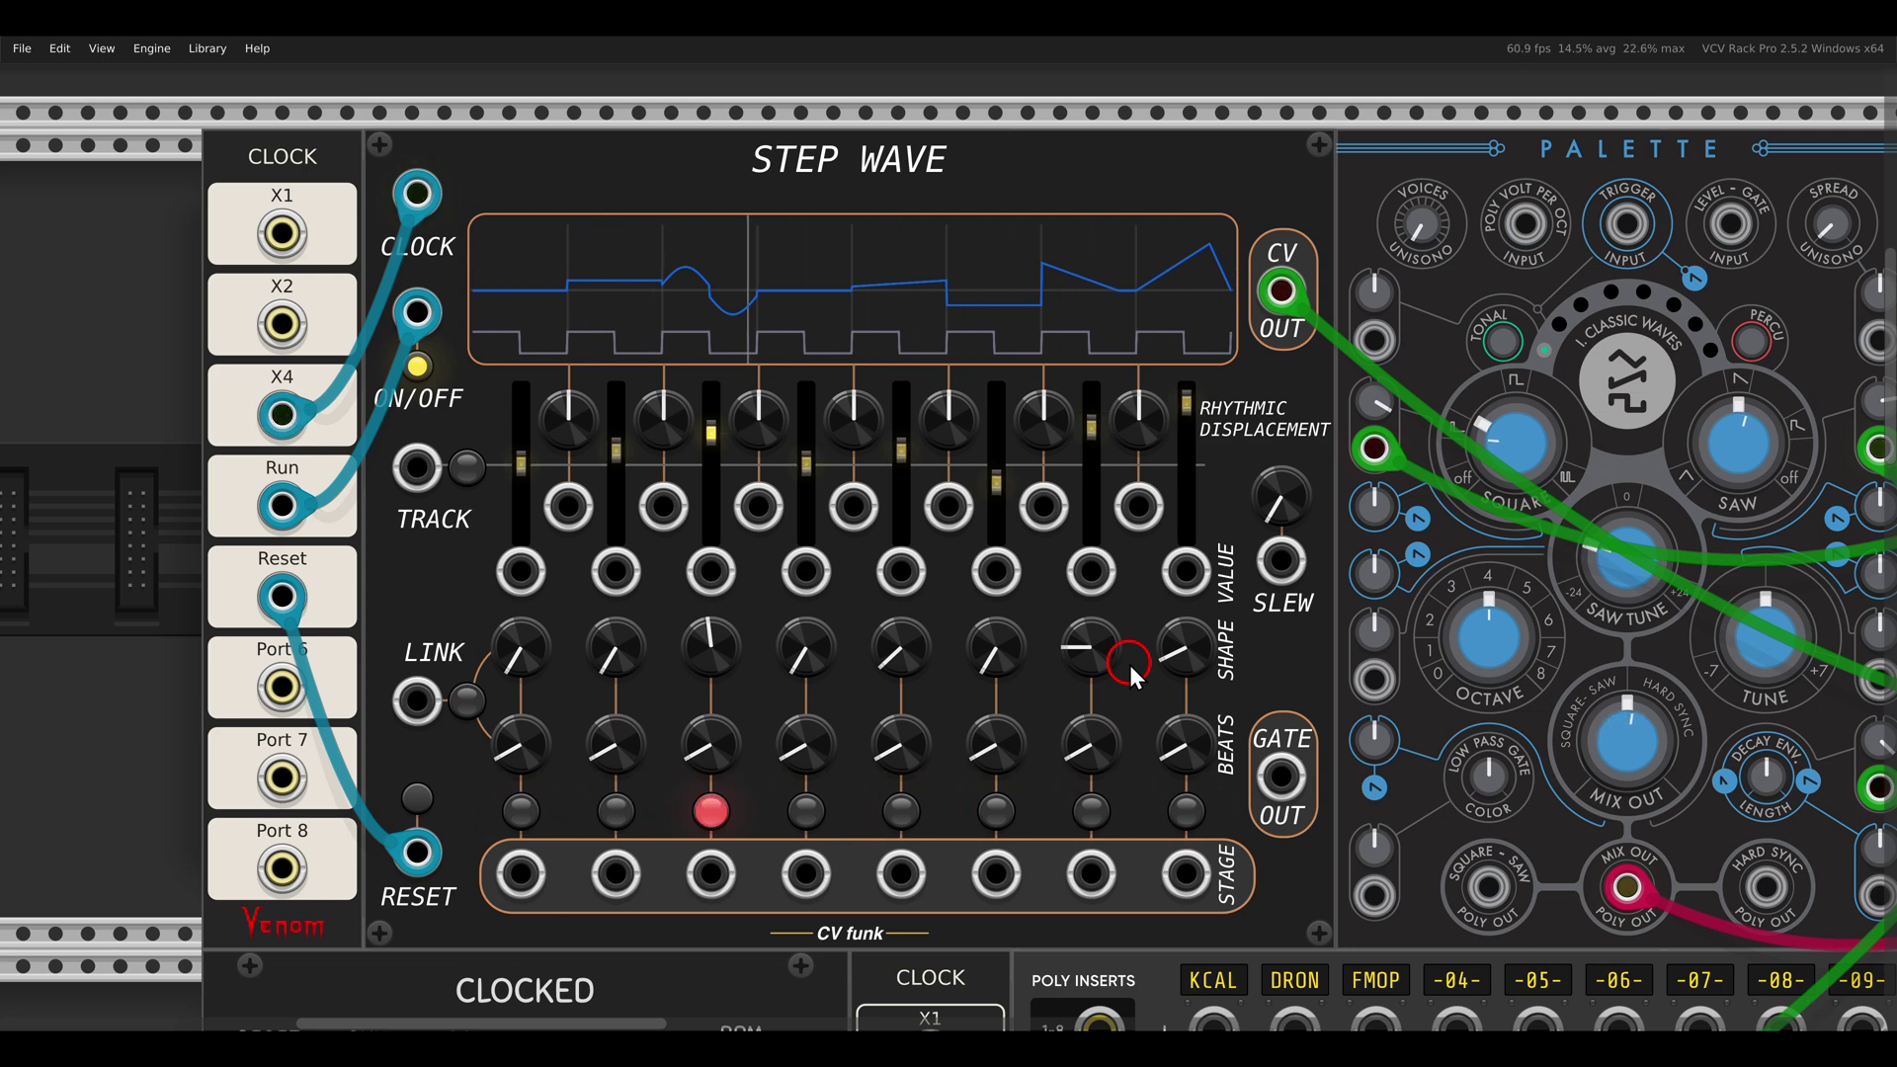
# Examine the FM voice patch, where slips sequences two FM-OP modules and Step Wave supplies the CV and gates
pyautogui.scroll(-2, 1066, 620)
pyautogui.scroll(-2, 1065, 619)
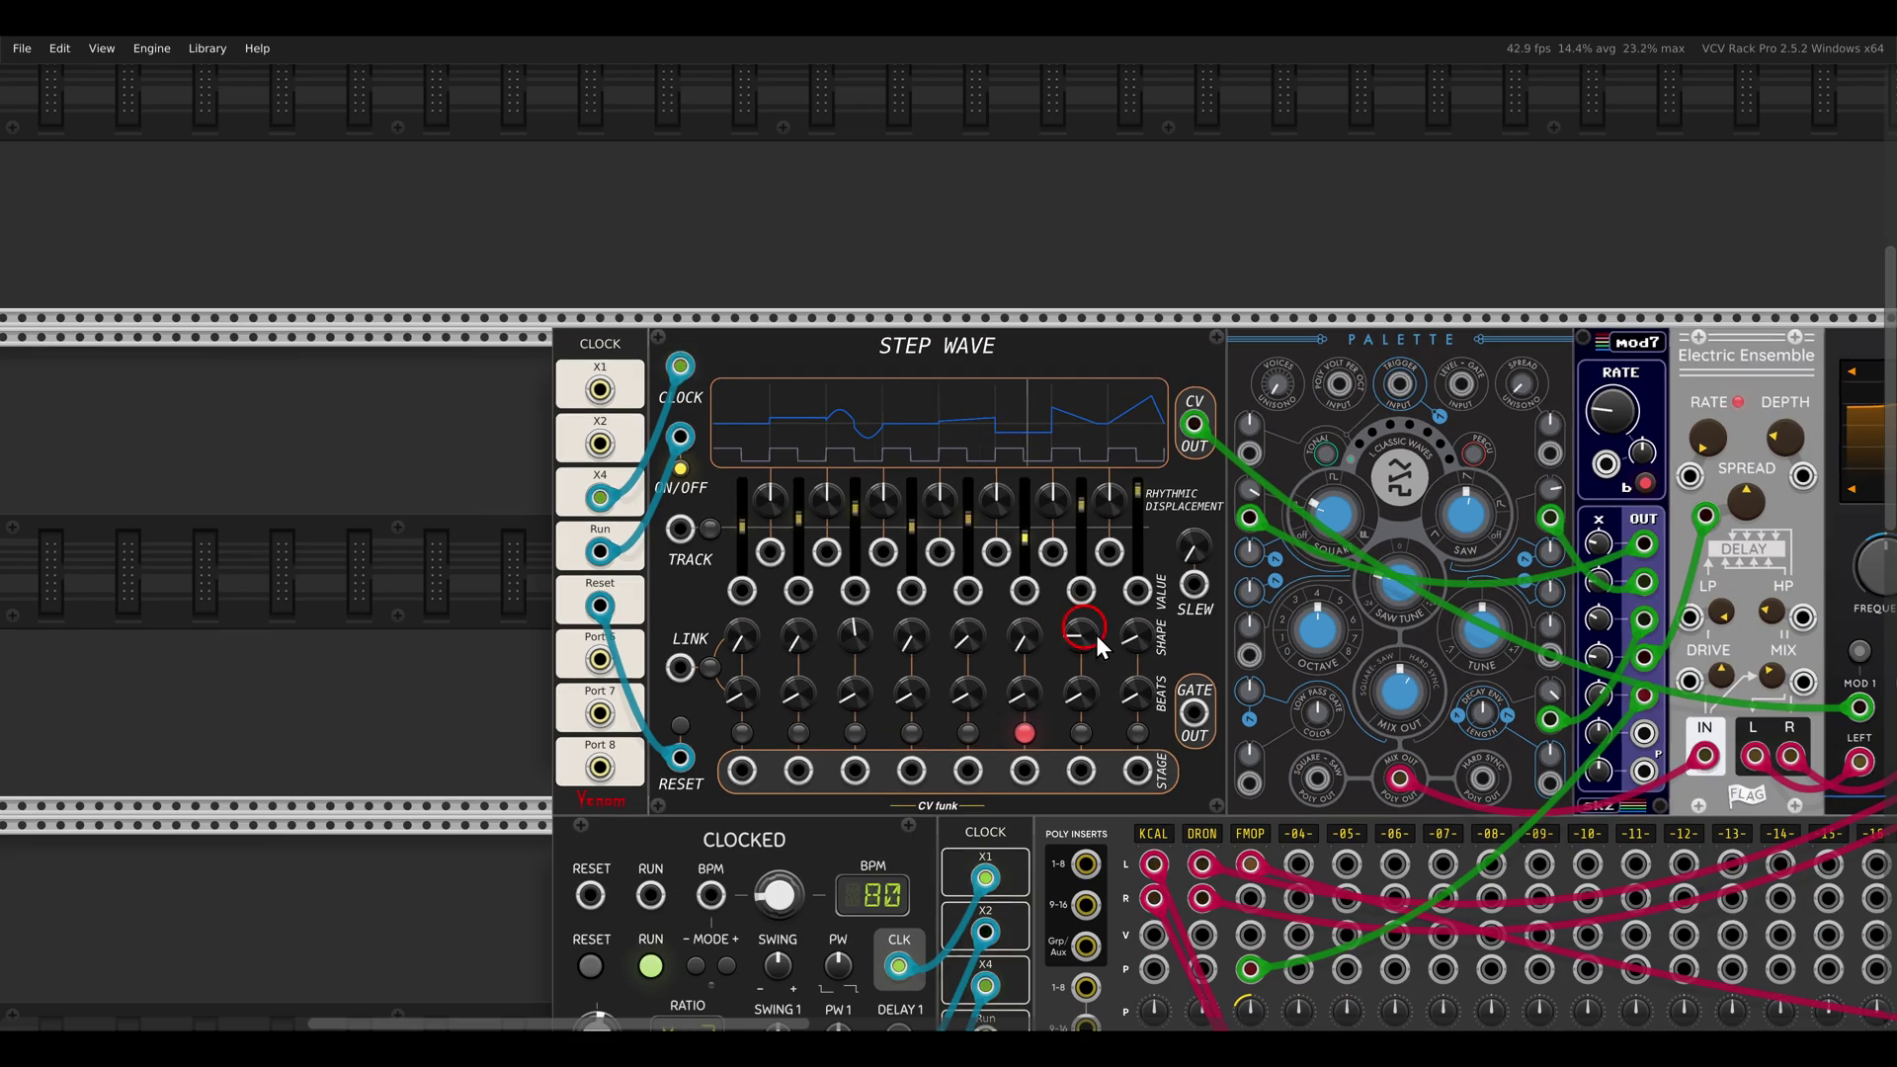
pyautogui.hscroll(5, 1136, 643)
pyautogui.moveTo(1564, 654); pyautogui.dragTo(434, 624)
pyautogui.moveTo(1388, 595)
pyautogui.mouseDown()
pyautogui.moveTo(726, 617)
pyautogui.moveTo(812, 591)
pyautogui.mouseUp()
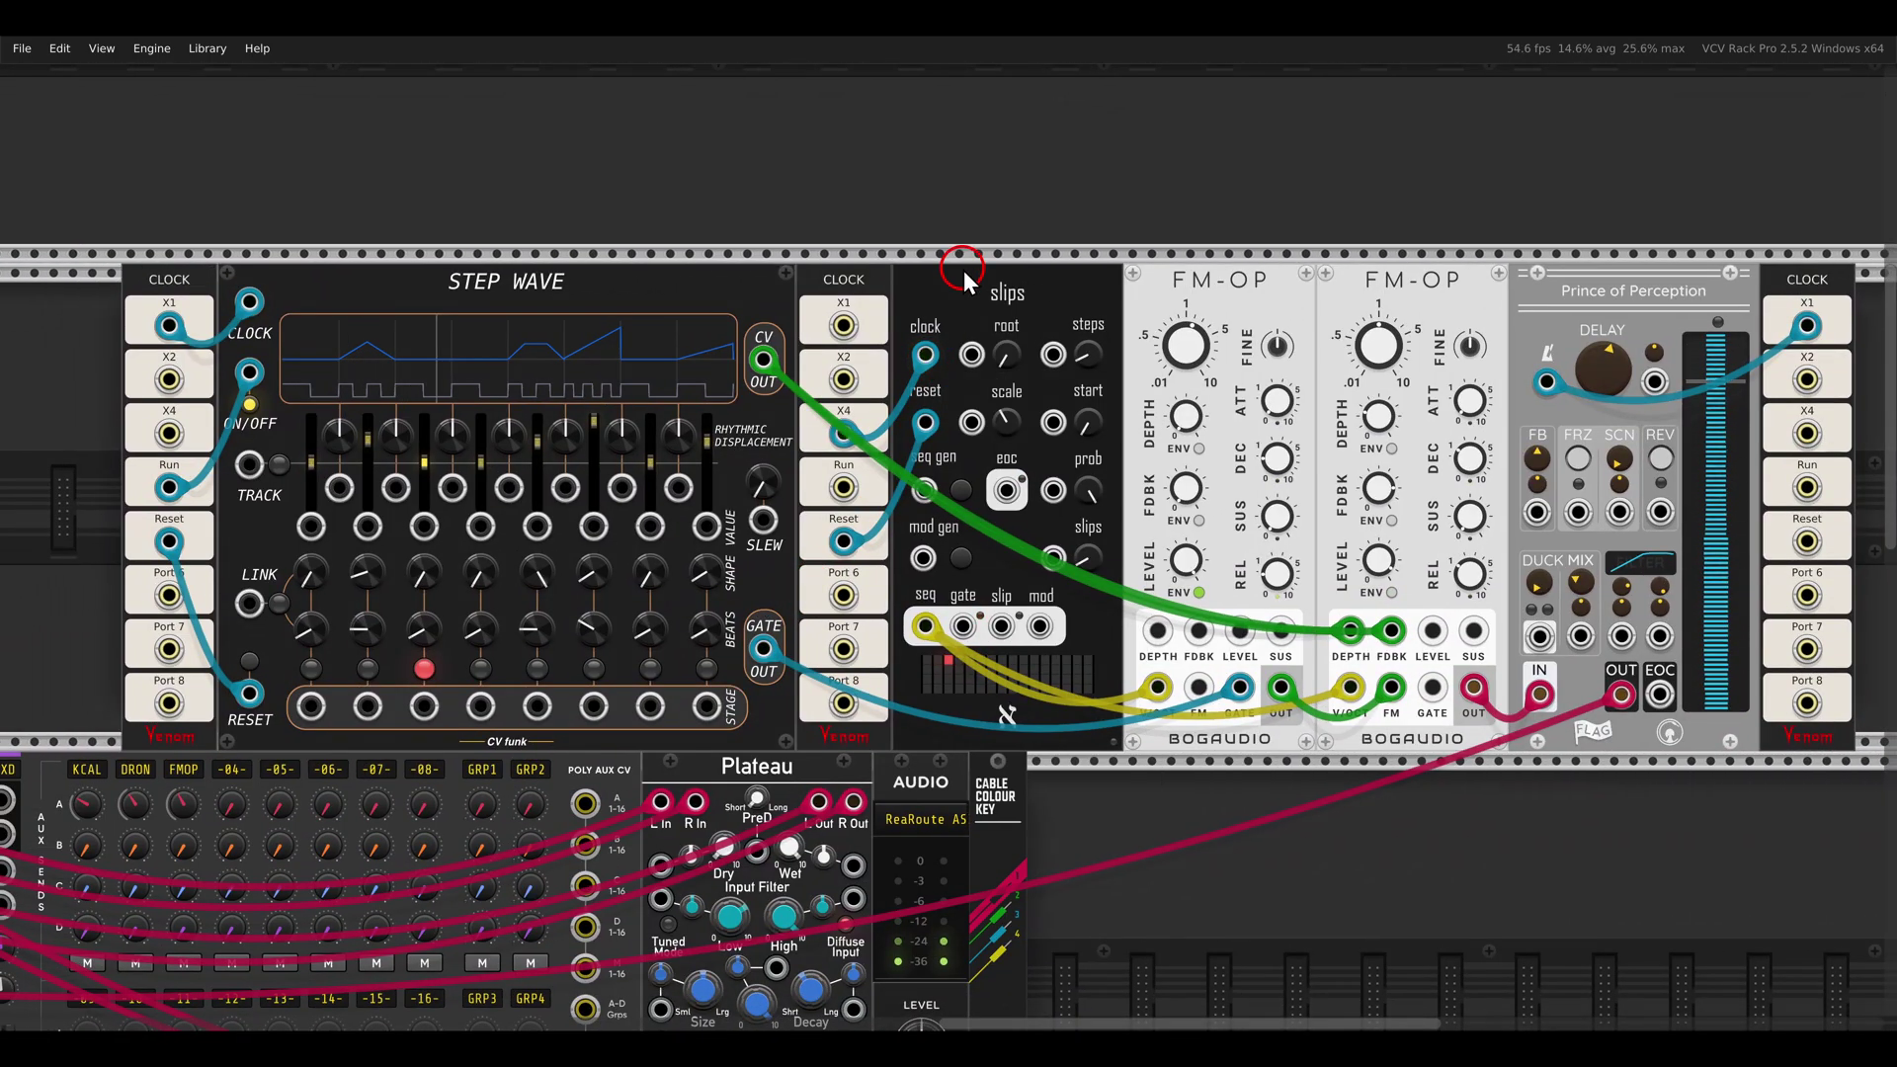
pyautogui.moveTo(957, 267); pyautogui.dragTo(1045, 315)
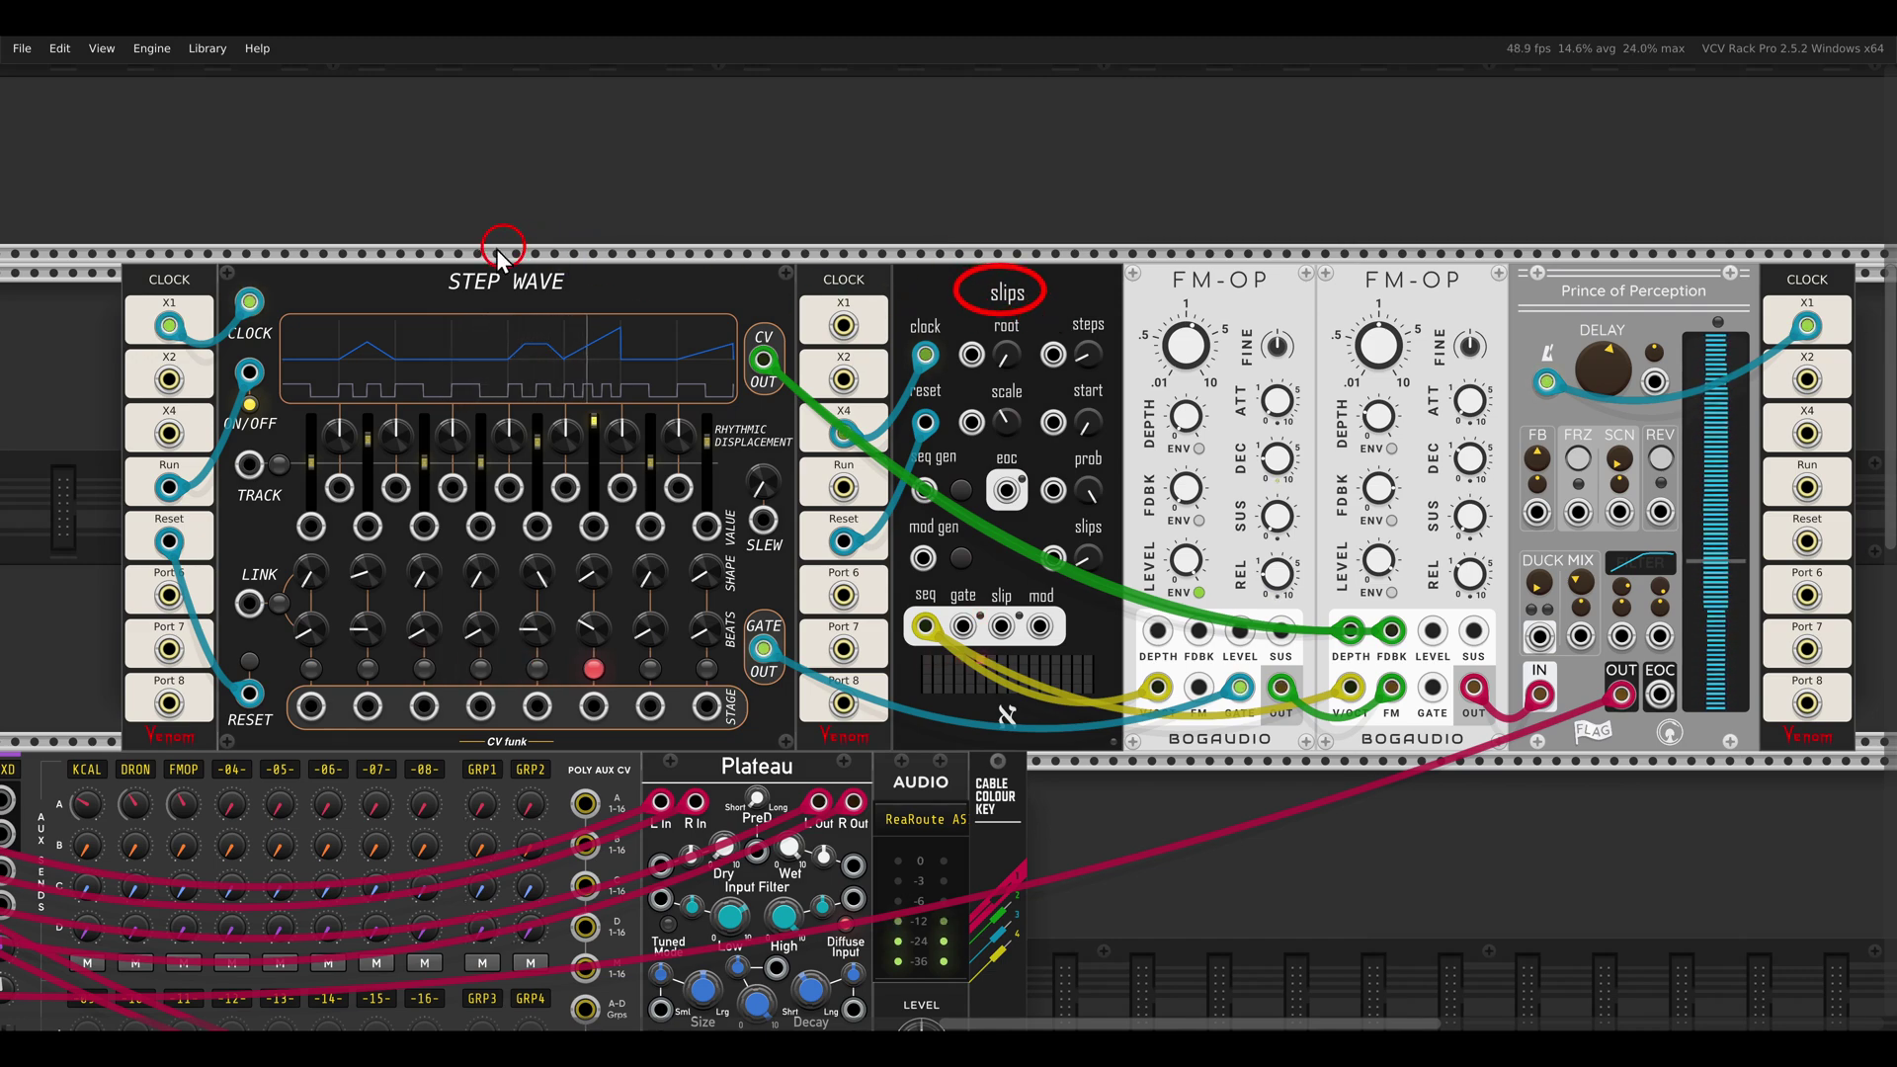
pyautogui.moveTo(415, 237); pyautogui.dragTo(621, 332)
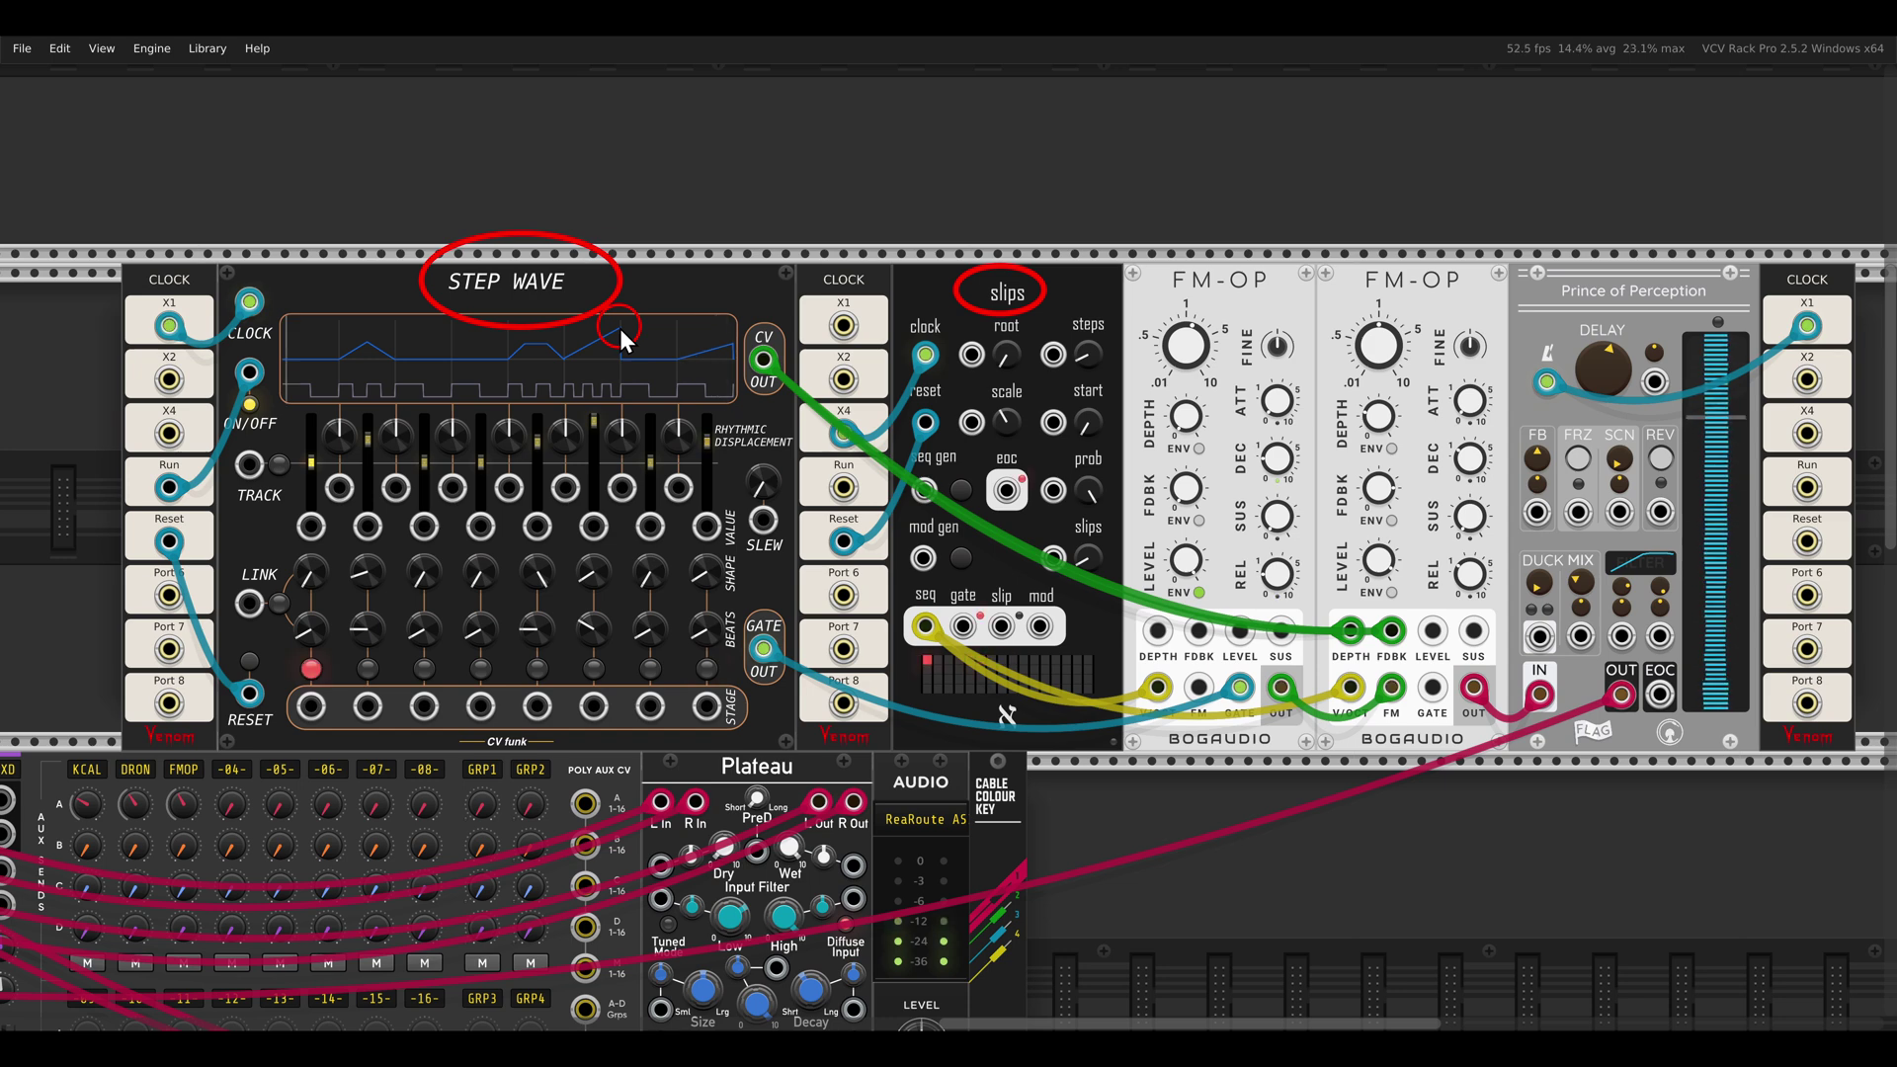
pyautogui.moveTo(1146, 245); pyautogui.dragTo(1487, 331)
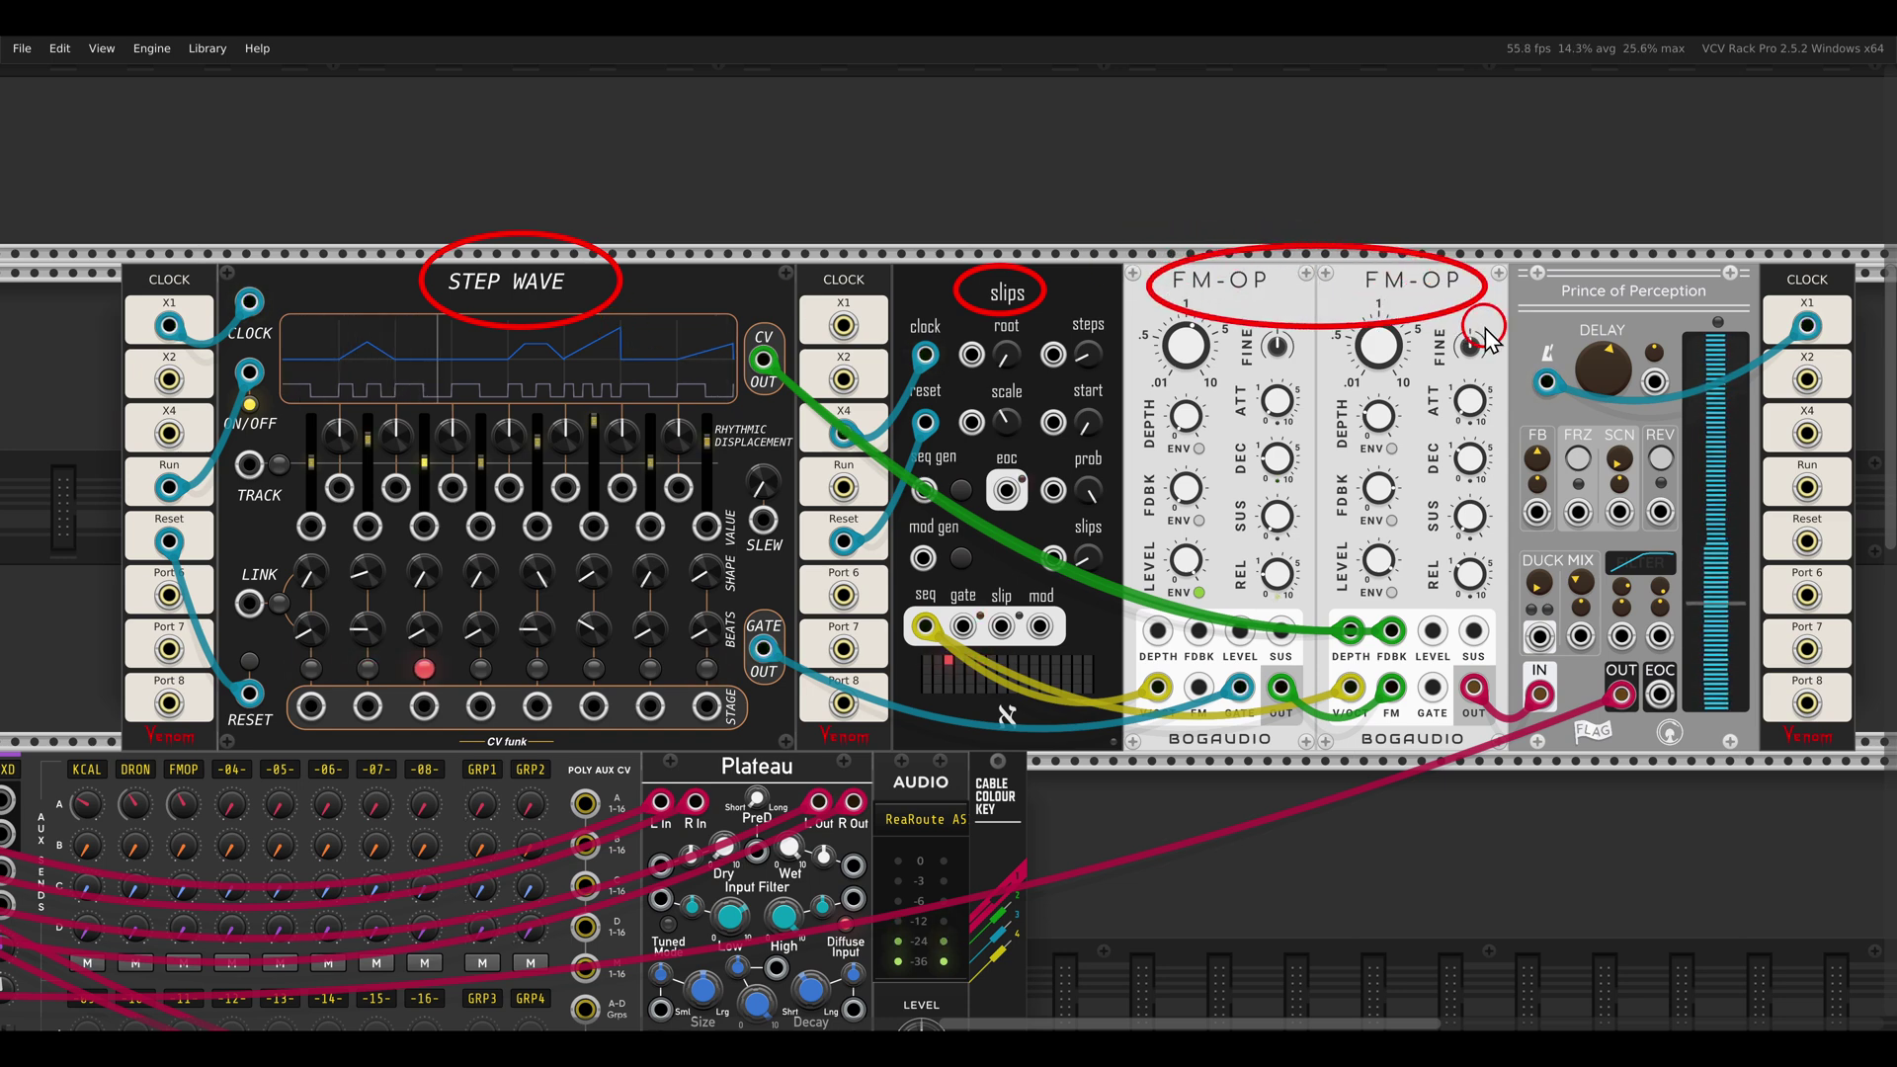
pyautogui.press('Escape')
# Unmute and solo the FMOP channel on the MixMaster
pyautogui.scroll(-2, 551, 591)
pyautogui.moveTo(431, 642); pyautogui.dragTo(1097, 401)
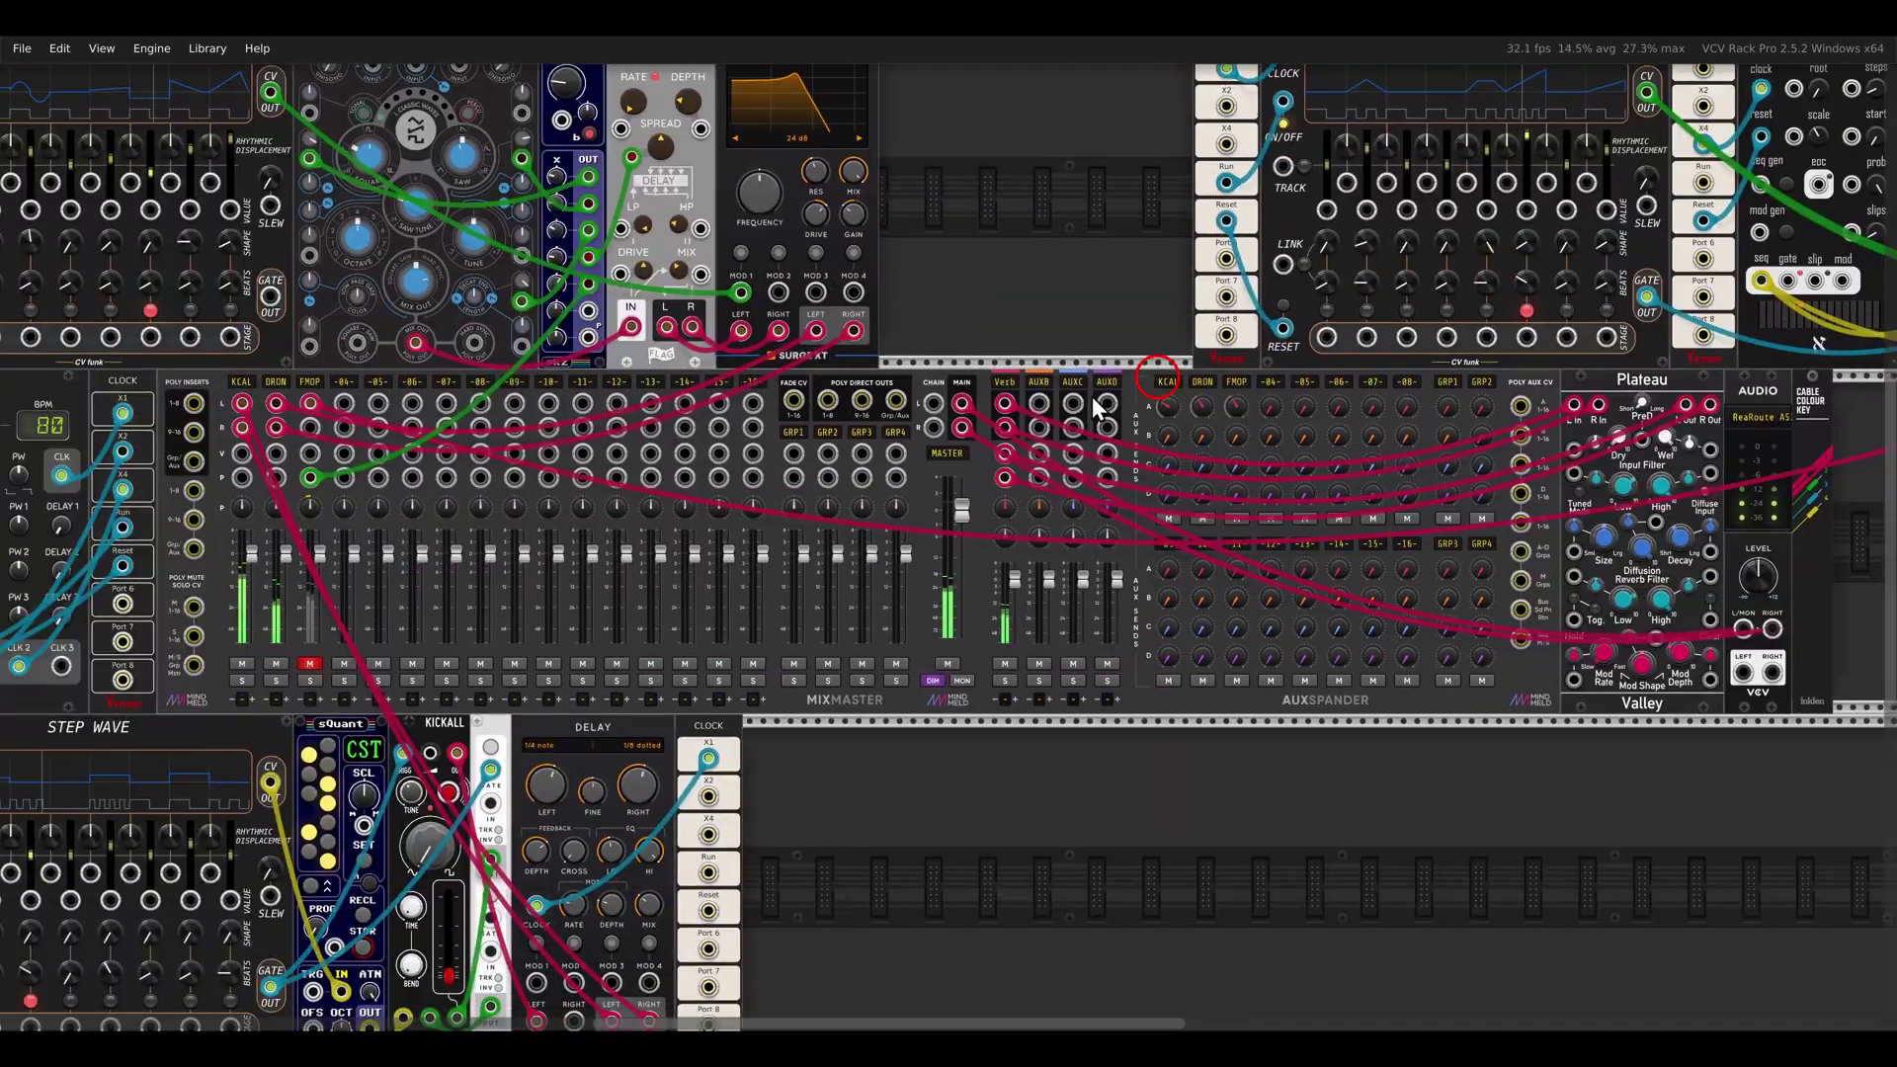
pyautogui.click(310, 682)
# Examine the FM voice's Step Wave display, comparing the shapes on stages 2, 5 and 6 with the gates beneath them
pyautogui.scroll(5, 1519, 145)
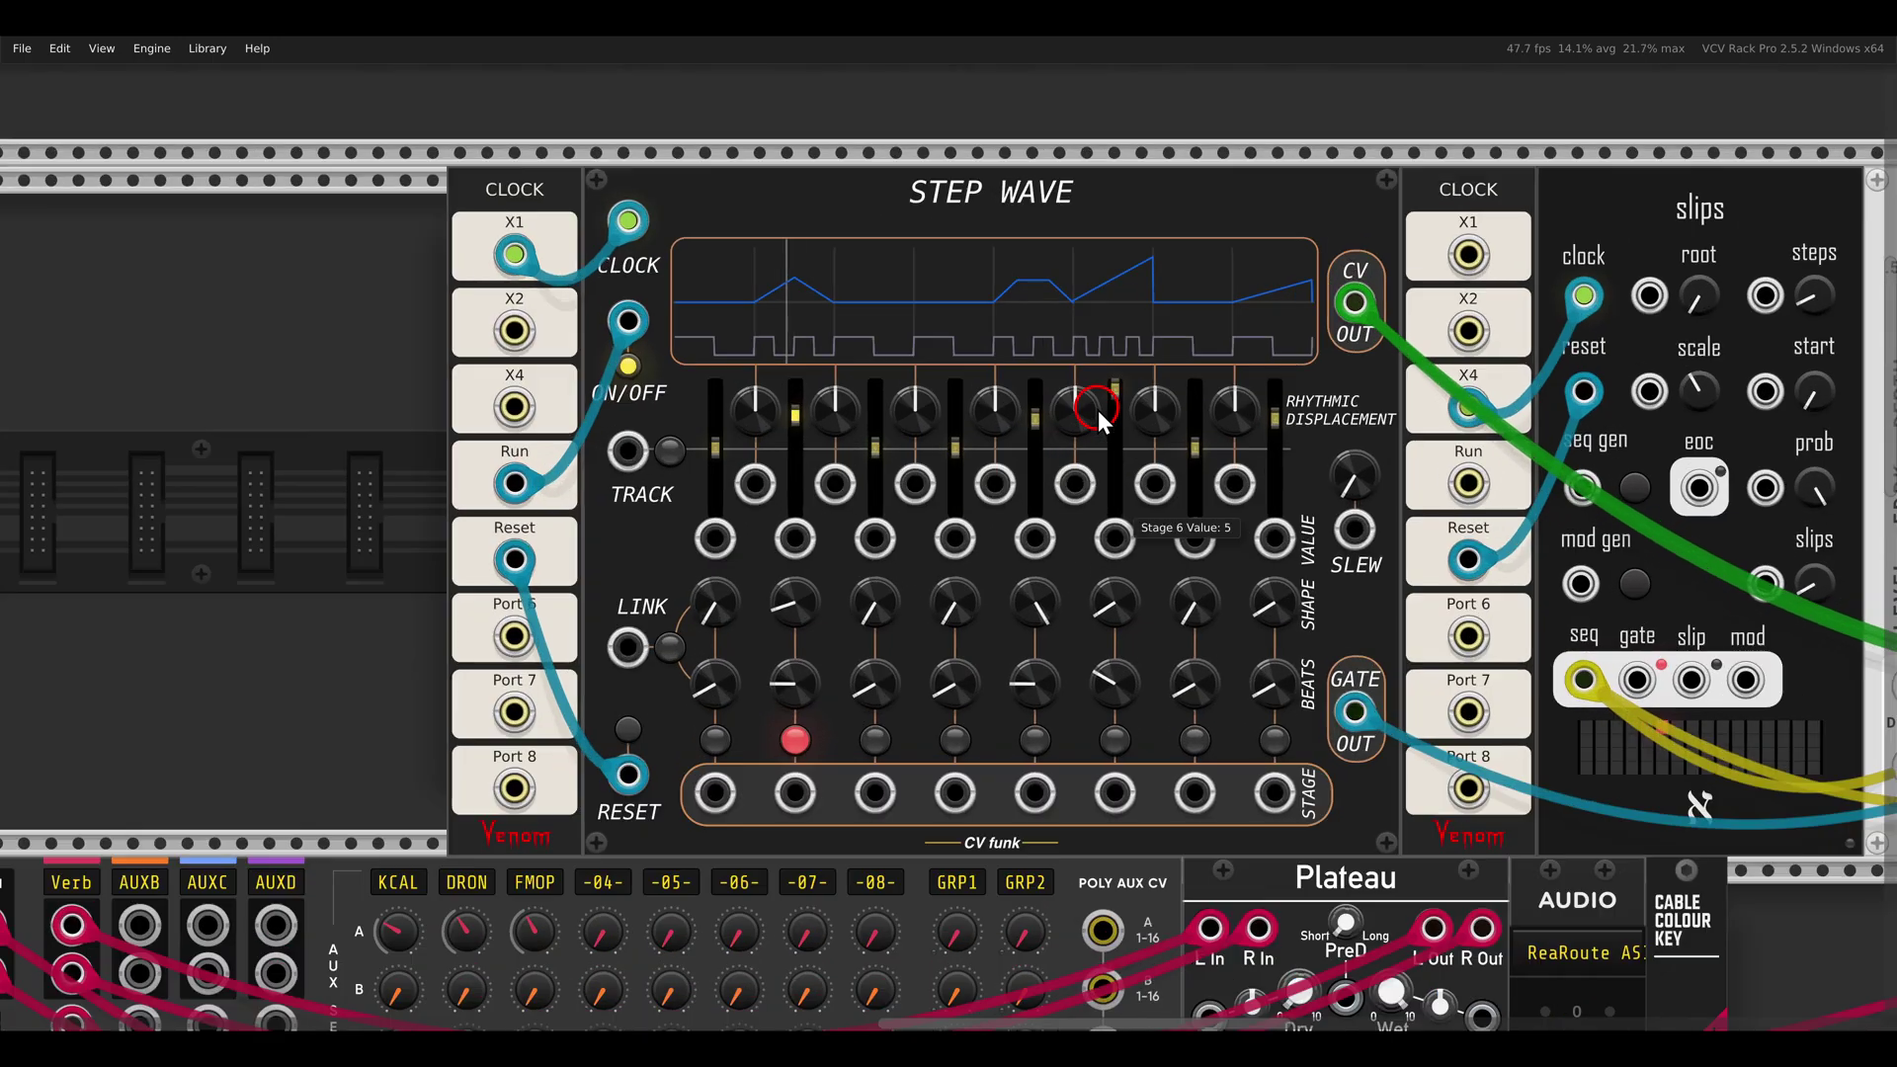
pyautogui.moveTo(1152, 484); pyautogui.dragTo(1126, 465)
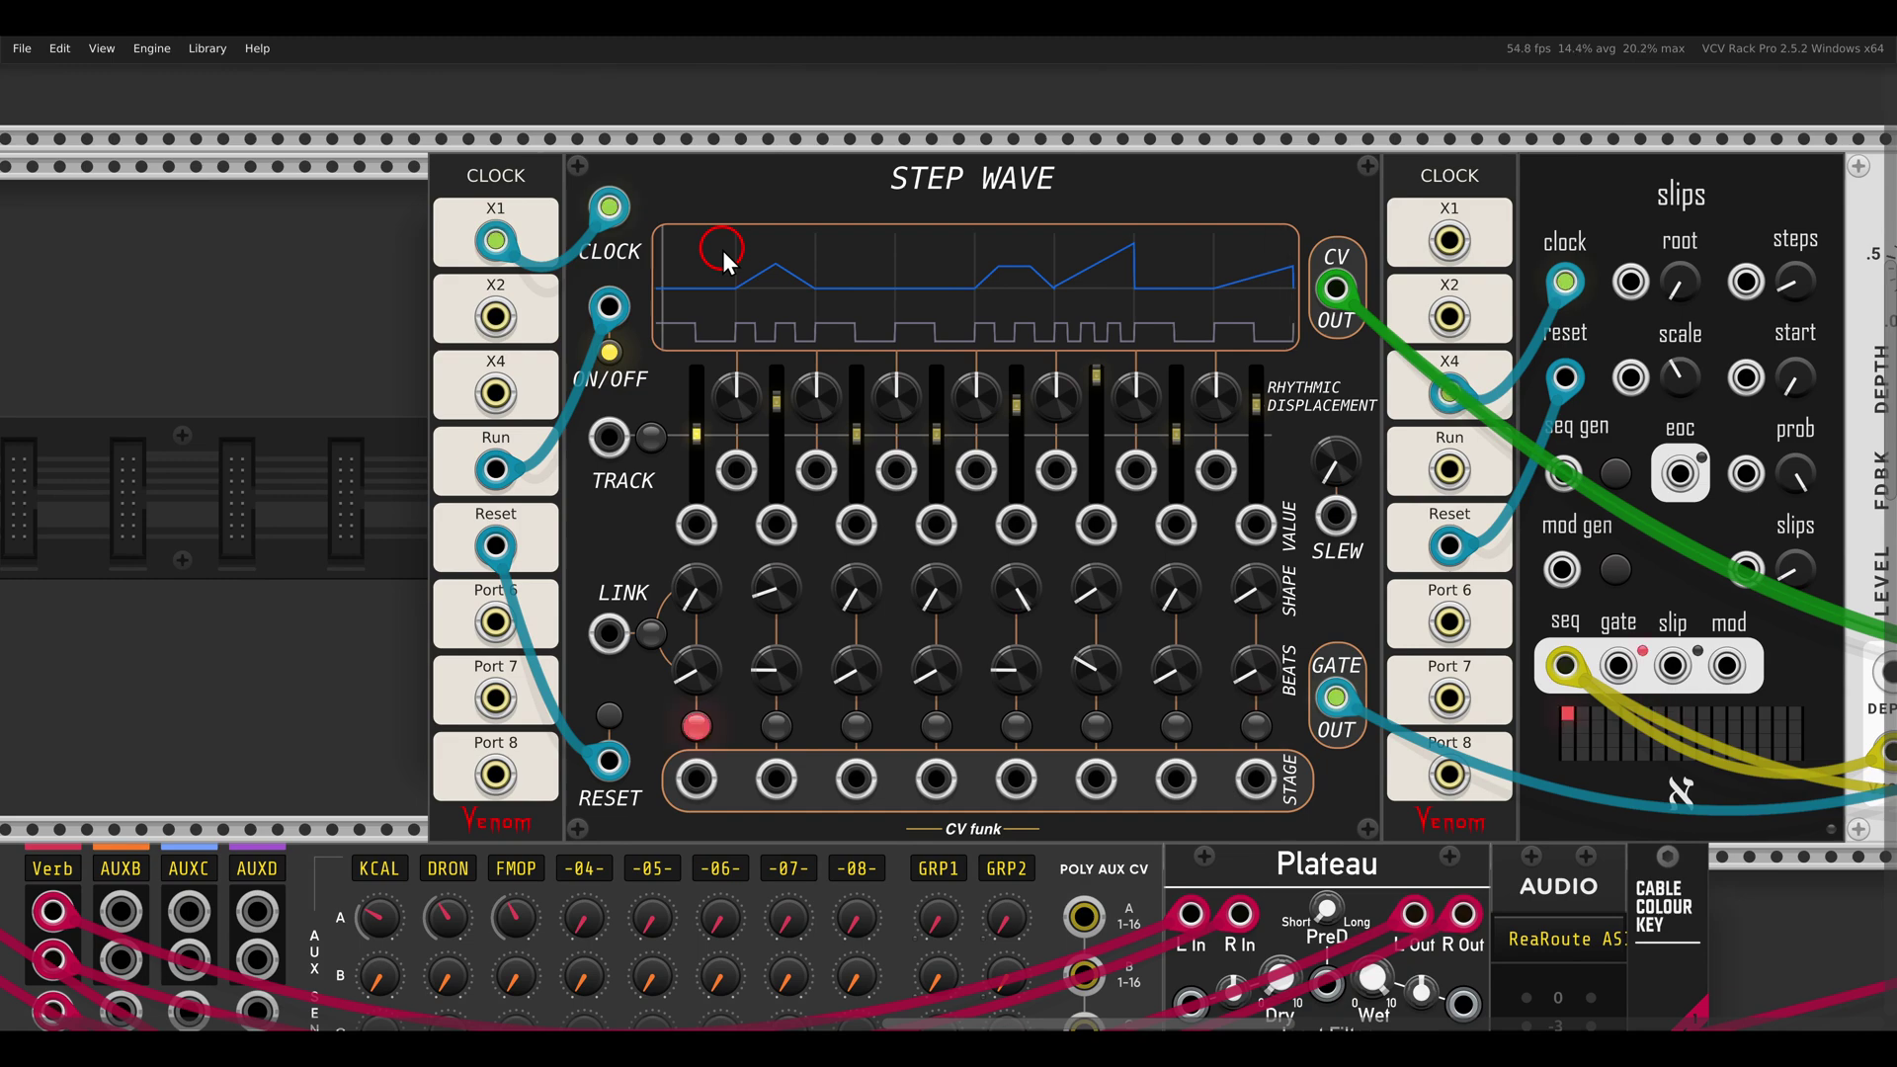
pyautogui.moveTo(719, 247); pyautogui.dragTo(822, 308)
pyautogui.moveTo(955, 259); pyautogui.dragTo(1170, 301)
pyautogui.moveTo(857, 623); pyautogui.dragTo(860, 630)
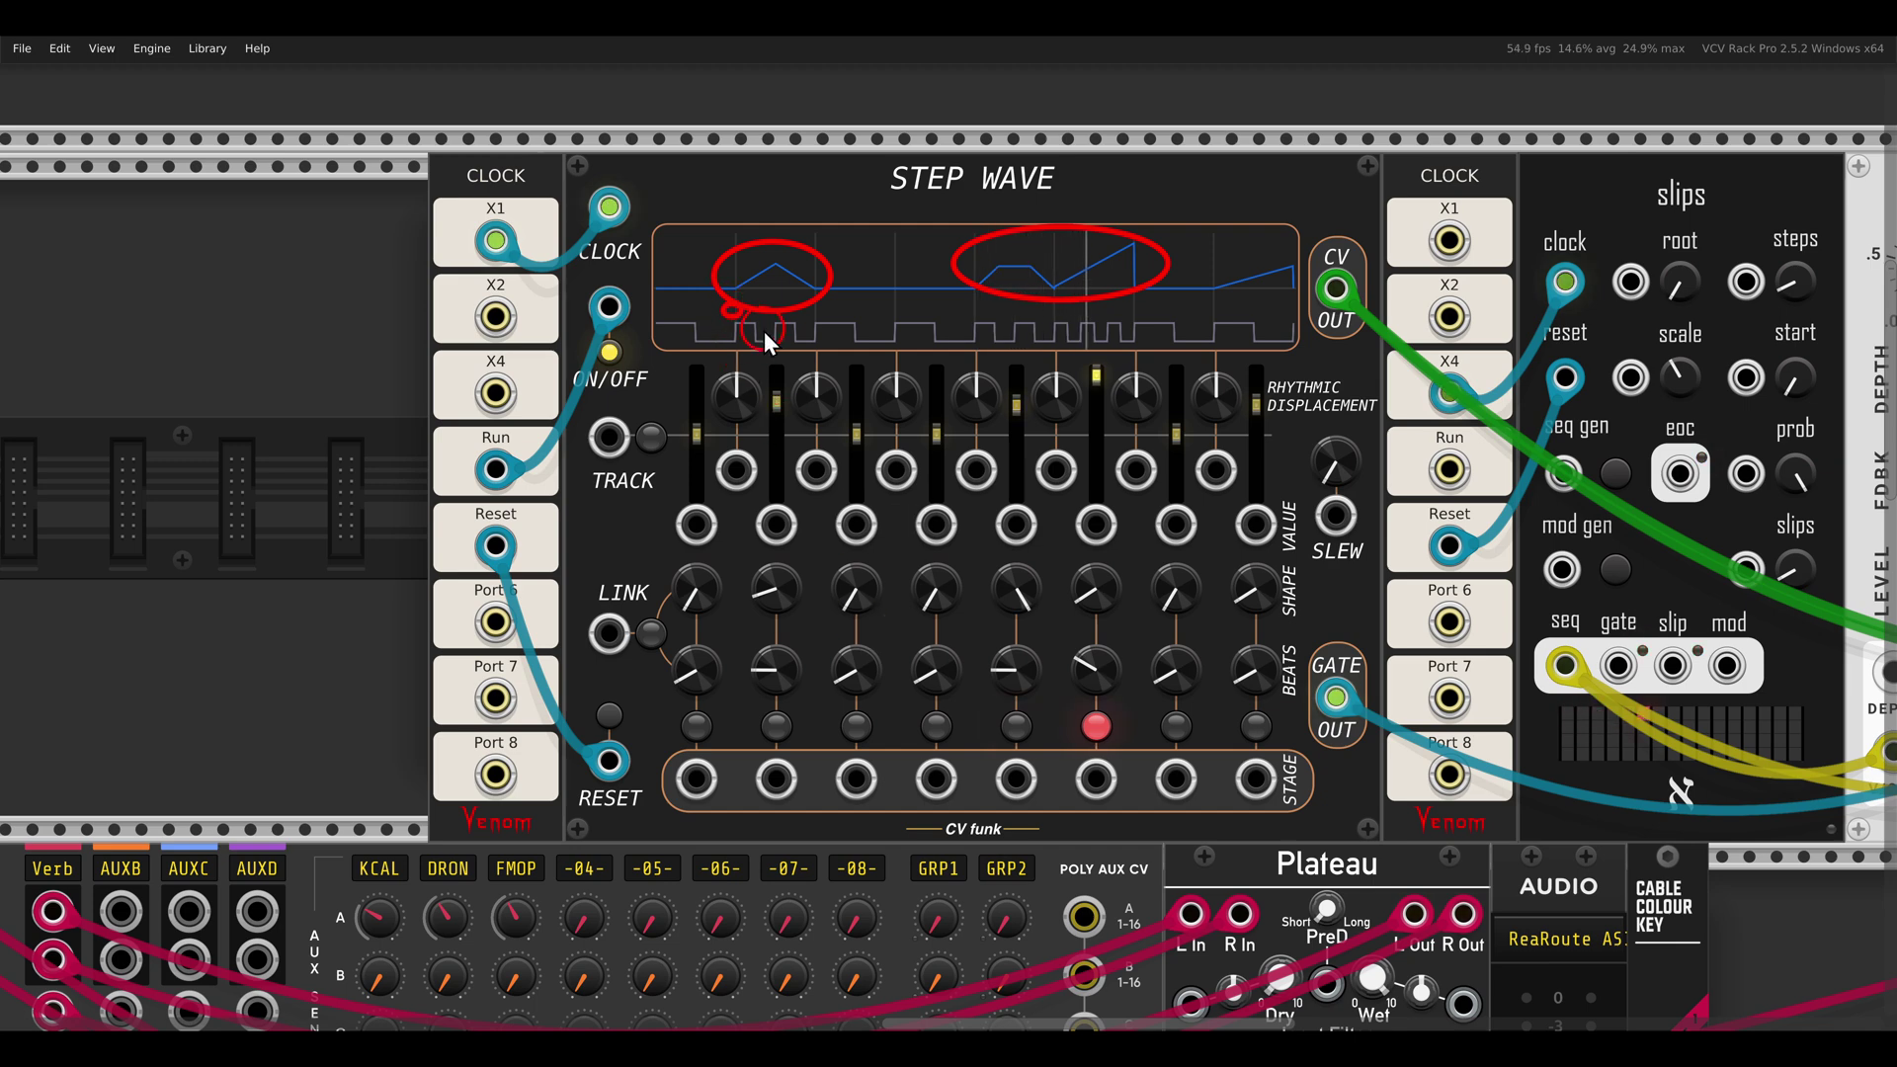
pyautogui.moveTo(728, 306); pyautogui.dragTo(824, 362)
pyautogui.moveTo(984, 302); pyautogui.dragTo(1134, 348)
pyautogui.press('Escape')
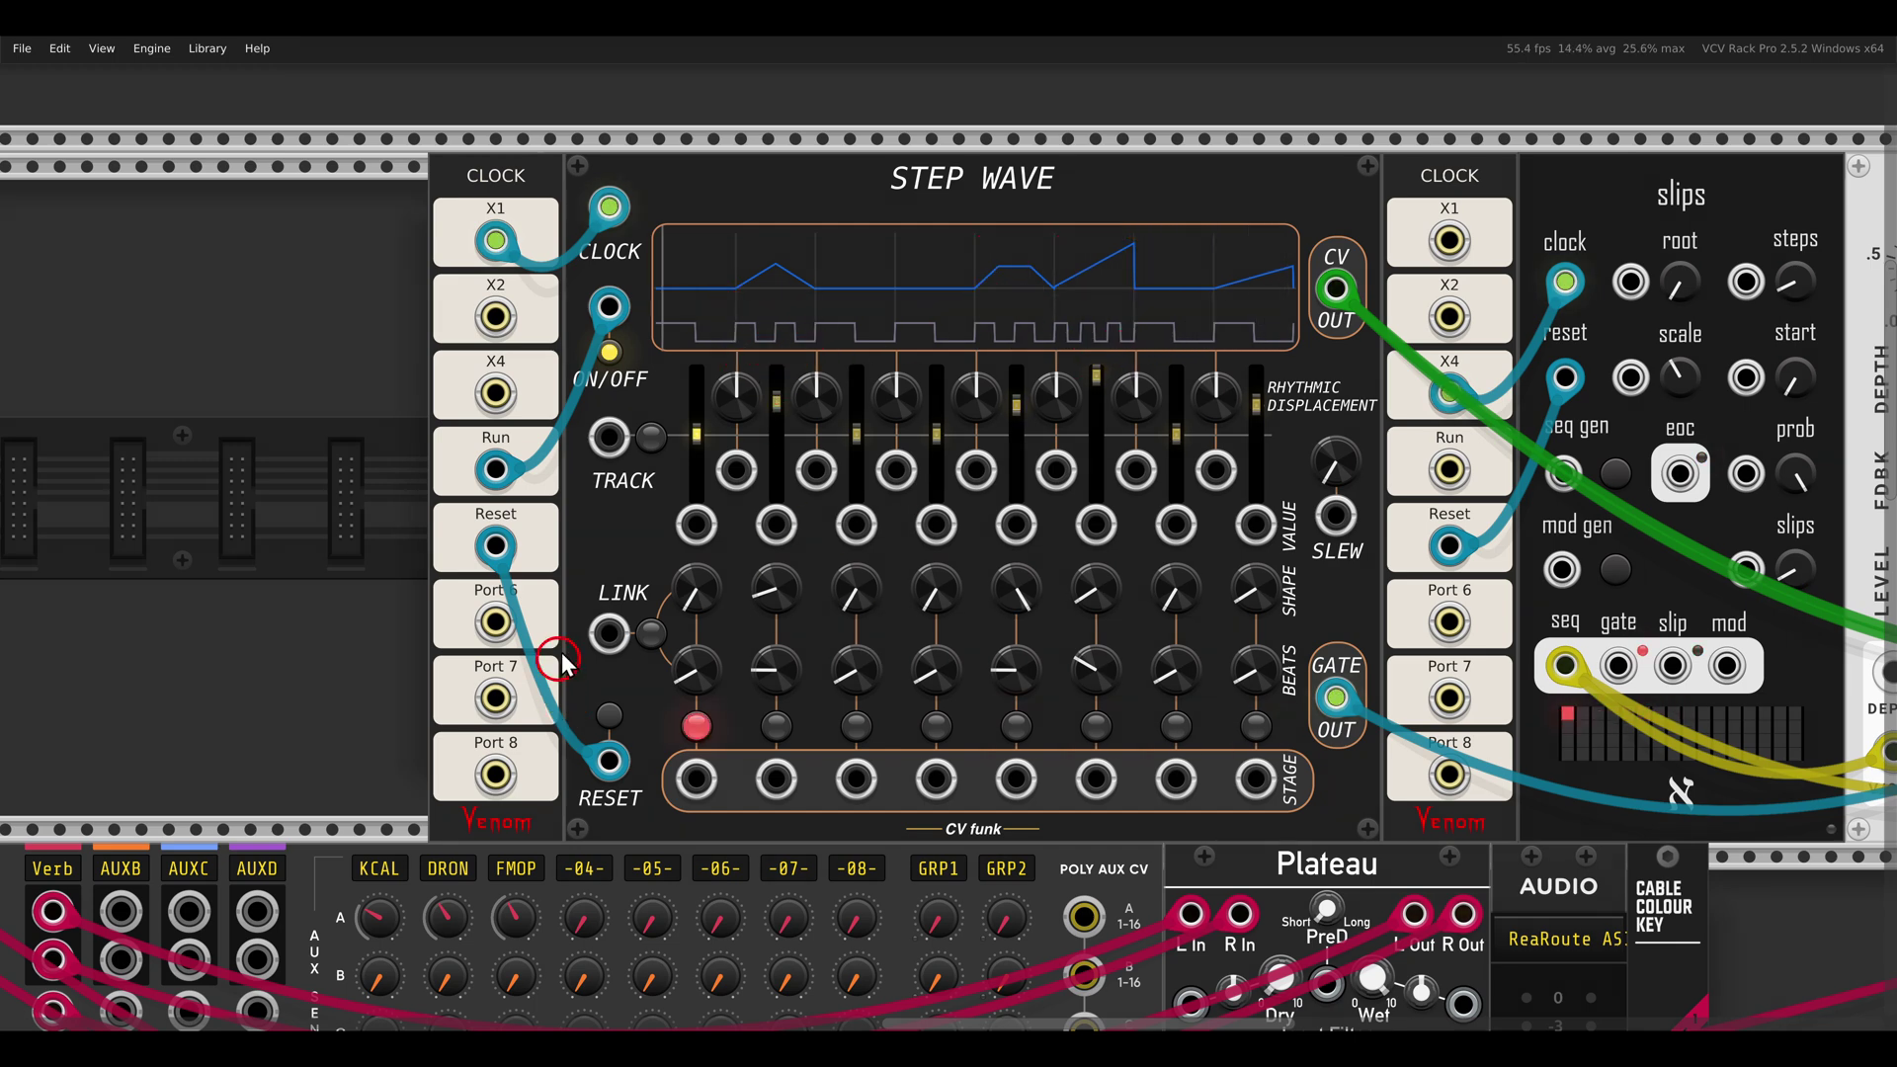
# Turn on Link on the FM voice's Step Wave so each shape repeats with its stage's beats
pyautogui.moveTo(581, 582); pyautogui.dragTo(670, 684)
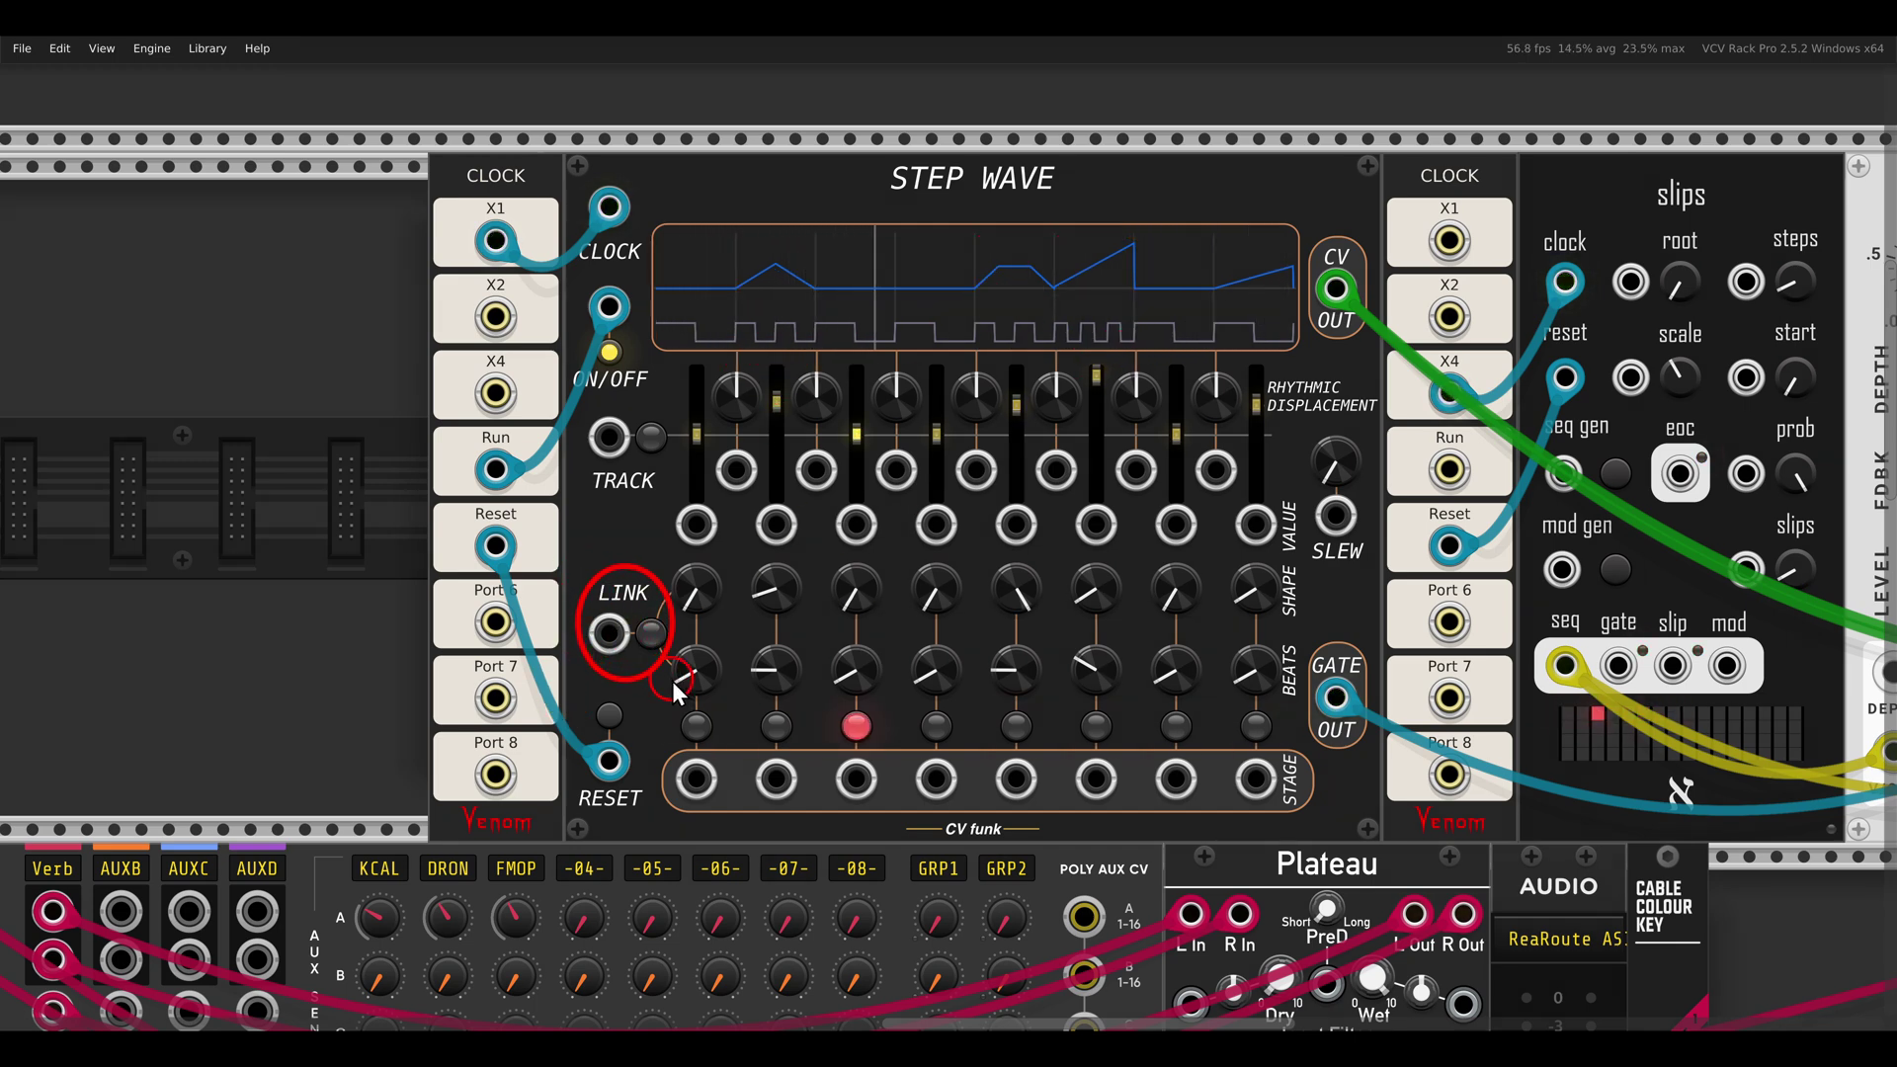
pyautogui.click(649, 632)
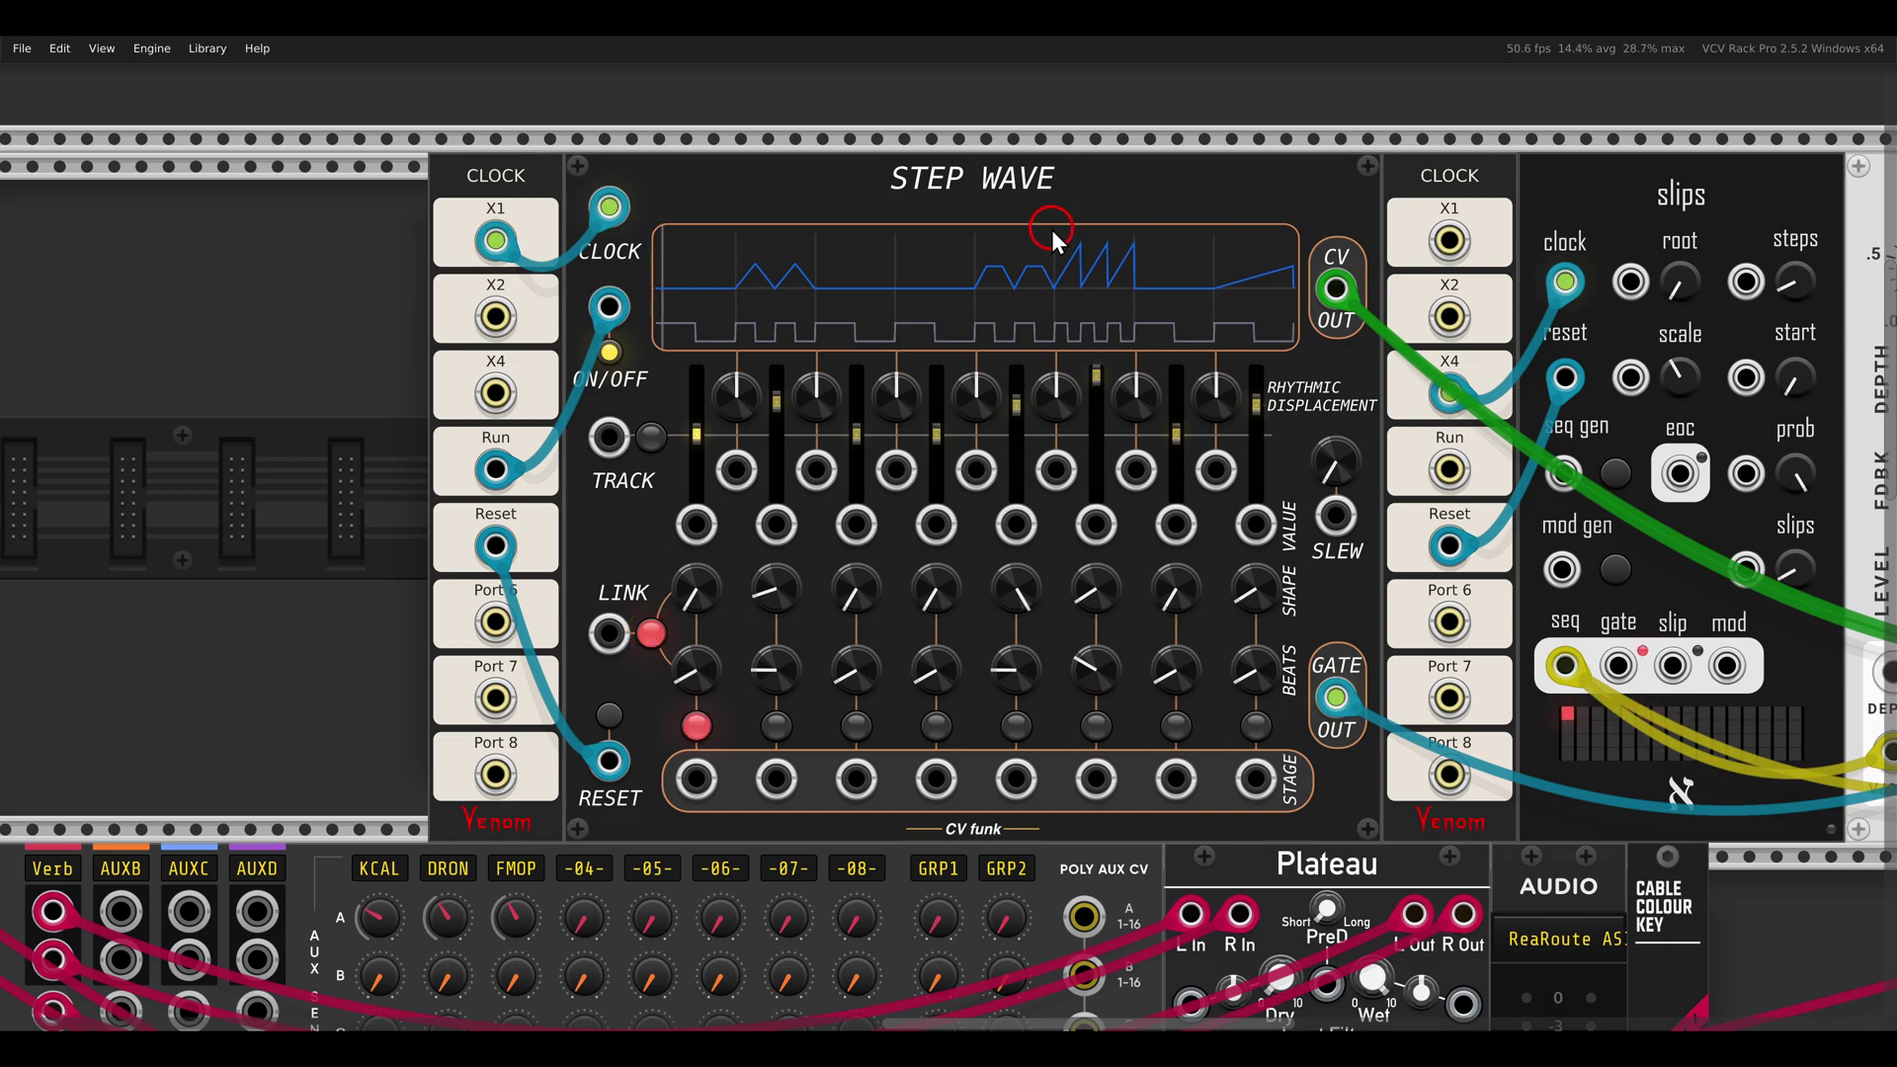
pyautogui.moveTo(1052, 230); pyautogui.dragTo(1152, 318)
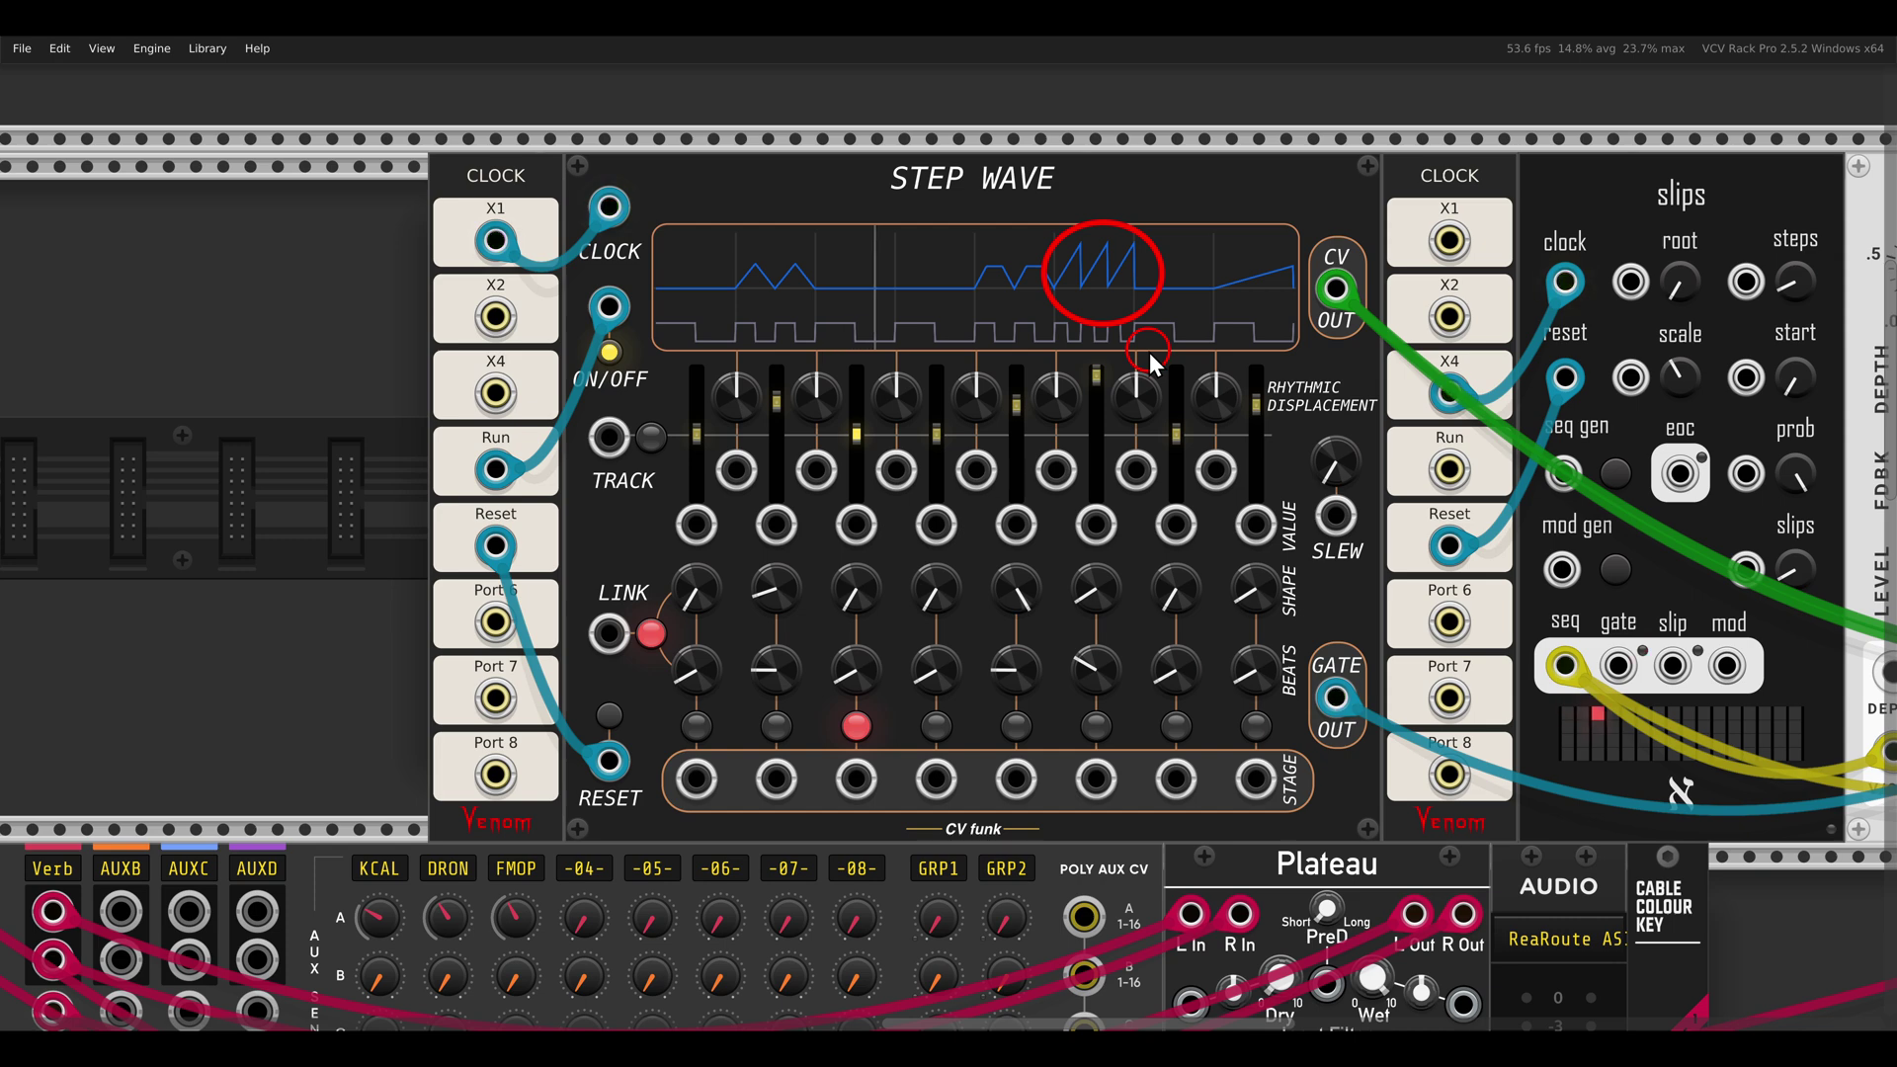
pyautogui.moveTo(1092, 455)
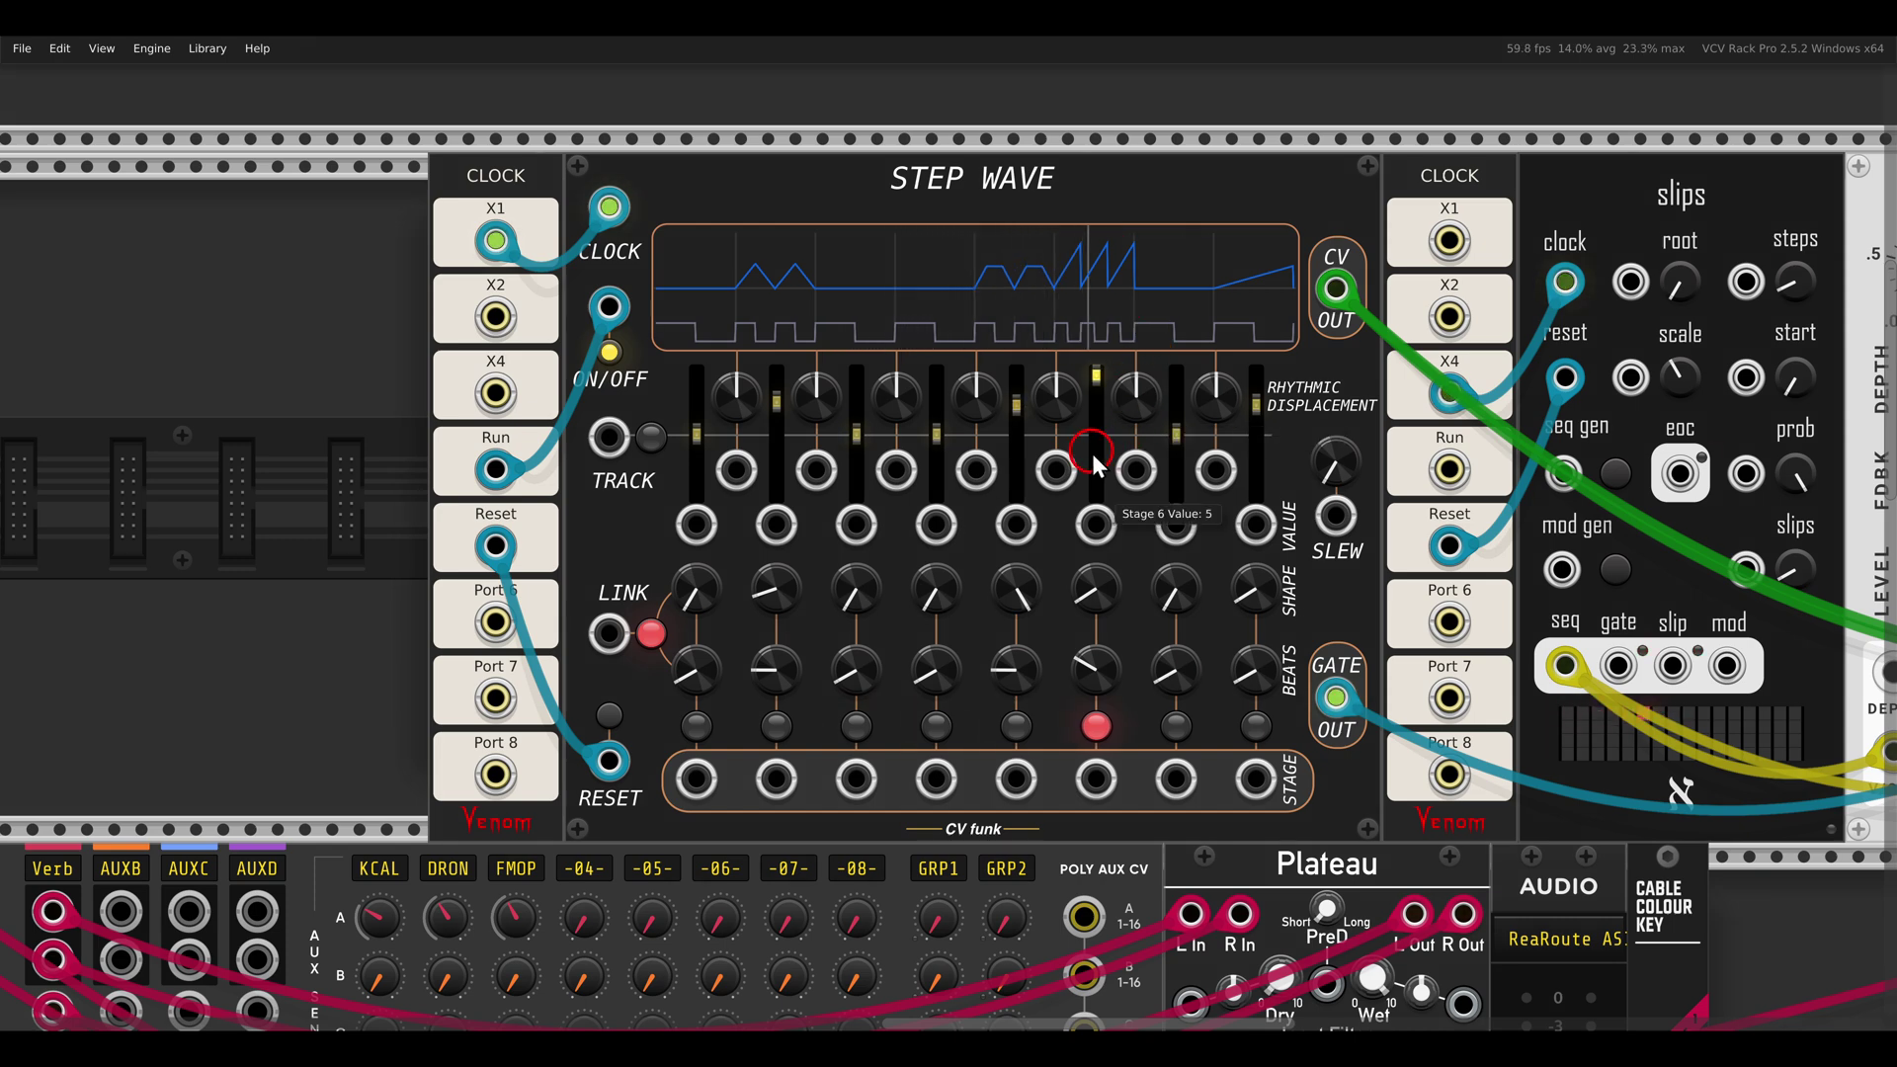
pyautogui.scroll(-4, 1033, 496)
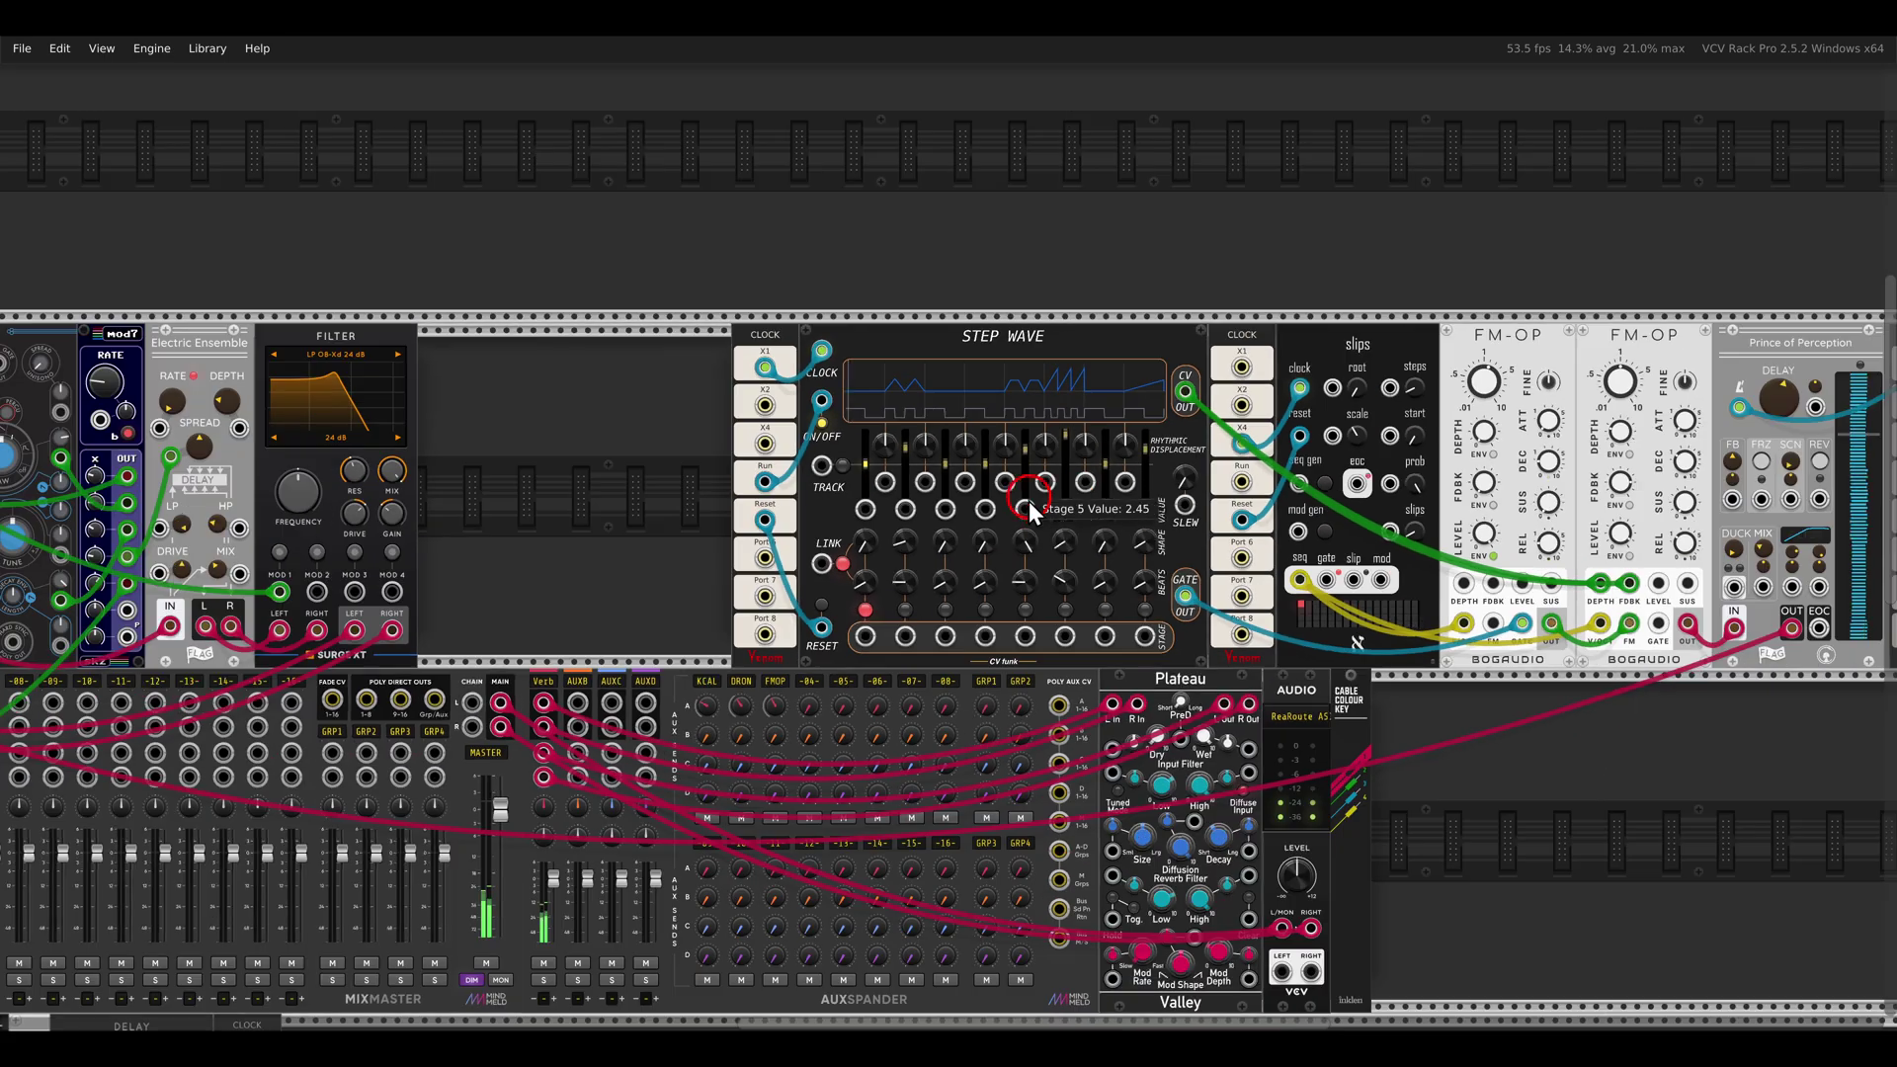
pyautogui.moveTo(596, 643); pyautogui.dragTo(1245, 415)
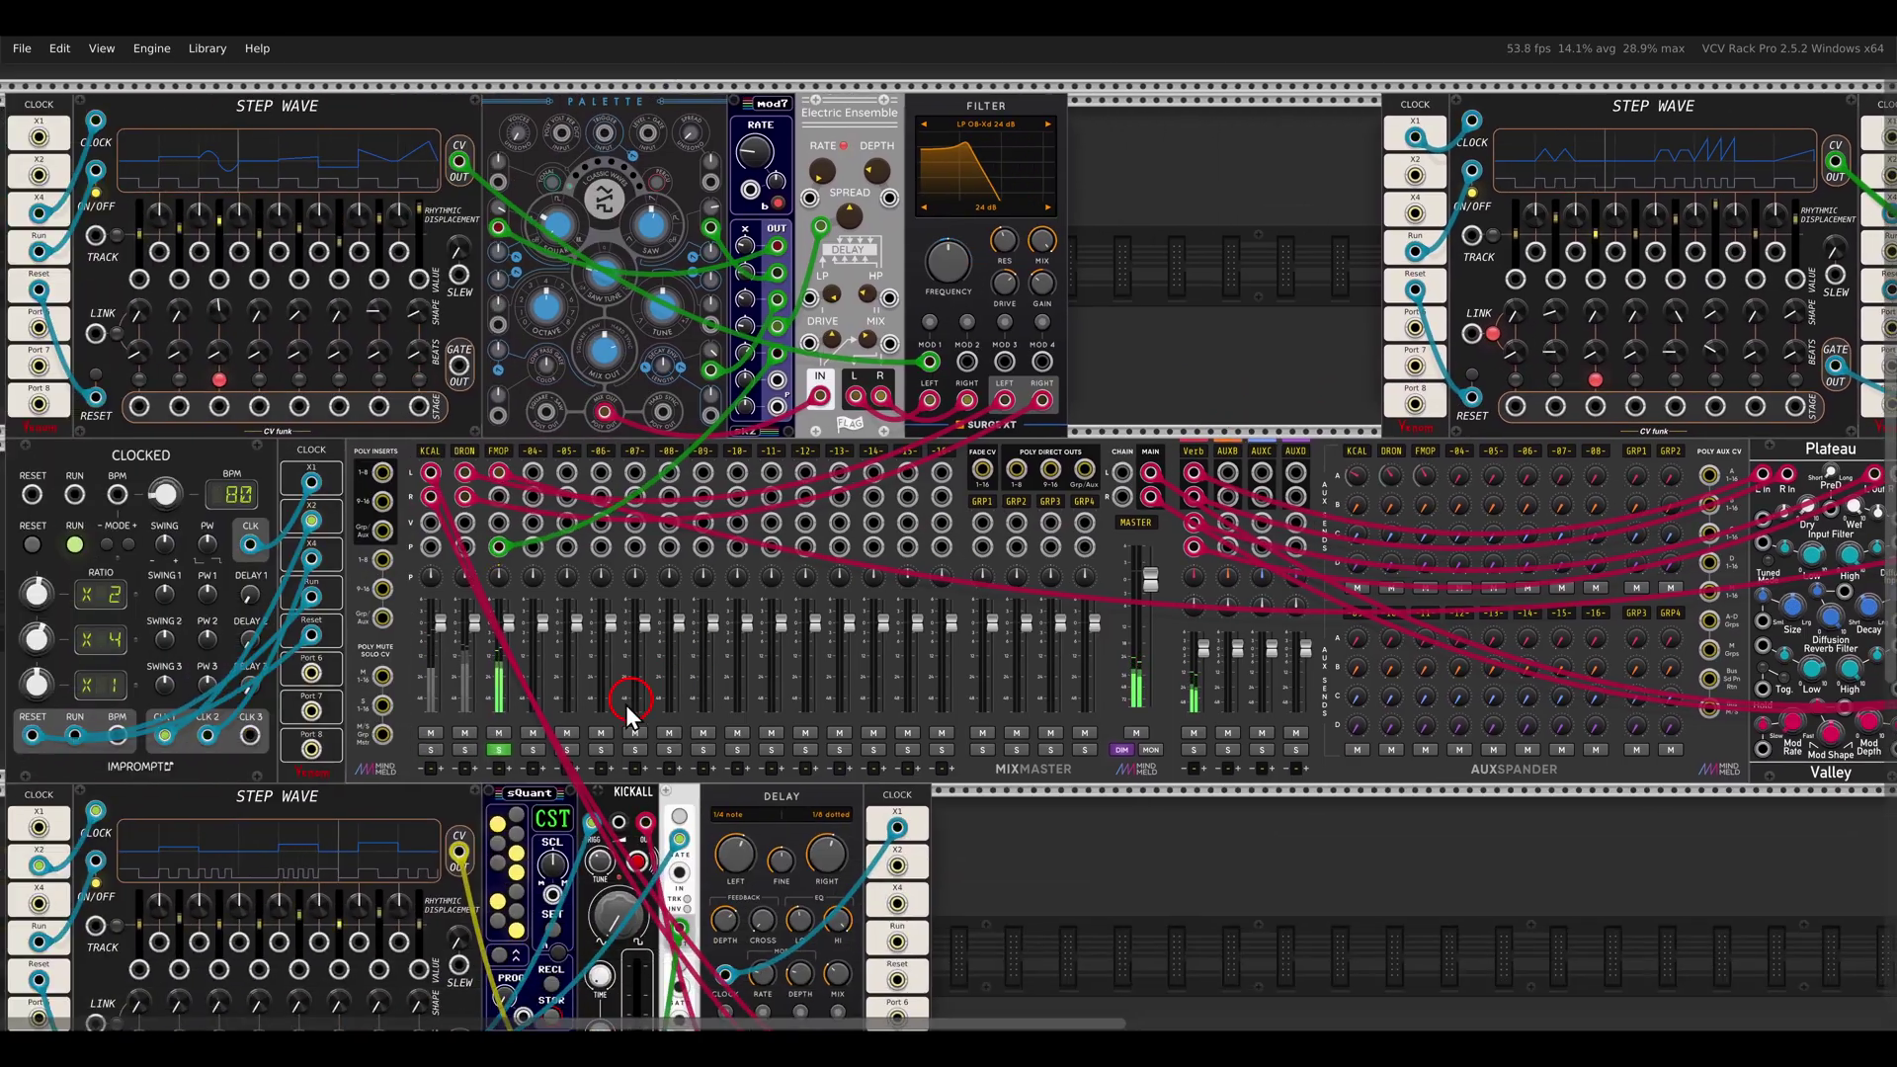
pyautogui.scroll(-5, 502, 750)
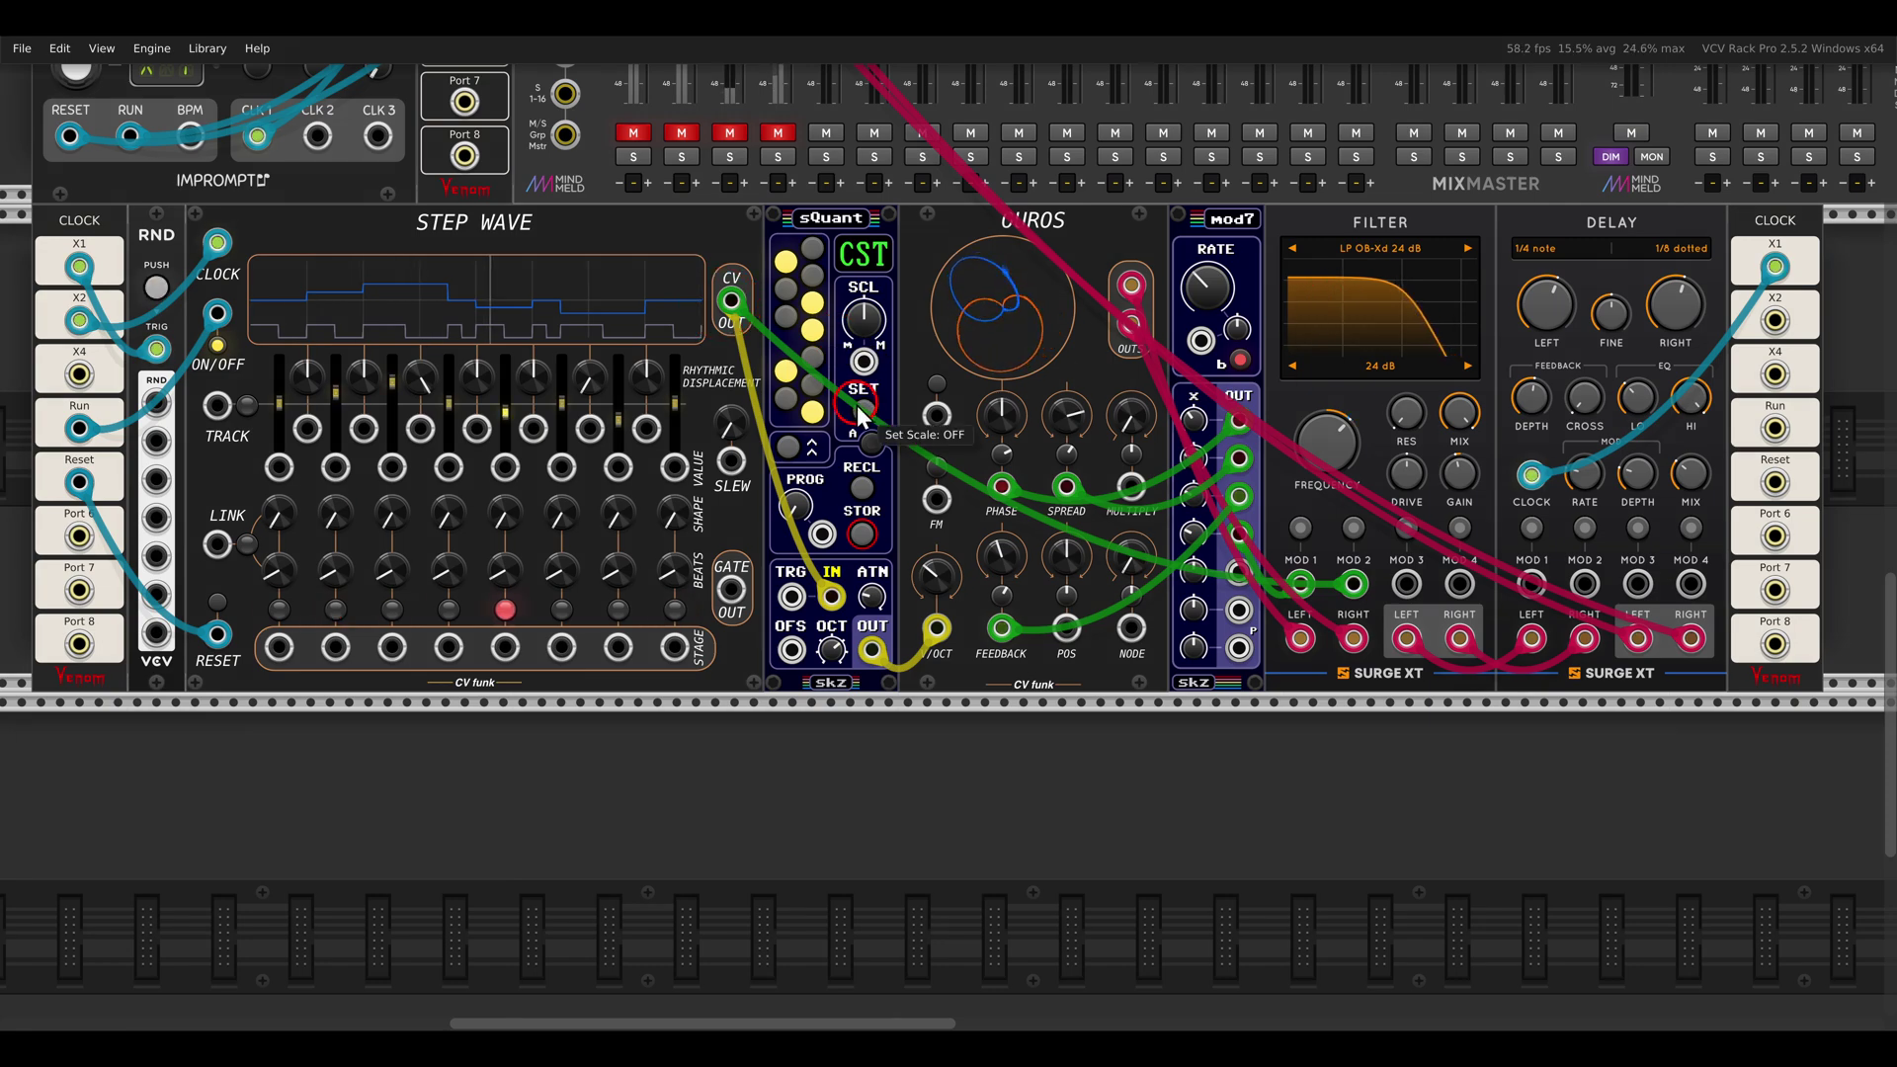
# Unmute the VCO channel of the Ouros voice on the MixMaster
pyautogui.hscroll(-7, 856, 405)
pyautogui.click(972, 161)
# Patch the RND module's first random output into the stage 7 value input of the Ouros voice's Step Wave
pyautogui.scroll(6, 767, 548)
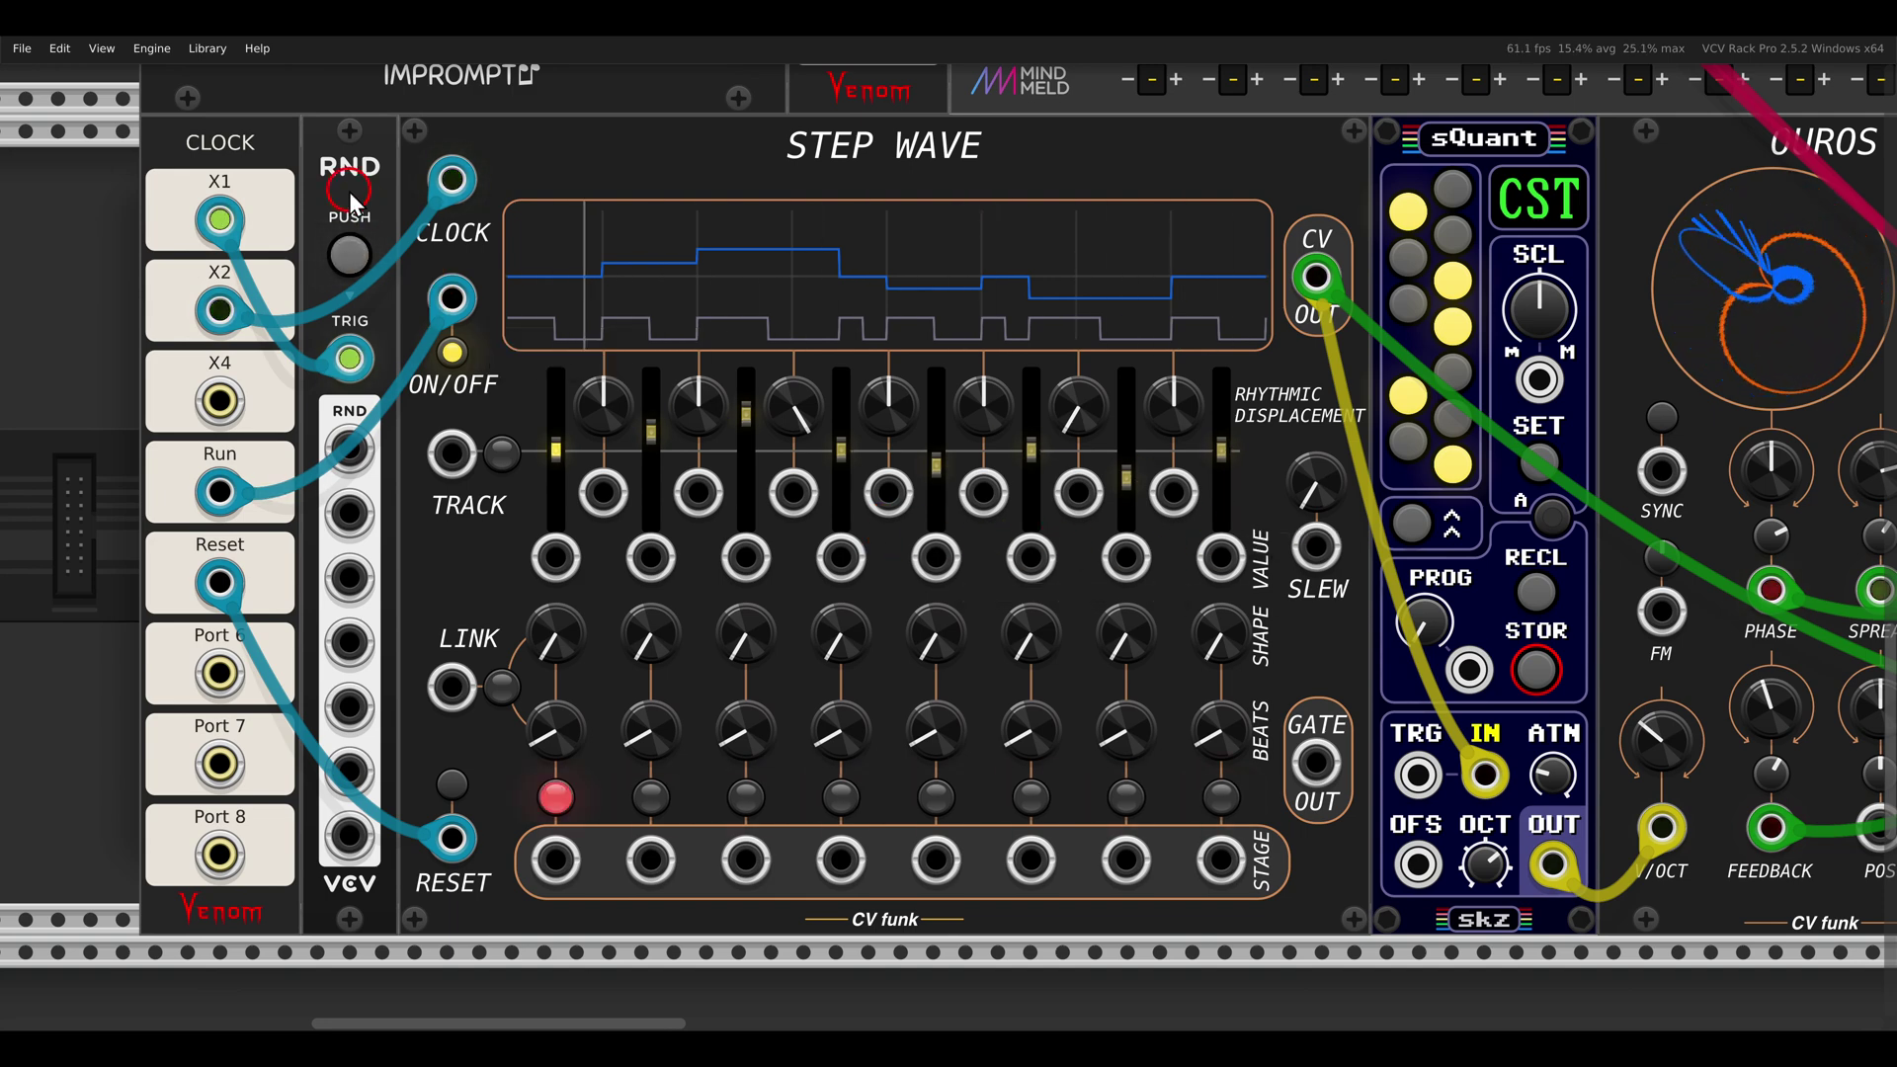
pyautogui.moveTo(295, 133); pyautogui.dragTo(391, 198)
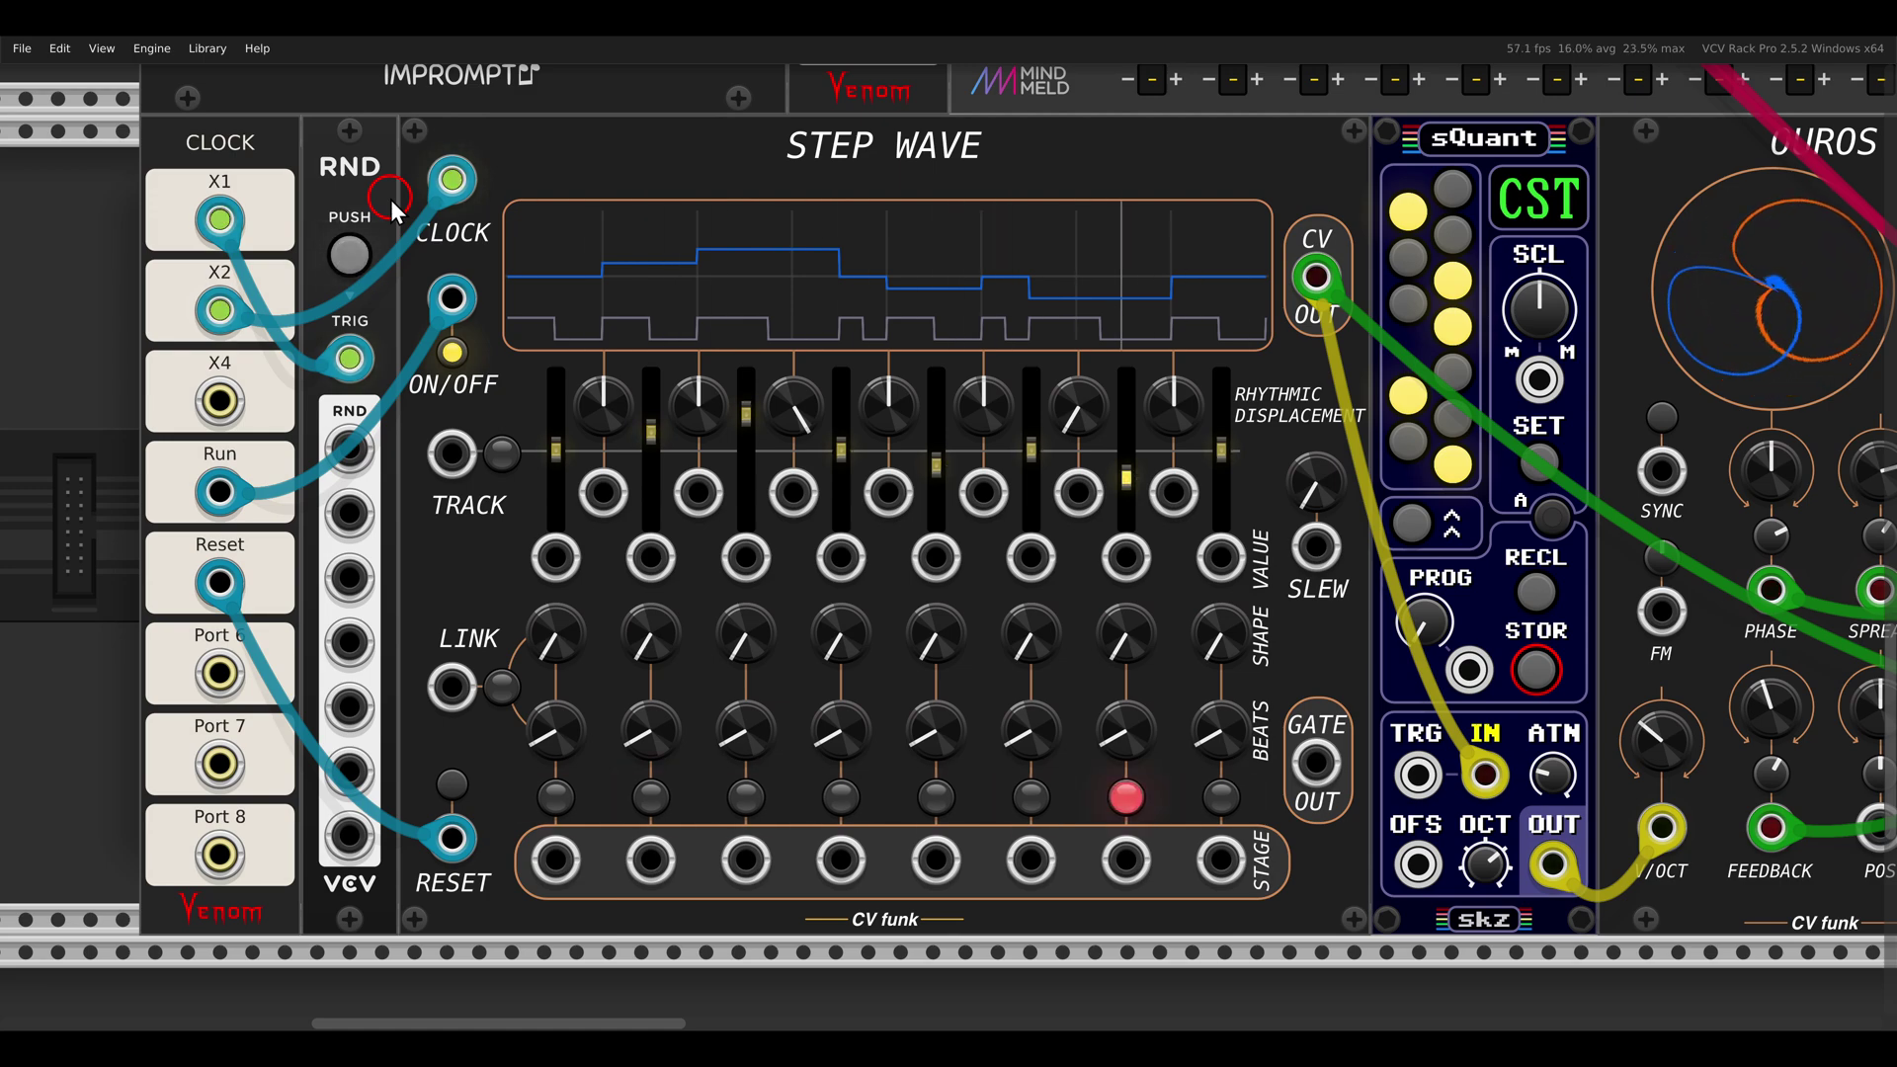
pyautogui.moveTo(349, 450); pyautogui.dragTo(1121, 563)
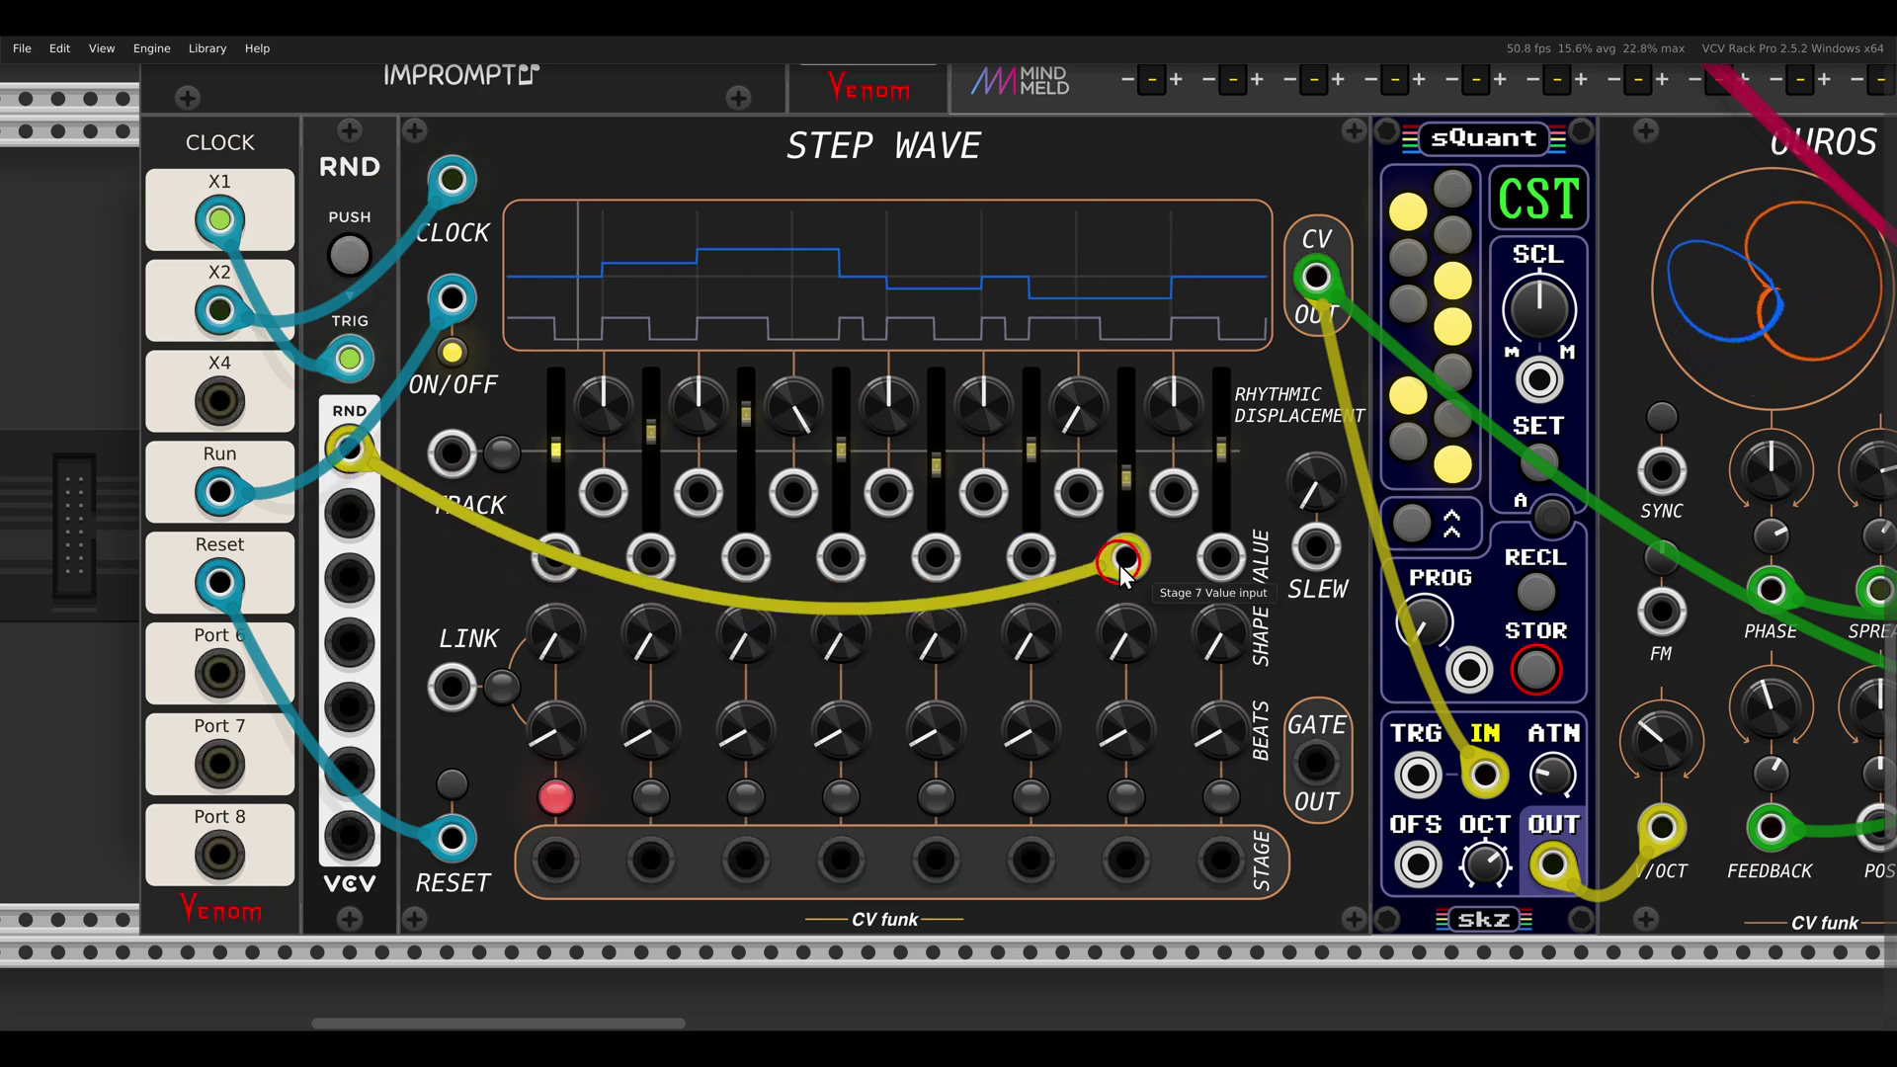
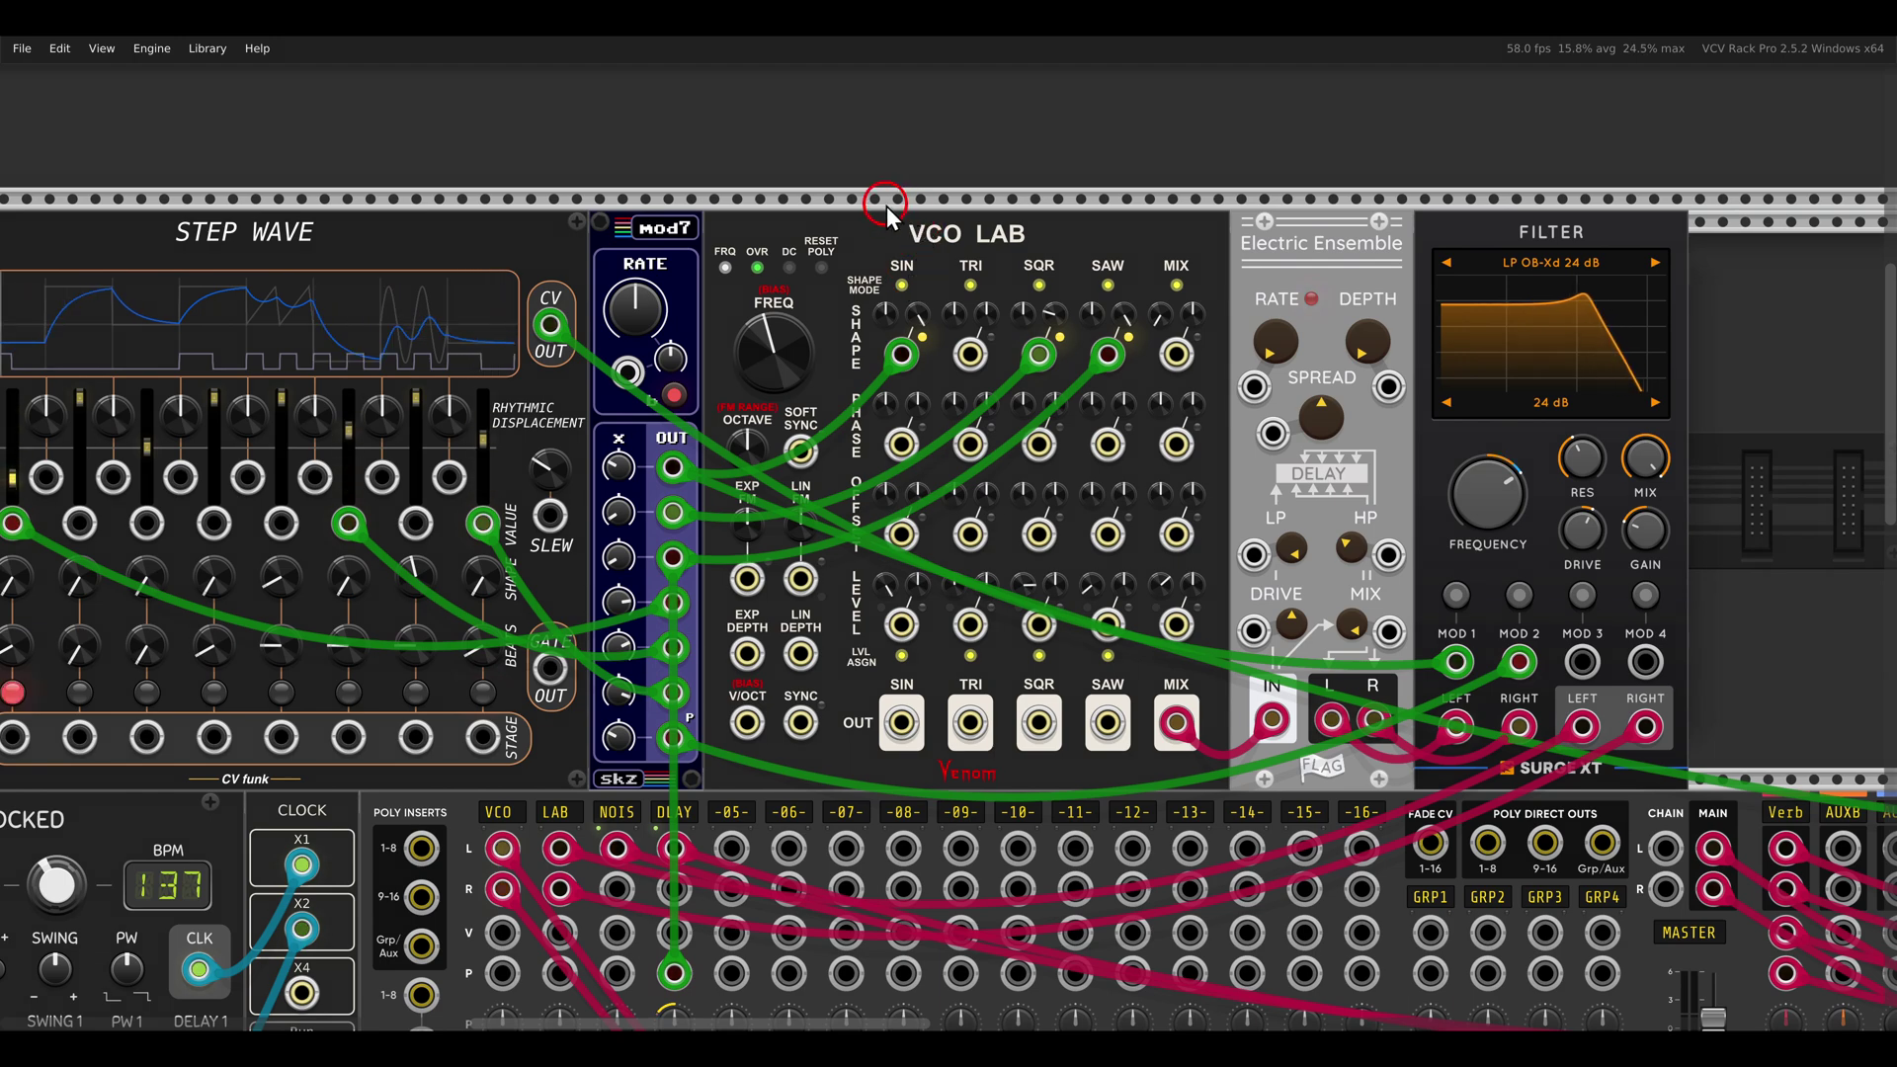
# Unmute and solo the LAB channel carrying the VCO LAB and Filter voice on the MixMaster
pyautogui.moveTo(885, 204); pyautogui.dragTo(1060, 279)
pyautogui.moveTo(1472, 192); pyautogui.dragTo(1639, 296)
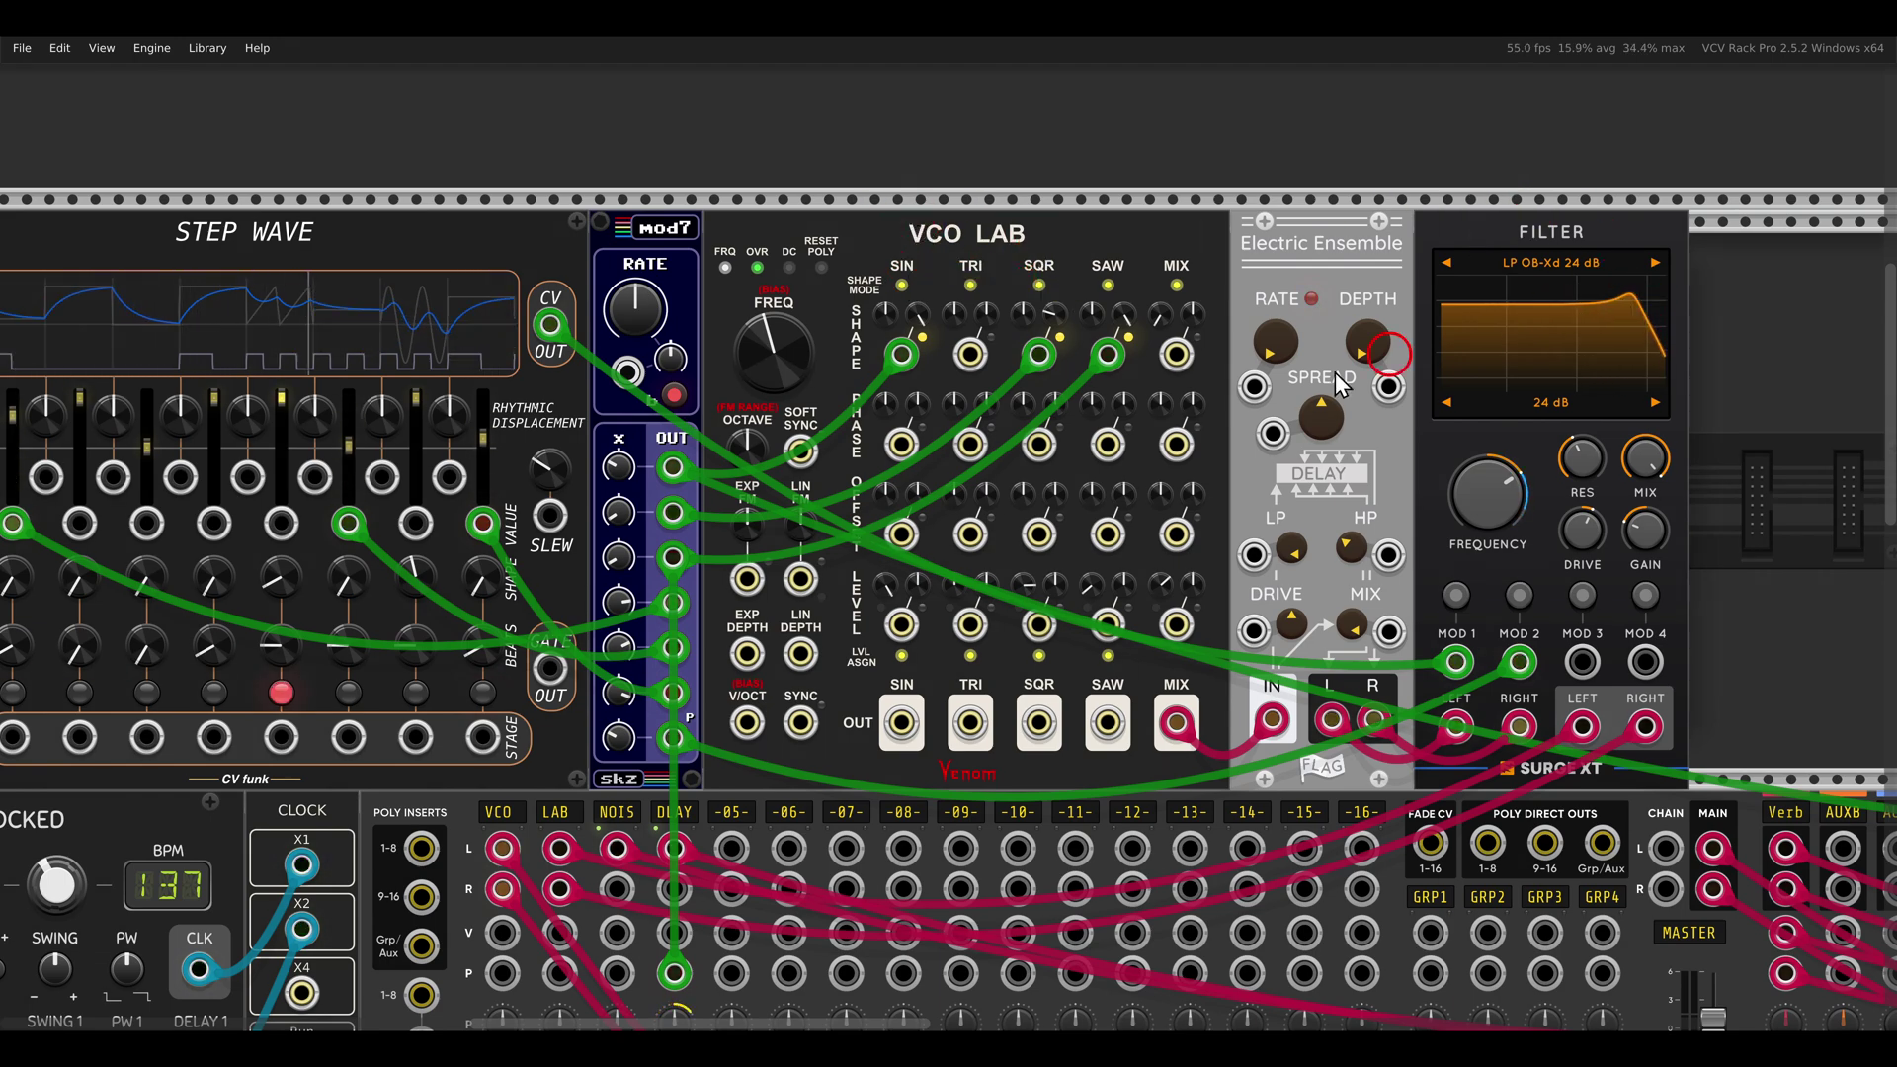
pyautogui.scroll(1, 707, 665)
pyautogui.scroll(-8, 707, 665)
pyautogui.hscroll(-4, 708, 665)
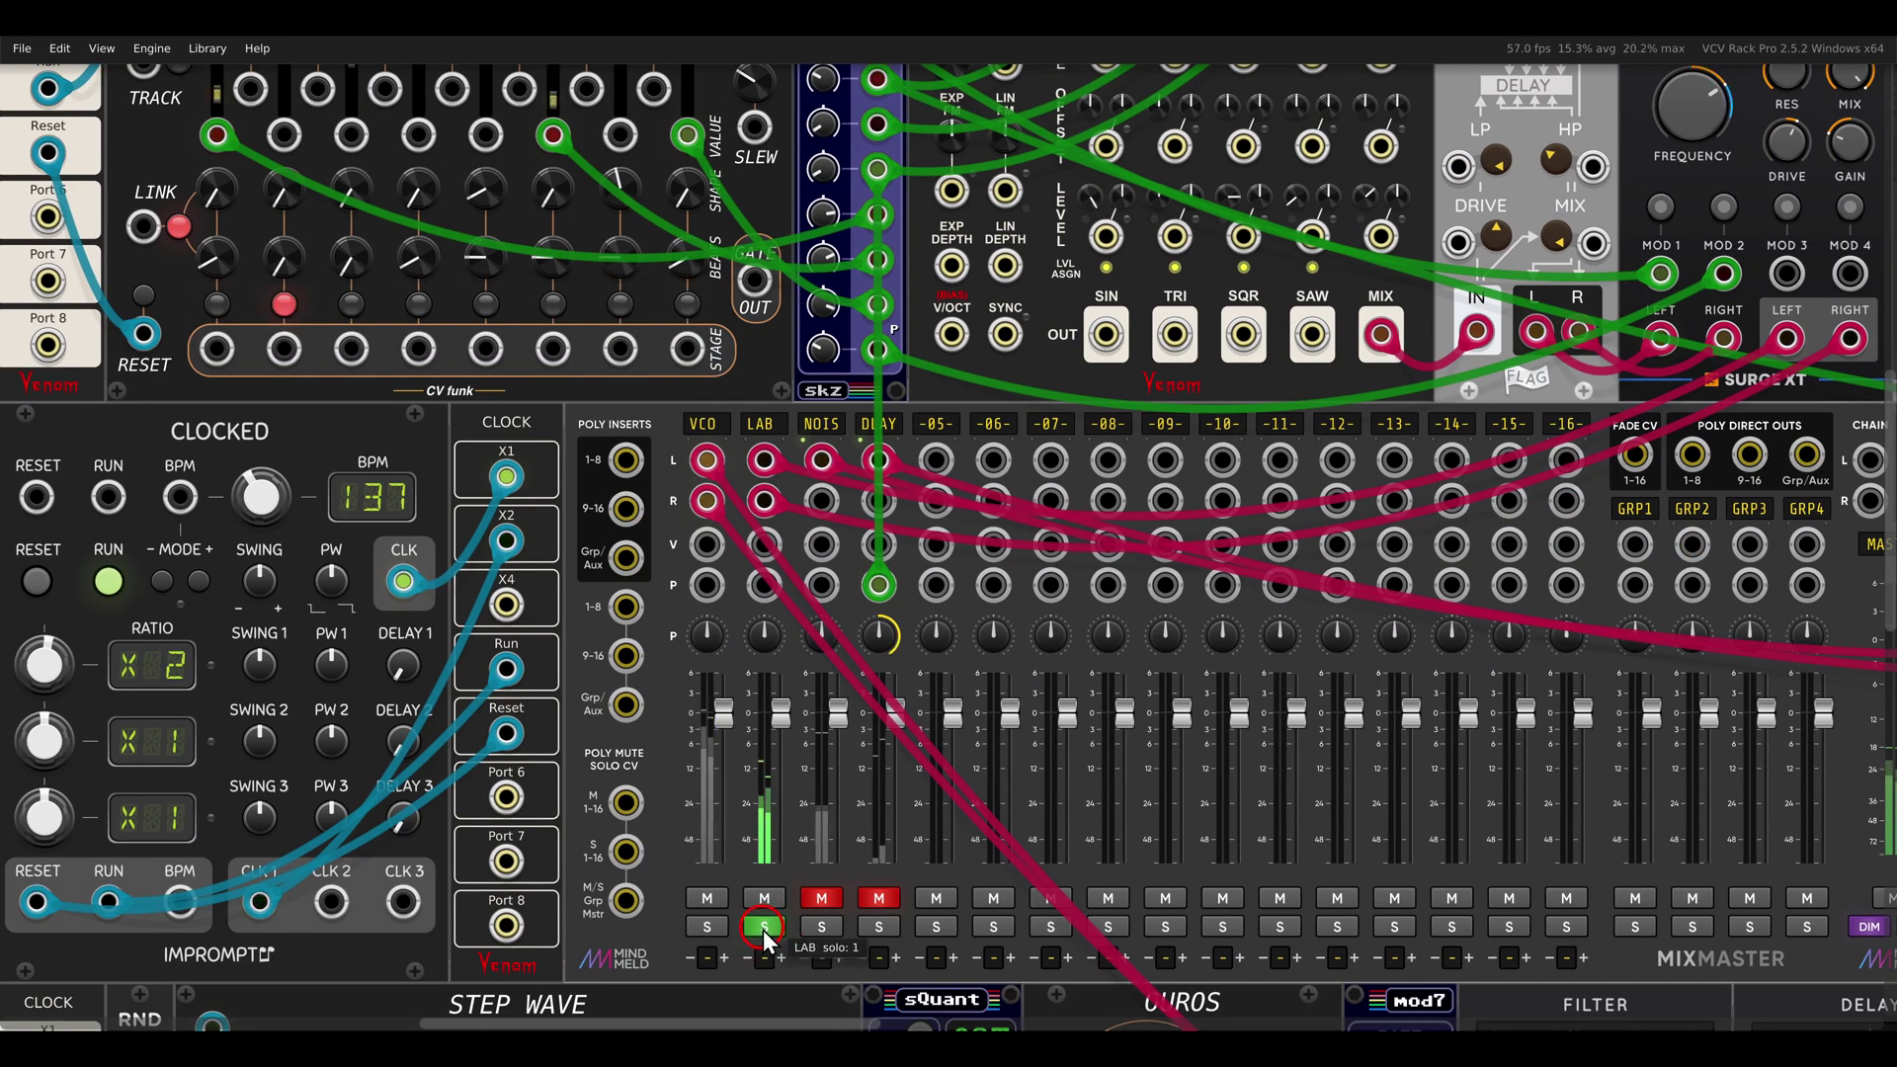
# Examine how mod7 modulates the value inputs of stages 1, 6 and 8 on the VCO LAB voice's Step Wave
pyautogui.scroll(5, 608, 372)
pyautogui.hscroll(-5, 607, 372)
pyautogui.scroll(2, 963, 591)
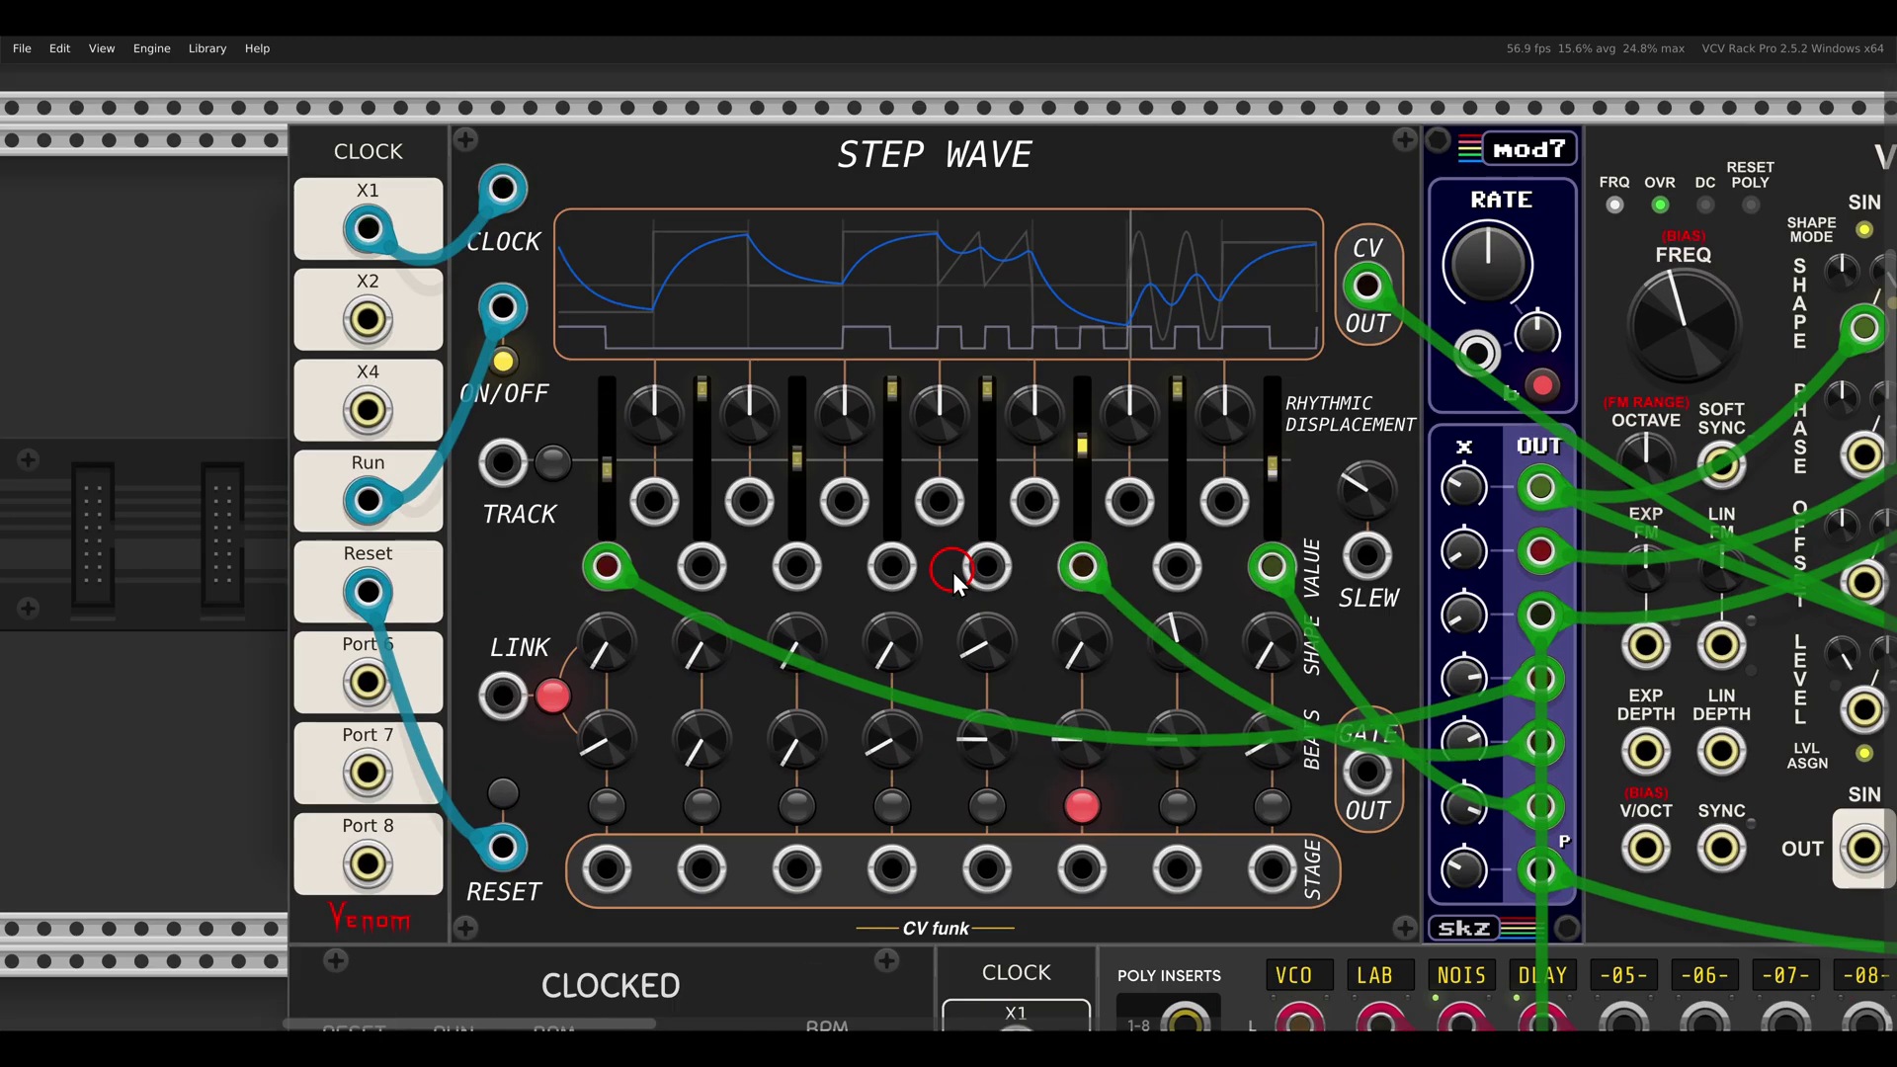
pyautogui.scroll(2, 1008, 578)
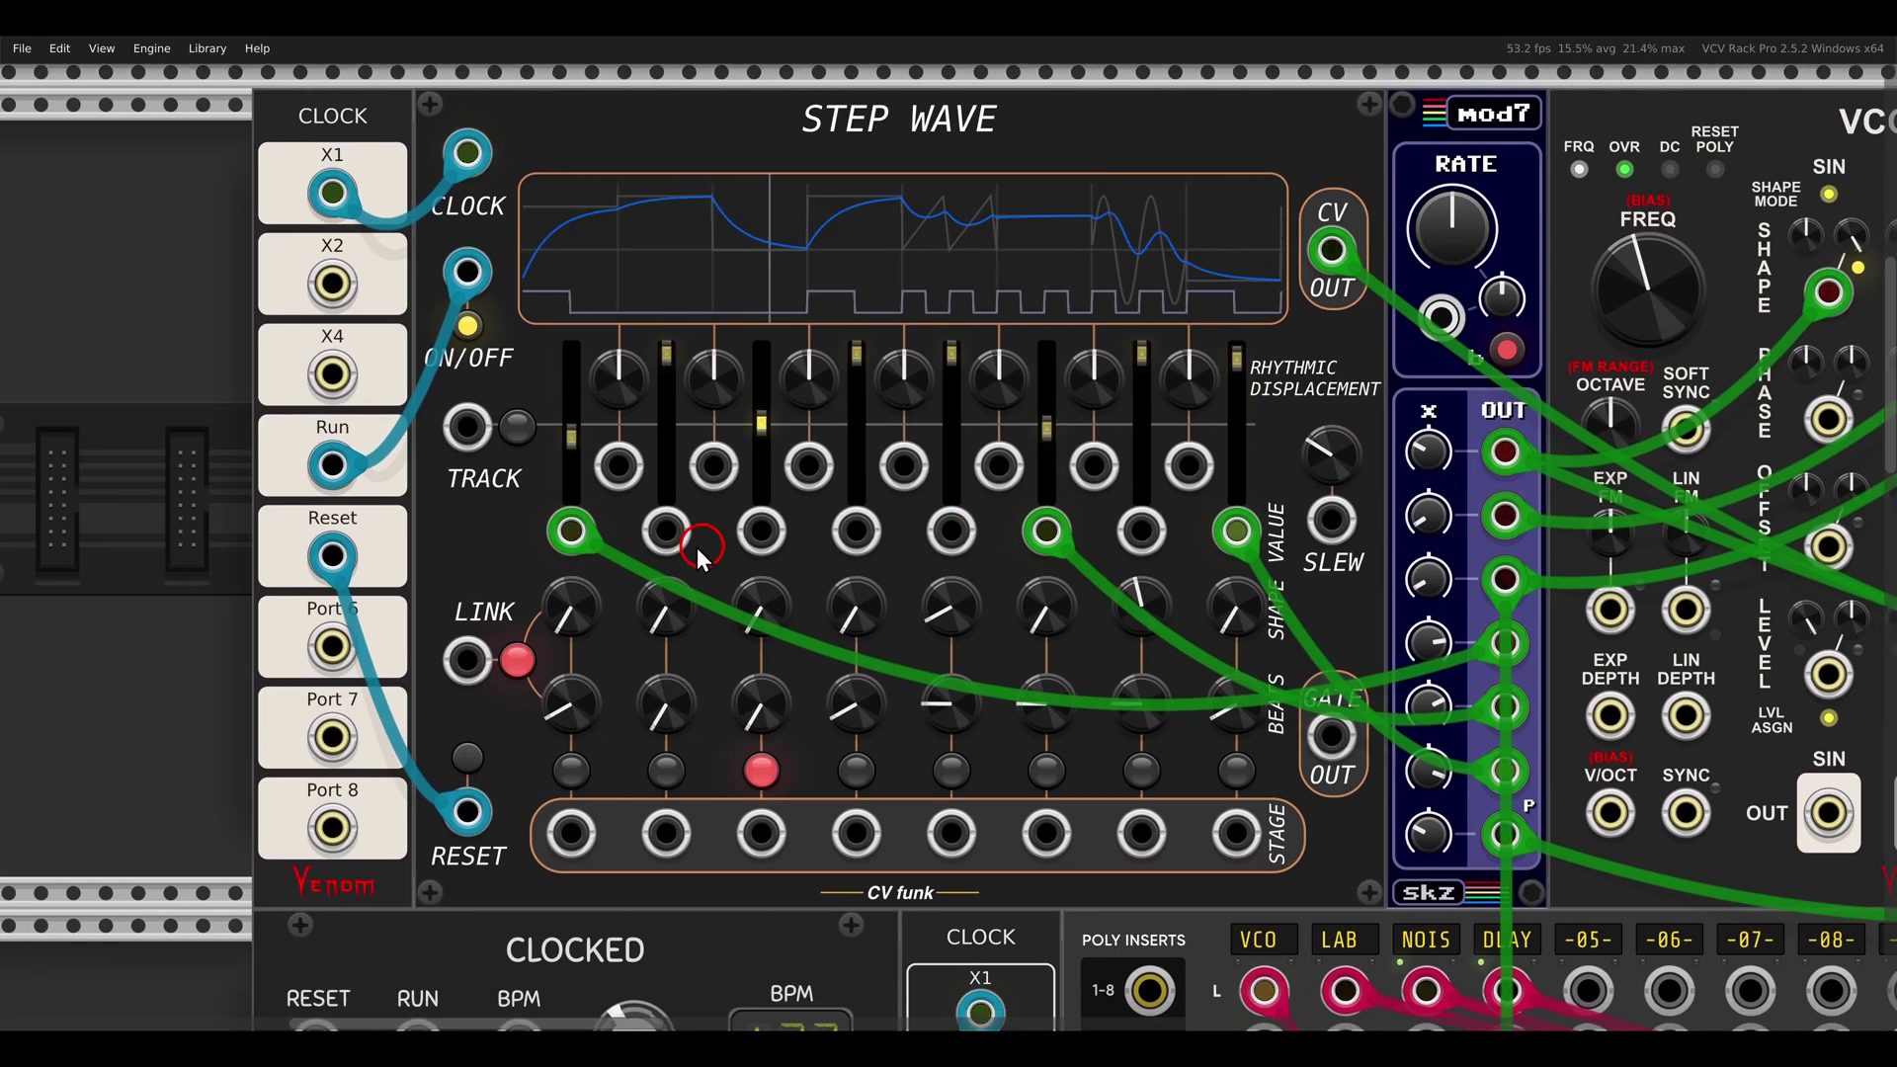
pyautogui.moveTo(501, 492); pyautogui.dragTo(628, 573)
pyautogui.moveTo(977, 495); pyautogui.dragTo(1111, 571)
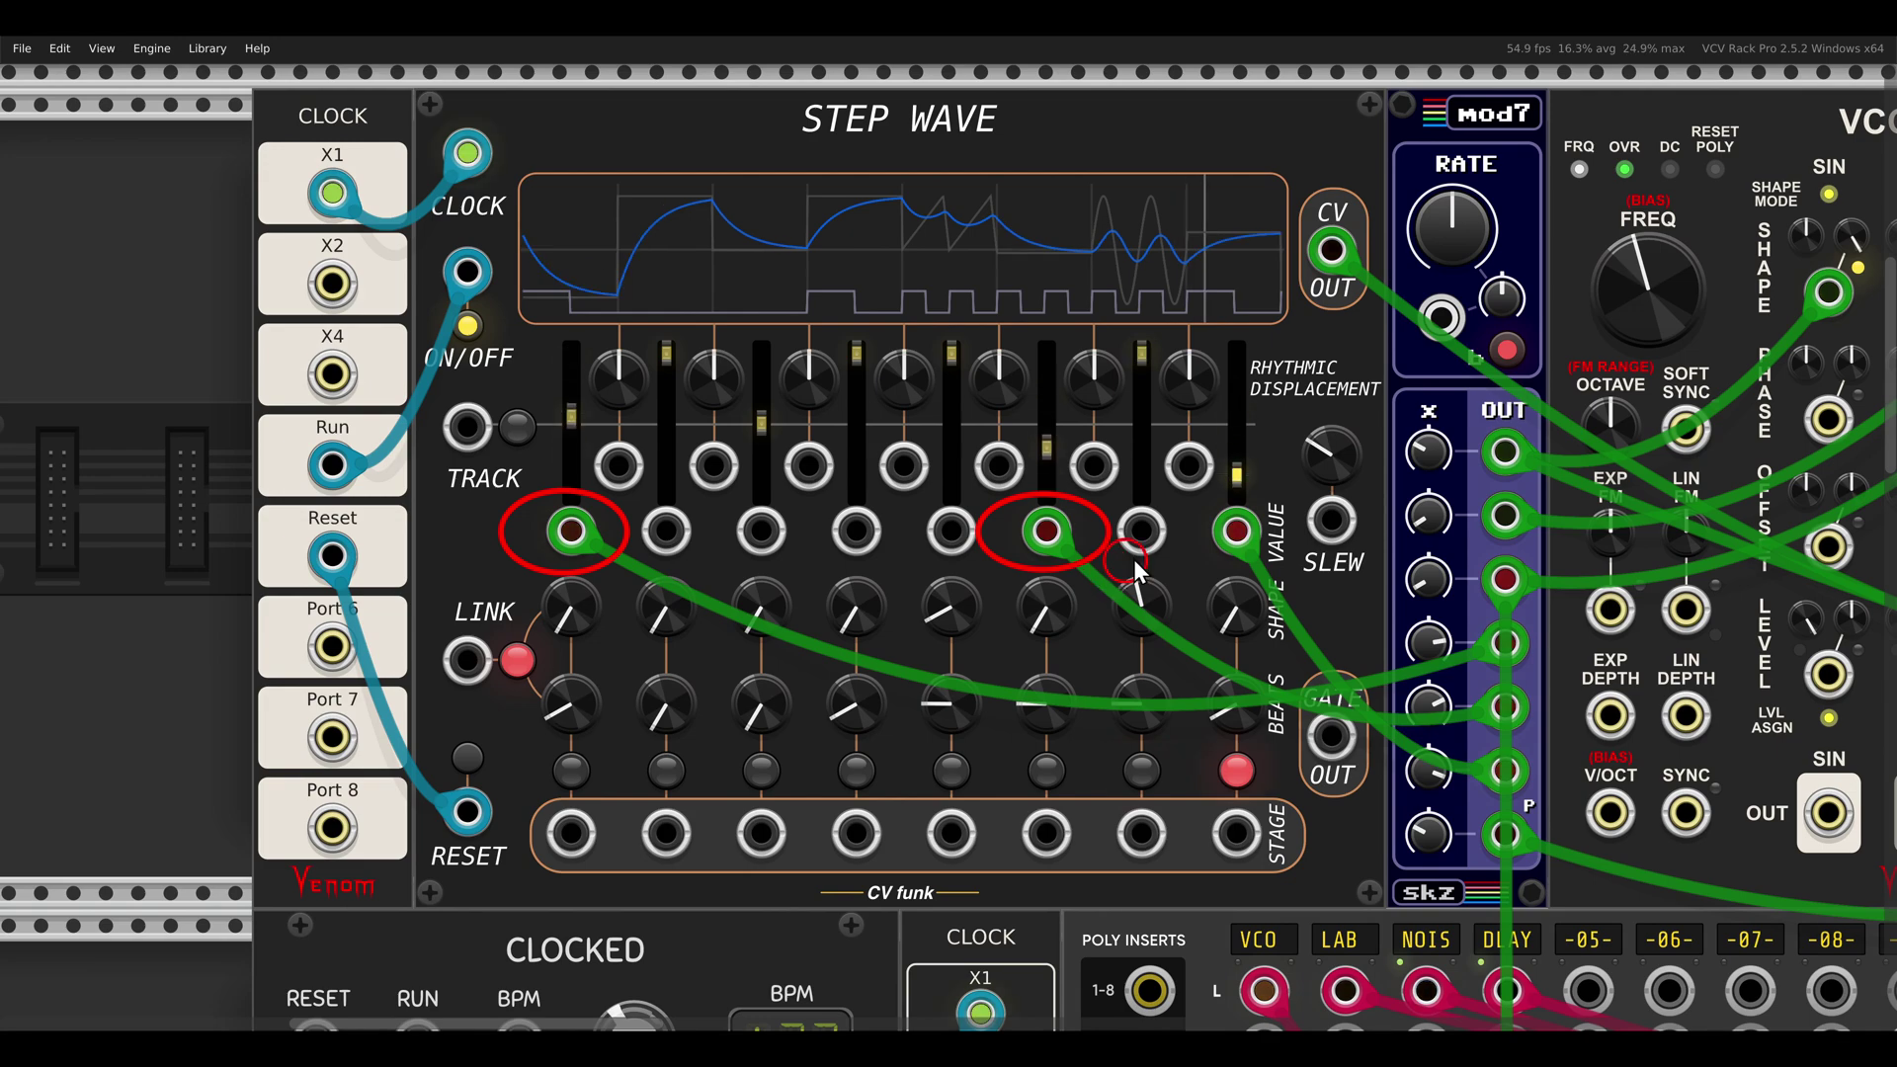
pyautogui.moveTo(1180, 474); pyautogui.dragTo(1291, 583)
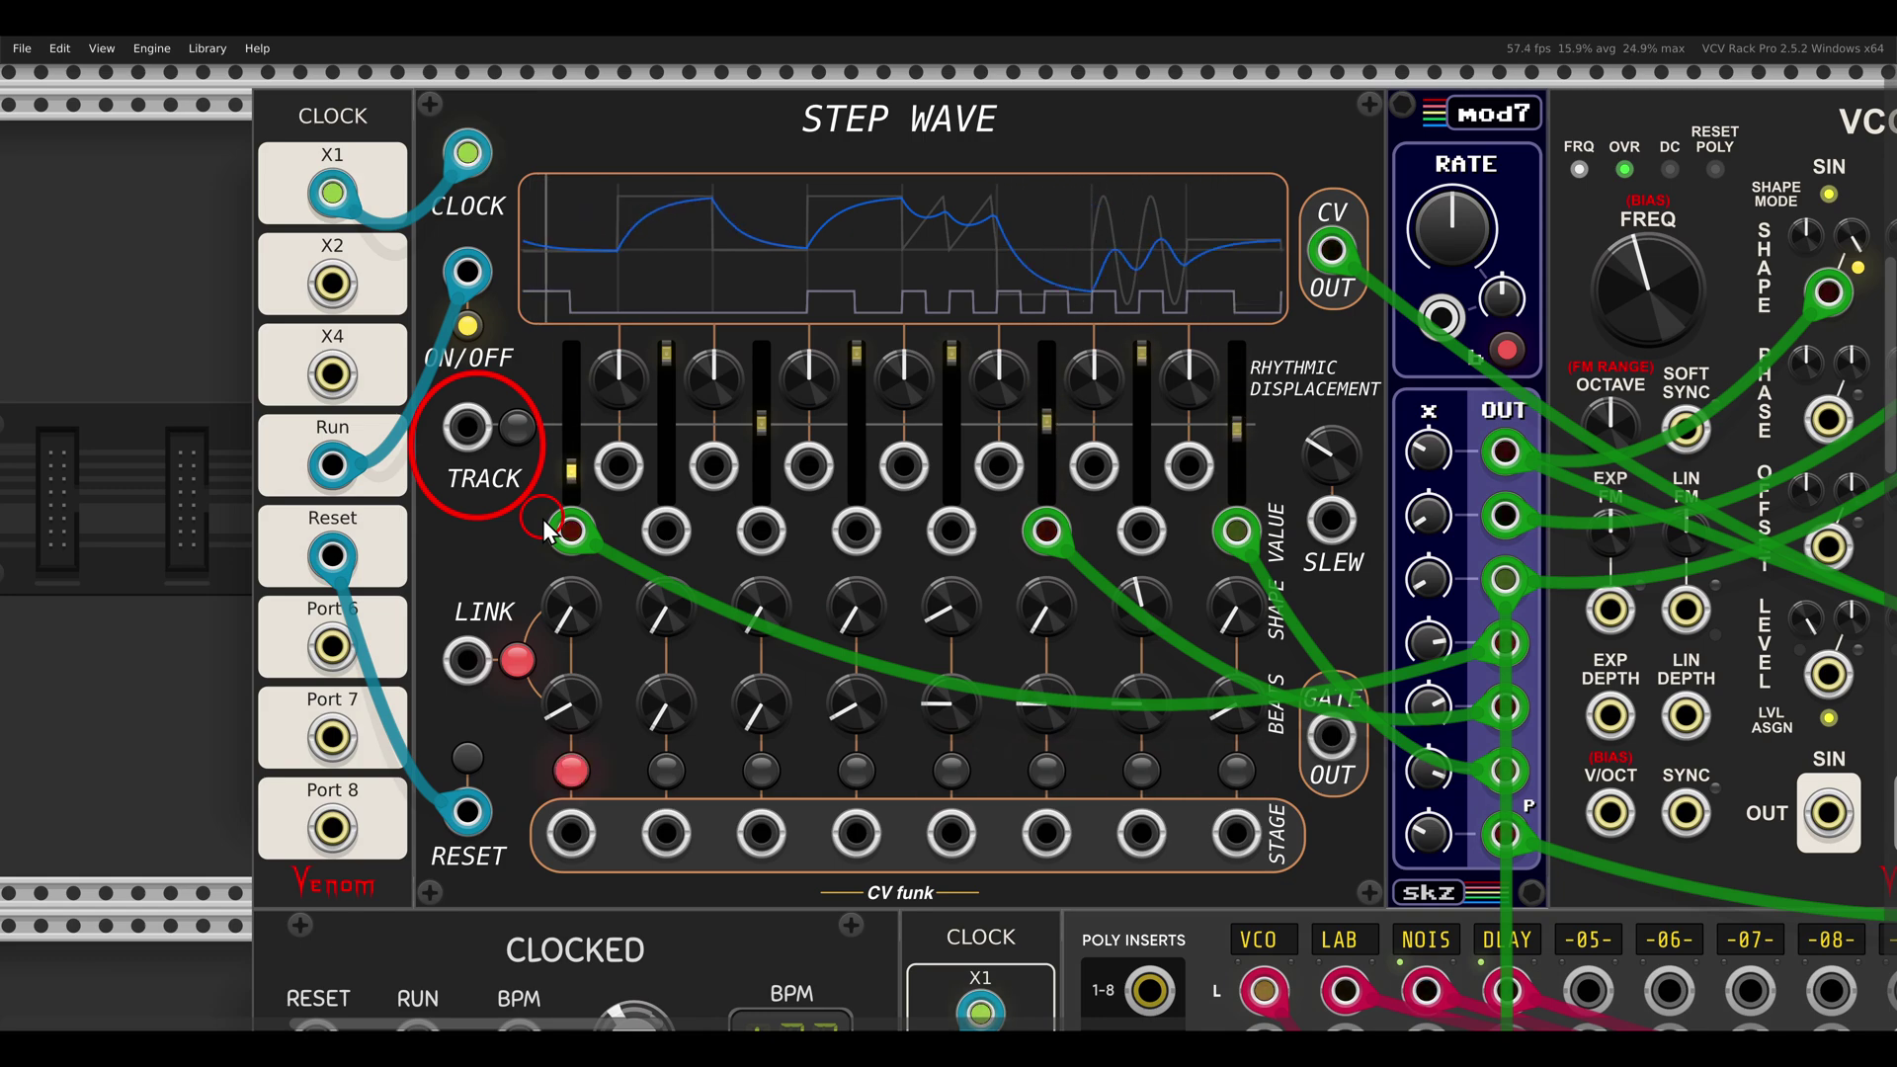
# Turn on Track on the VCO LAB voice's Step Wave
pyautogui.click(520, 443)
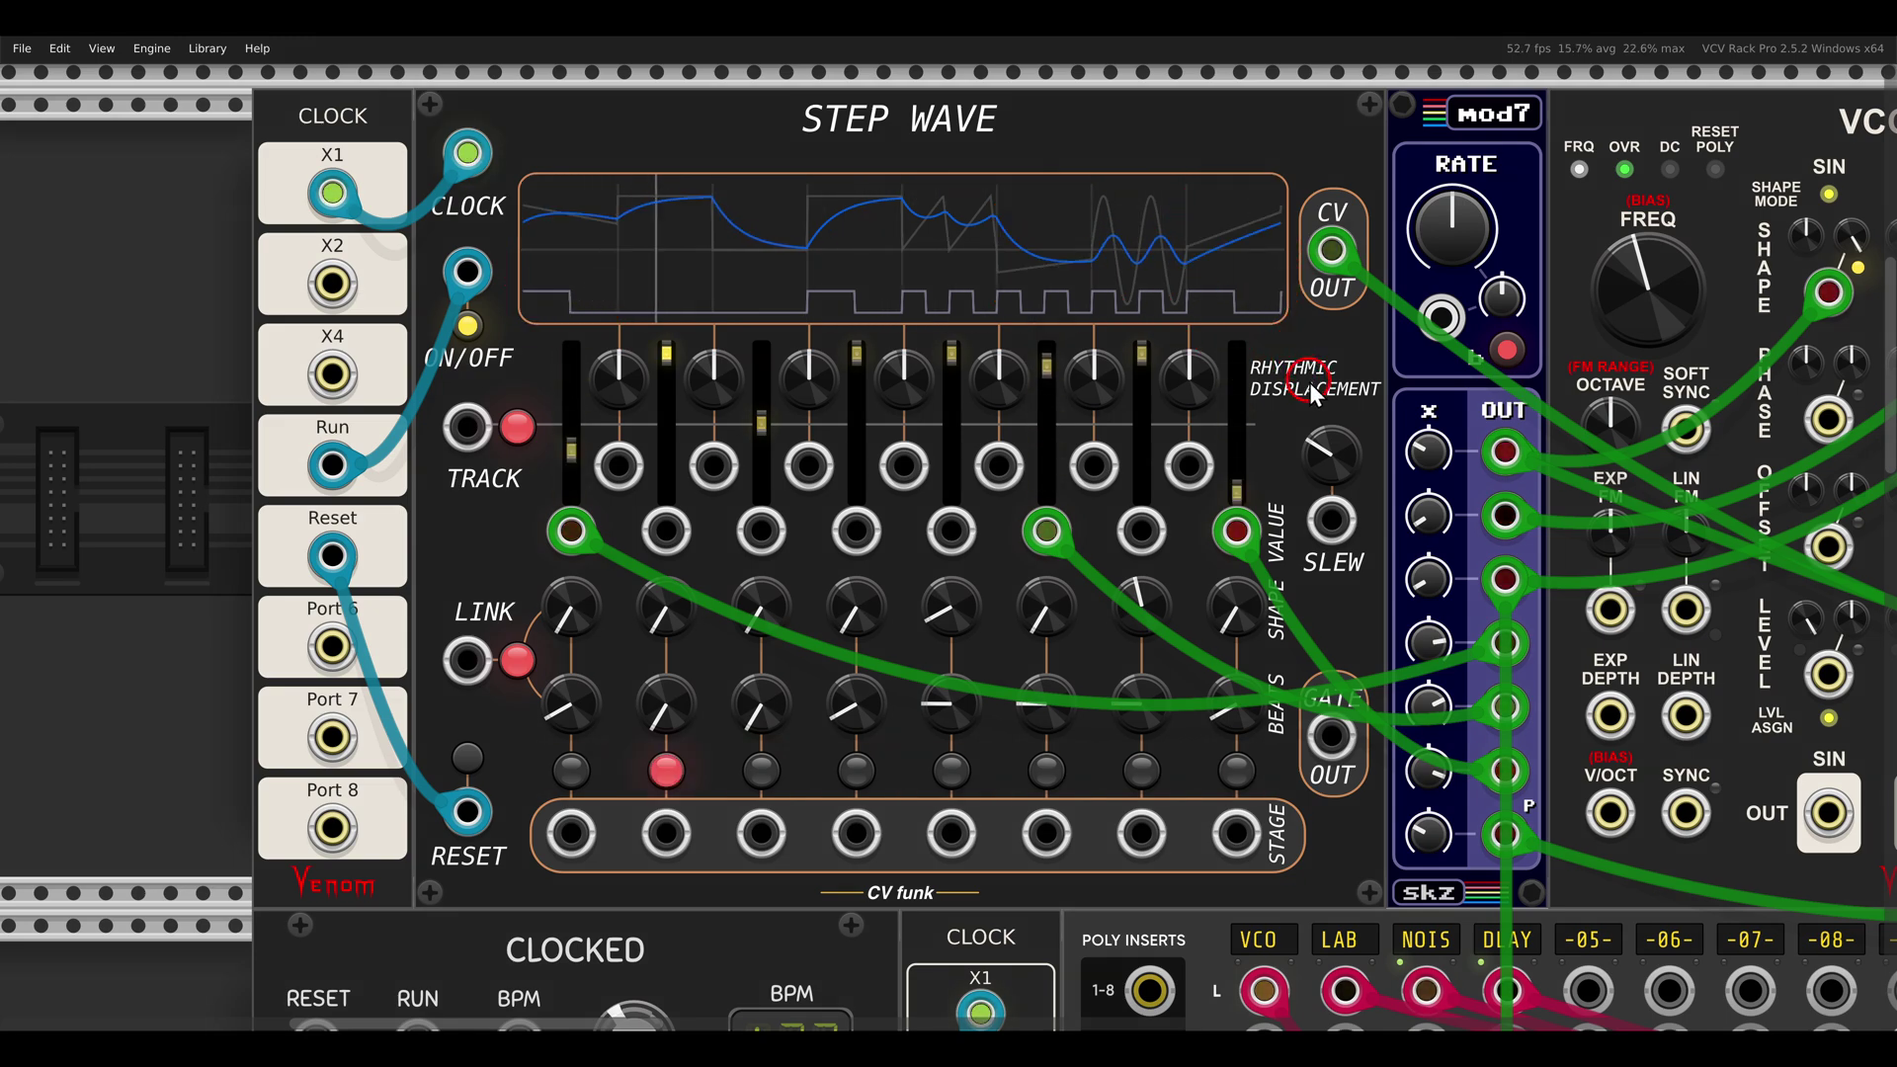
pyautogui.moveTo(1339, 447)
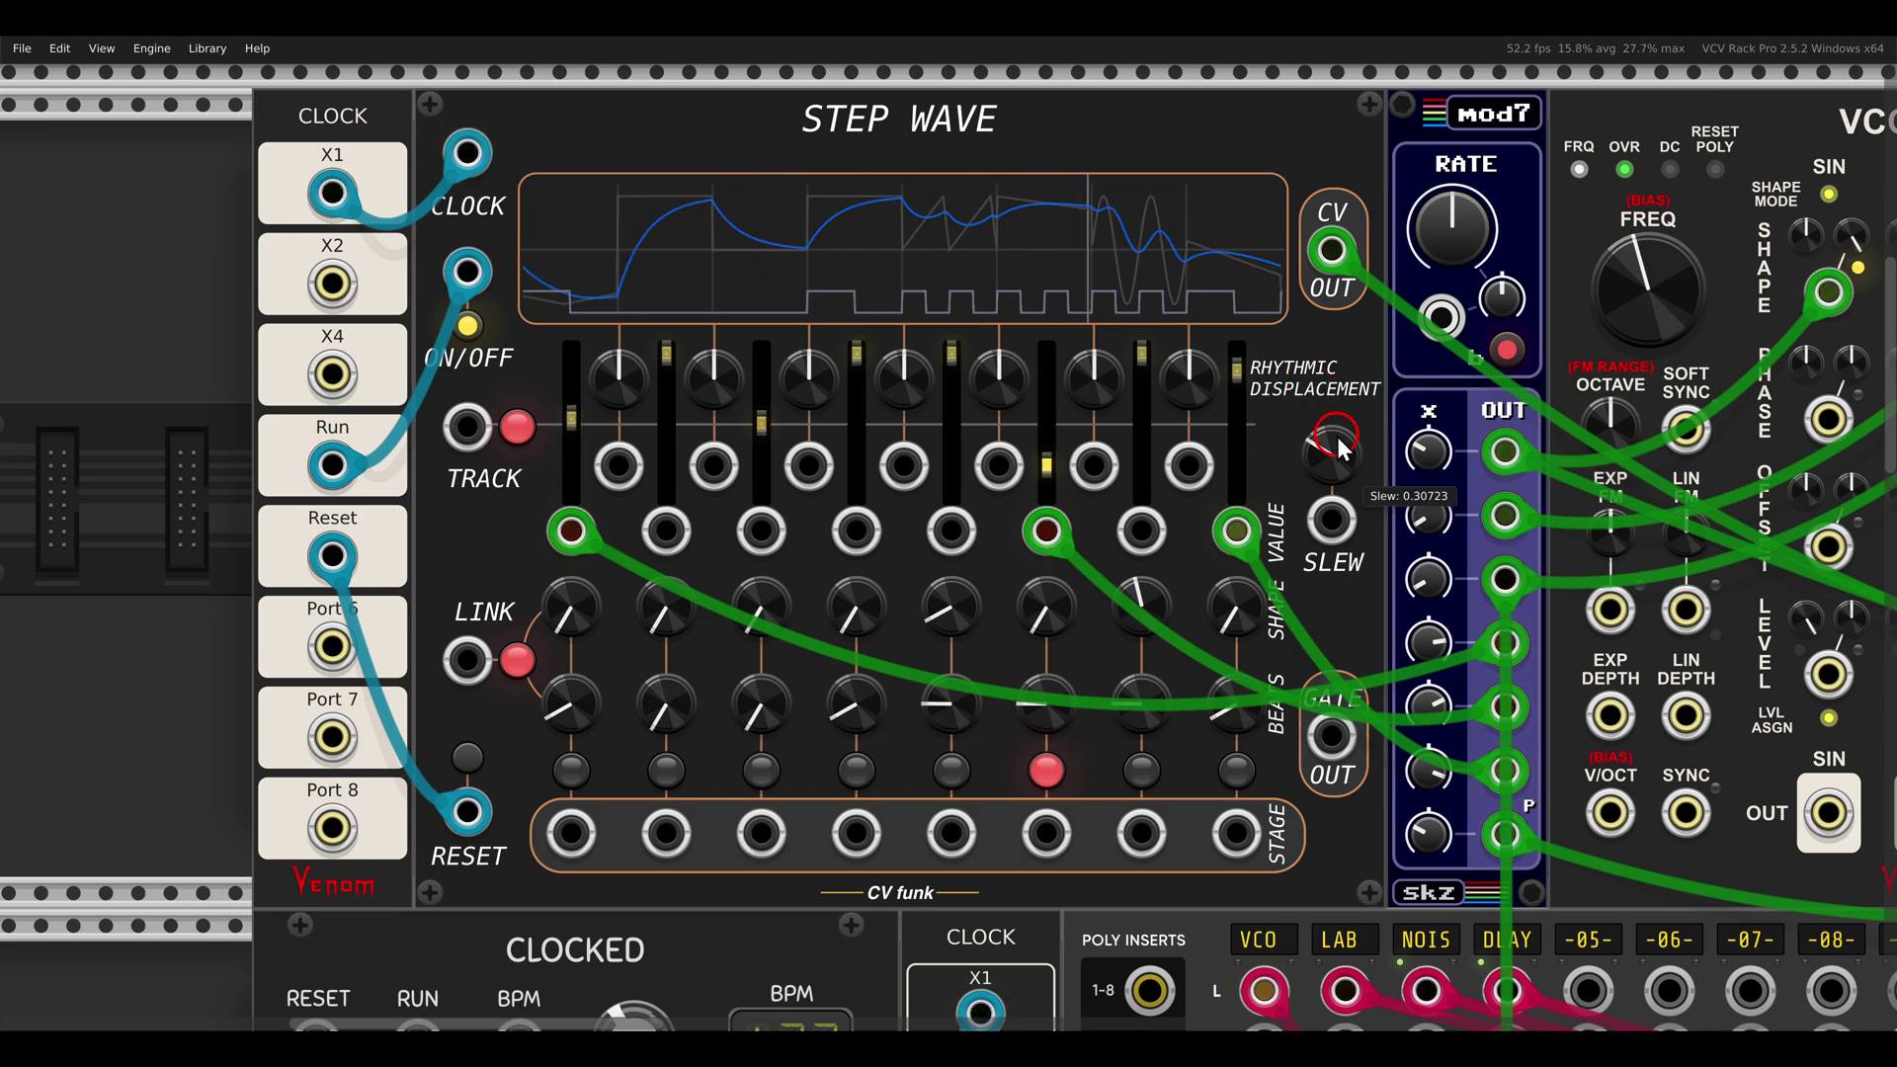
# Turn off solo on the LAB channel of the MixMaster
pyautogui.scroll(-4, 1321, 436)
pyautogui.scroll(-5, 1326, 608)
pyautogui.scroll(-1, 1329, 691)
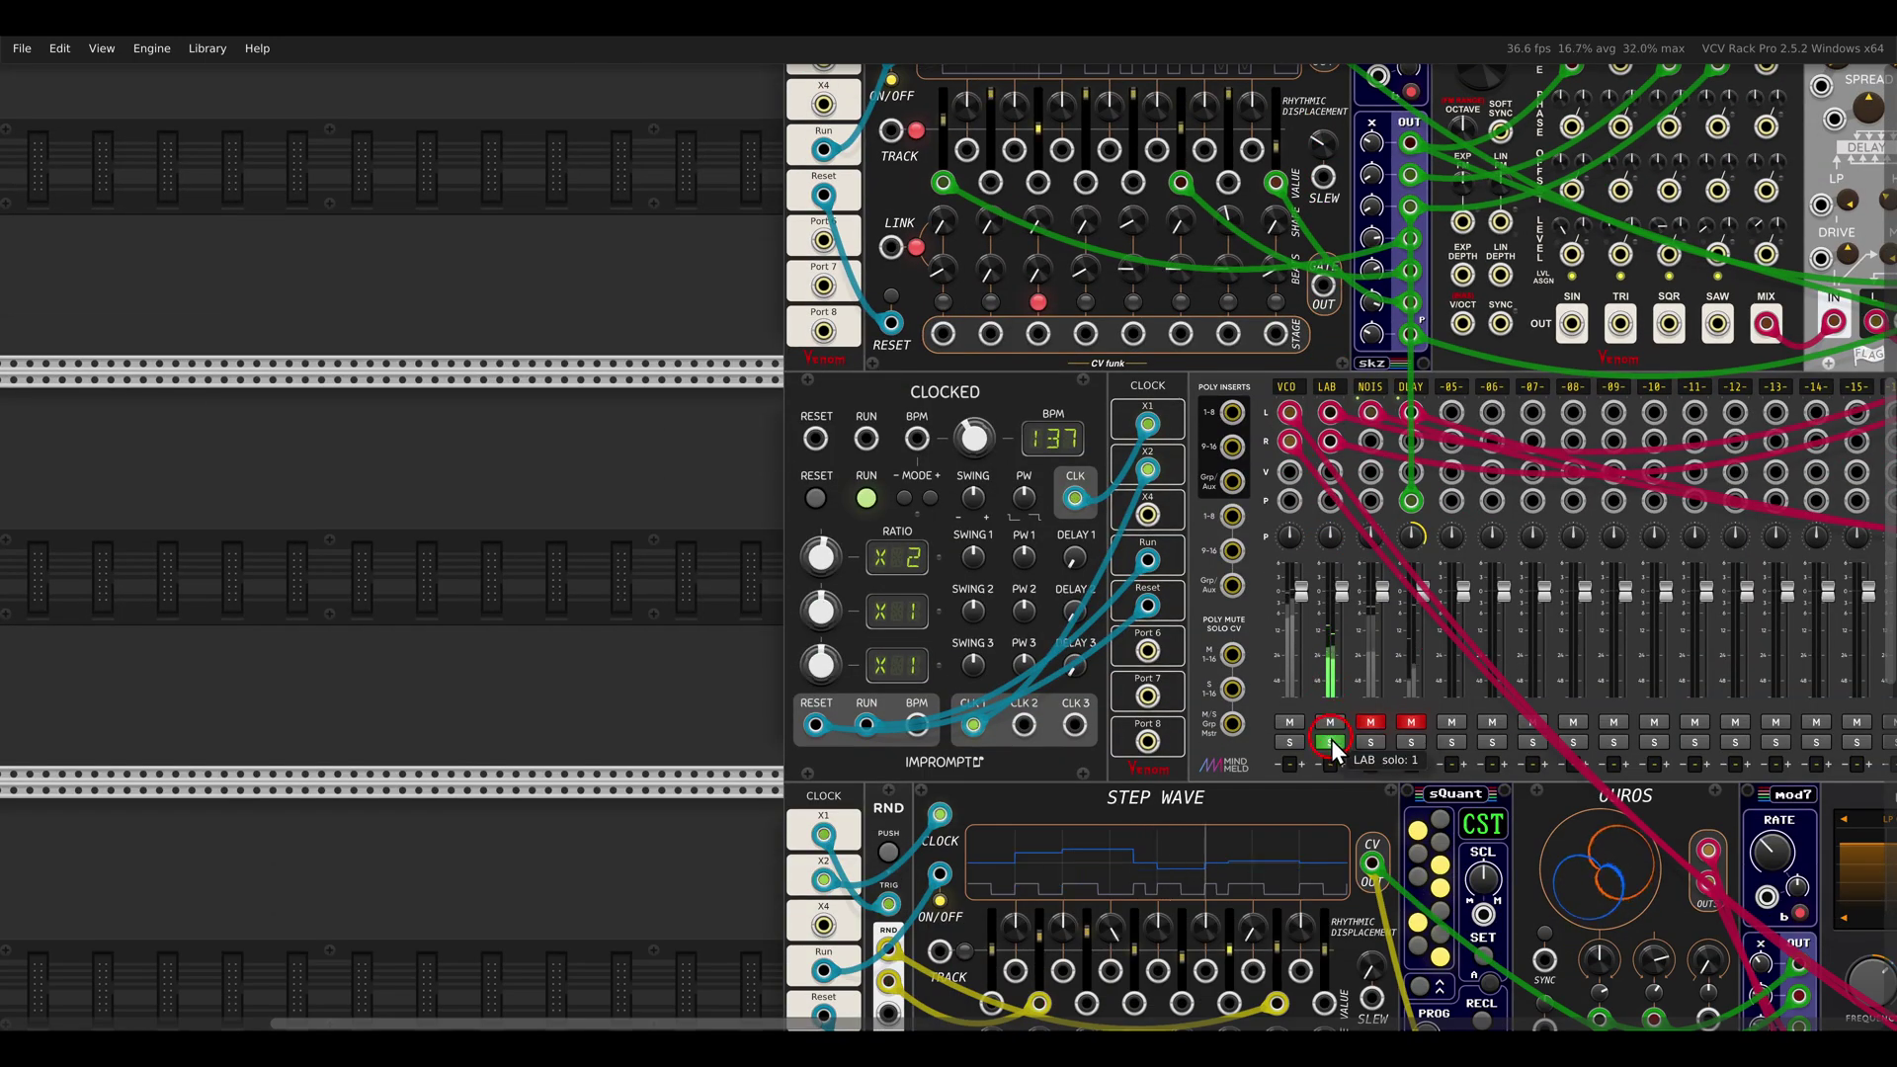
# Examine how the noise voice's Step Wave feeds CV to the Tangents filter and gates to the ADSR EG, including its MixMaster channel
pyautogui.moveTo(1553, 336); pyautogui.dragTo(1219, 640)
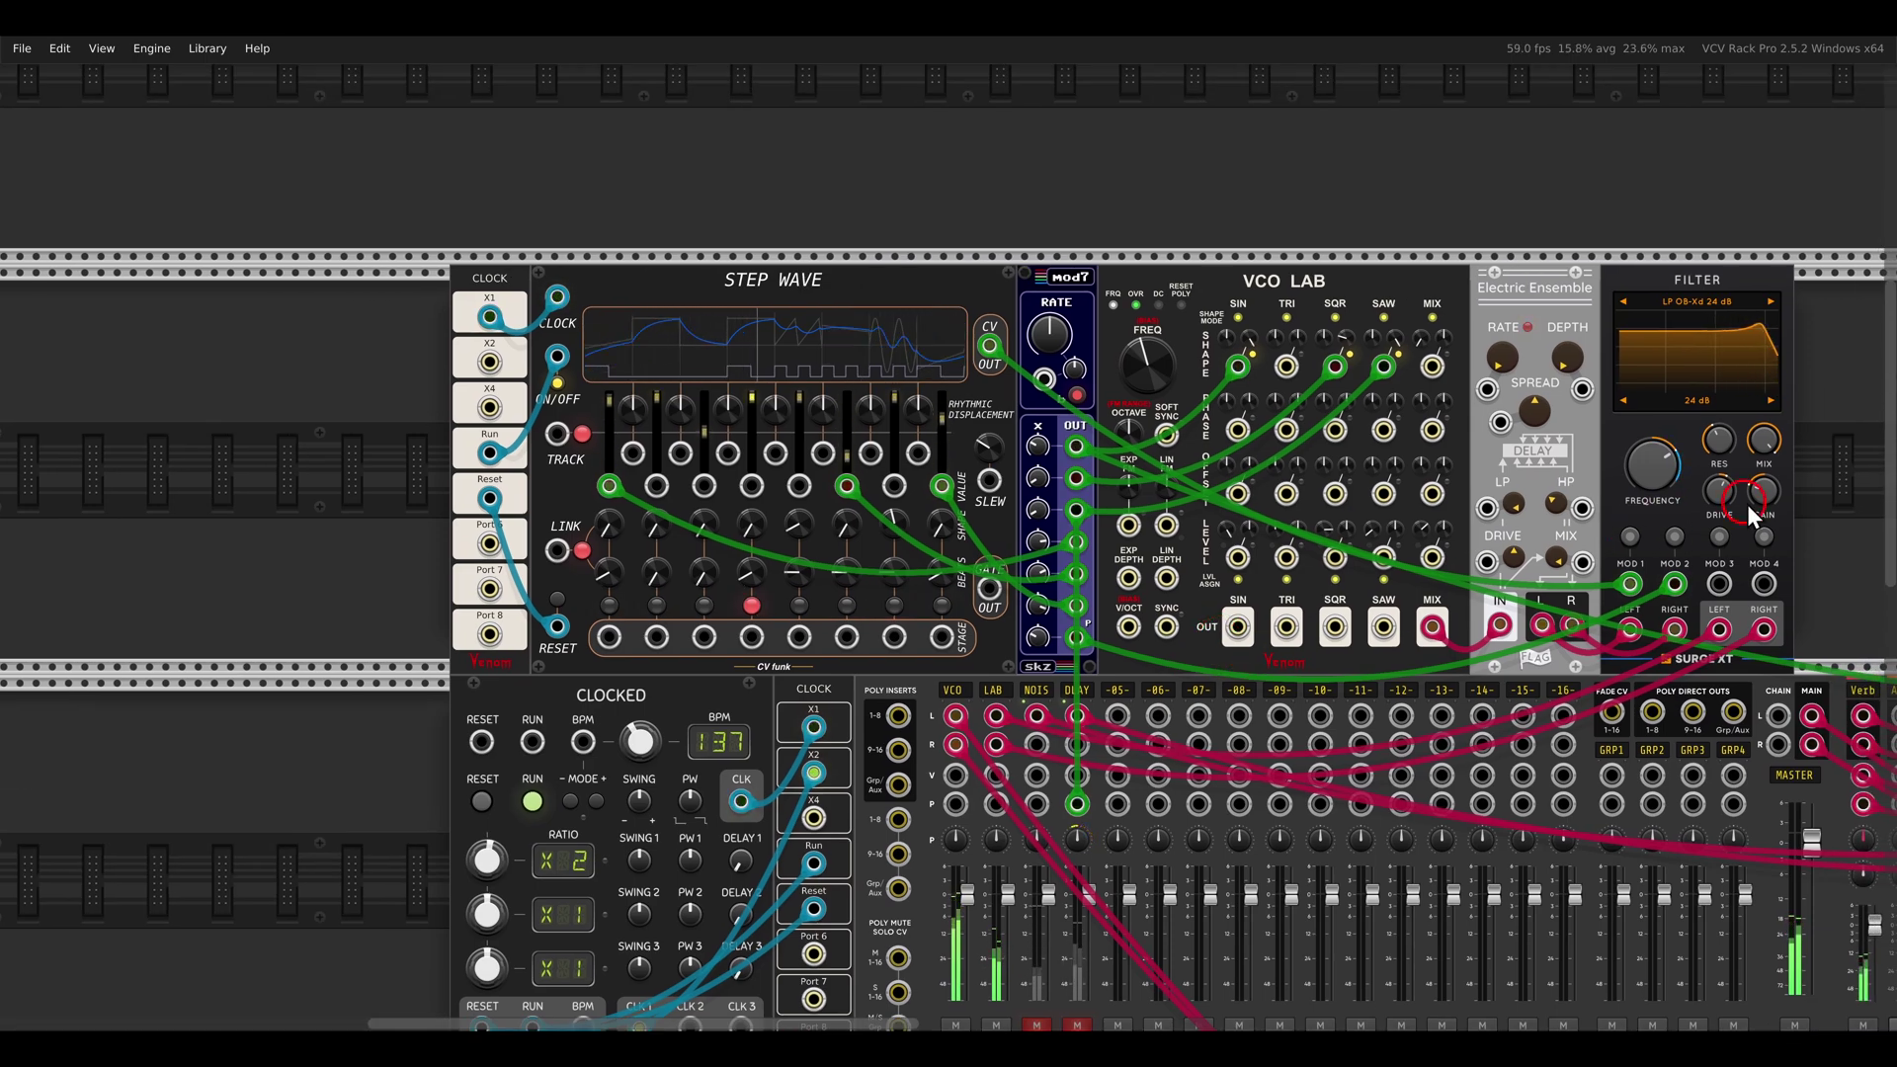
pyautogui.moveTo(1782, 498); pyautogui.dragTo(356, 483)
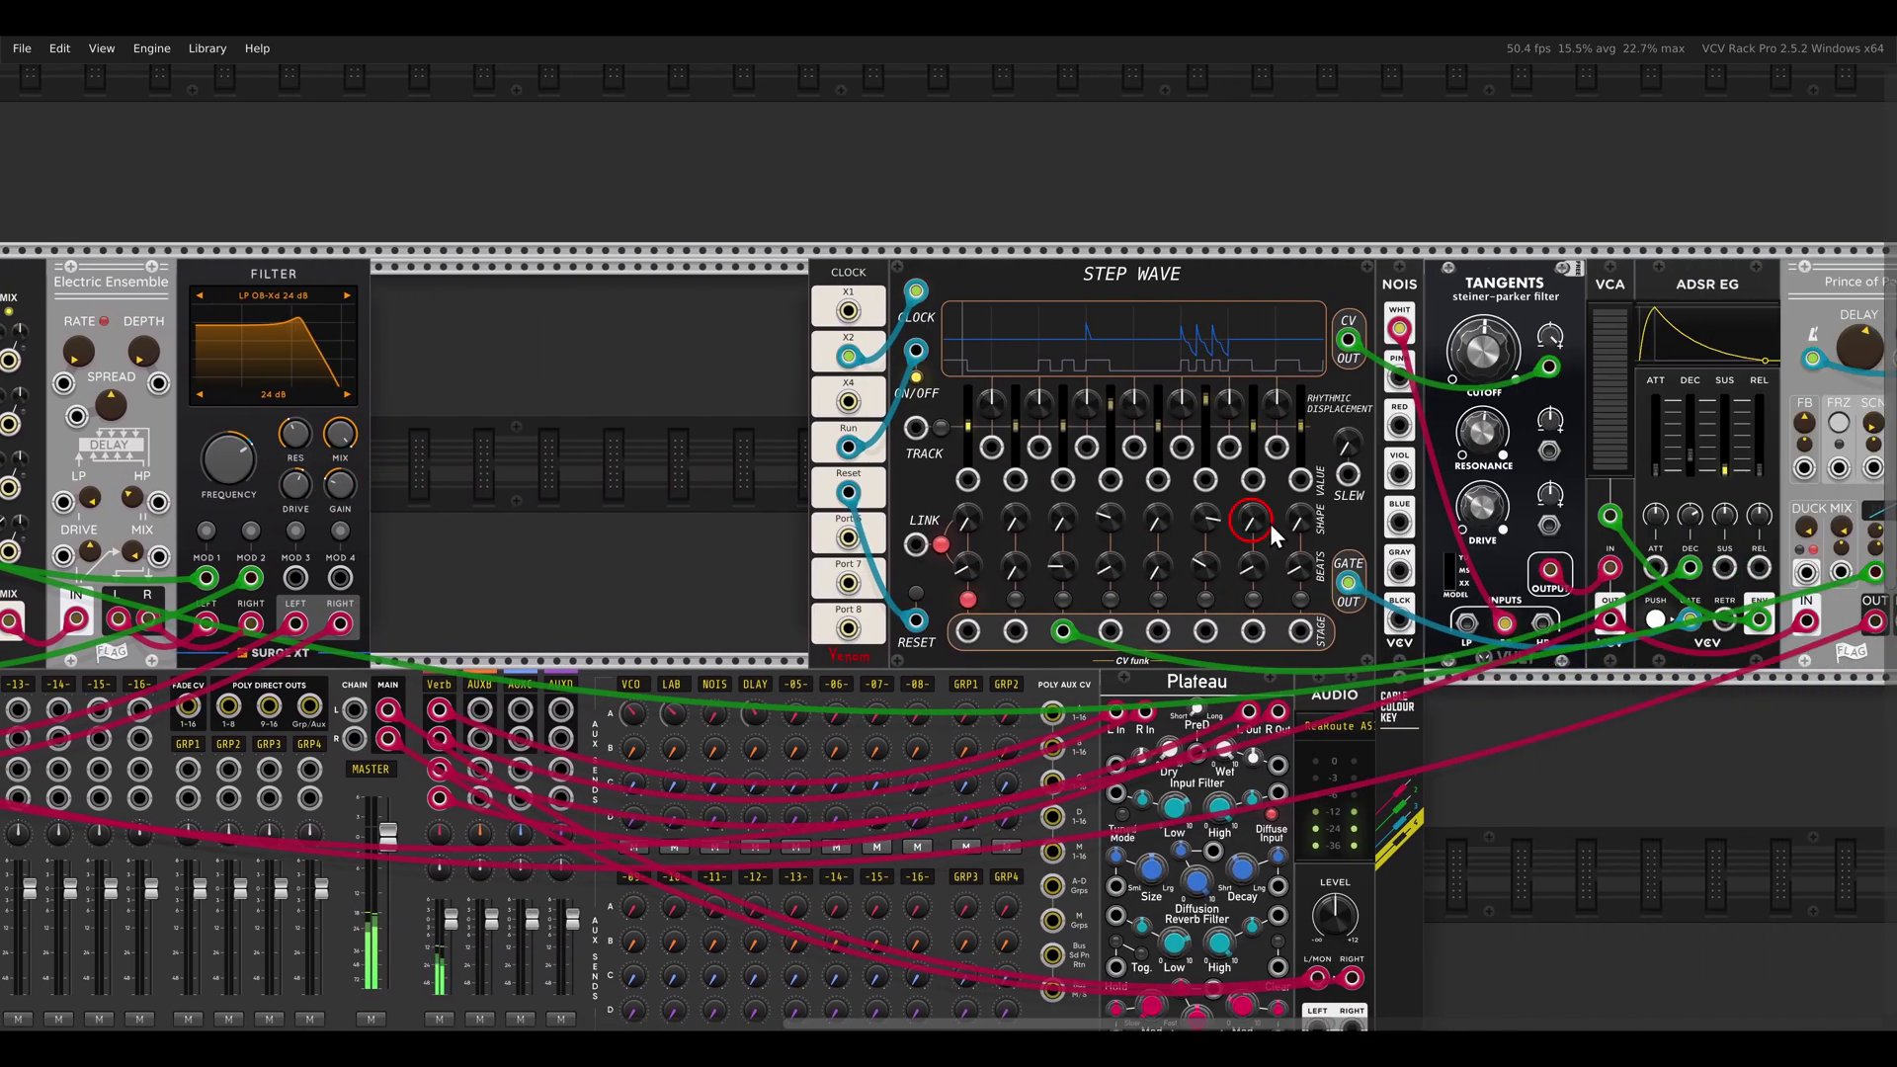
pyautogui.moveTo(1372, 502); pyautogui.dragTo(984, 488)
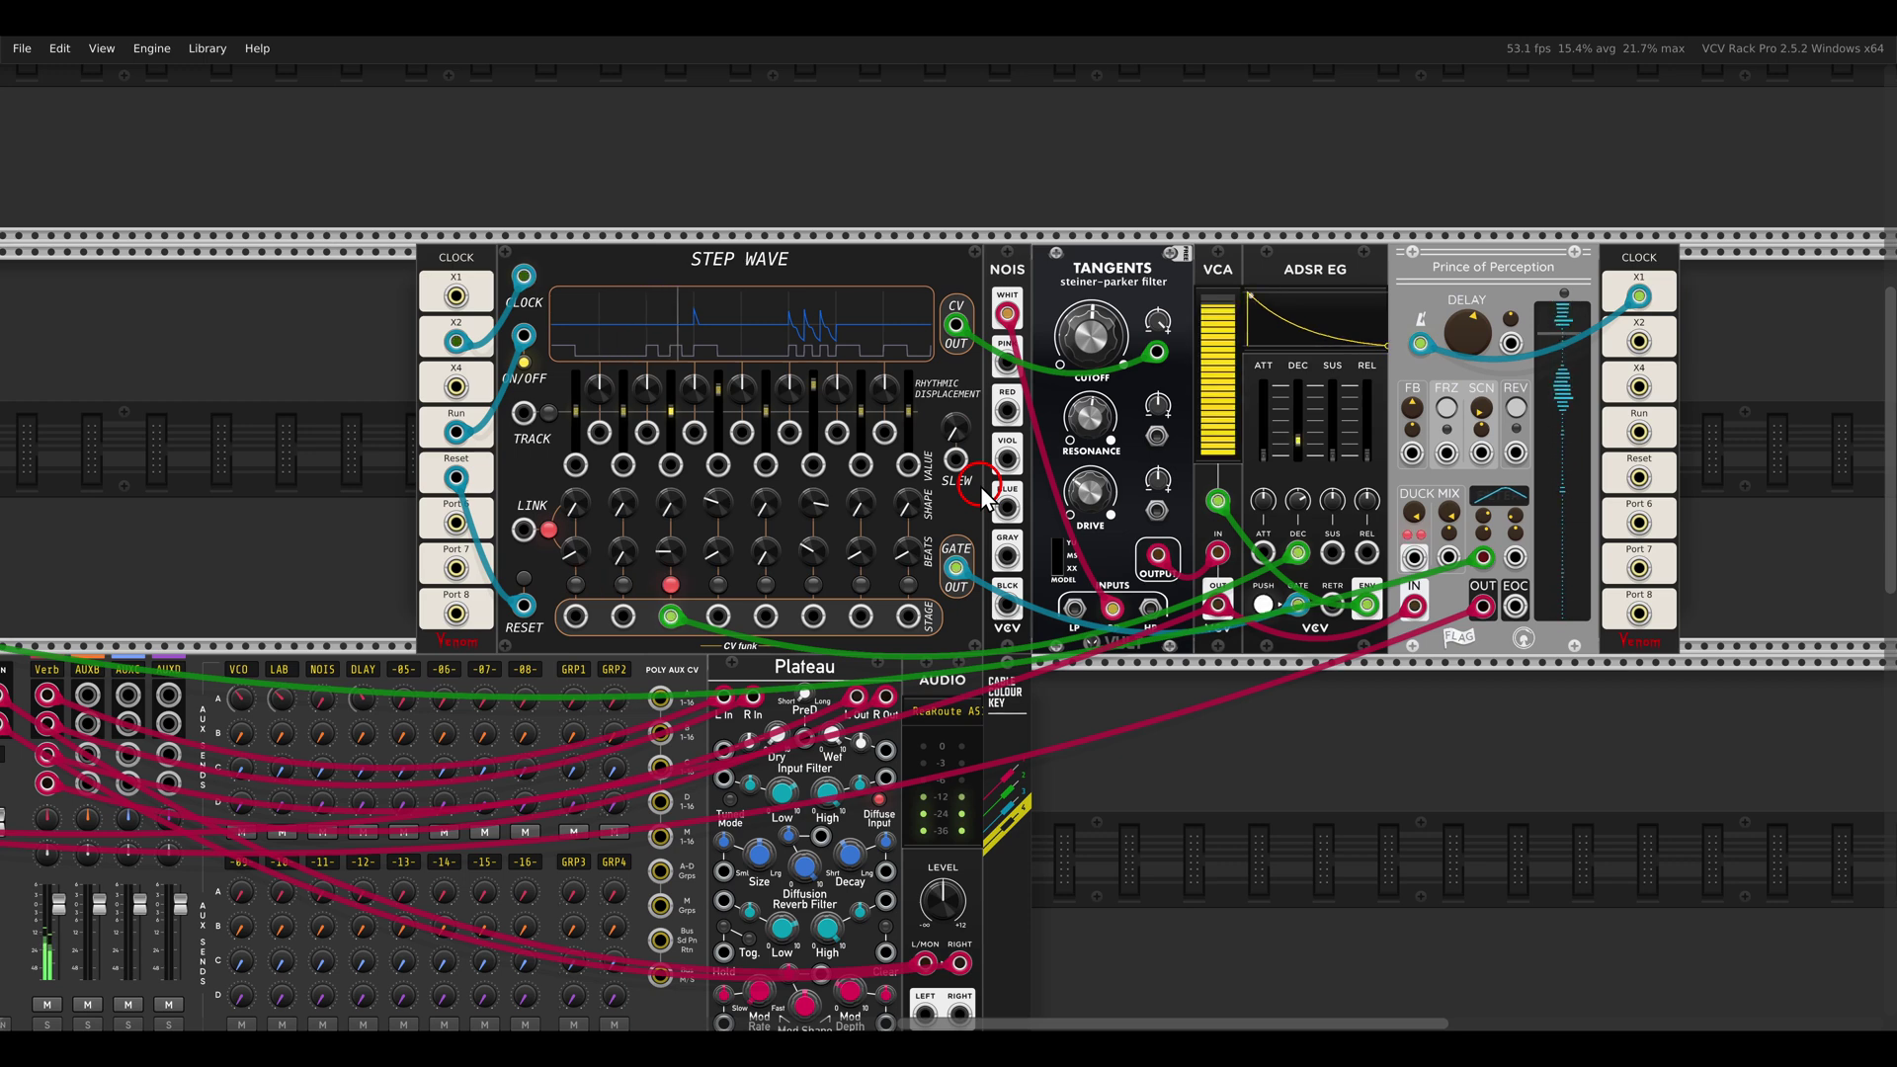
pyautogui.scroll(2, 1160, 424)
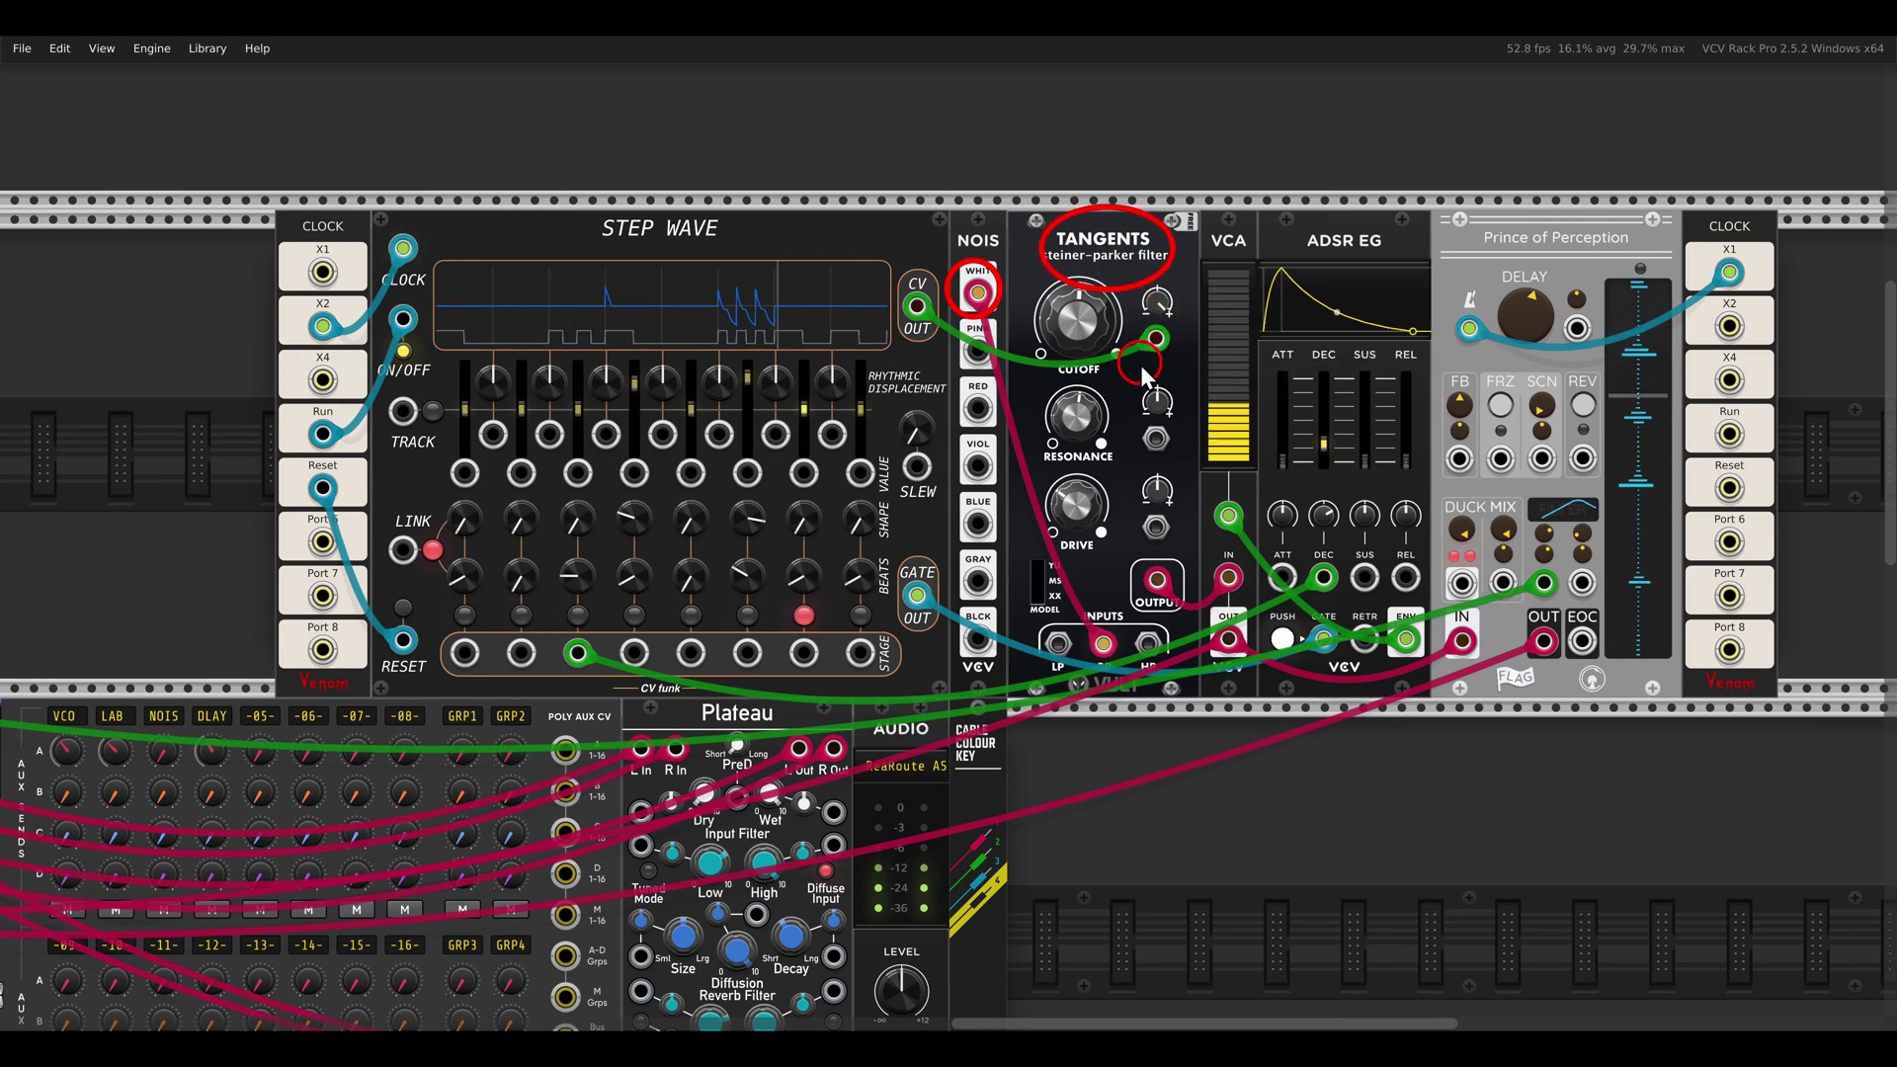
pyautogui.moveTo(989, 412); pyautogui.dragTo(1198, 397)
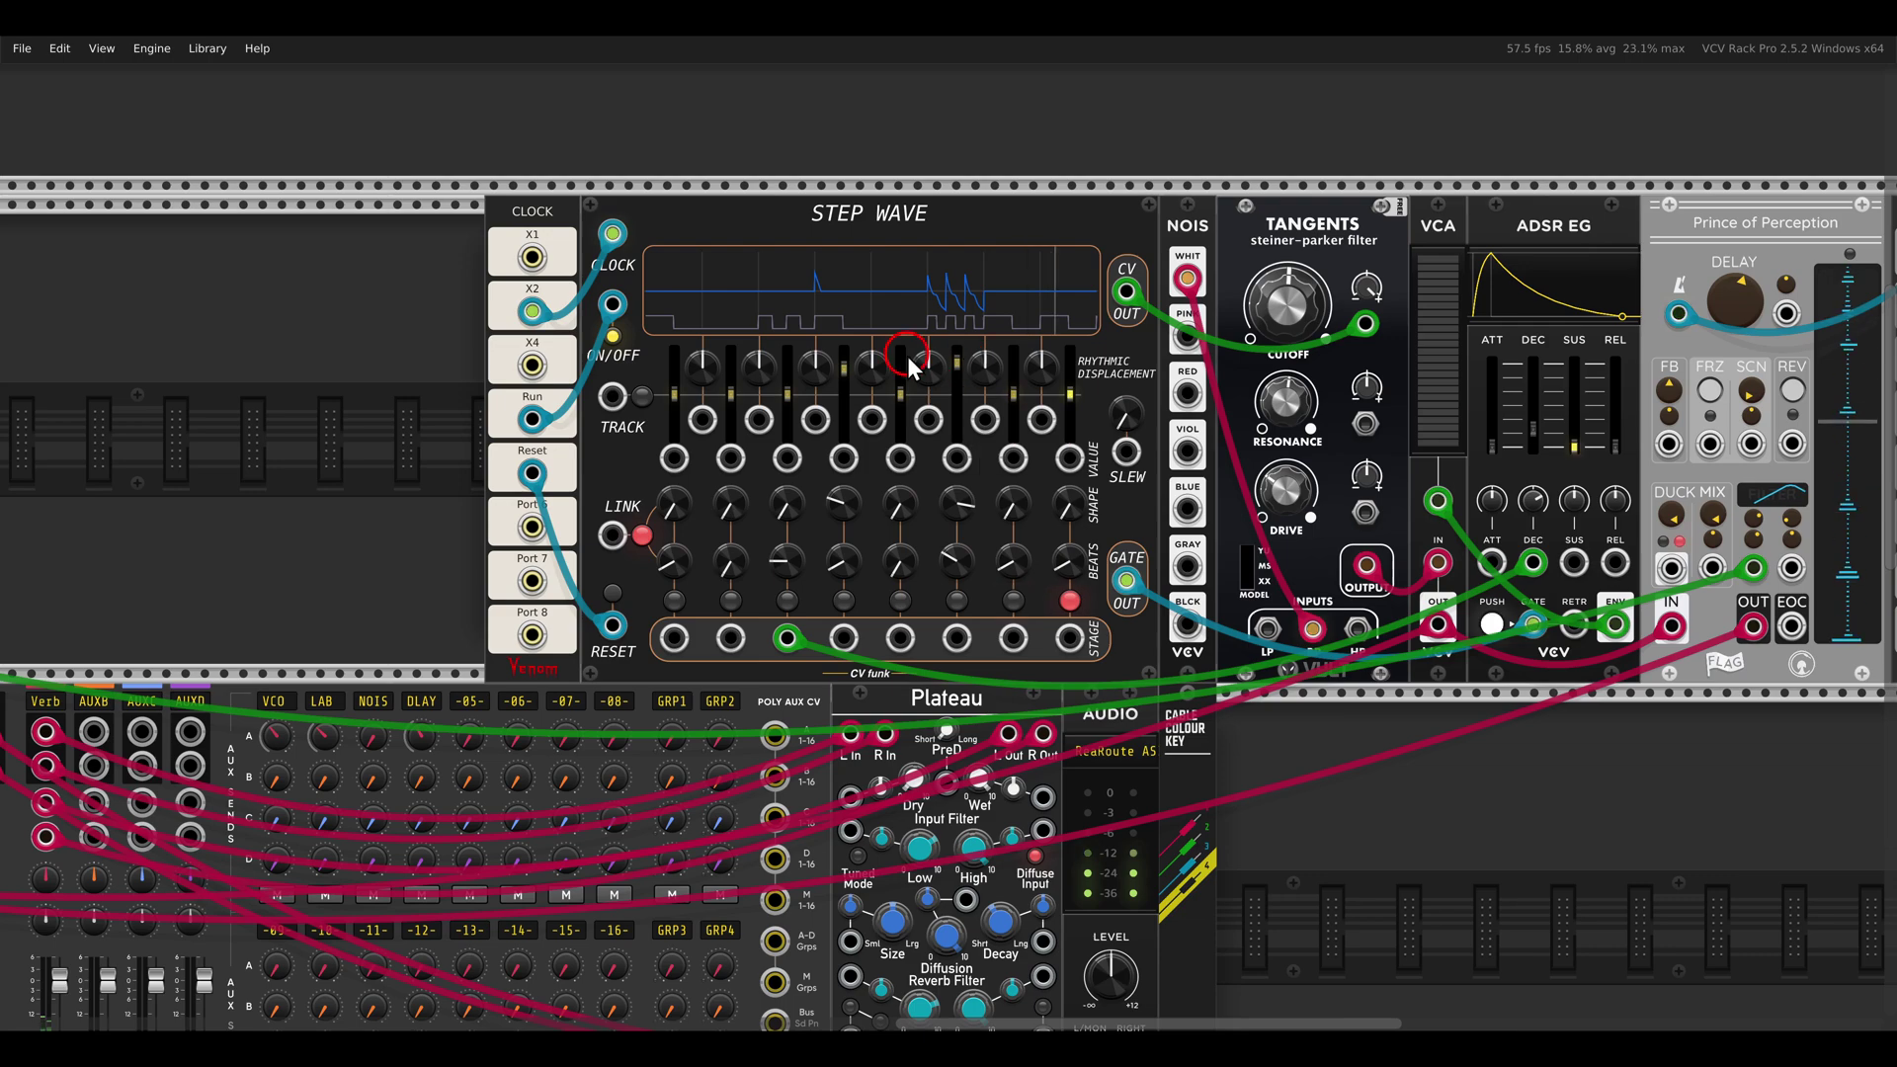
pyautogui.scroll(2, 870, 358)
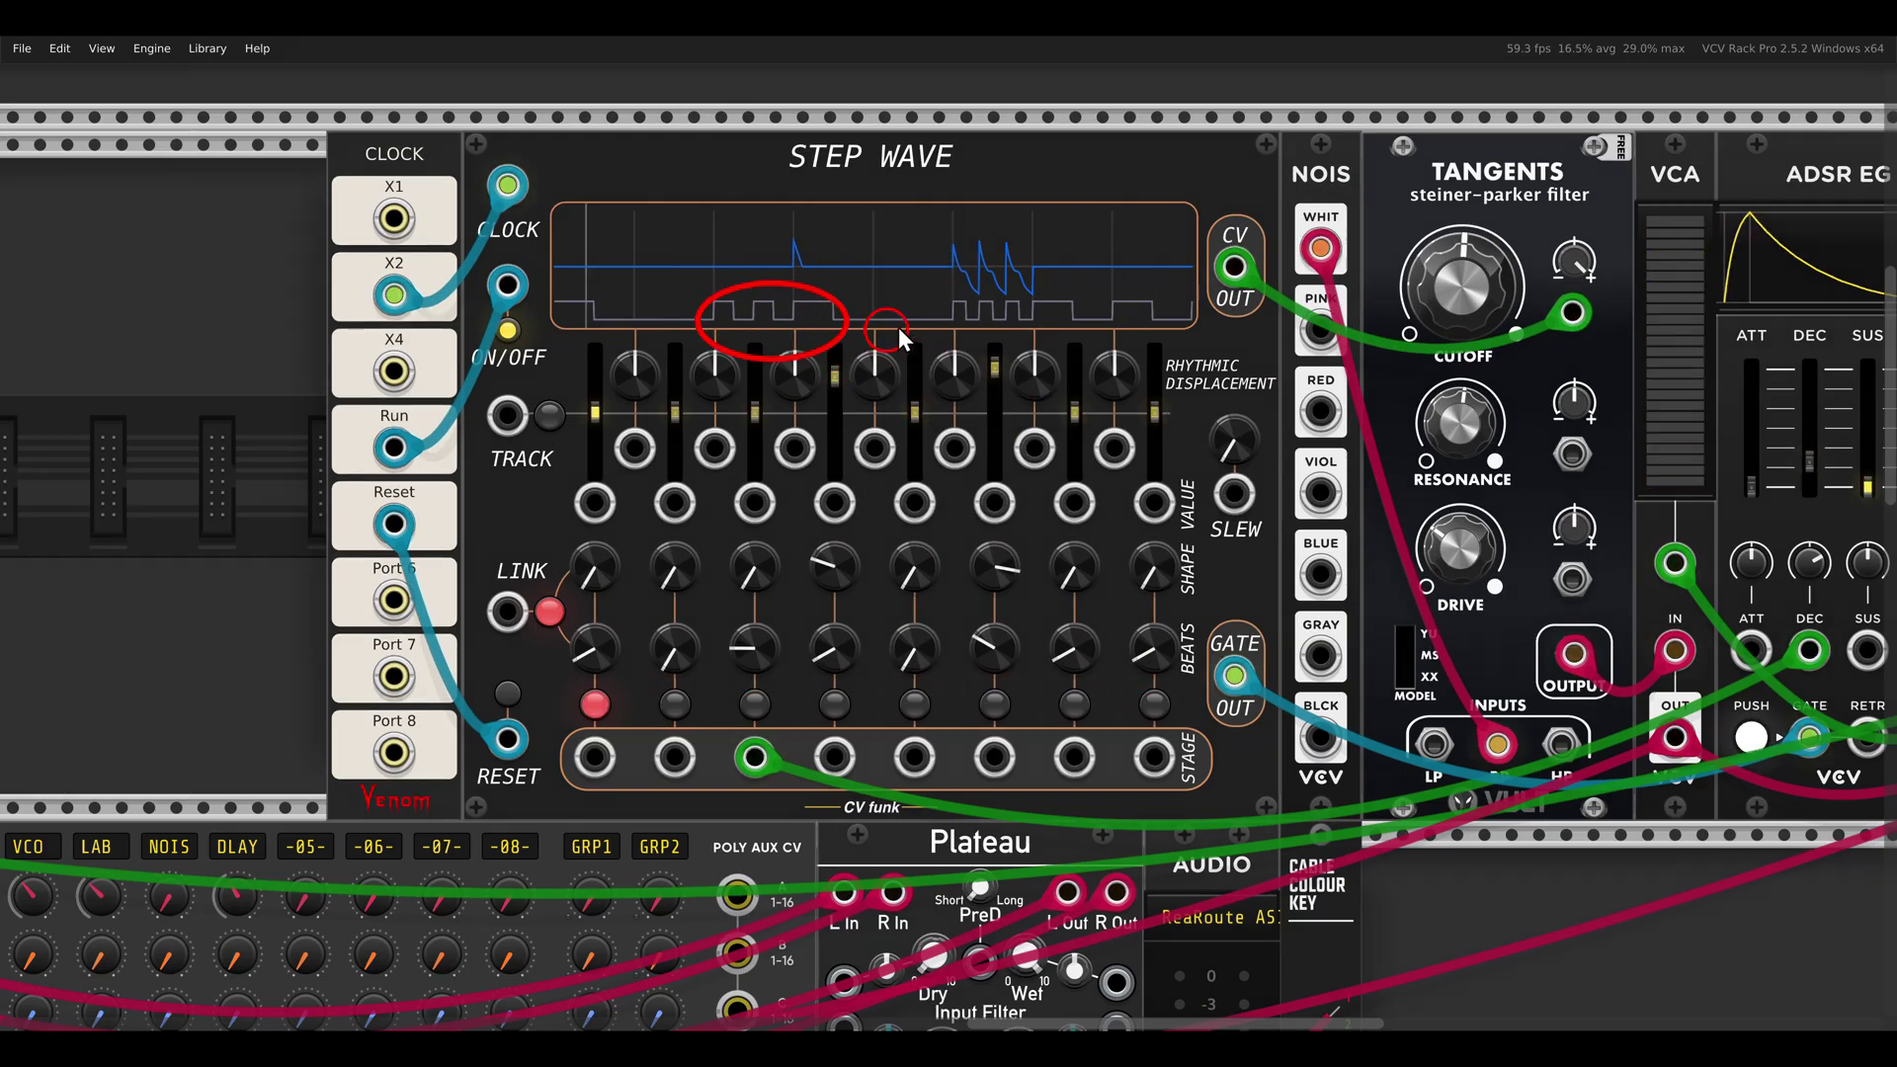
pyautogui.scroll(-3, 905, 399)
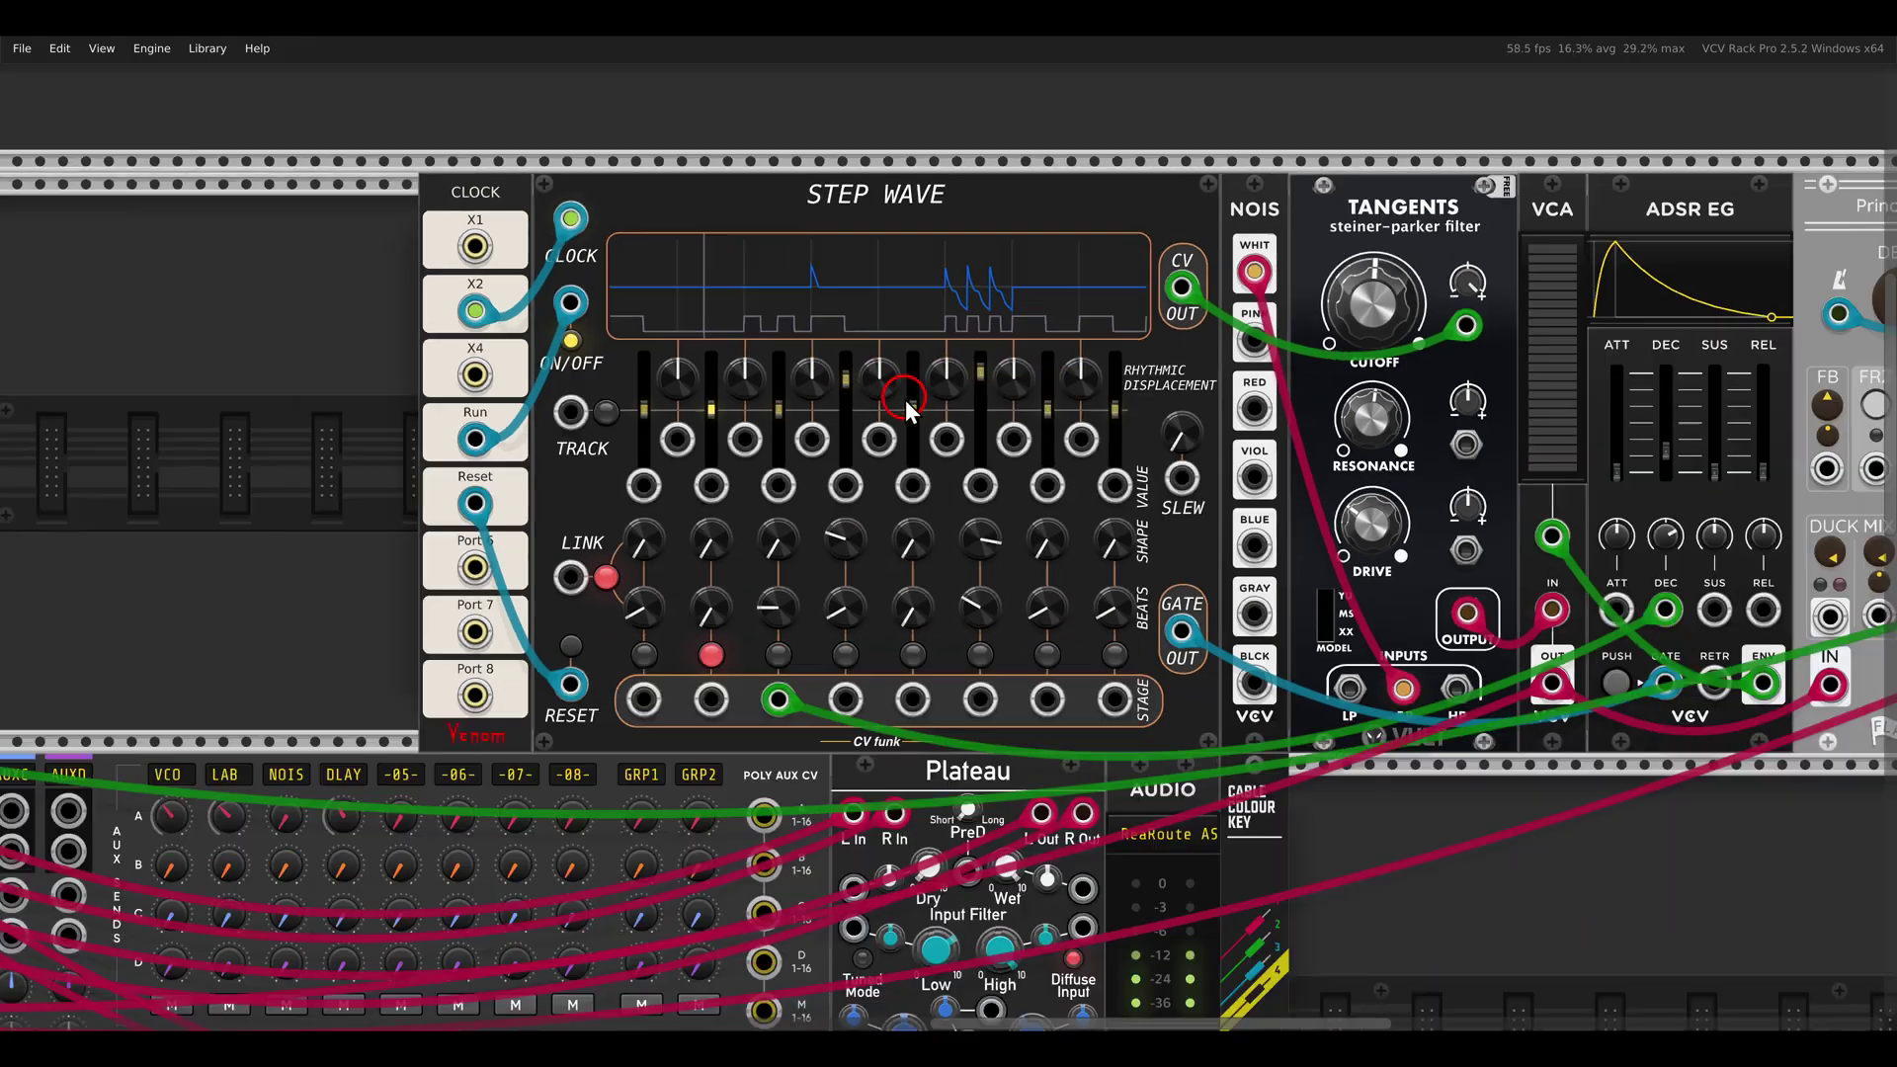
pyautogui.moveTo(579, 790); pyautogui.dragTo(1608, 468)
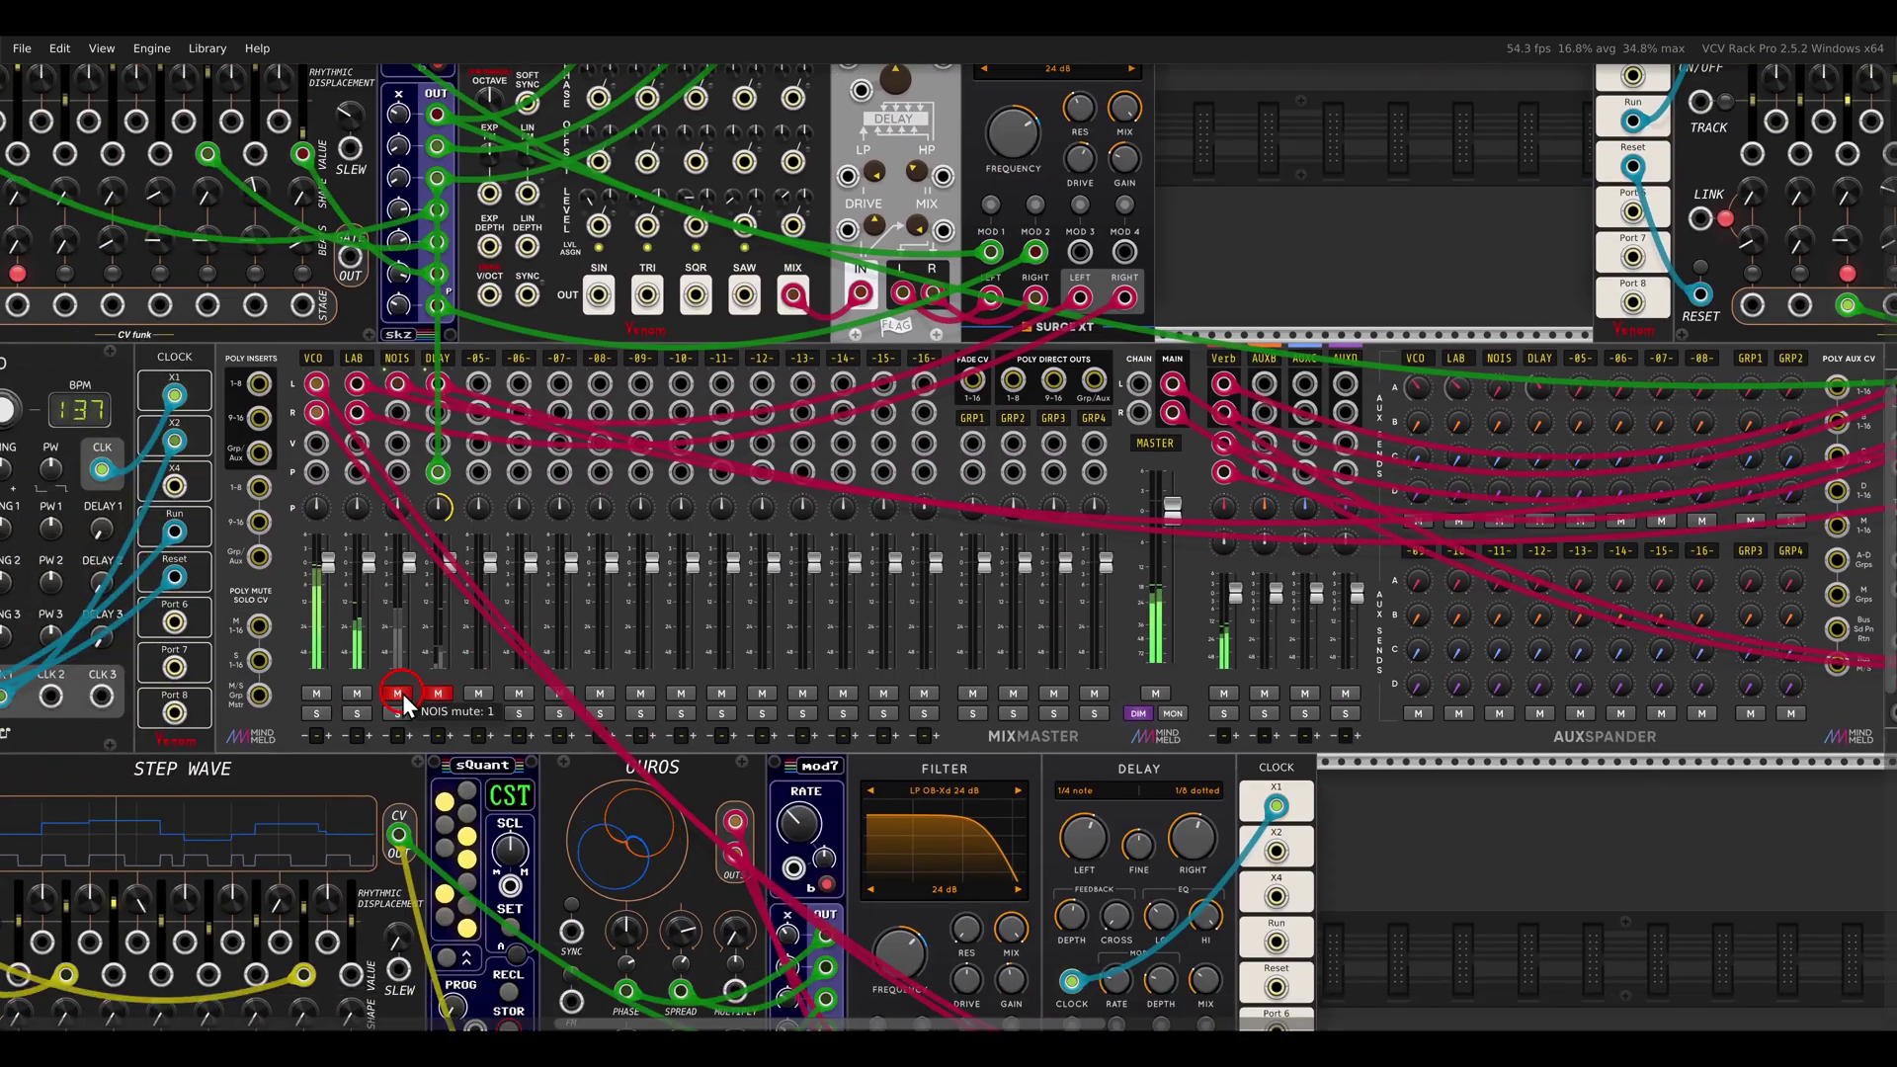
pyautogui.scroll(-3, 1007, 603)
pyautogui.moveTo(1008, 603); pyautogui.dragTo(939, 556)
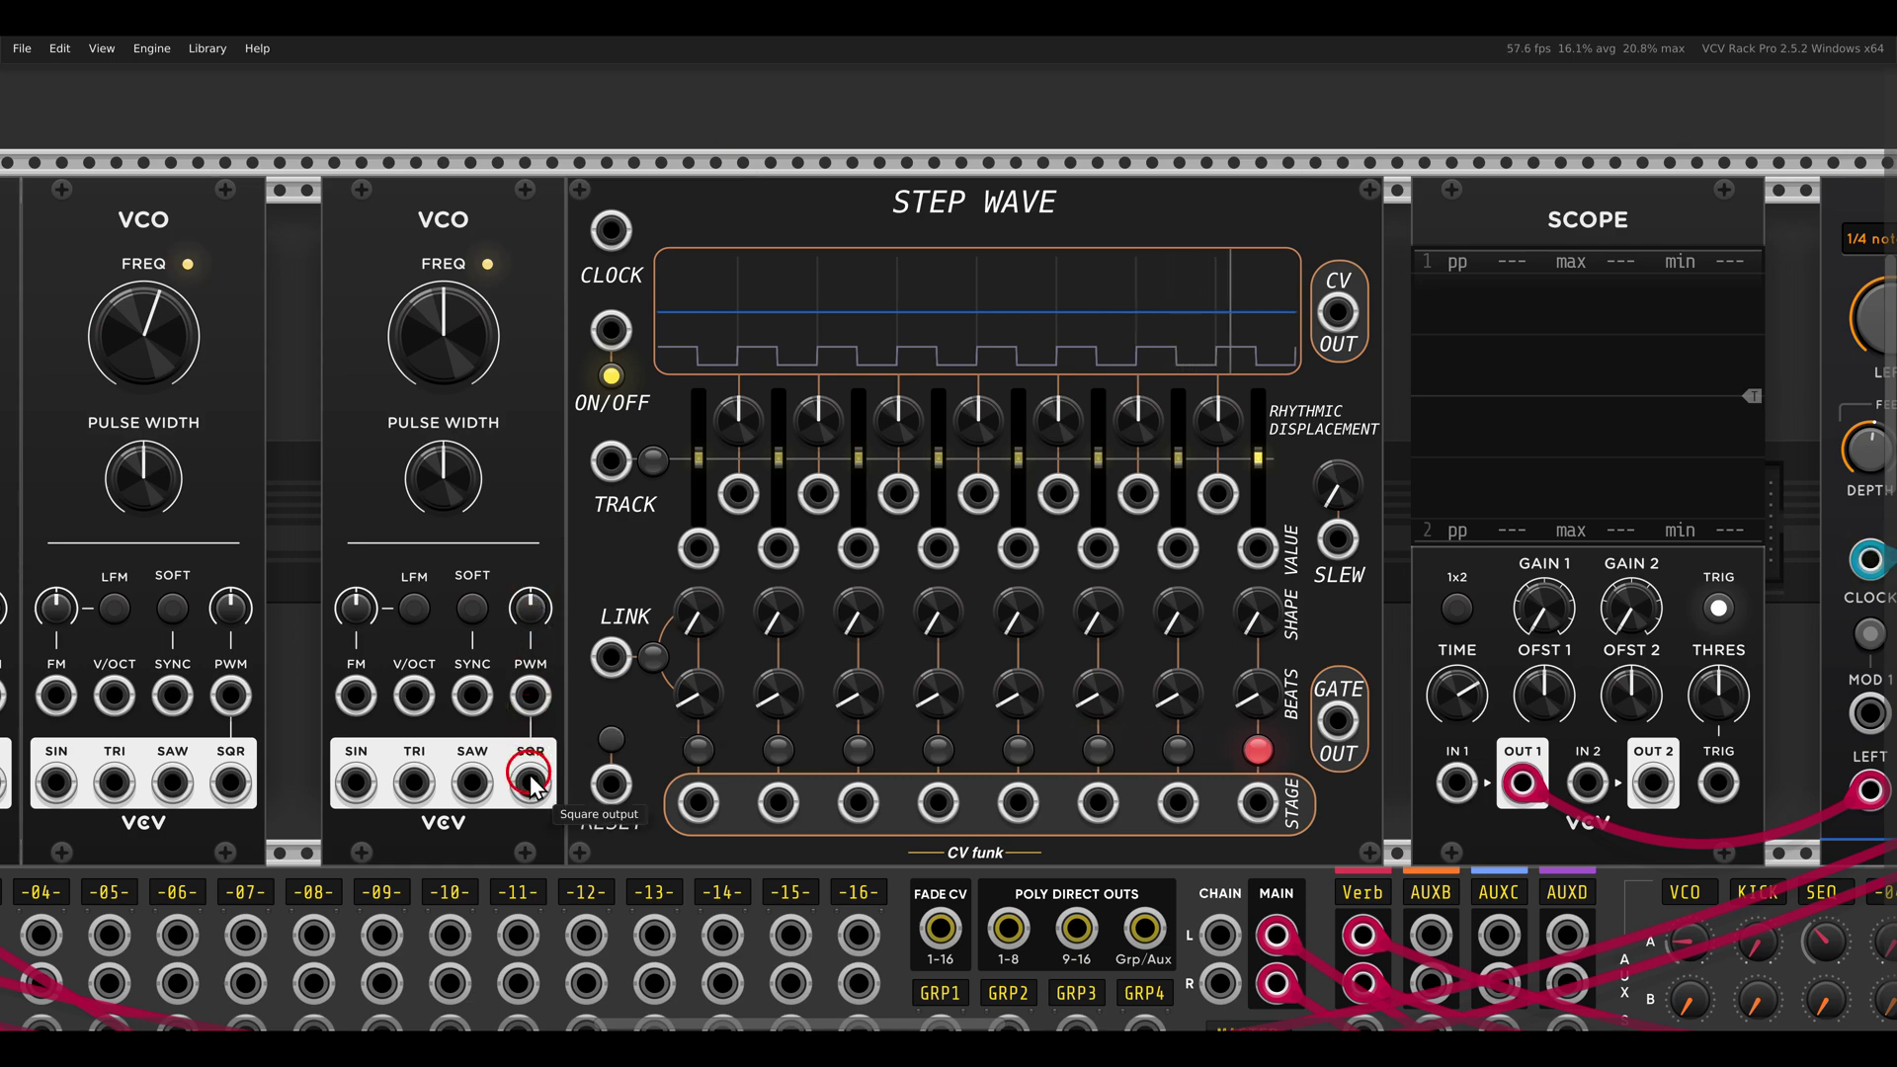
# Patch the adjacent VCO's square output into Step Wave's clock input and Step Wave's CV output into Scope input 1
pyautogui.moveTo(530, 783); pyautogui.dragTo(608, 233)
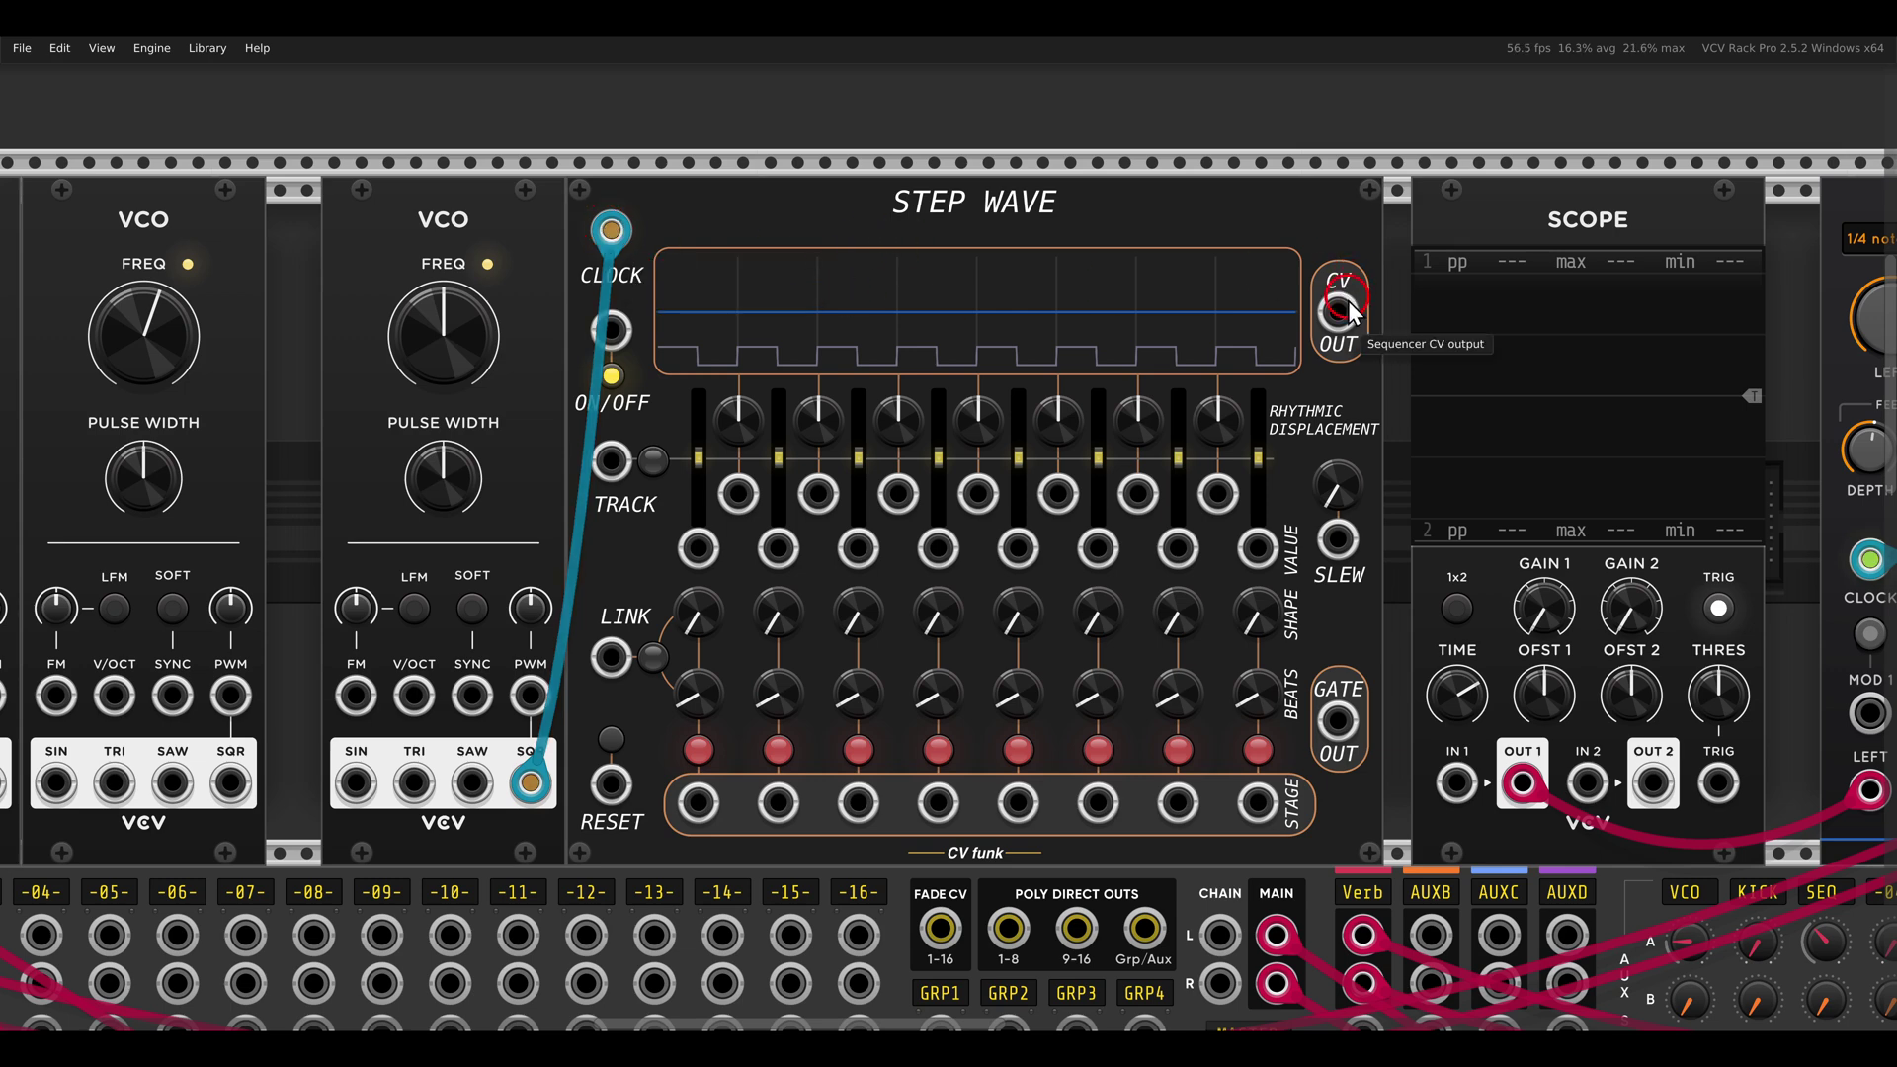
pyautogui.moveTo(1350, 311)
pyautogui.mouseDown()
pyautogui.moveTo(1428, 761)
pyautogui.moveTo(1462, 790)
pyautogui.mouseUp()
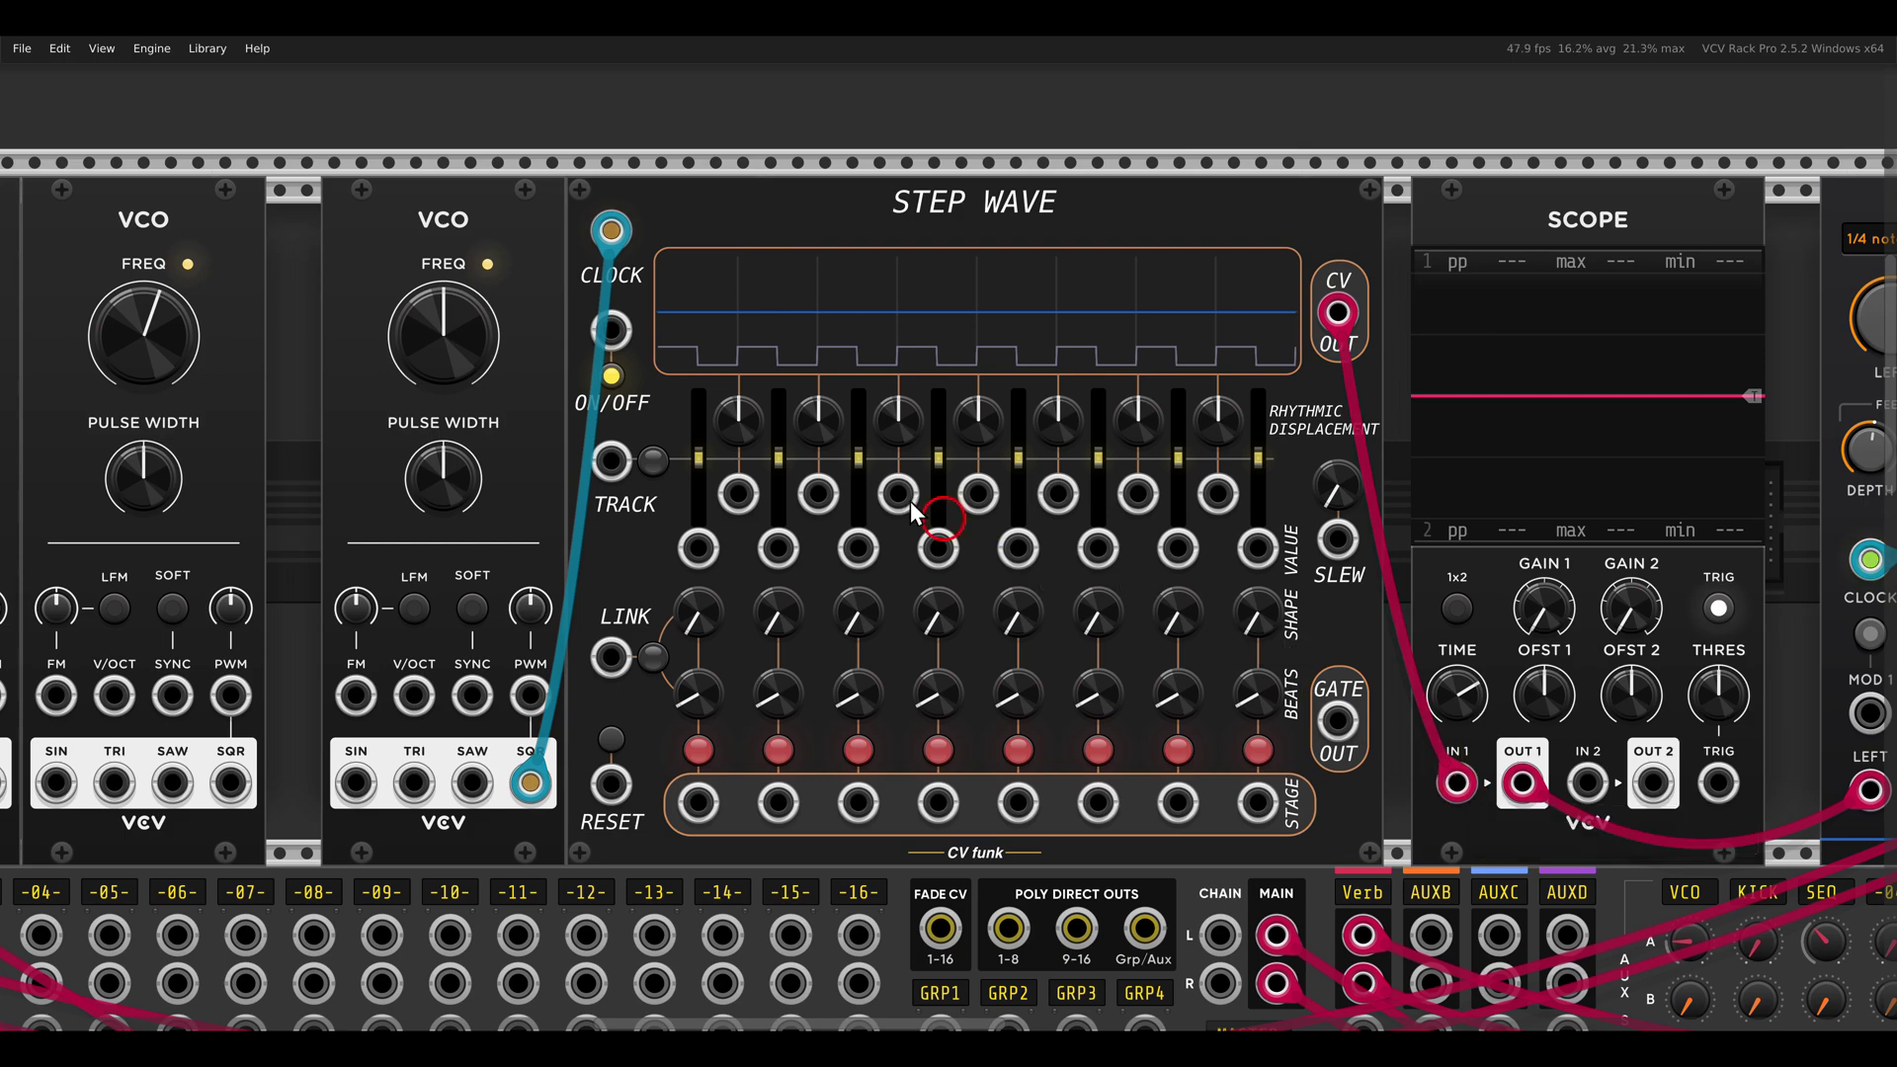
# Set Step Wave's stage 1 and 3 values to 5 and stage 2 to -5, and raise the slew to round the steps
pyautogui.moveTo(698, 458); pyautogui.dragTo(684, 348)
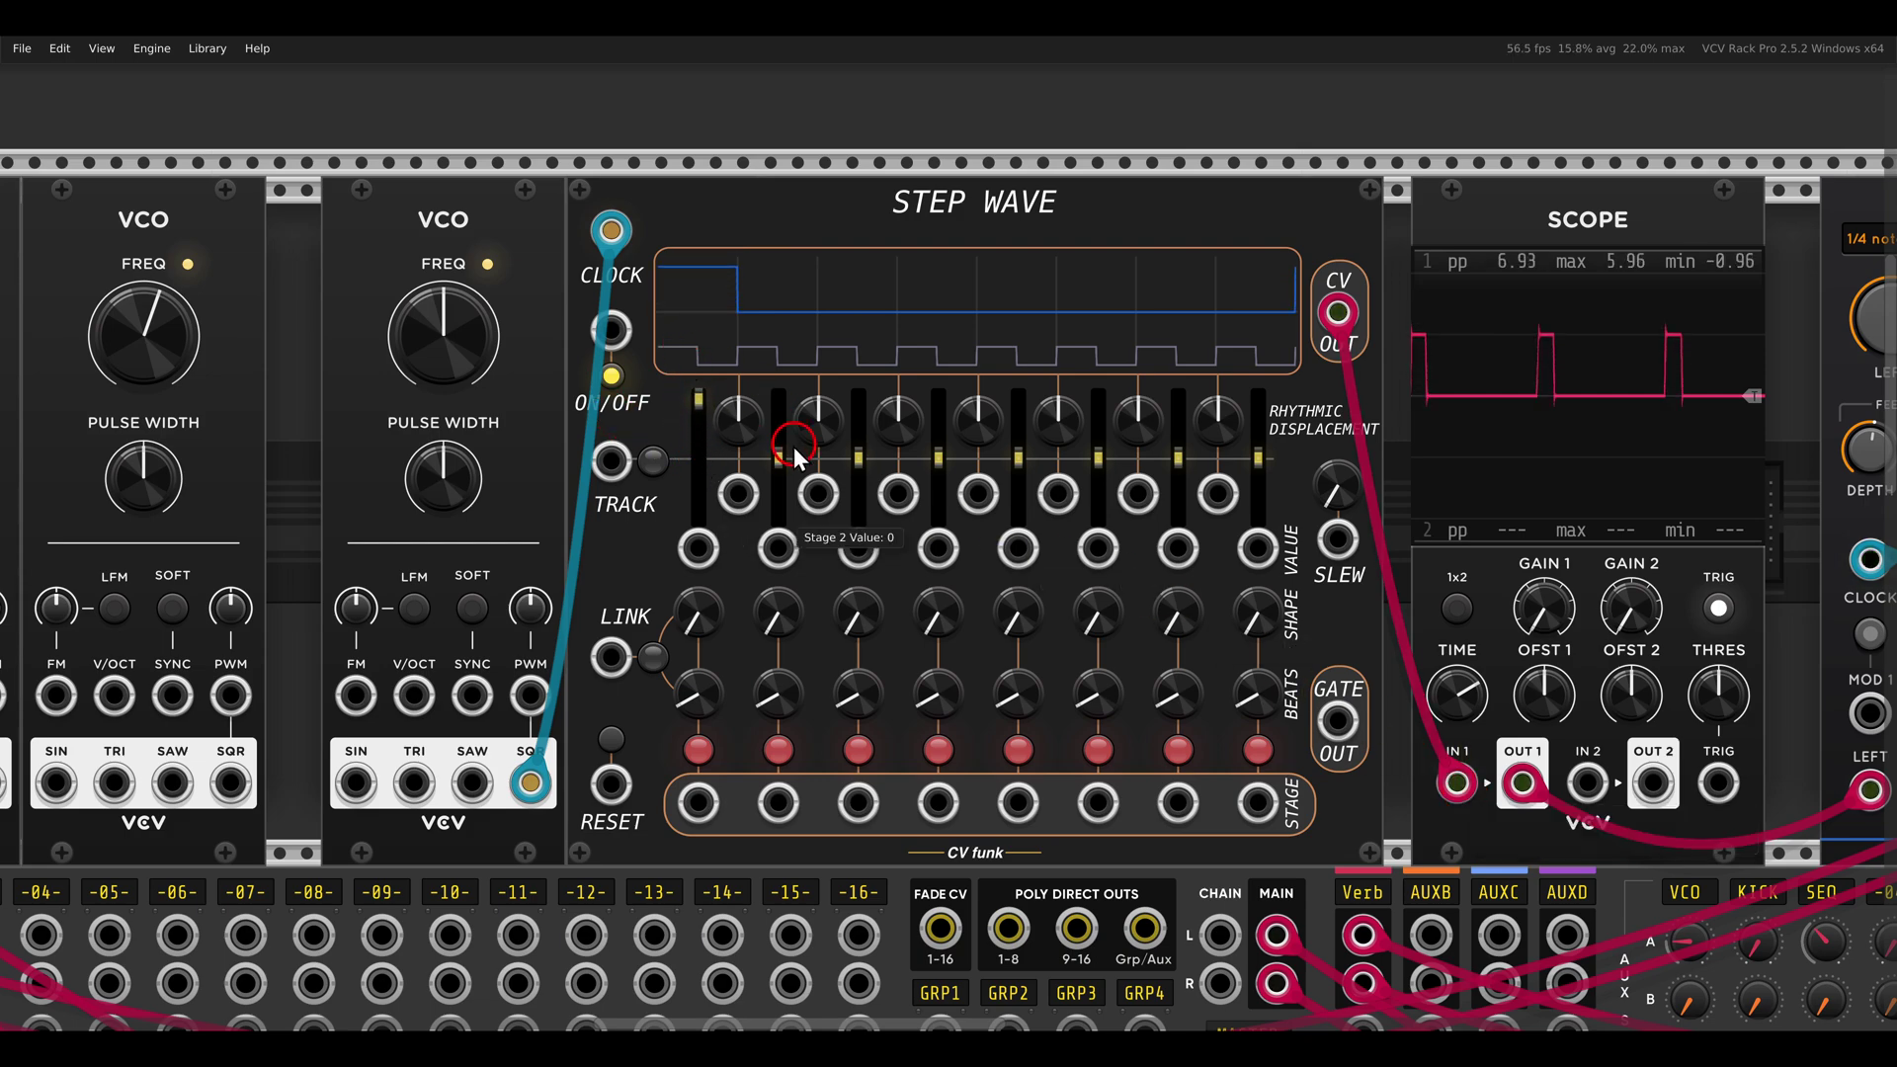
pyautogui.moveTo(786, 500); pyautogui.dragTo(784, 524)
pyautogui.moveTo(868, 461); pyautogui.dragTo(868, 381)
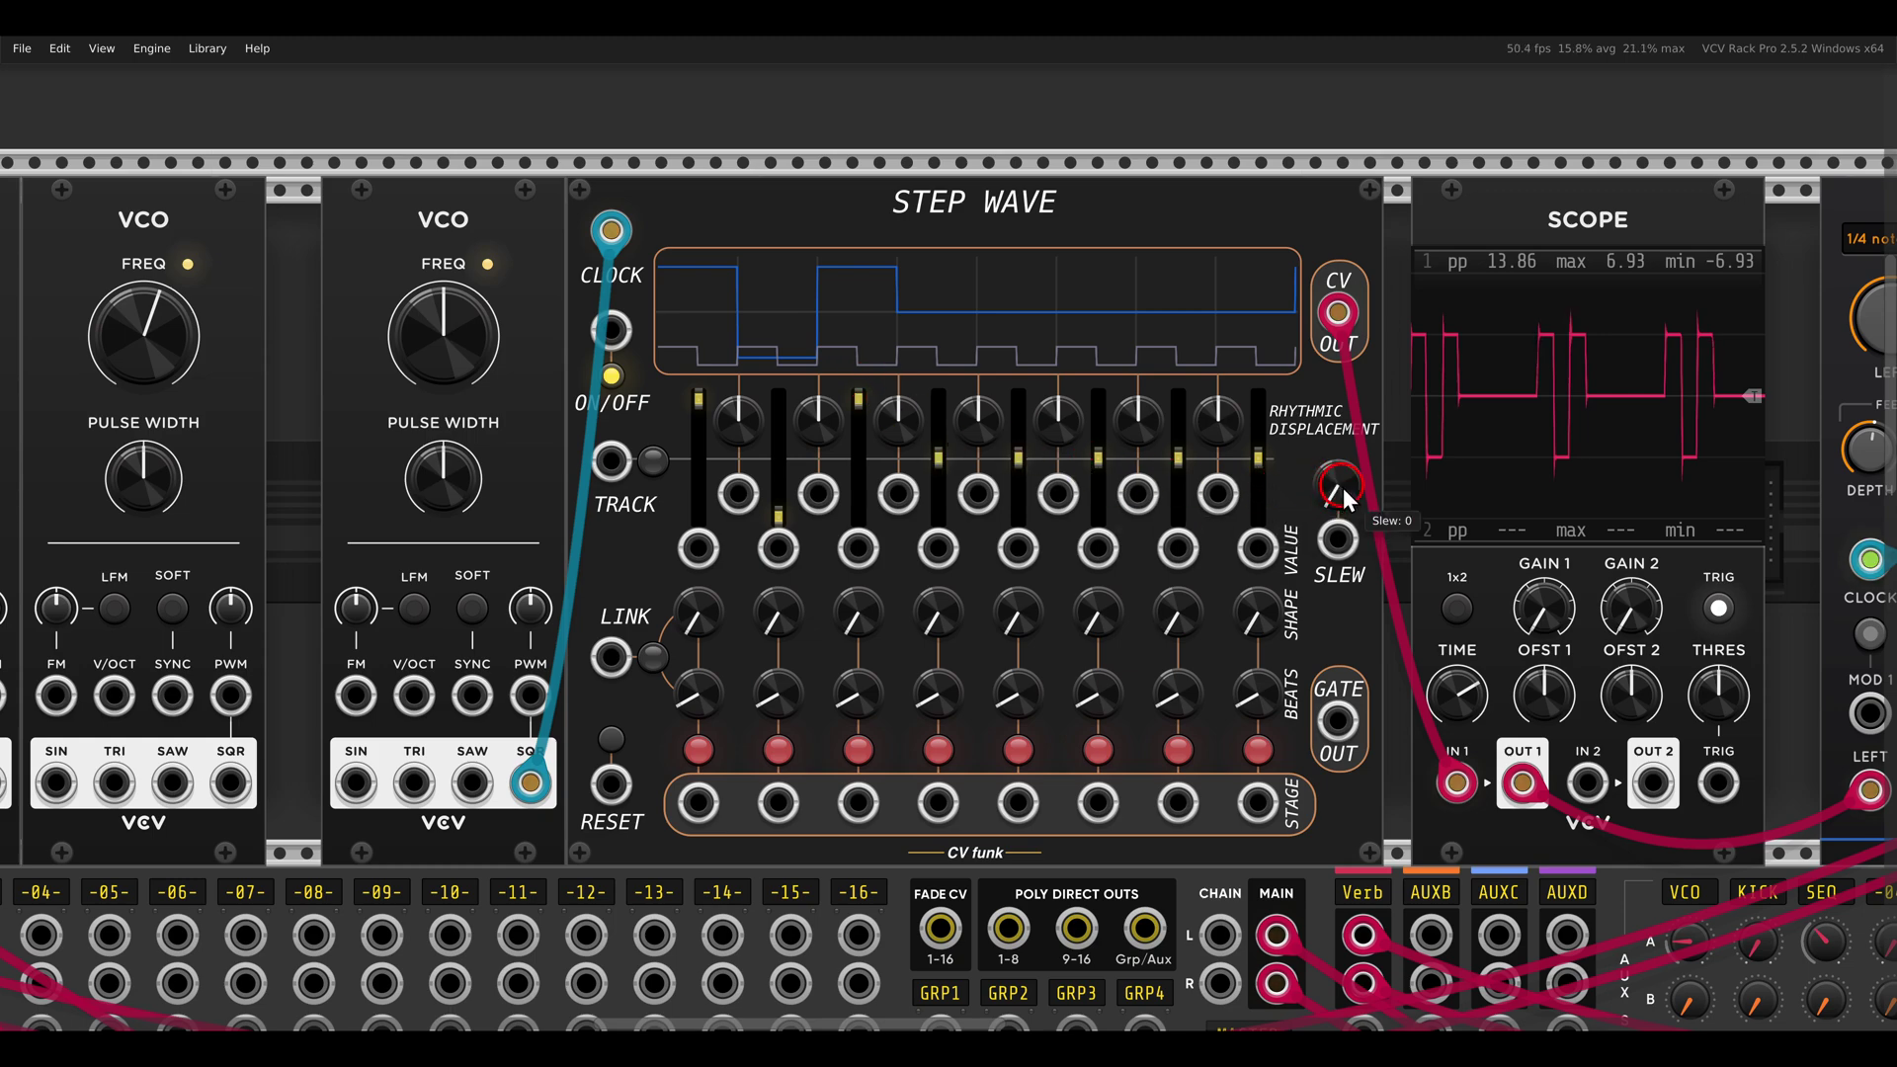
pyautogui.moveTo(1344, 483)
pyautogui.mouseDown()
pyautogui.moveTo(1334, 420)
pyautogui.moveTo(1324, 463)
pyautogui.moveTo(1267, 415)
pyautogui.mouseUp()
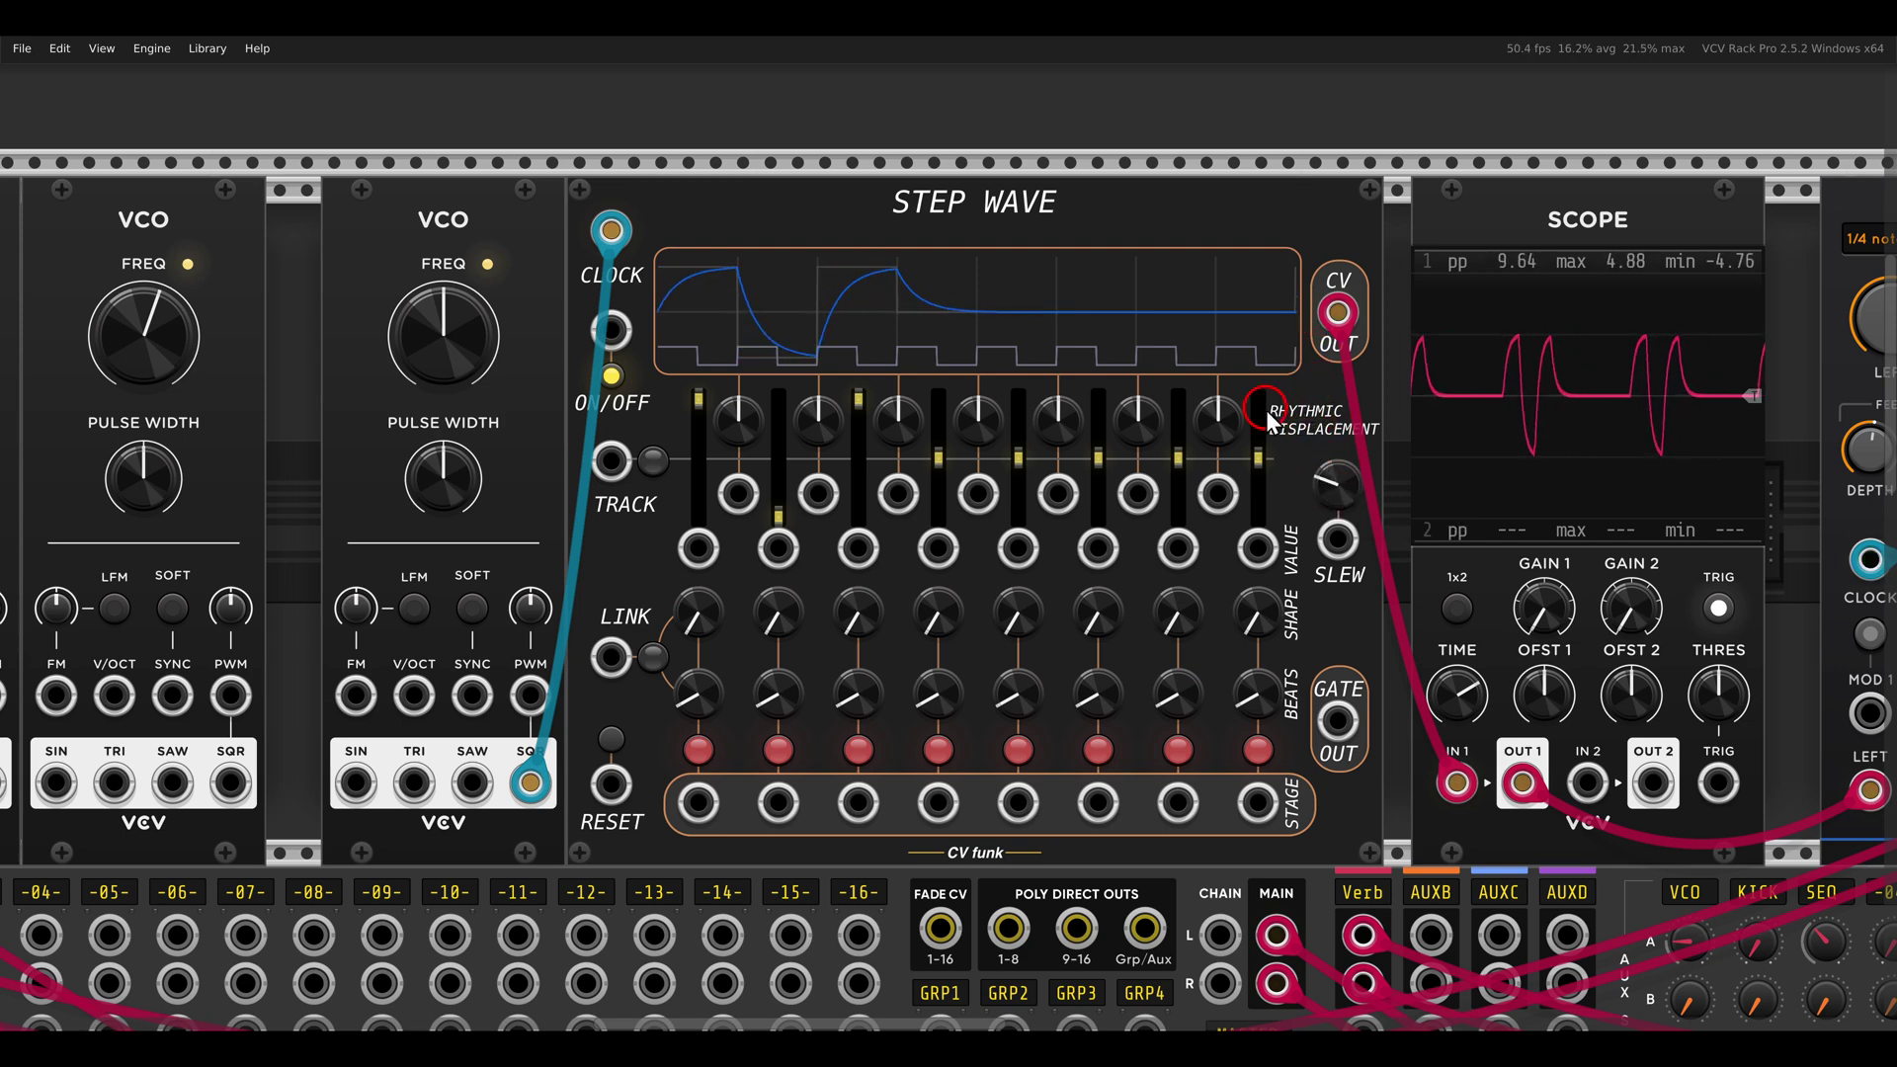
# Set the values of stages 4, 5 and 8 to -5 and of stages 6 and 7 to 5 on the Step Wave
pyautogui.moveTo(937, 463); pyautogui.dragTo(937, 518)
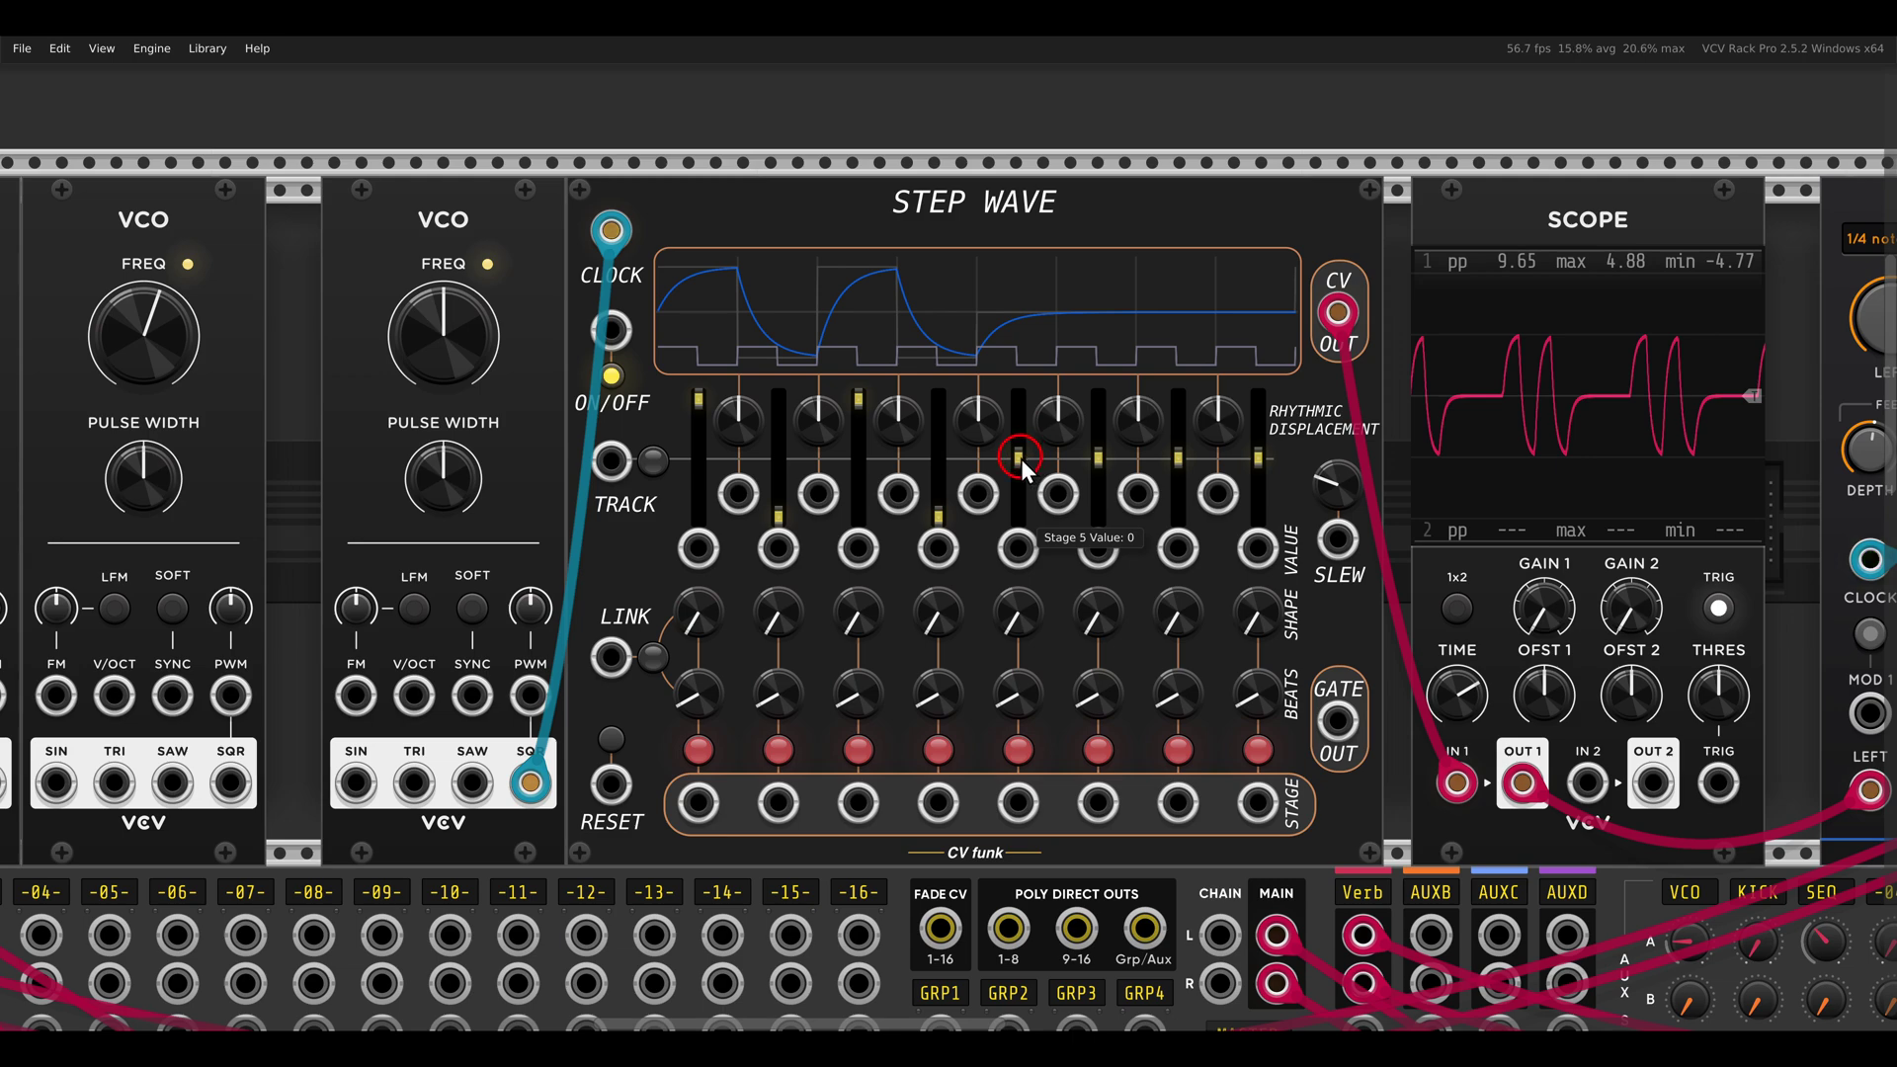
pyautogui.moveTo(1021, 459); pyautogui.dragTo(1028, 578)
pyautogui.moveTo(1095, 464); pyautogui.dragTo(1099, 304)
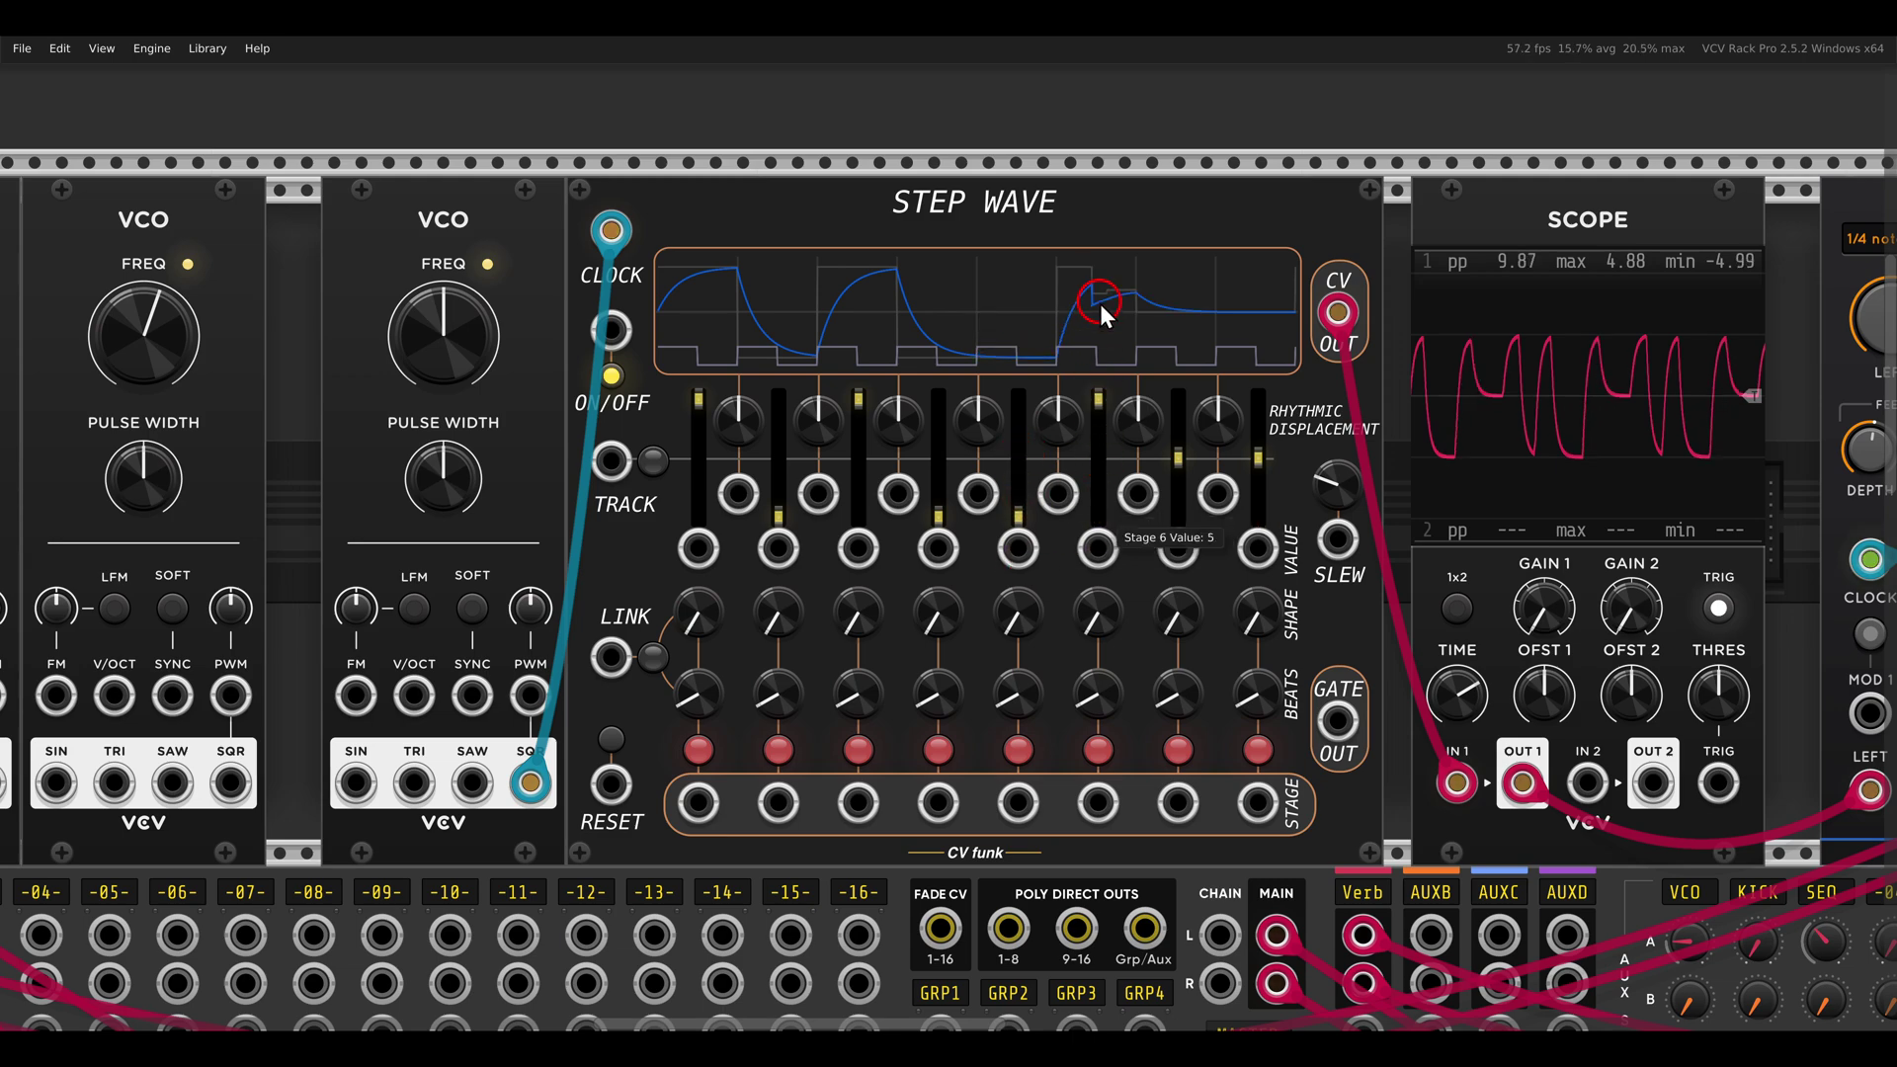
pyautogui.moveTo(1257, 460); pyautogui.dragTo(1287, 490)
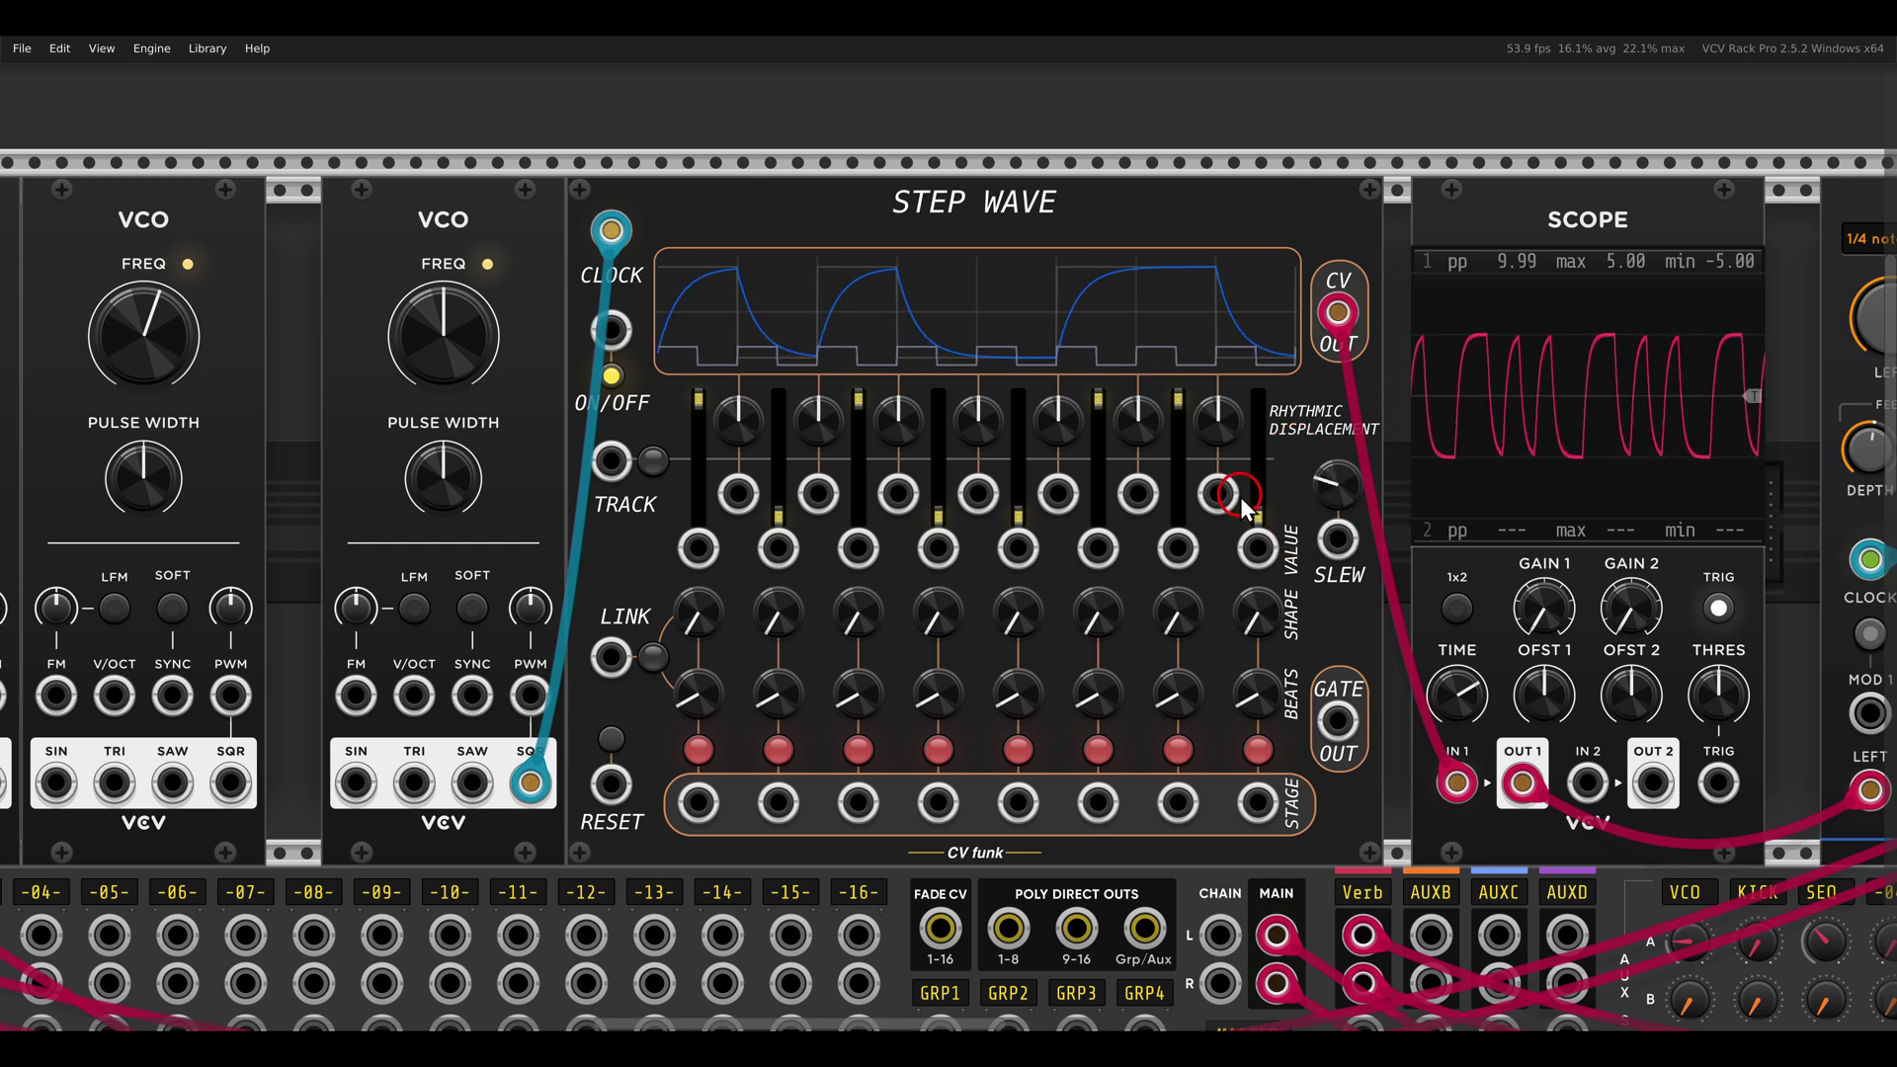
# Change the shapes of stages 7, 4, 3 and 1 on the Step Wave and increase the slew slightly
pyautogui.moveTo(1180, 608); pyautogui.dragTo(1184, 553)
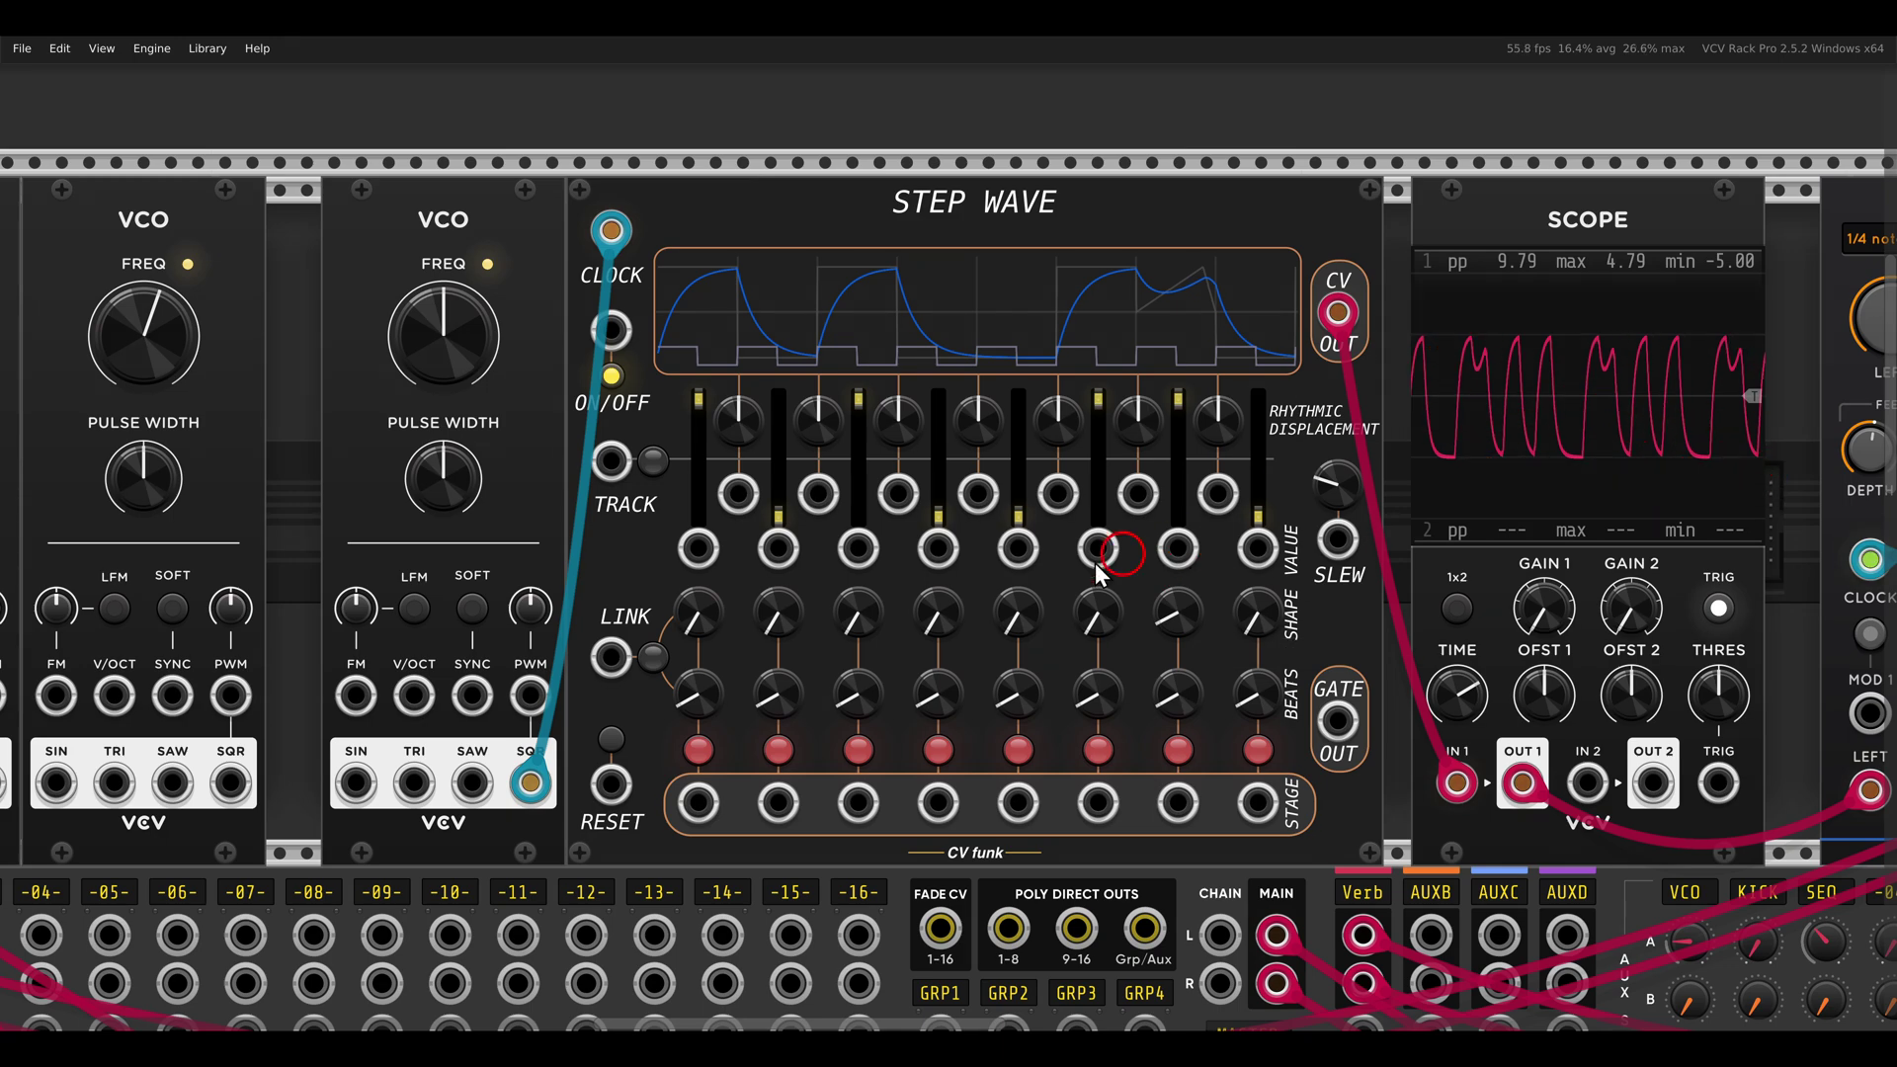
pyautogui.moveTo(931, 613); pyautogui.dragTo(859, 506)
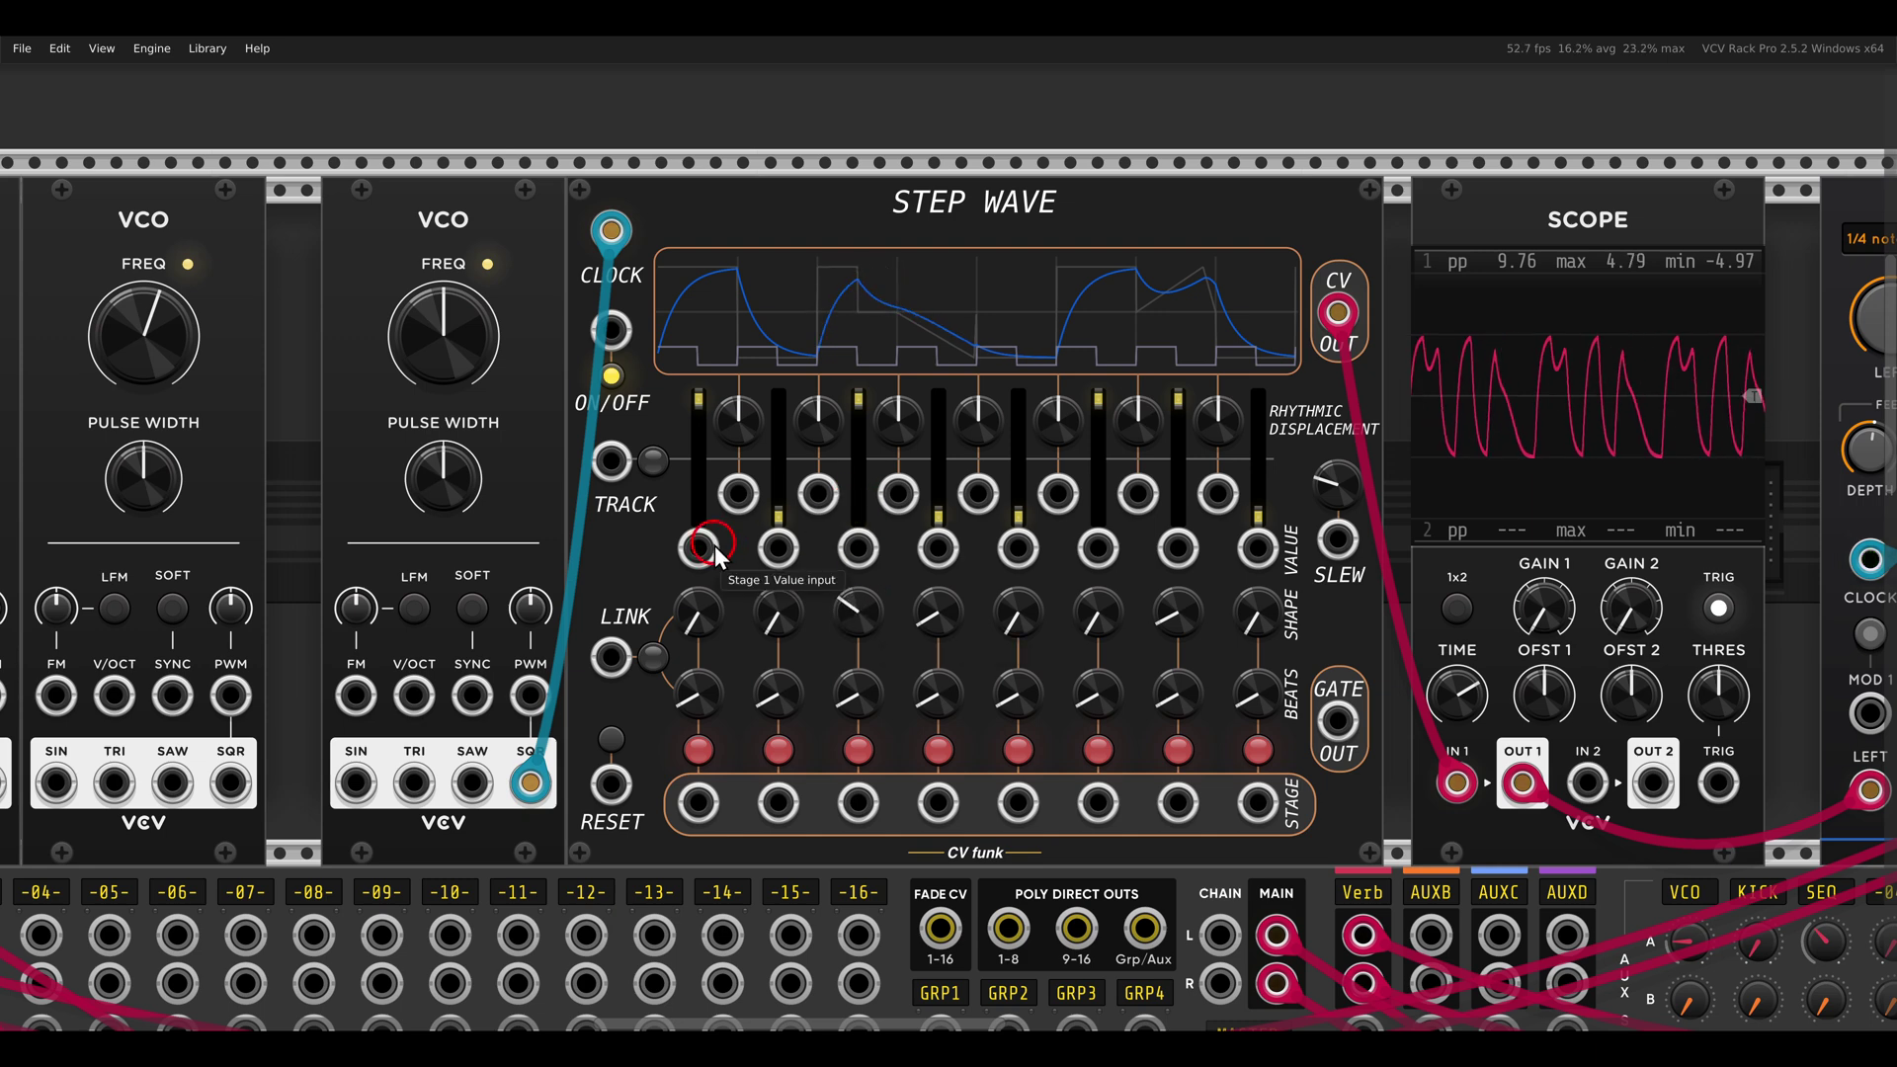
pyautogui.moveTo(697, 614); pyautogui.dragTo(692, 436)
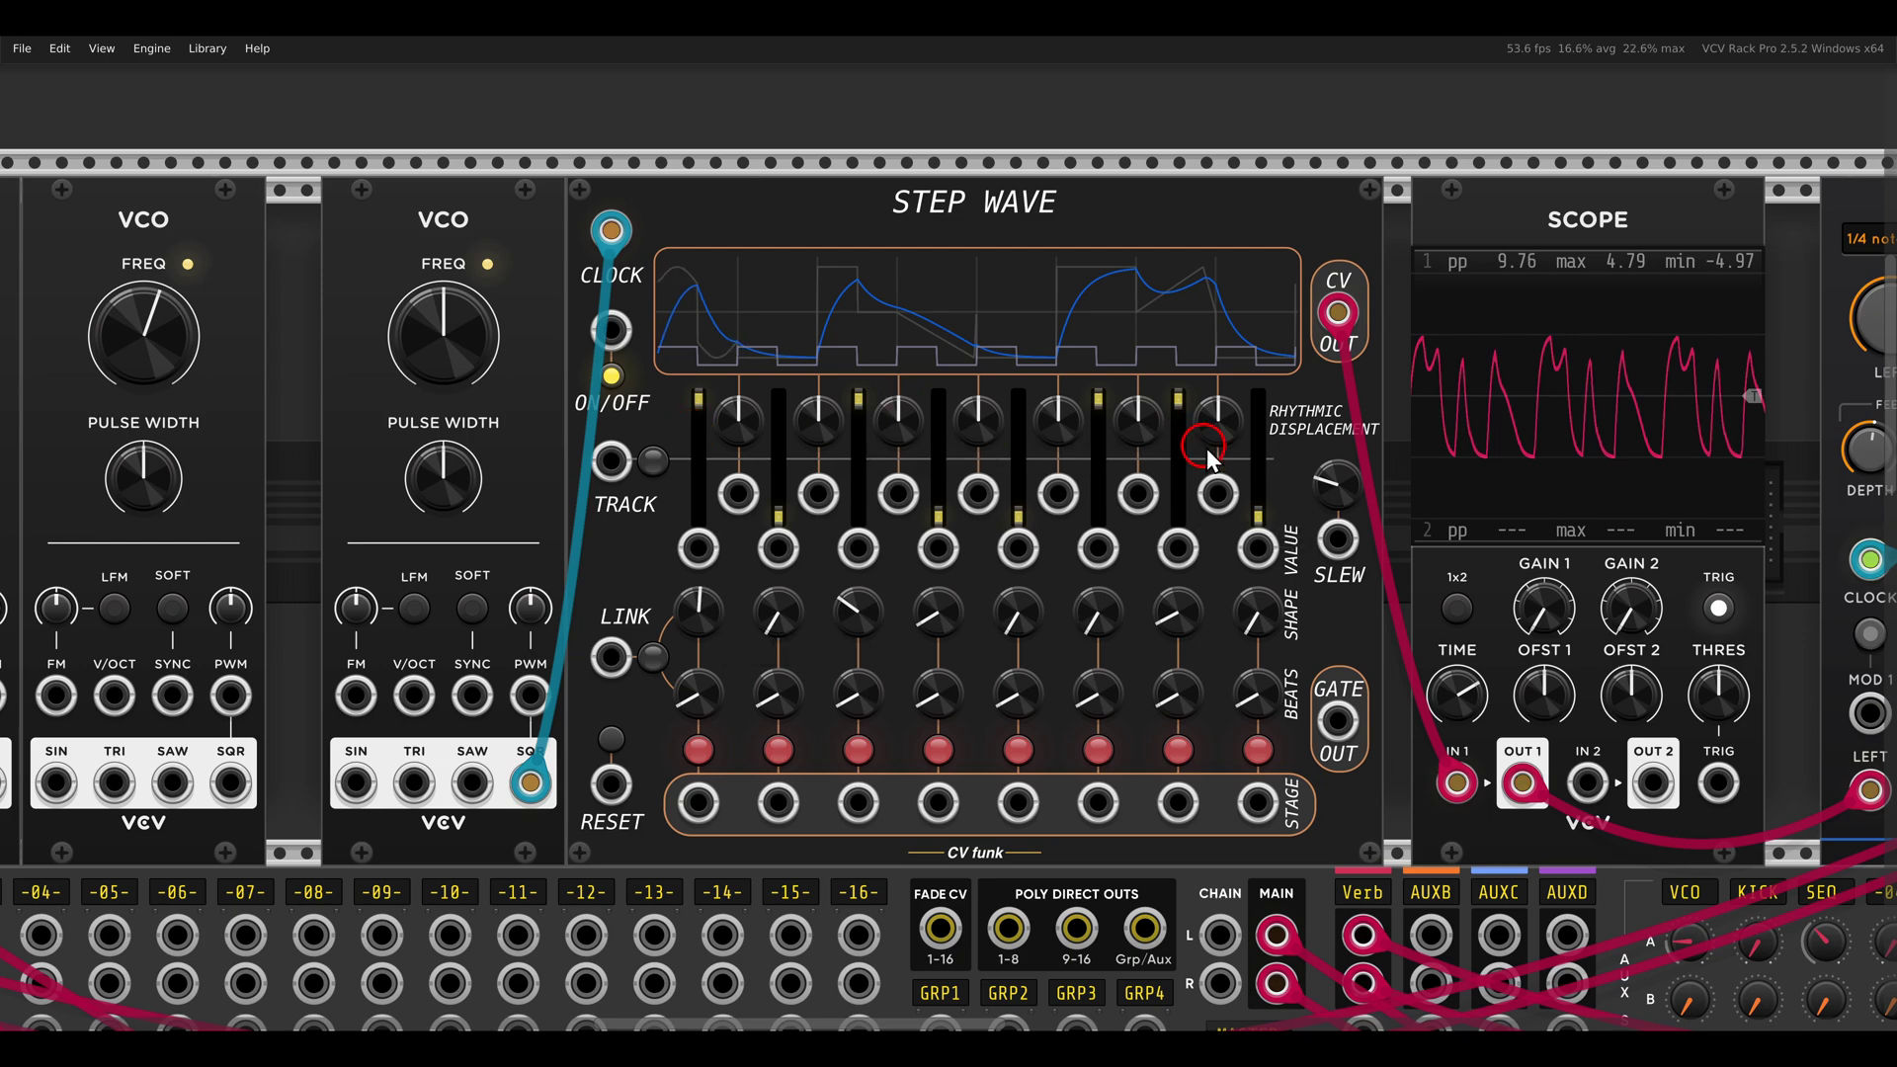
pyautogui.moveTo(1337, 482); pyautogui.dragTo(1303, 466)
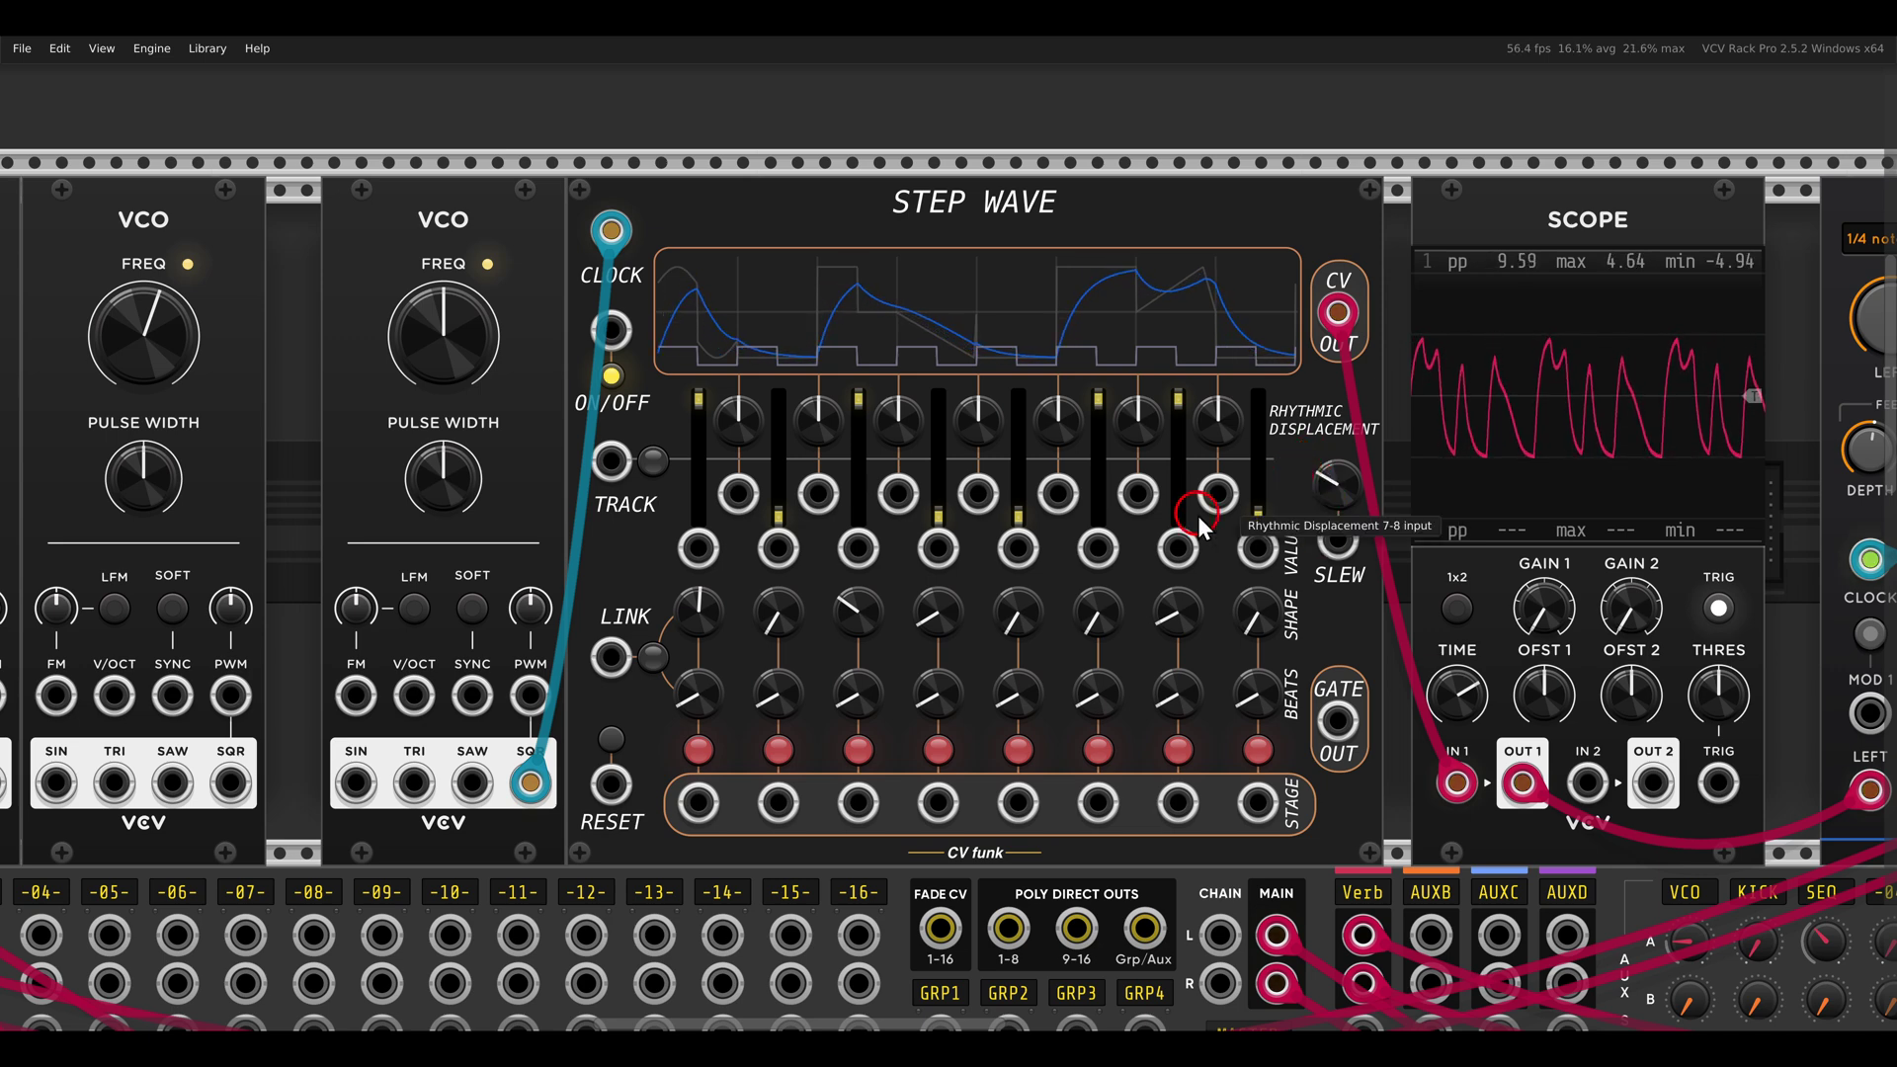
# Turn on Link and raise the beats of stages 3 and 7 so their shapes repeat within each stage
pyautogui.click(648, 656)
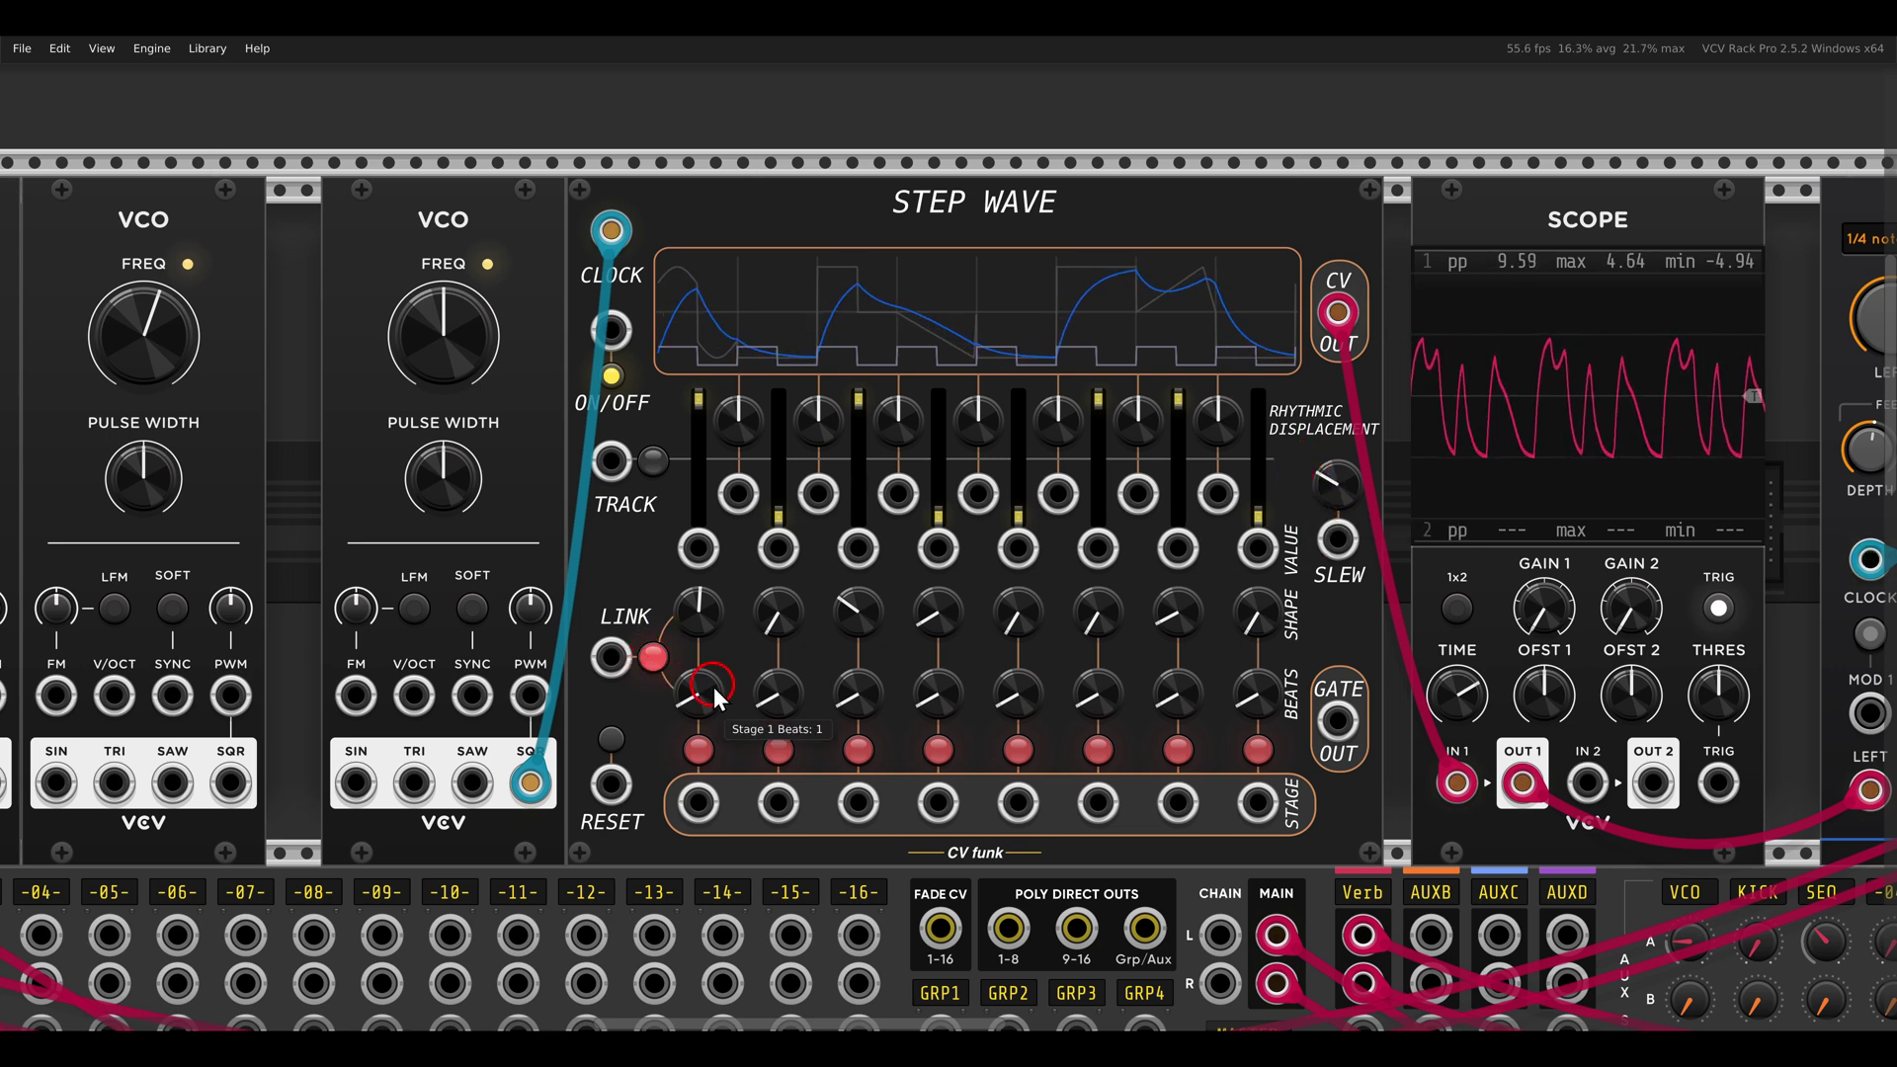
pyautogui.click(859, 692)
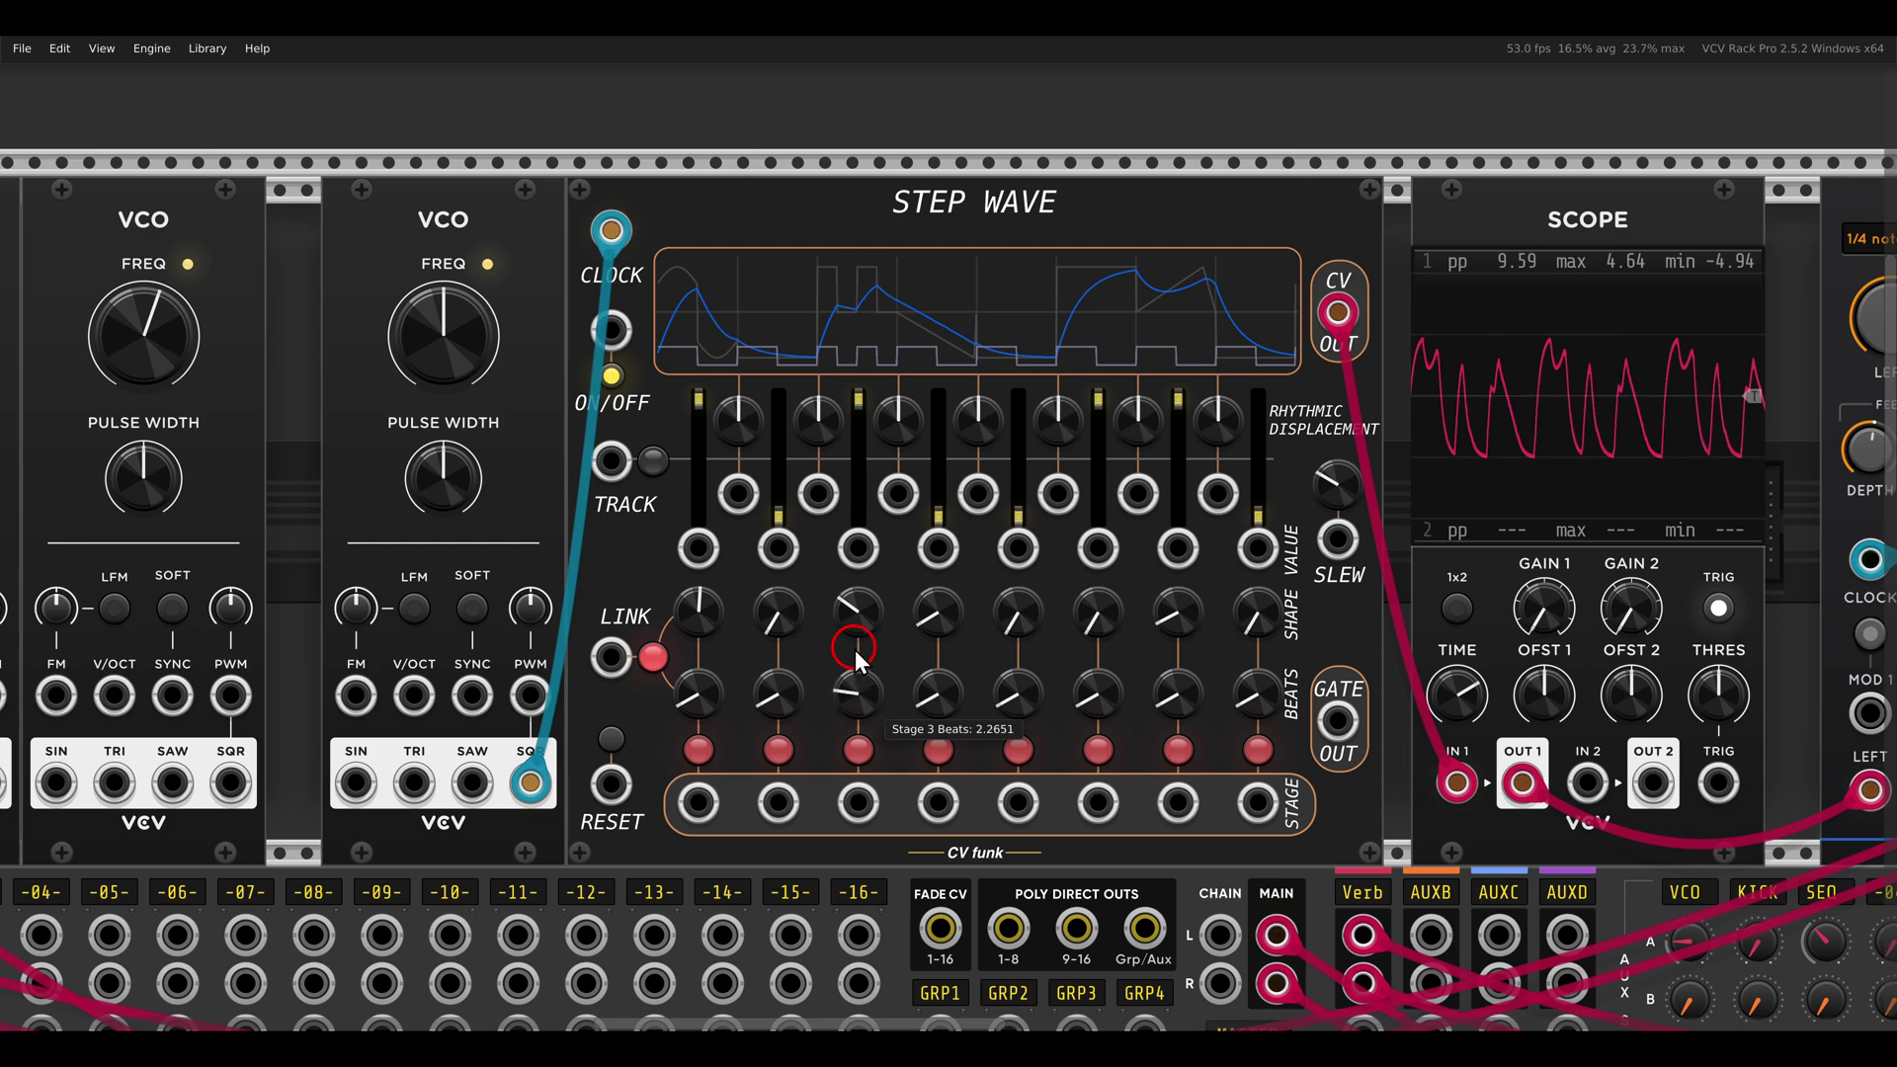
pyautogui.moveTo(934, 627); pyautogui.dragTo(838, 696)
pyautogui.click(1095, 697)
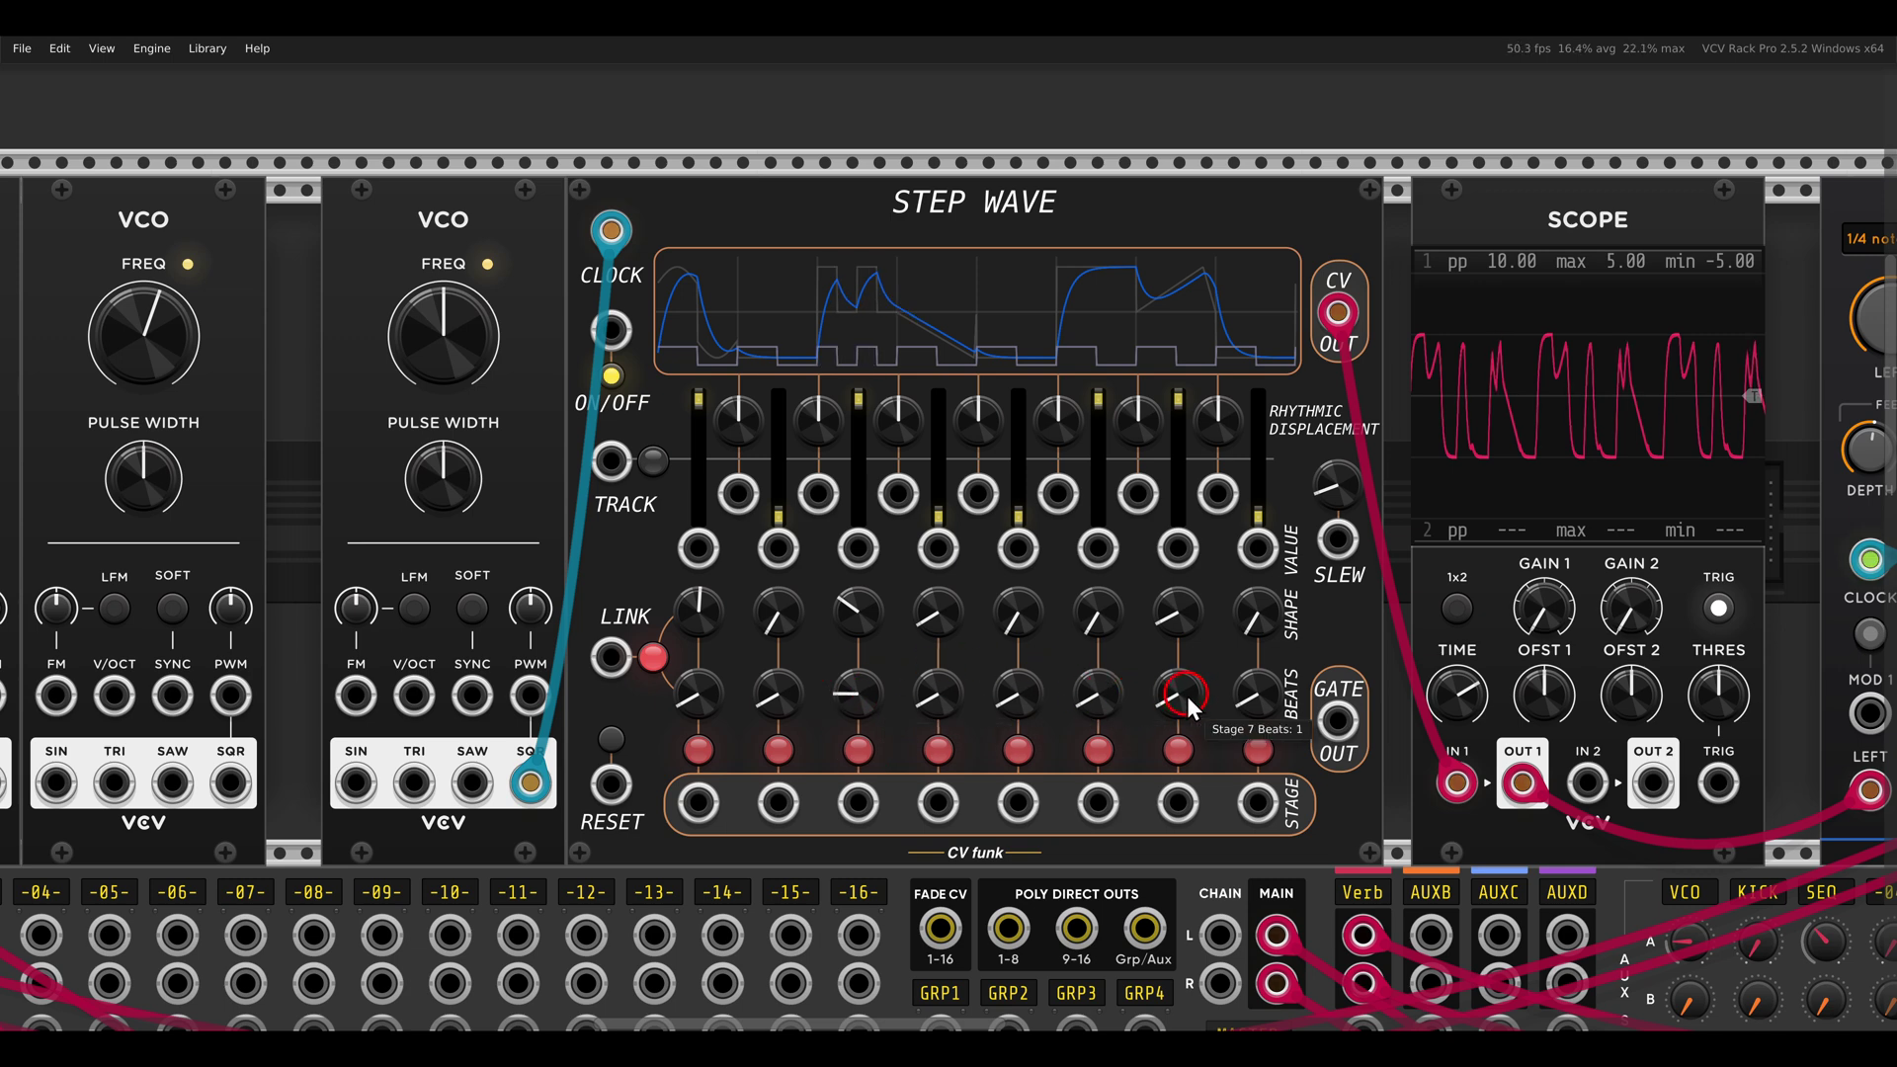
pyautogui.moveTo(1188, 696); pyautogui.dragTo(1159, 592)
# Readjust the Step Wave's slew to a low amount and turn on Track
pyautogui.click(1358, 492)
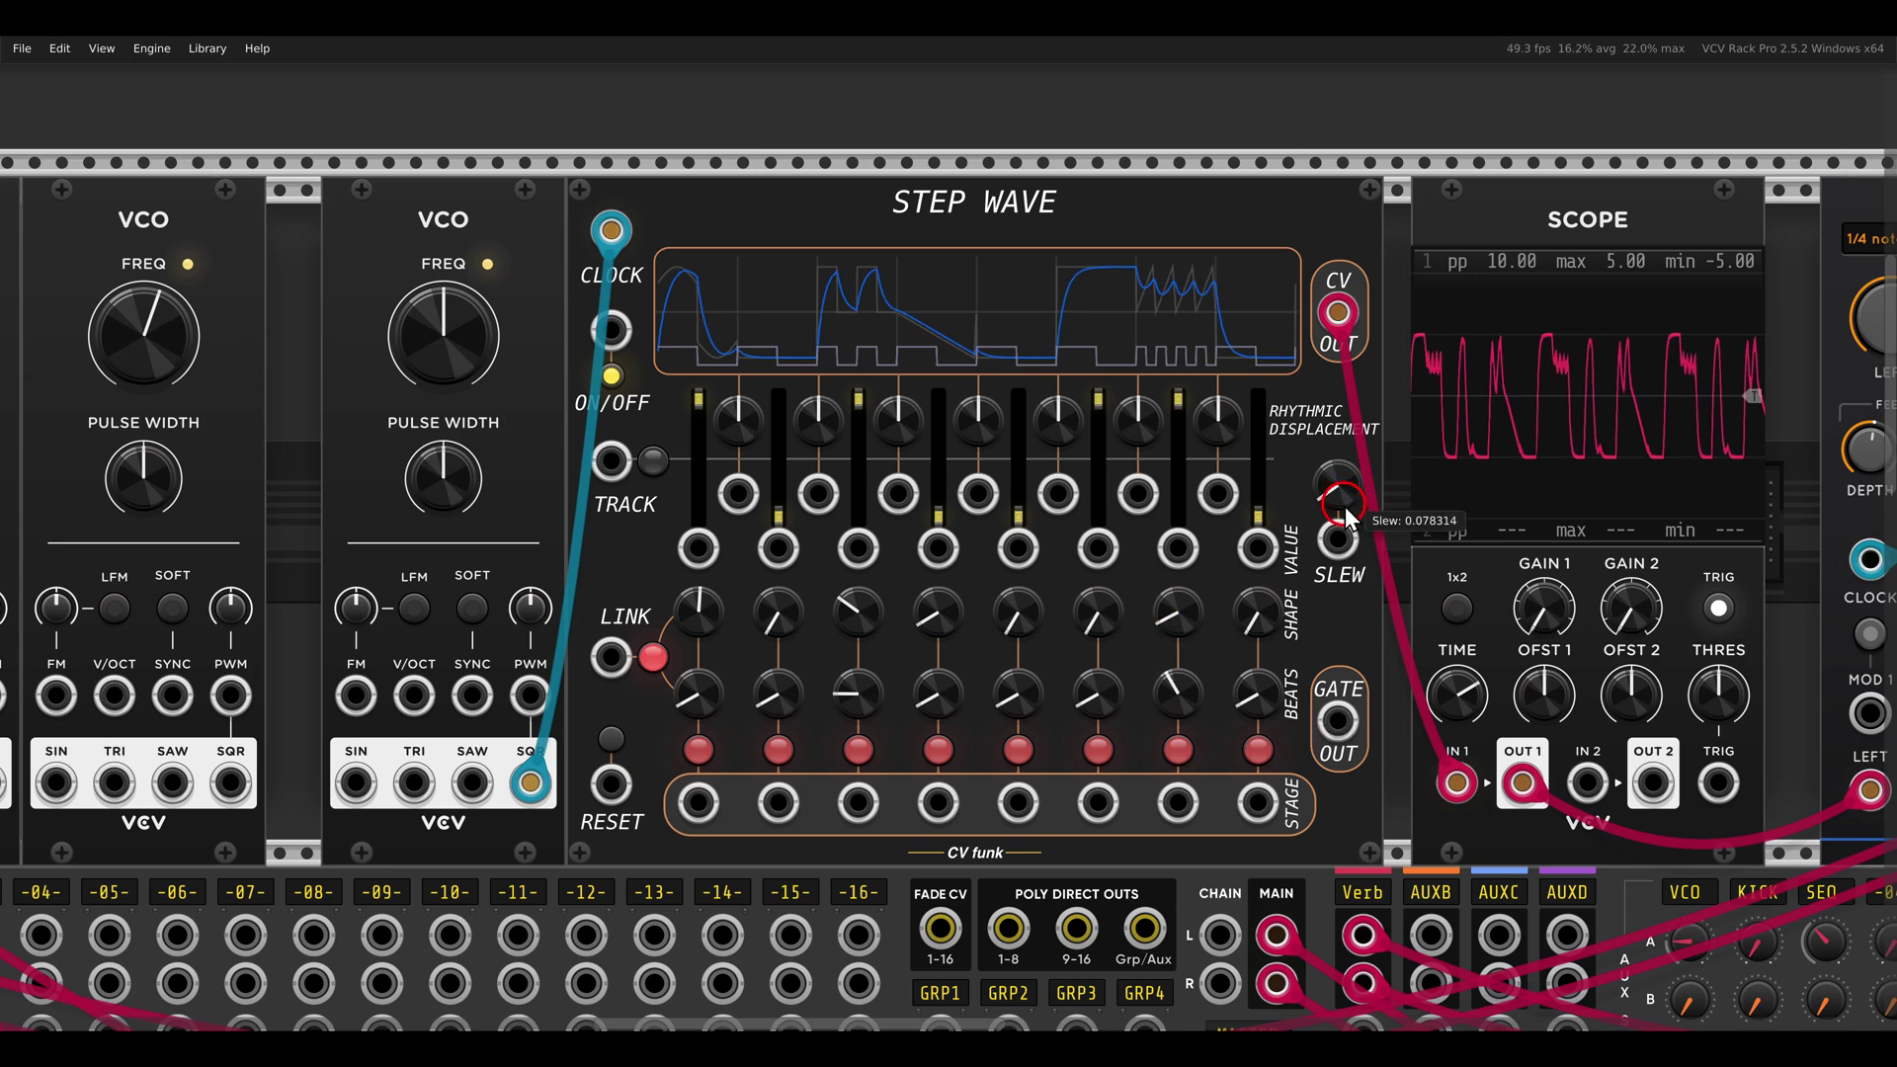
pyautogui.moveTo(1343, 506)
pyautogui.mouseDown()
pyautogui.moveTo(1324, 464)
pyautogui.moveTo(1318, 488)
pyautogui.mouseUp()
pyautogui.moveTo(882, 397); pyautogui.dragTo(1041, 427)
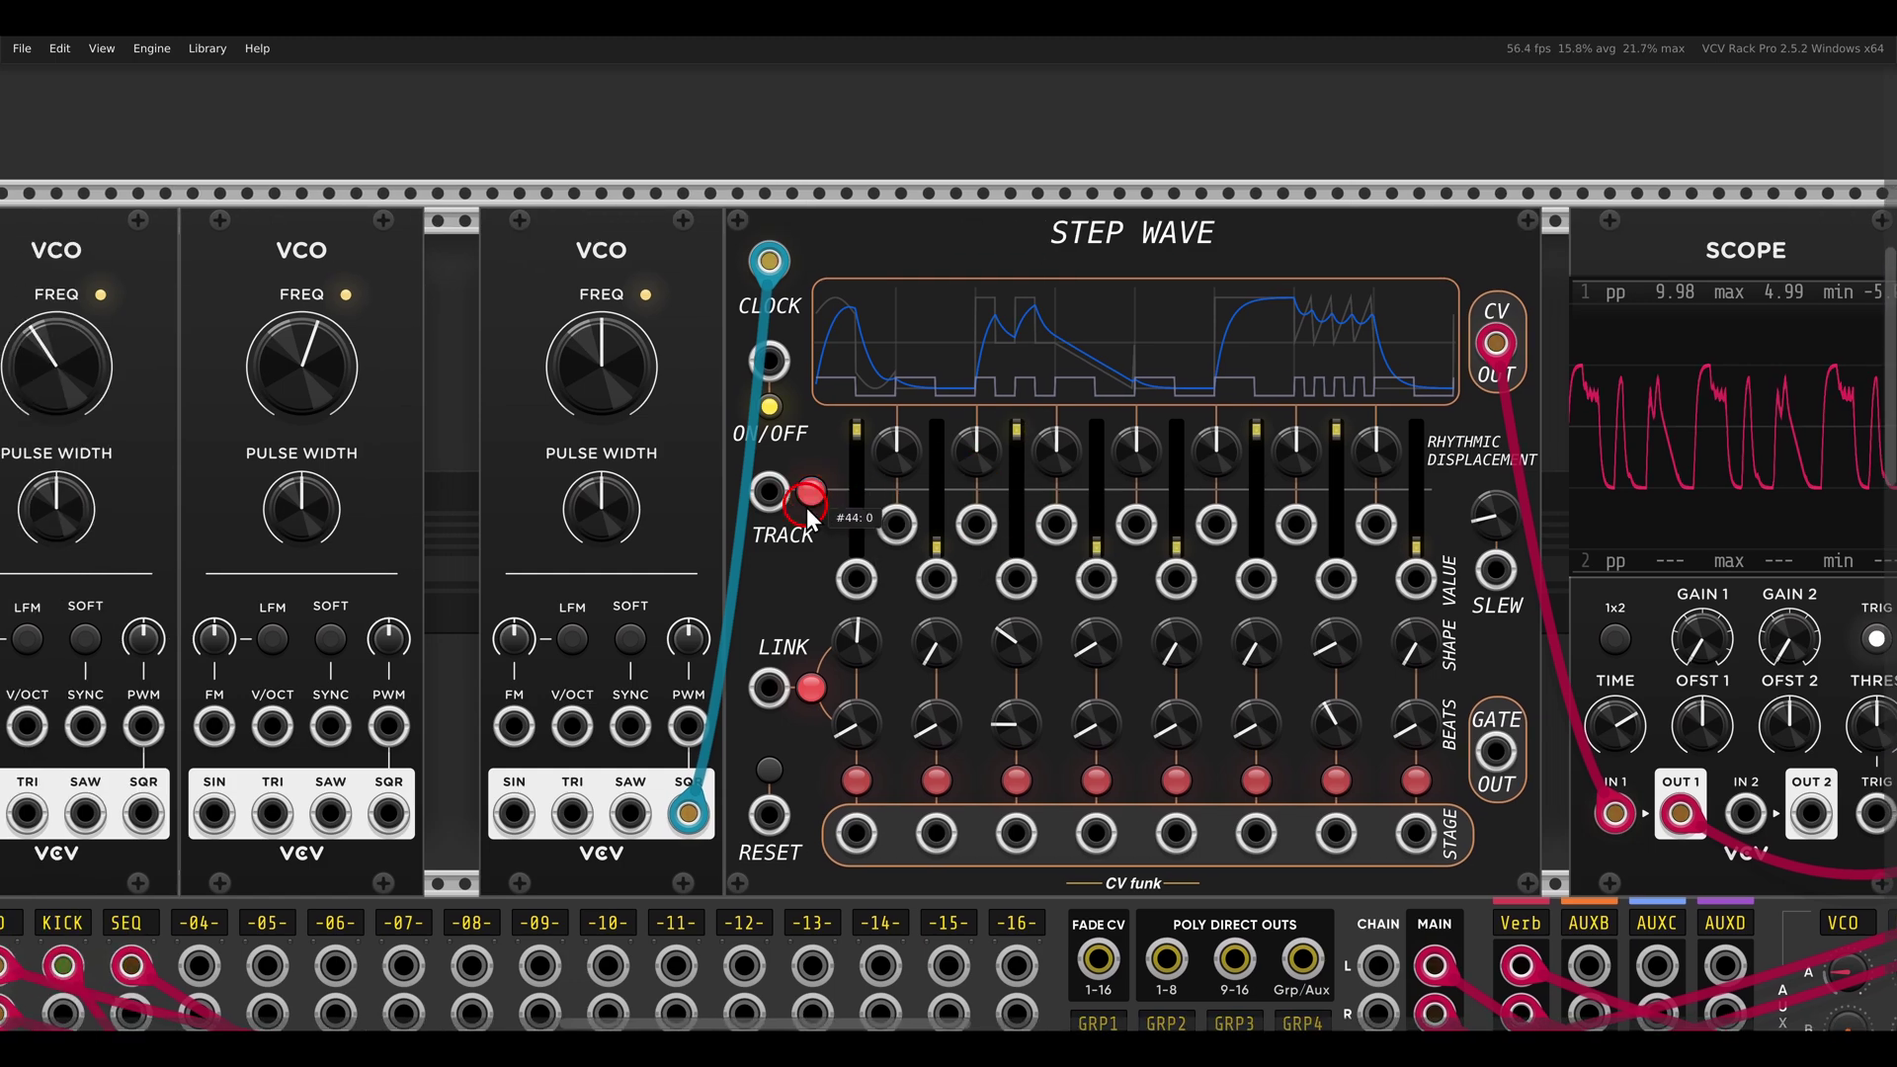
# Patch one VCO's triangle output into stage 3's value input and another VCO's sawtooth output into stage 7's, moved over from stage 6
pyautogui.hscroll(-4, 807, 507)
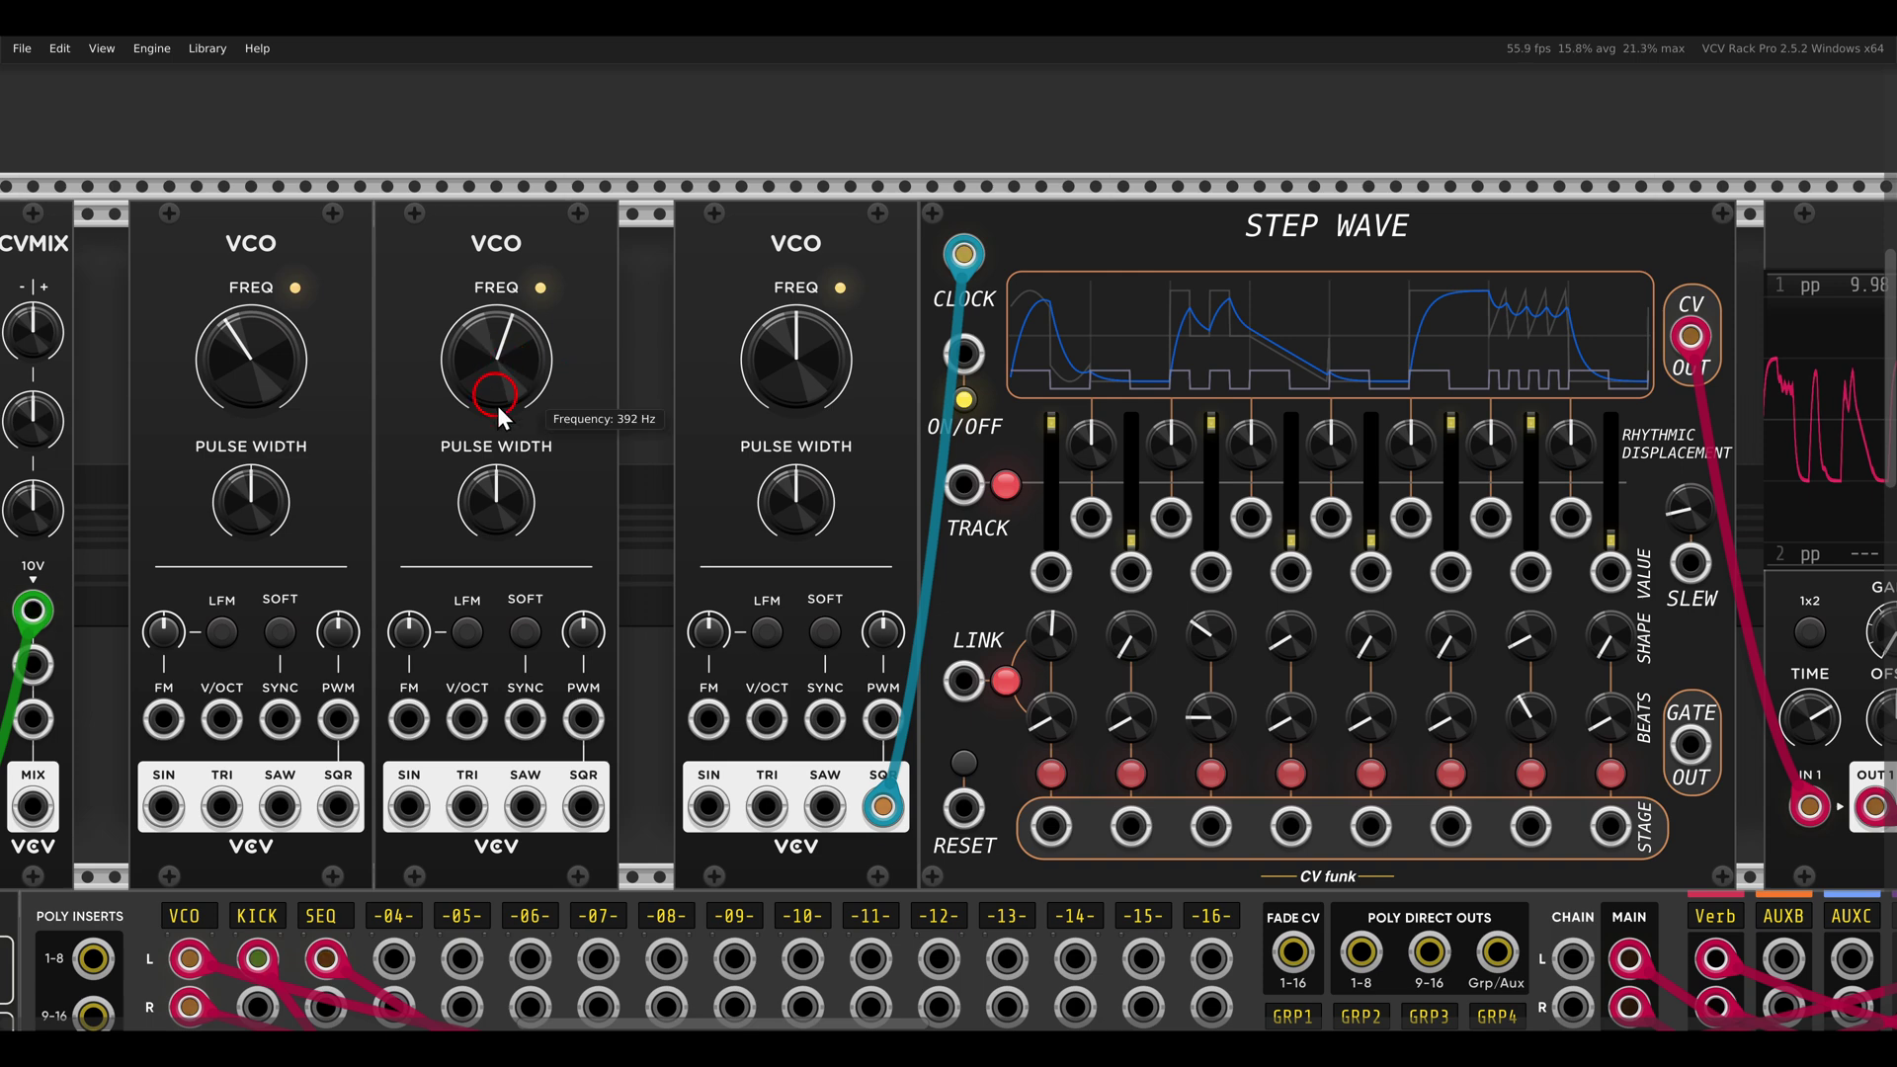
pyautogui.moveTo(467, 807); pyautogui.dragTo(1210, 570)
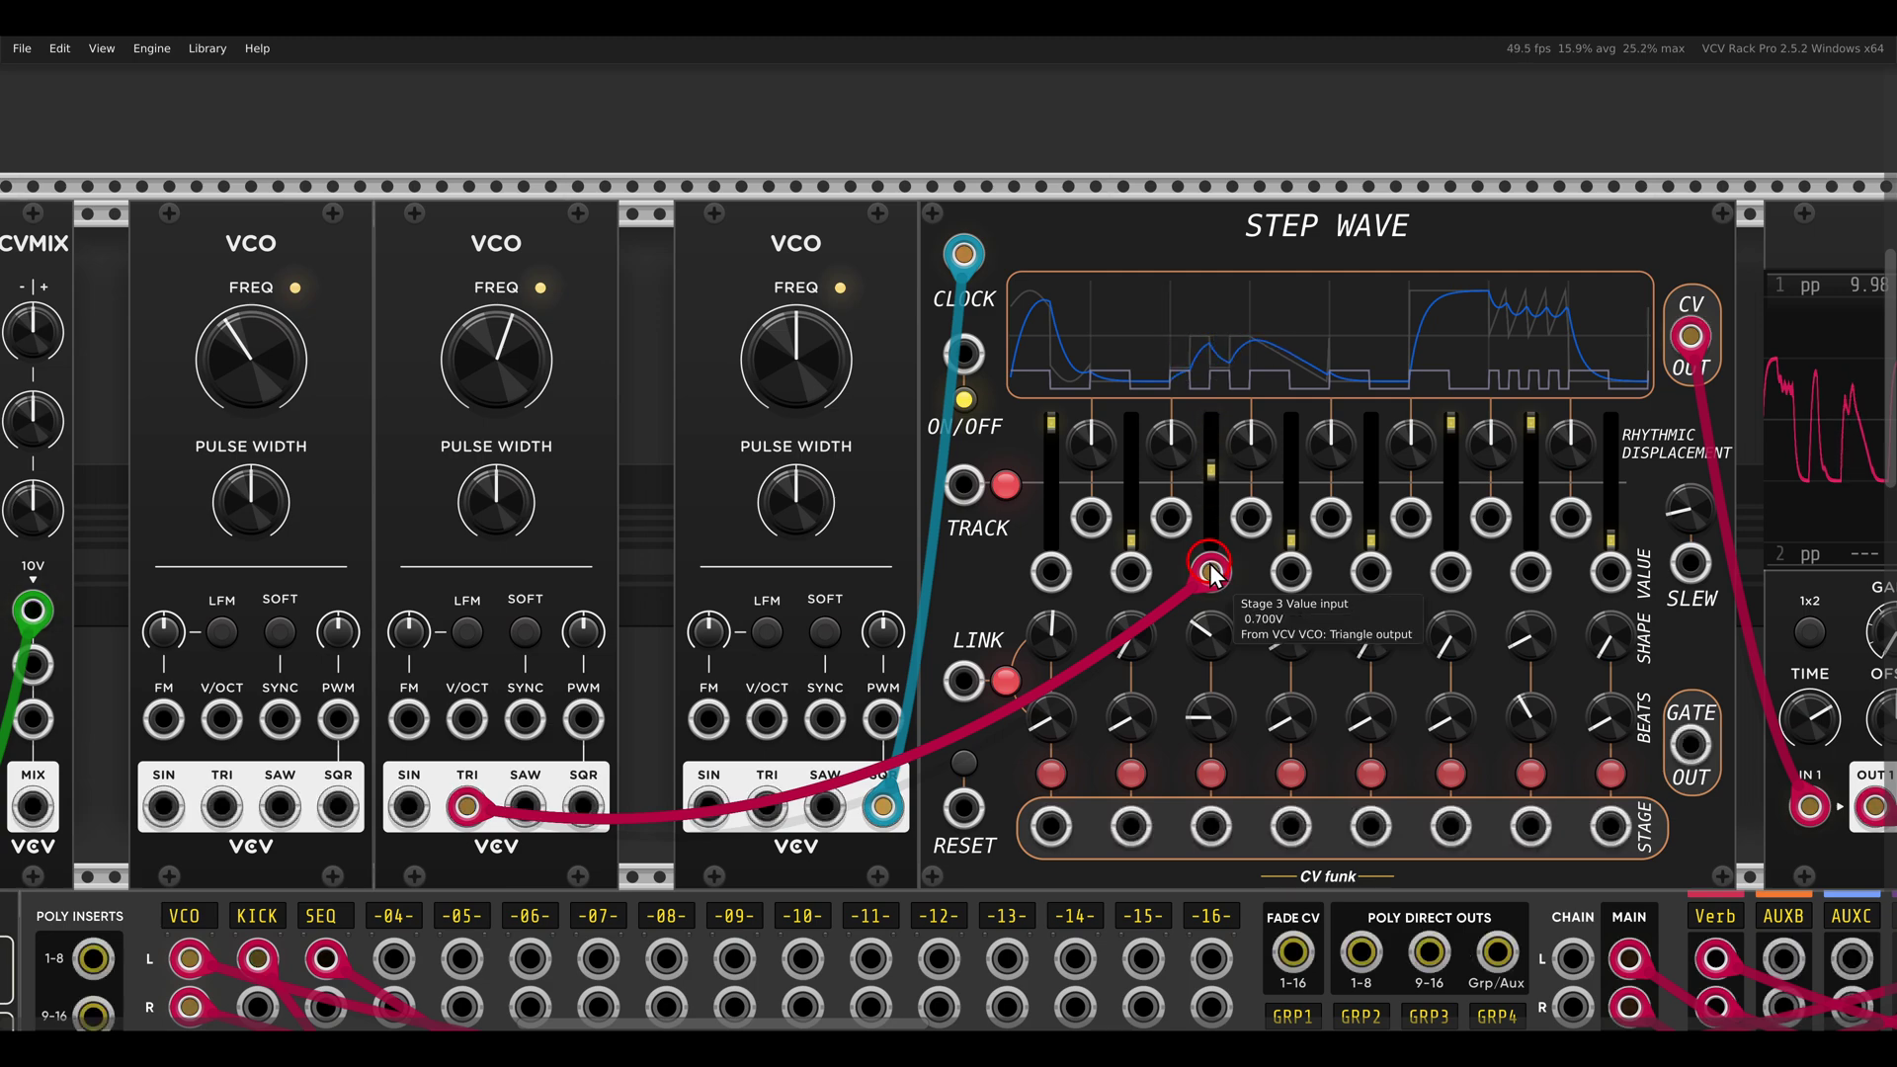
pyautogui.moveTo(286, 805); pyautogui.dragTo(1459, 571)
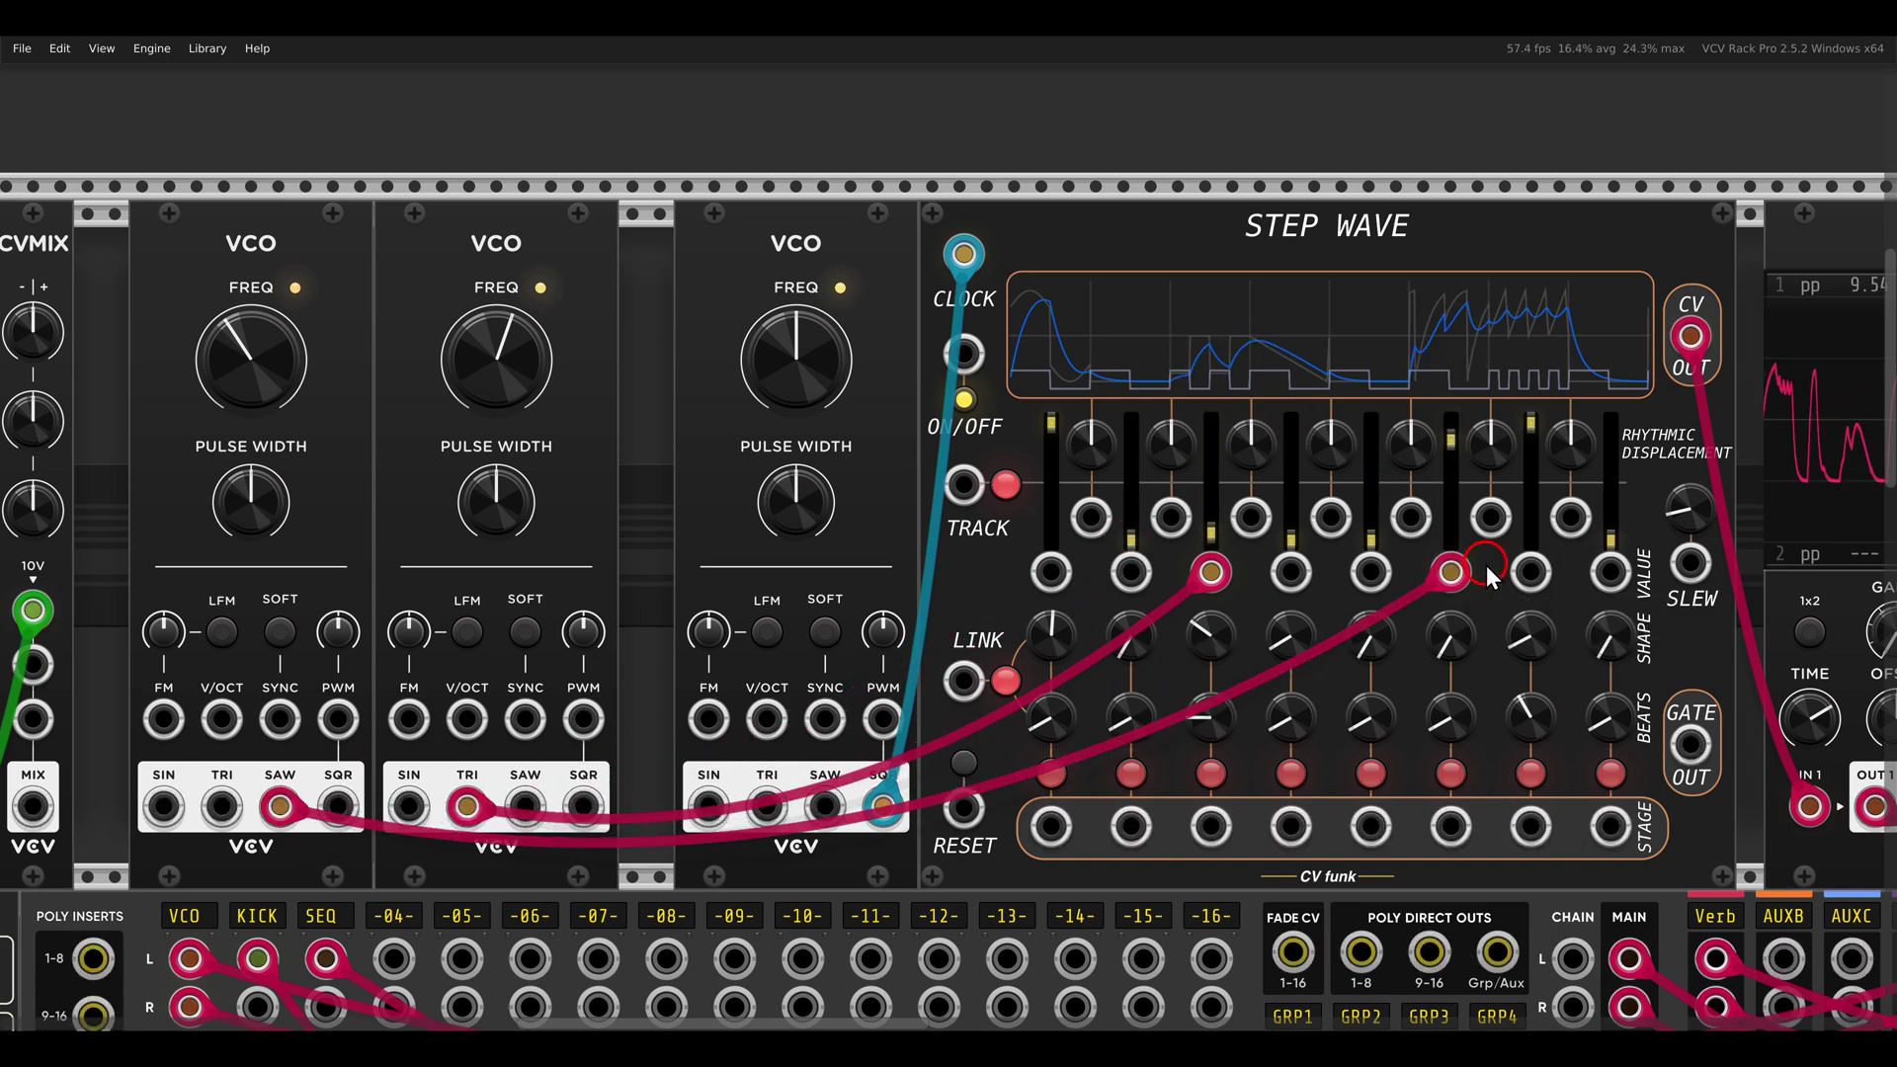
pyautogui.hscroll(3, 1486, 565)
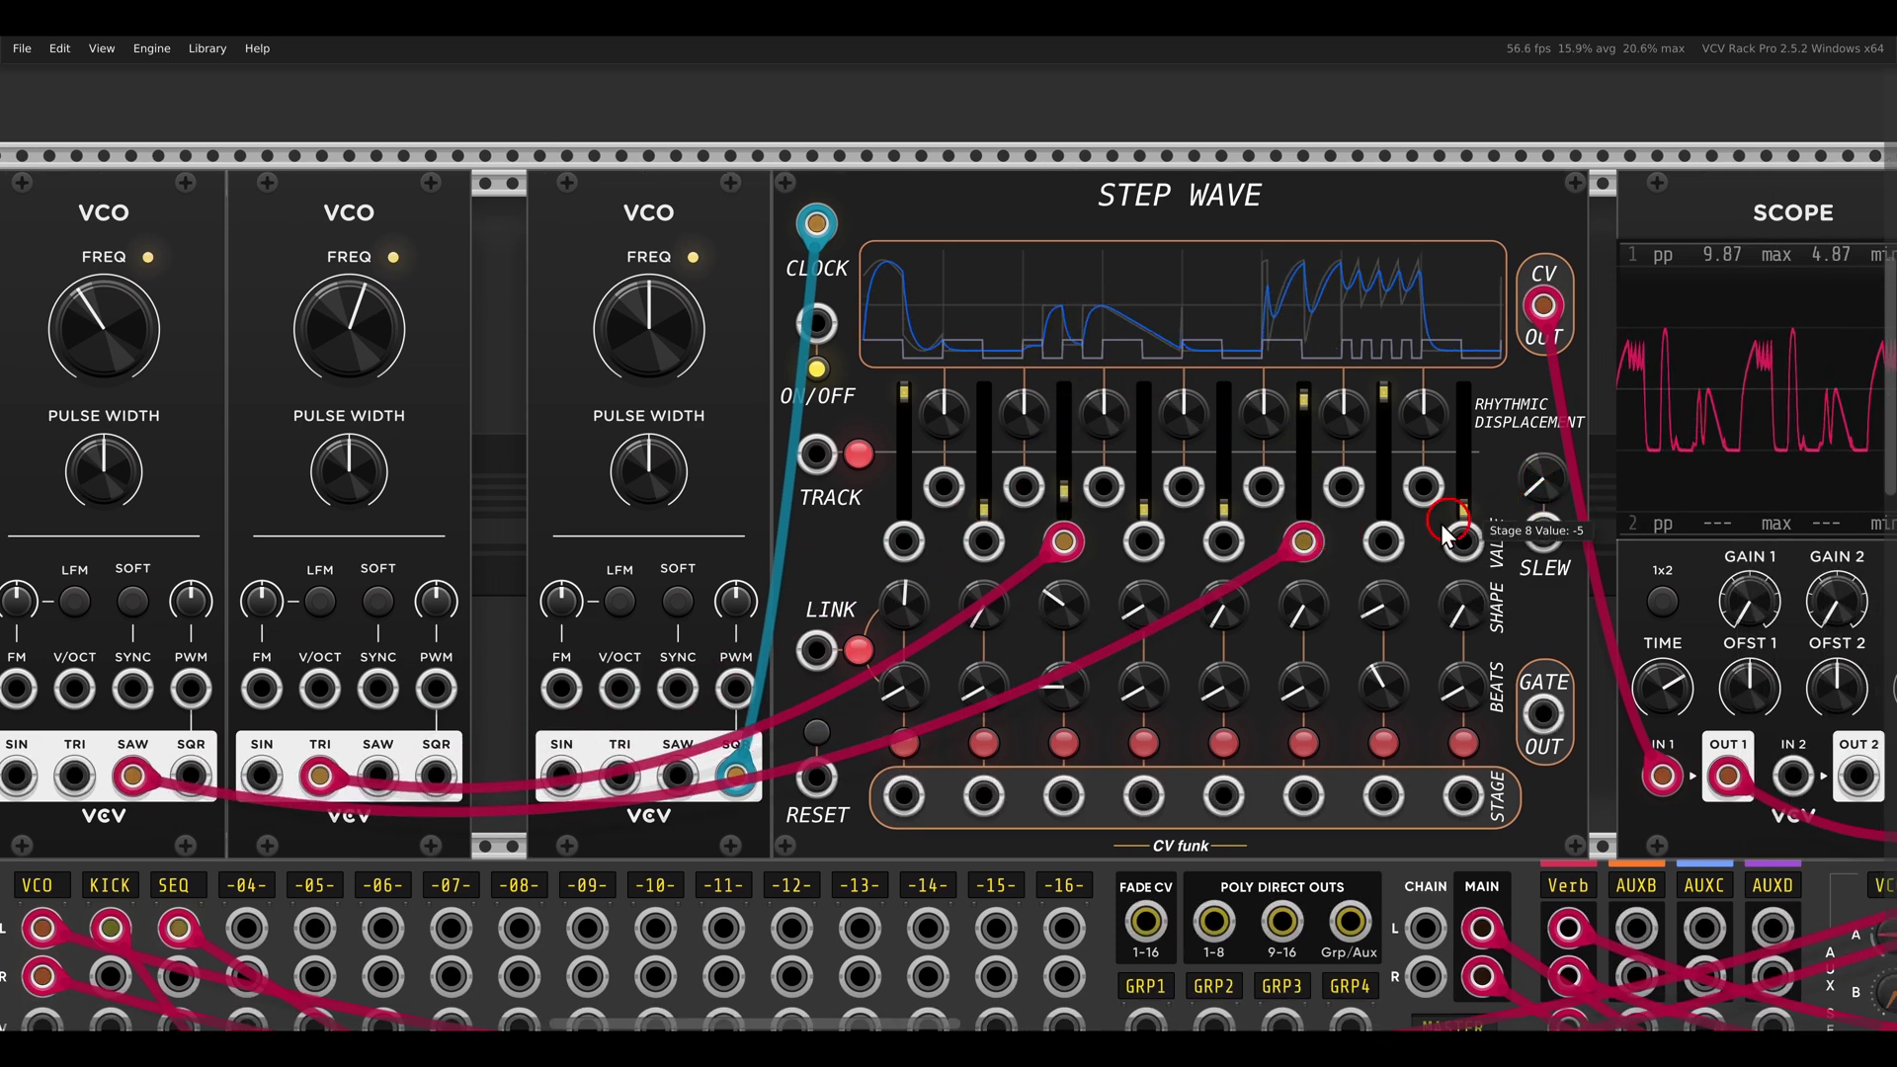
pyautogui.moveTo(1304, 541); pyautogui.dragTo(1384, 542)
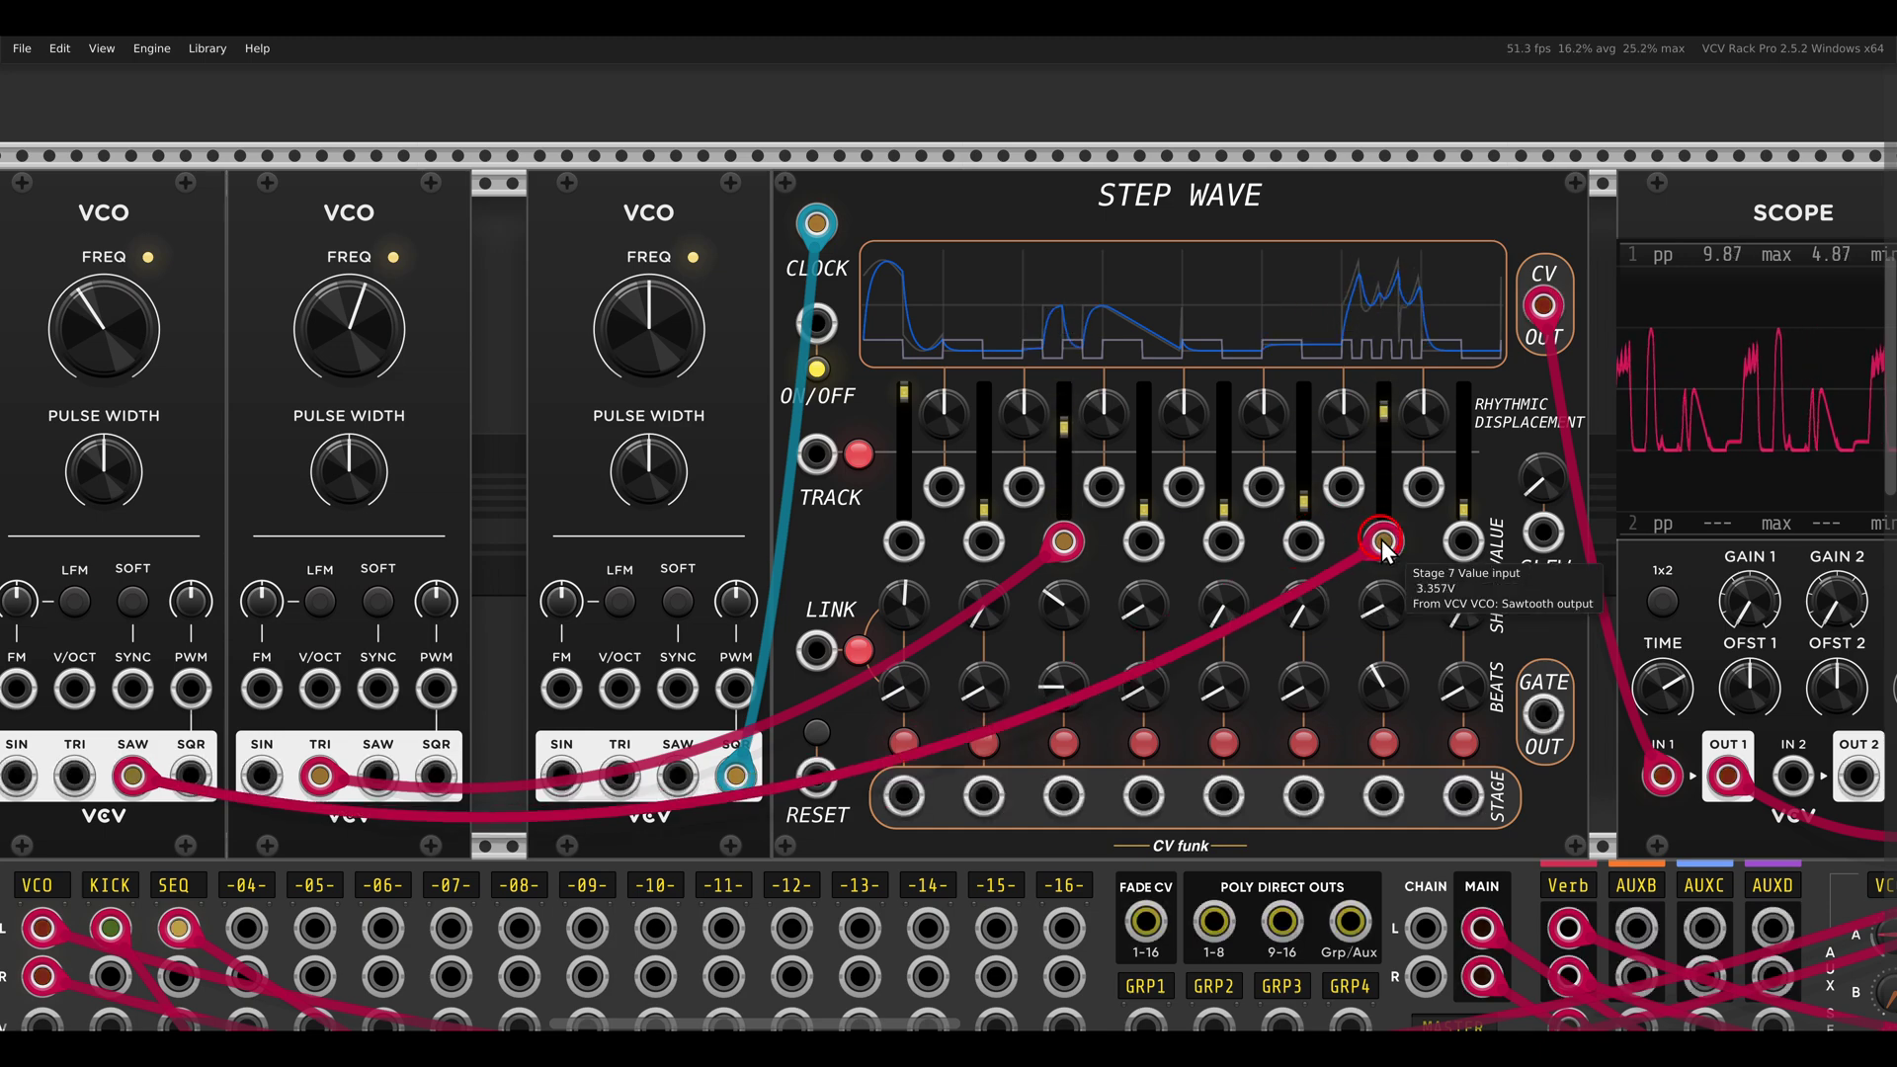
# Set the stage 6 value to 5 and the slew to about 0.08 on the Step Wave
pyautogui.moveTo(1304, 504); pyautogui.dragTo(1312, 287)
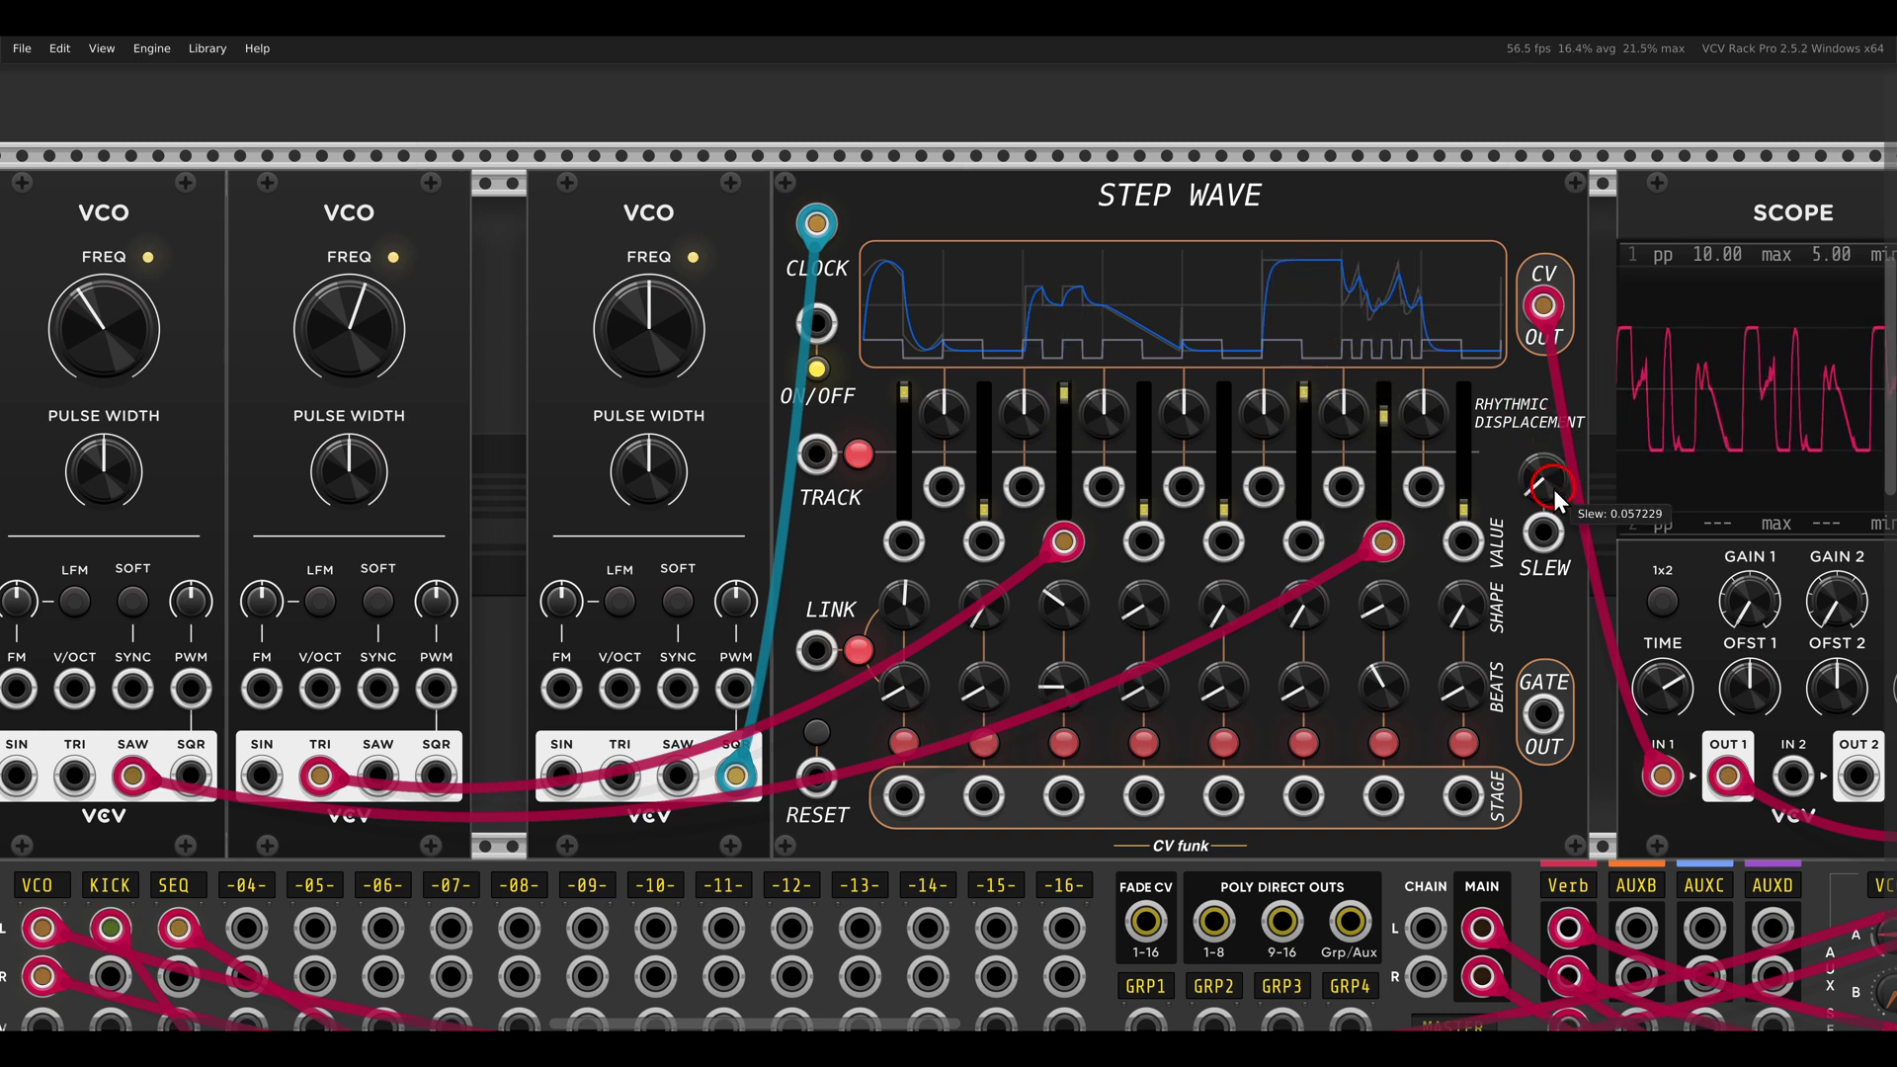
pyautogui.moveTo(1551, 488); pyautogui.dragTo(1509, 466)
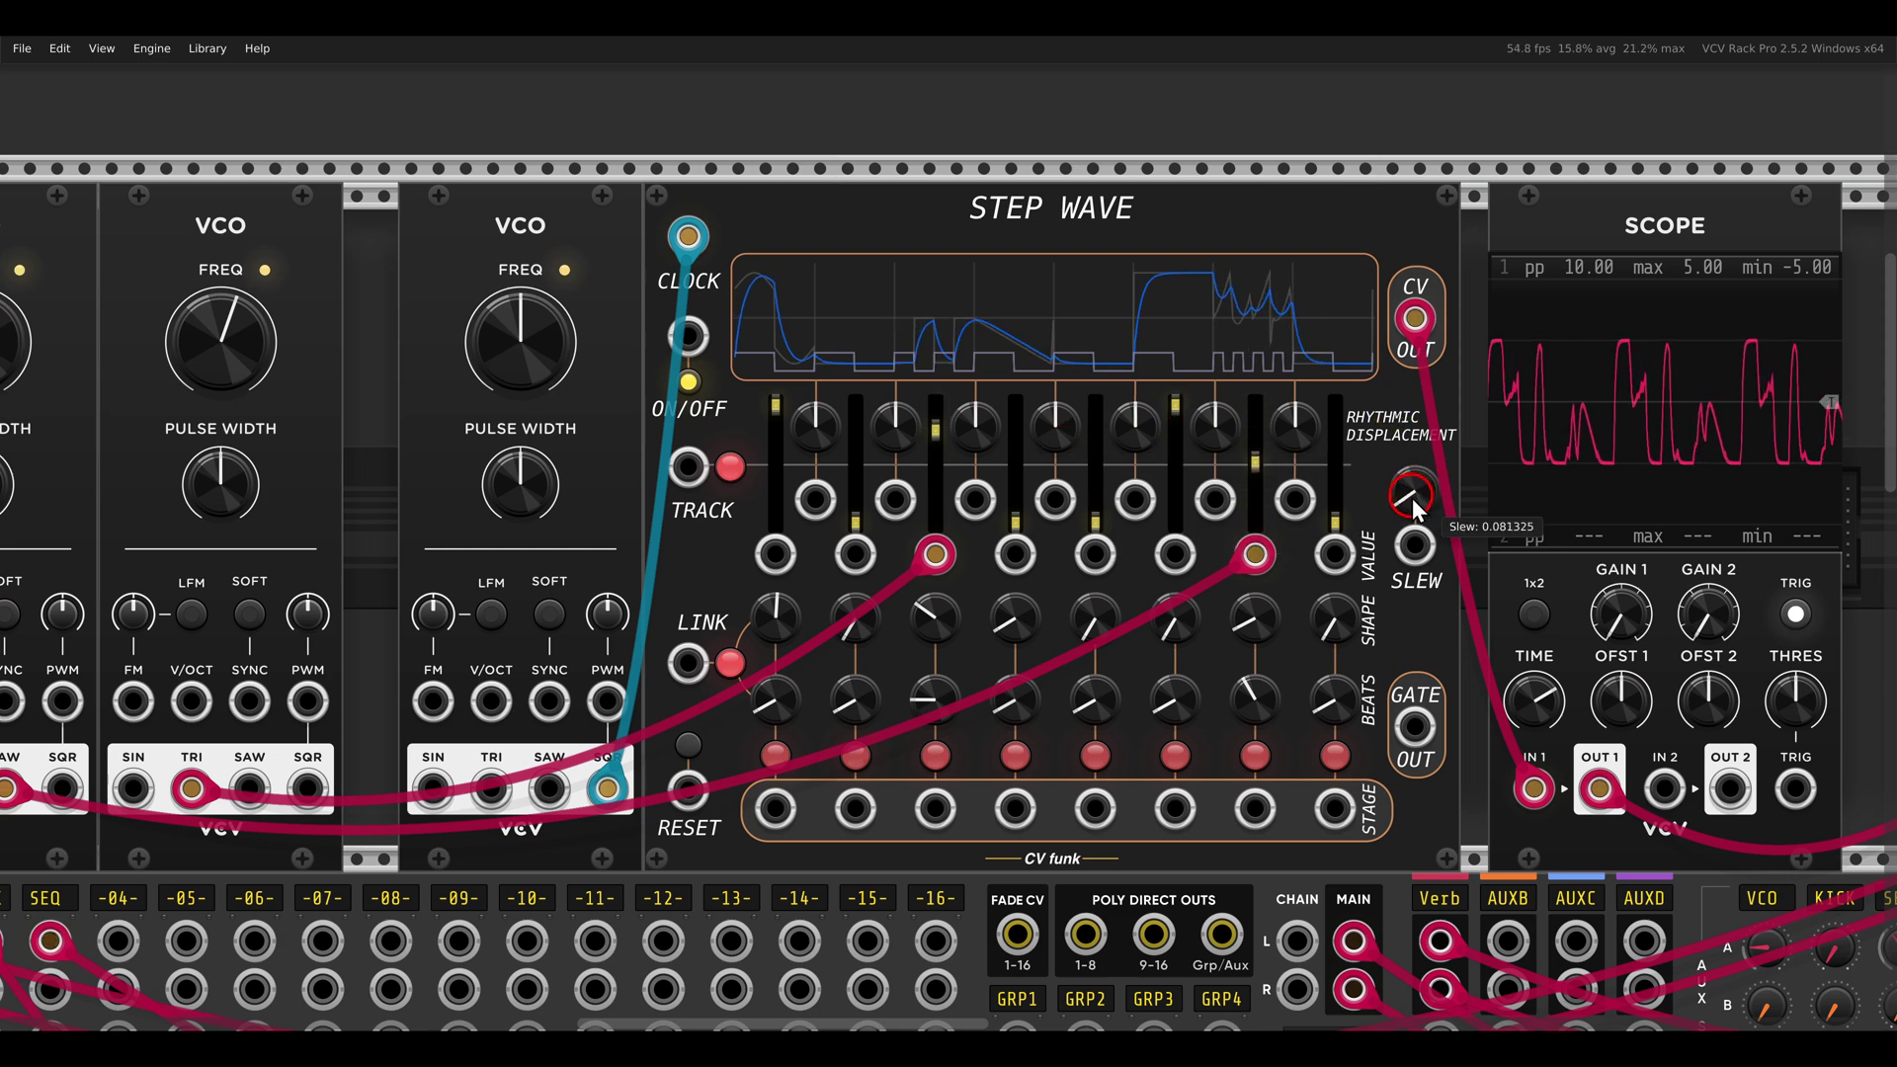
# Shift the rhythmic displacement between stages 6-7, 3-4, 2-3 and 1-2 on the Step Wave
pyautogui.moveTo(1223, 440); pyautogui.dragTo(1195, 305)
pyautogui.moveTo(974, 429); pyautogui.dragTo(959, 336)
pyautogui.moveTo(820, 429); pyautogui.dragTo(869, 474)
# Switch the Step Wave sequencer off and back on
pyautogui.hscroll(1, 834, 459)
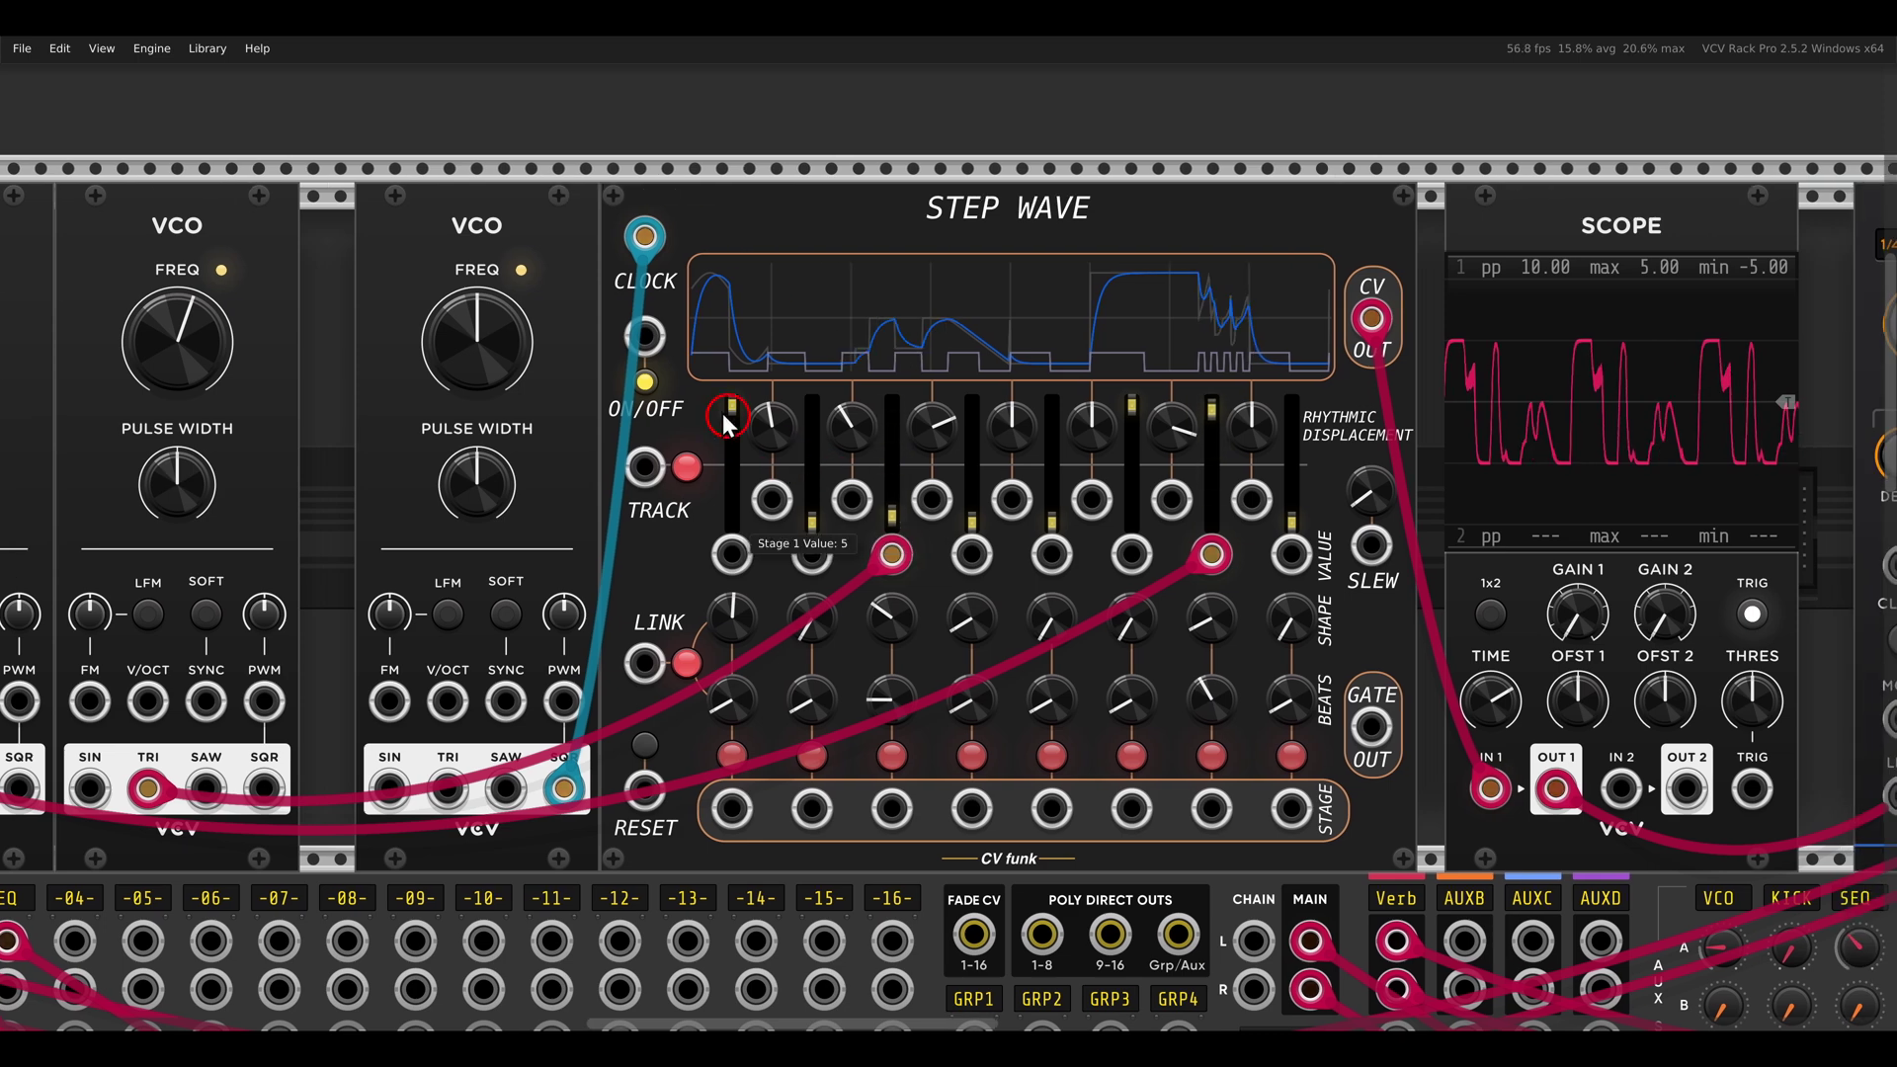
pyautogui.click(657, 388)
pyautogui.click(658, 387)
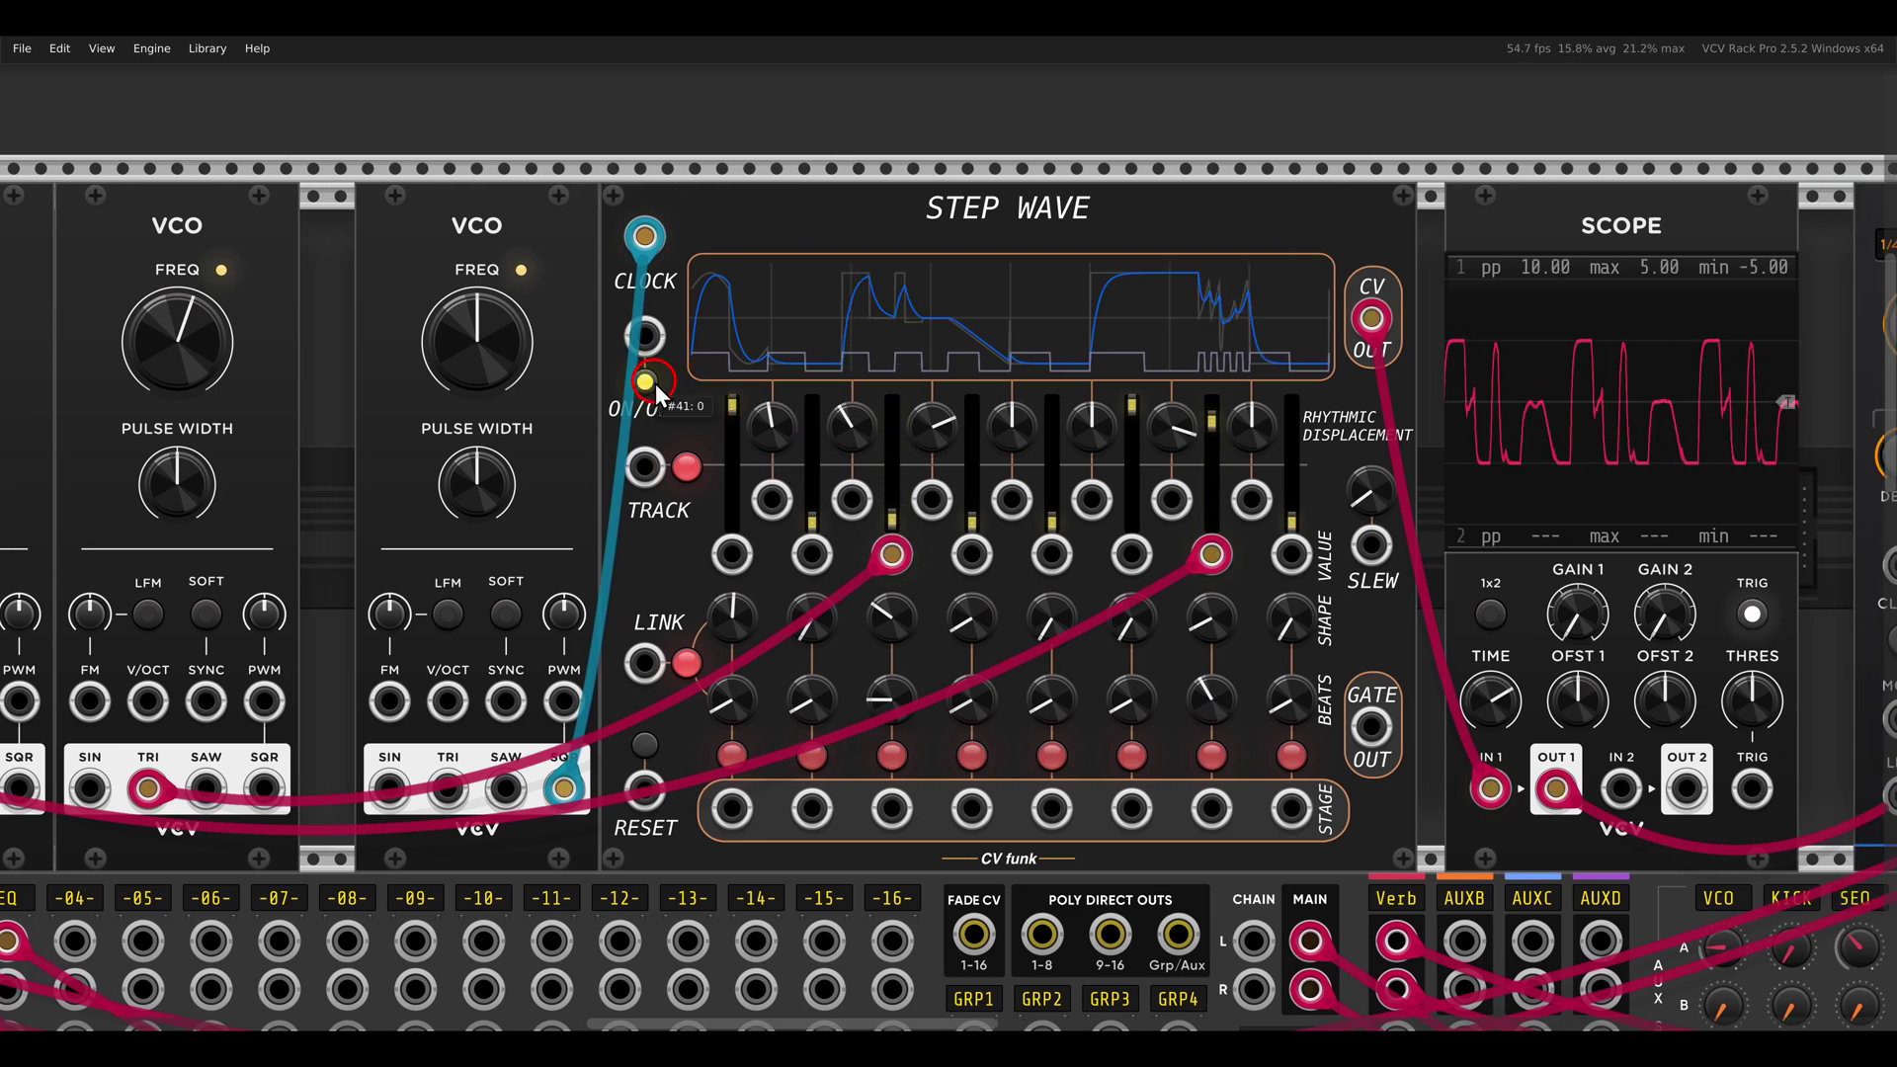
# Toggle the Step Wave off and on, and patch the Decima's step output into the Step Wave's on/off input
pyautogui.click(657, 387)
pyautogui.click(657, 387)
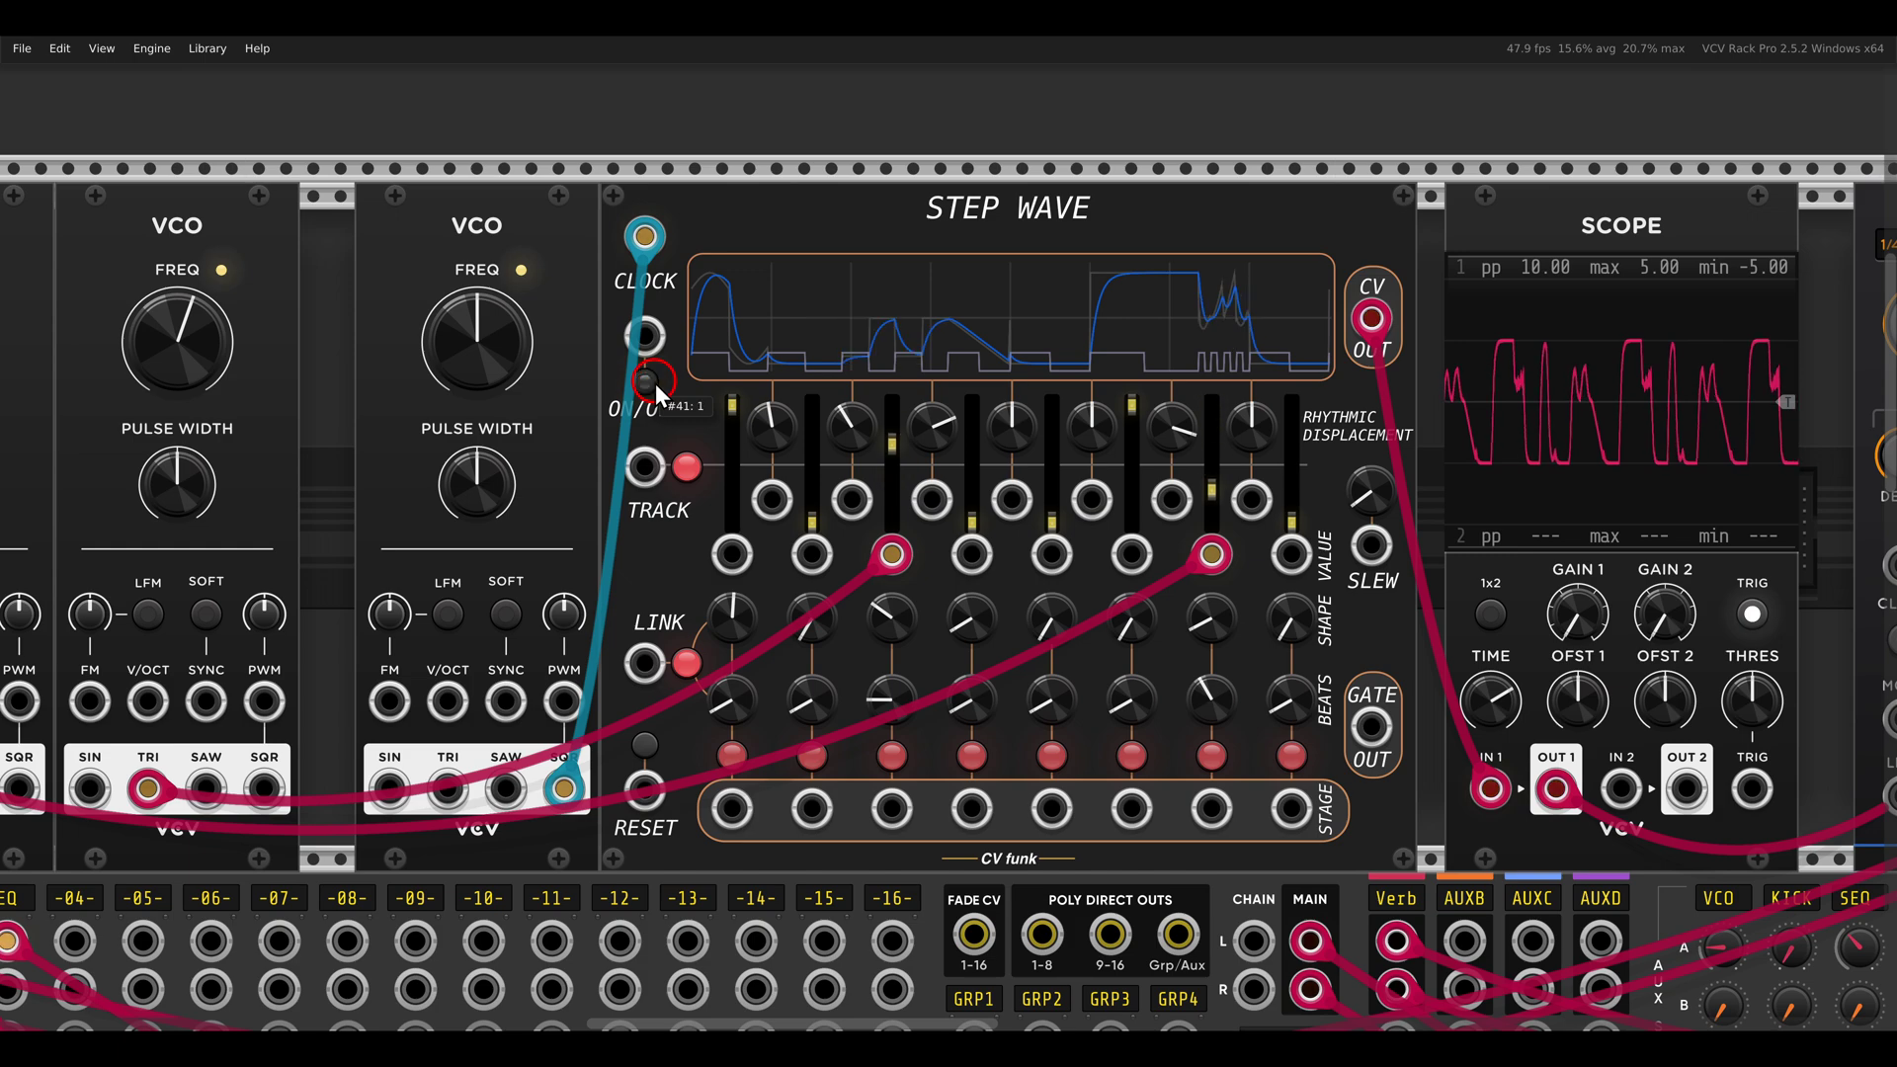
pyautogui.scroll(-5, 657, 391)
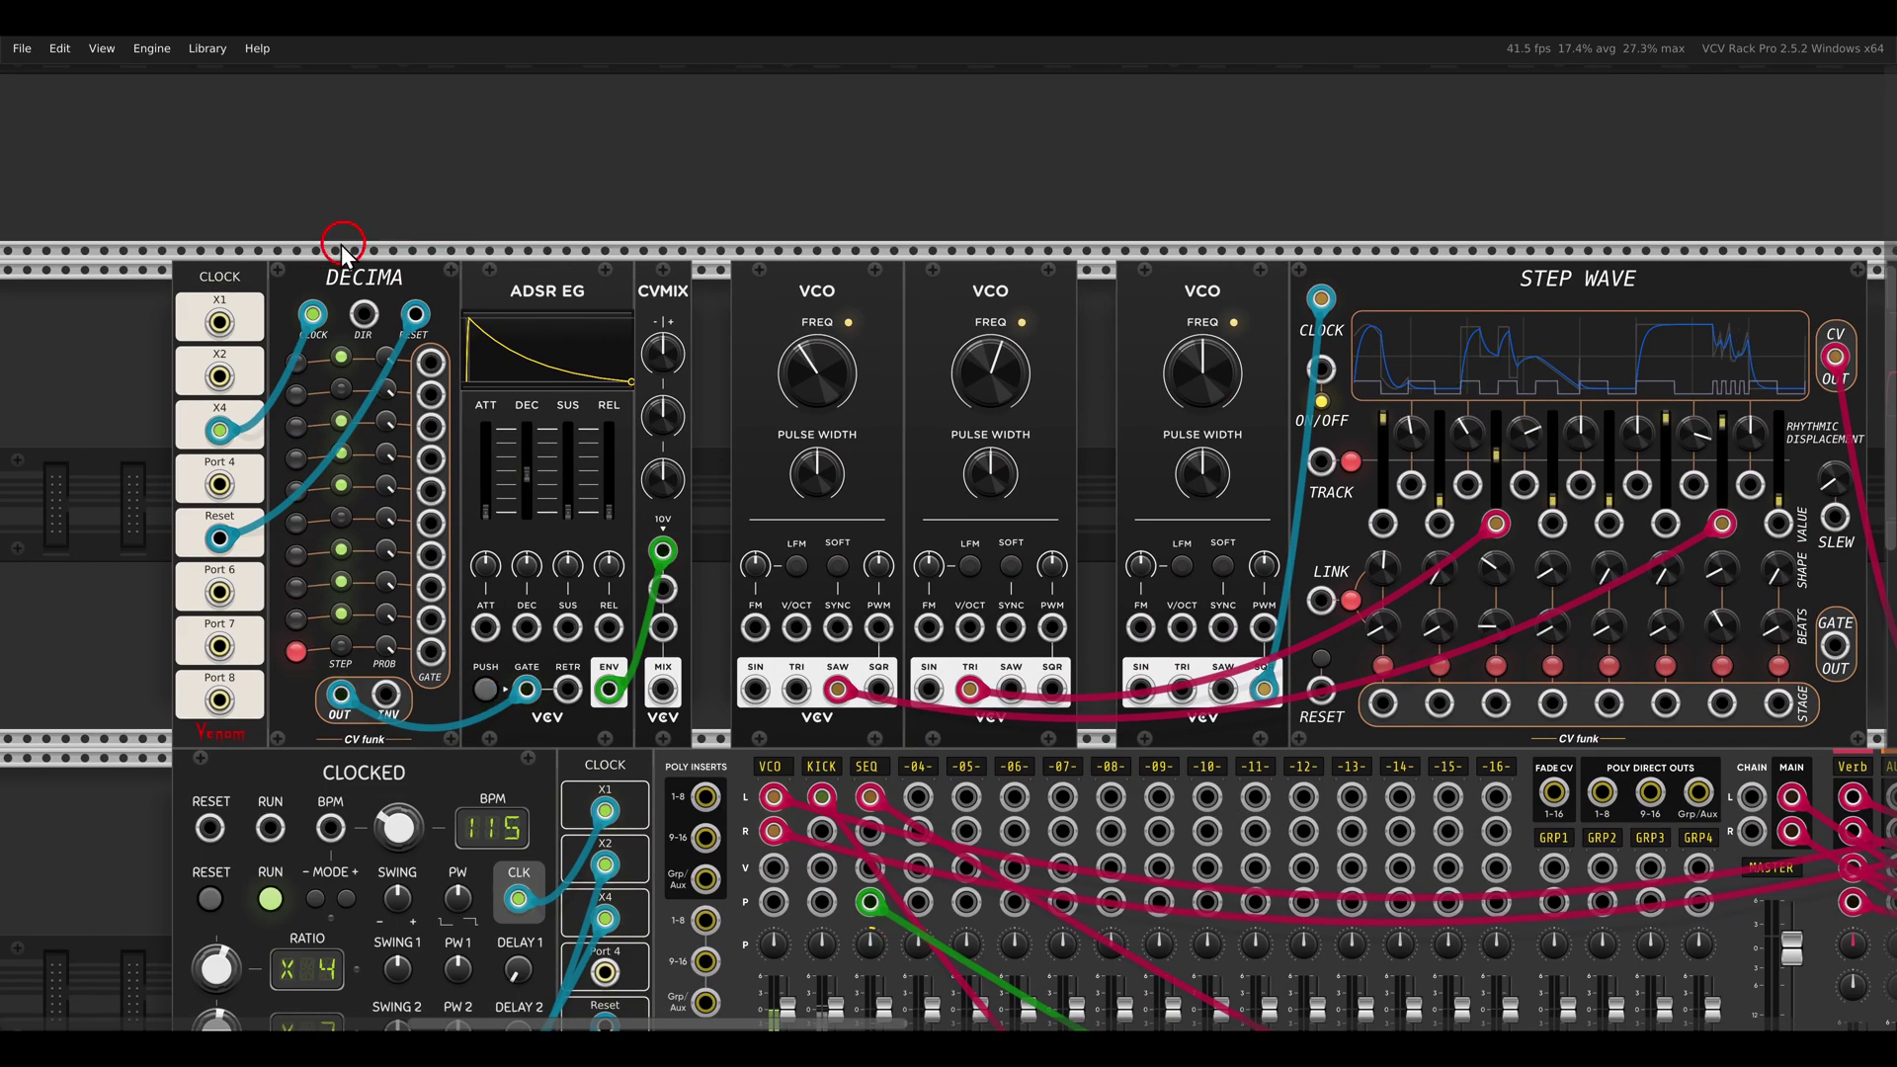
pyautogui.moveTo(285, 245); pyautogui.dragTo(428, 309)
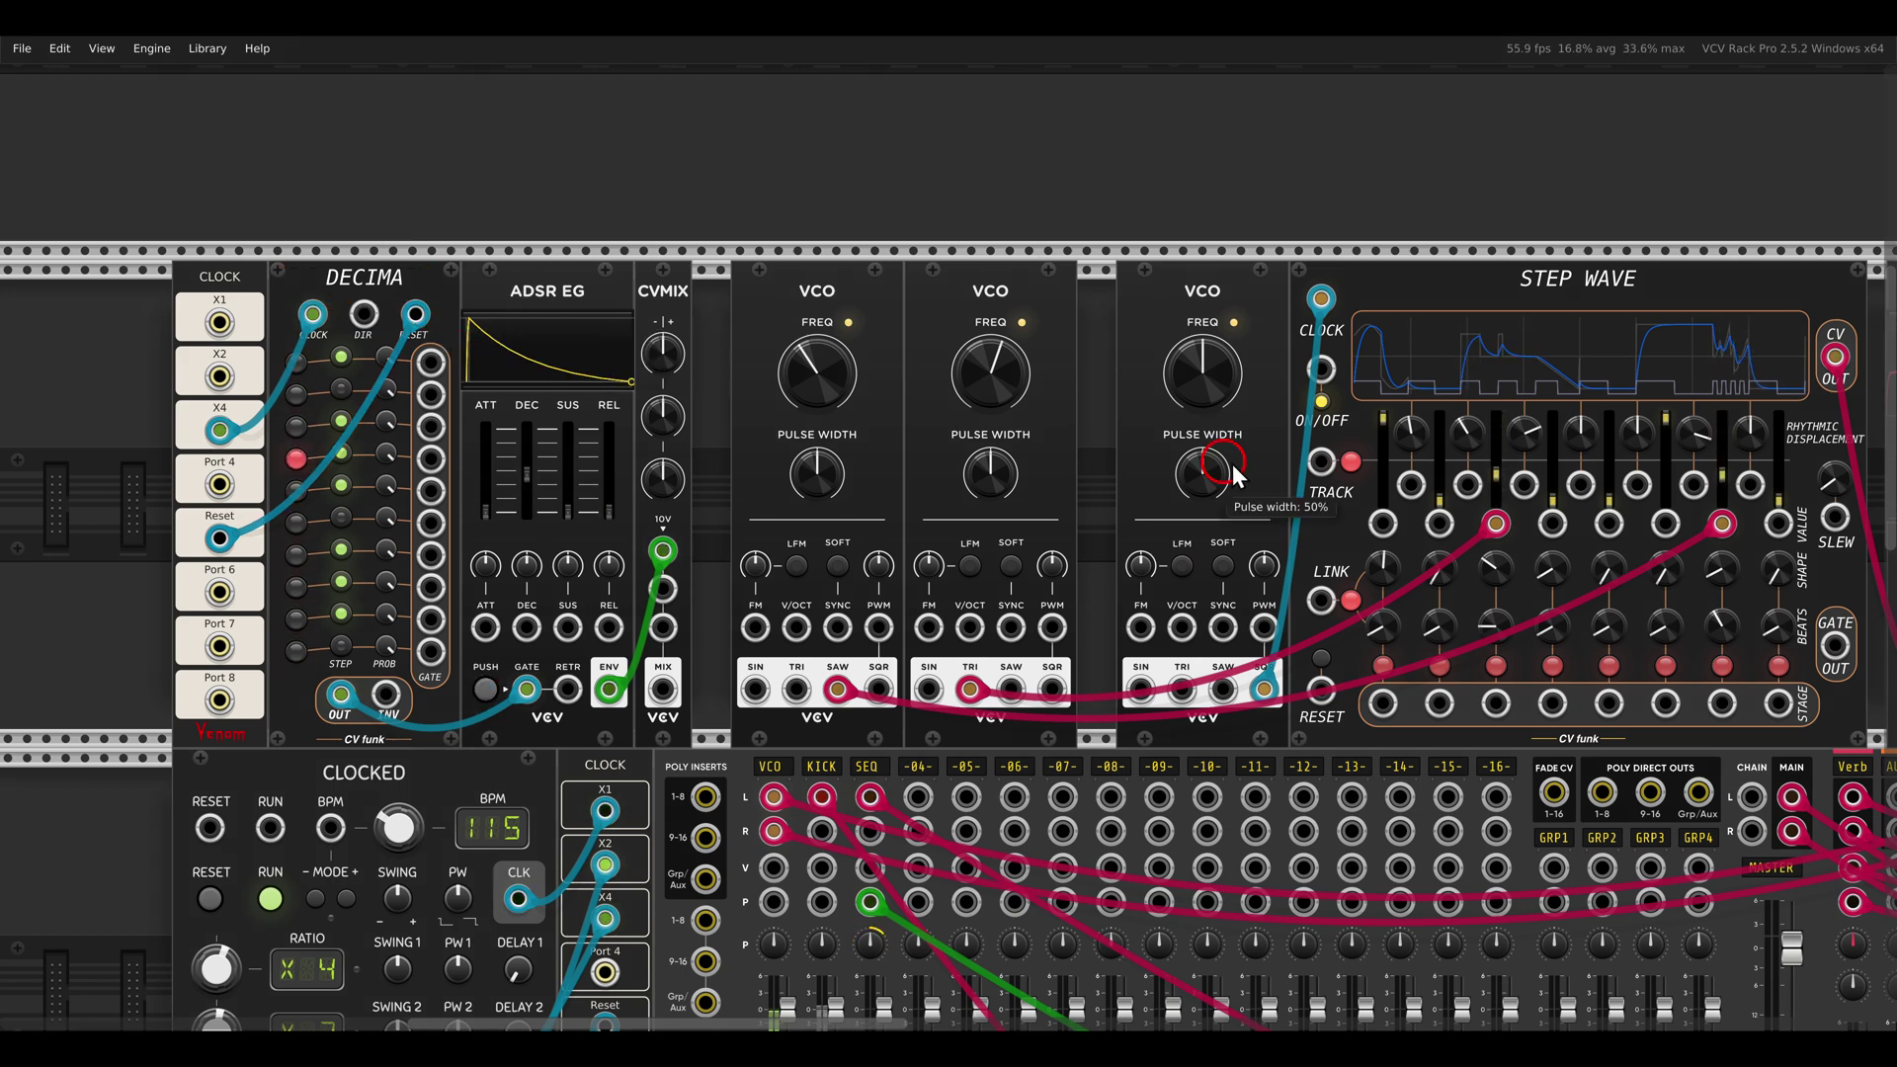
pyautogui.moveTo(1320, 378)
pyautogui.mouseDown()
pyautogui.moveTo(830, 510)
pyautogui.moveTo(341, 697)
pyautogui.mouseUp()
pyautogui.hscroll(1, 1488, 469)
pyautogui.hscroll(5, 1492, 479)
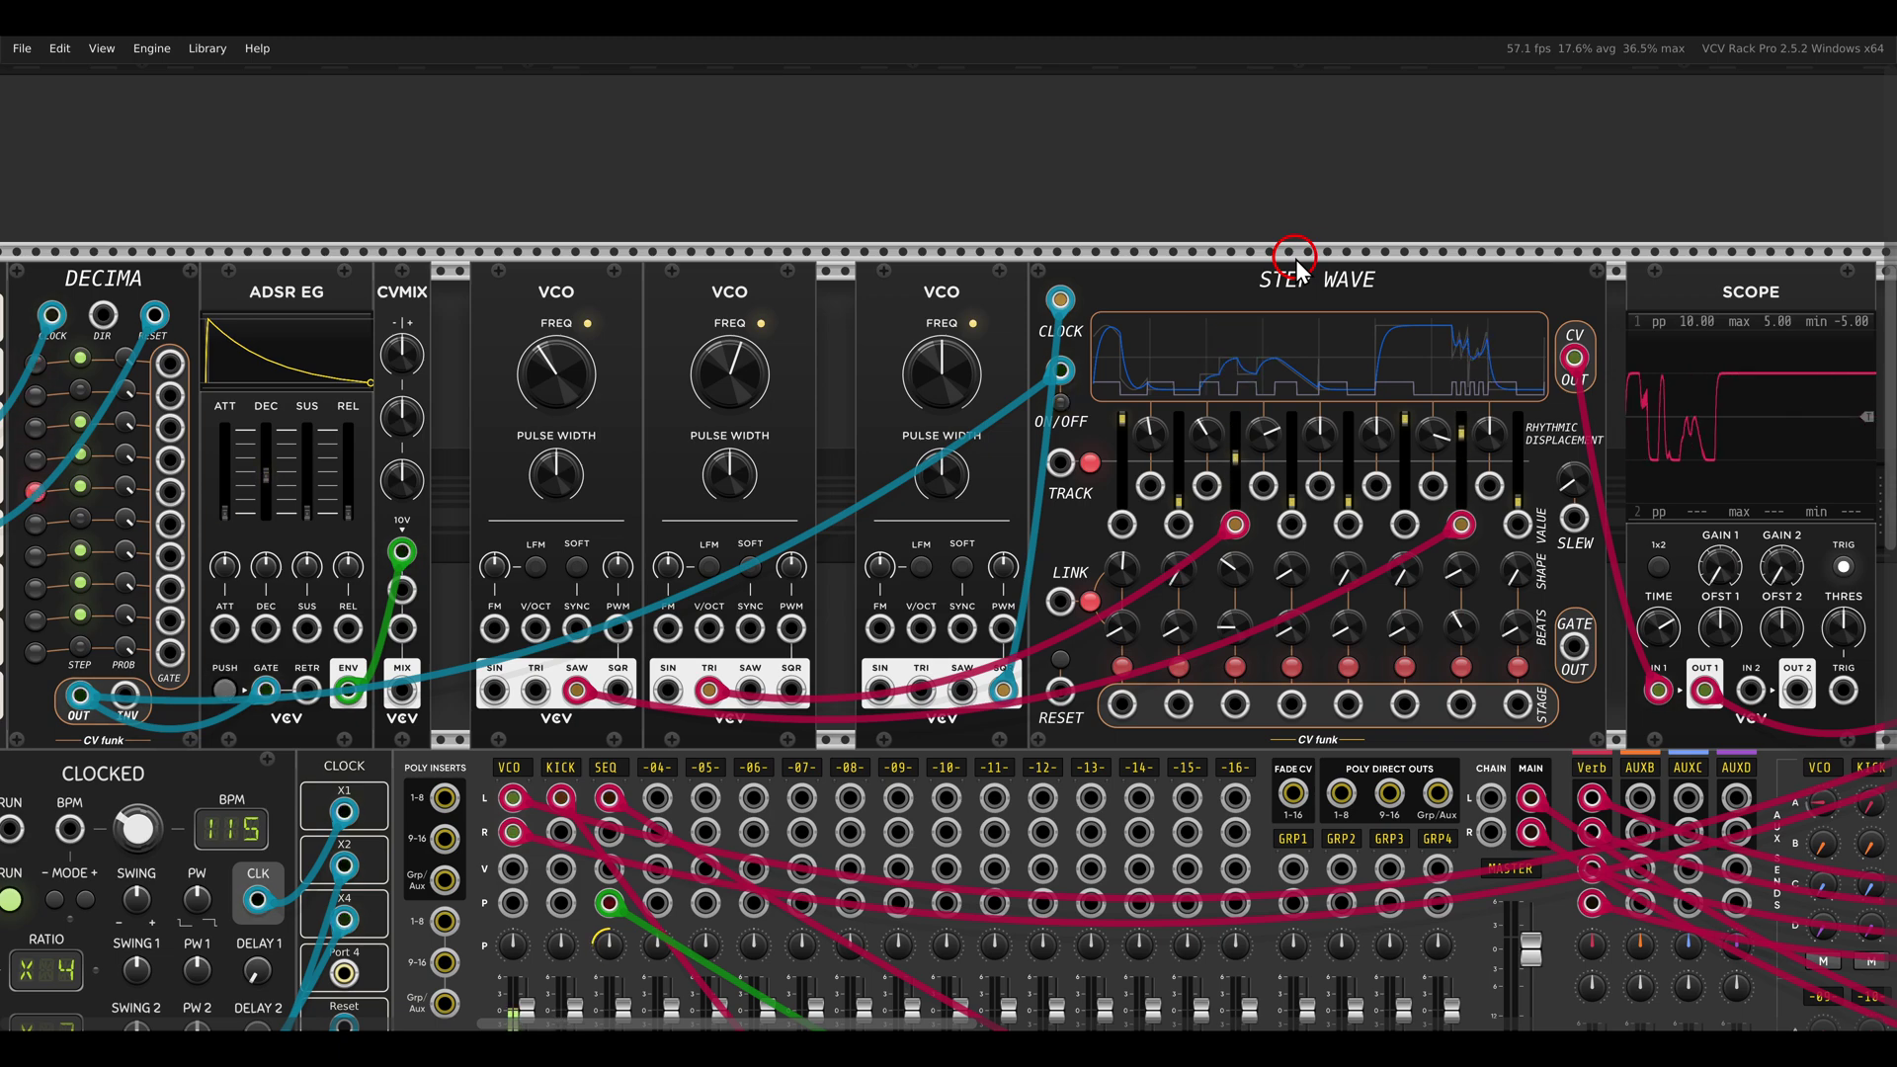
# Adjust the Step Wave's slew and modulate it from the CVMIX mix output, with CVMIX level 1 turned negative
pyautogui.moveTo(1571, 482)
pyautogui.mouseDown()
pyautogui.moveTo(1567, 413)
pyautogui.moveTo(1556, 484)
pyautogui.mouseUp()
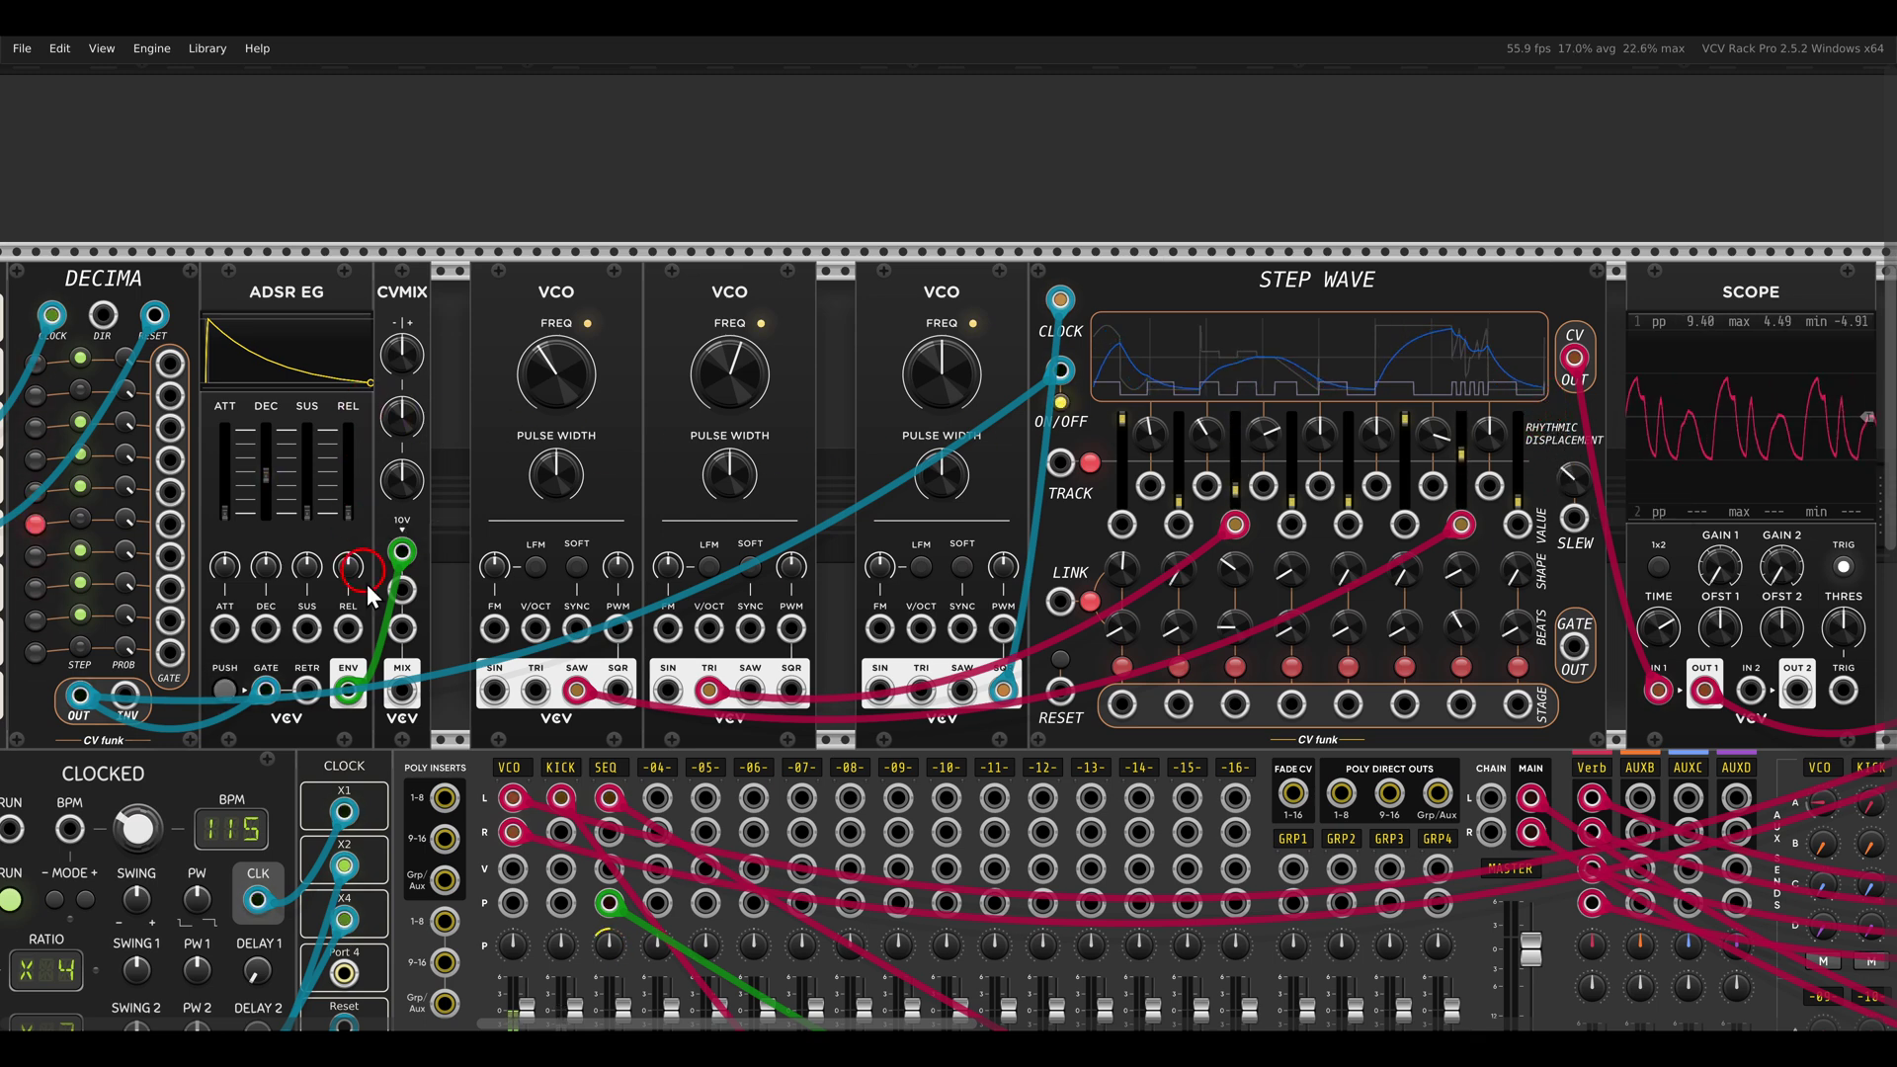
pyautogui.moveTo(402, 689); pyautogui.dragTo(1574, 518)
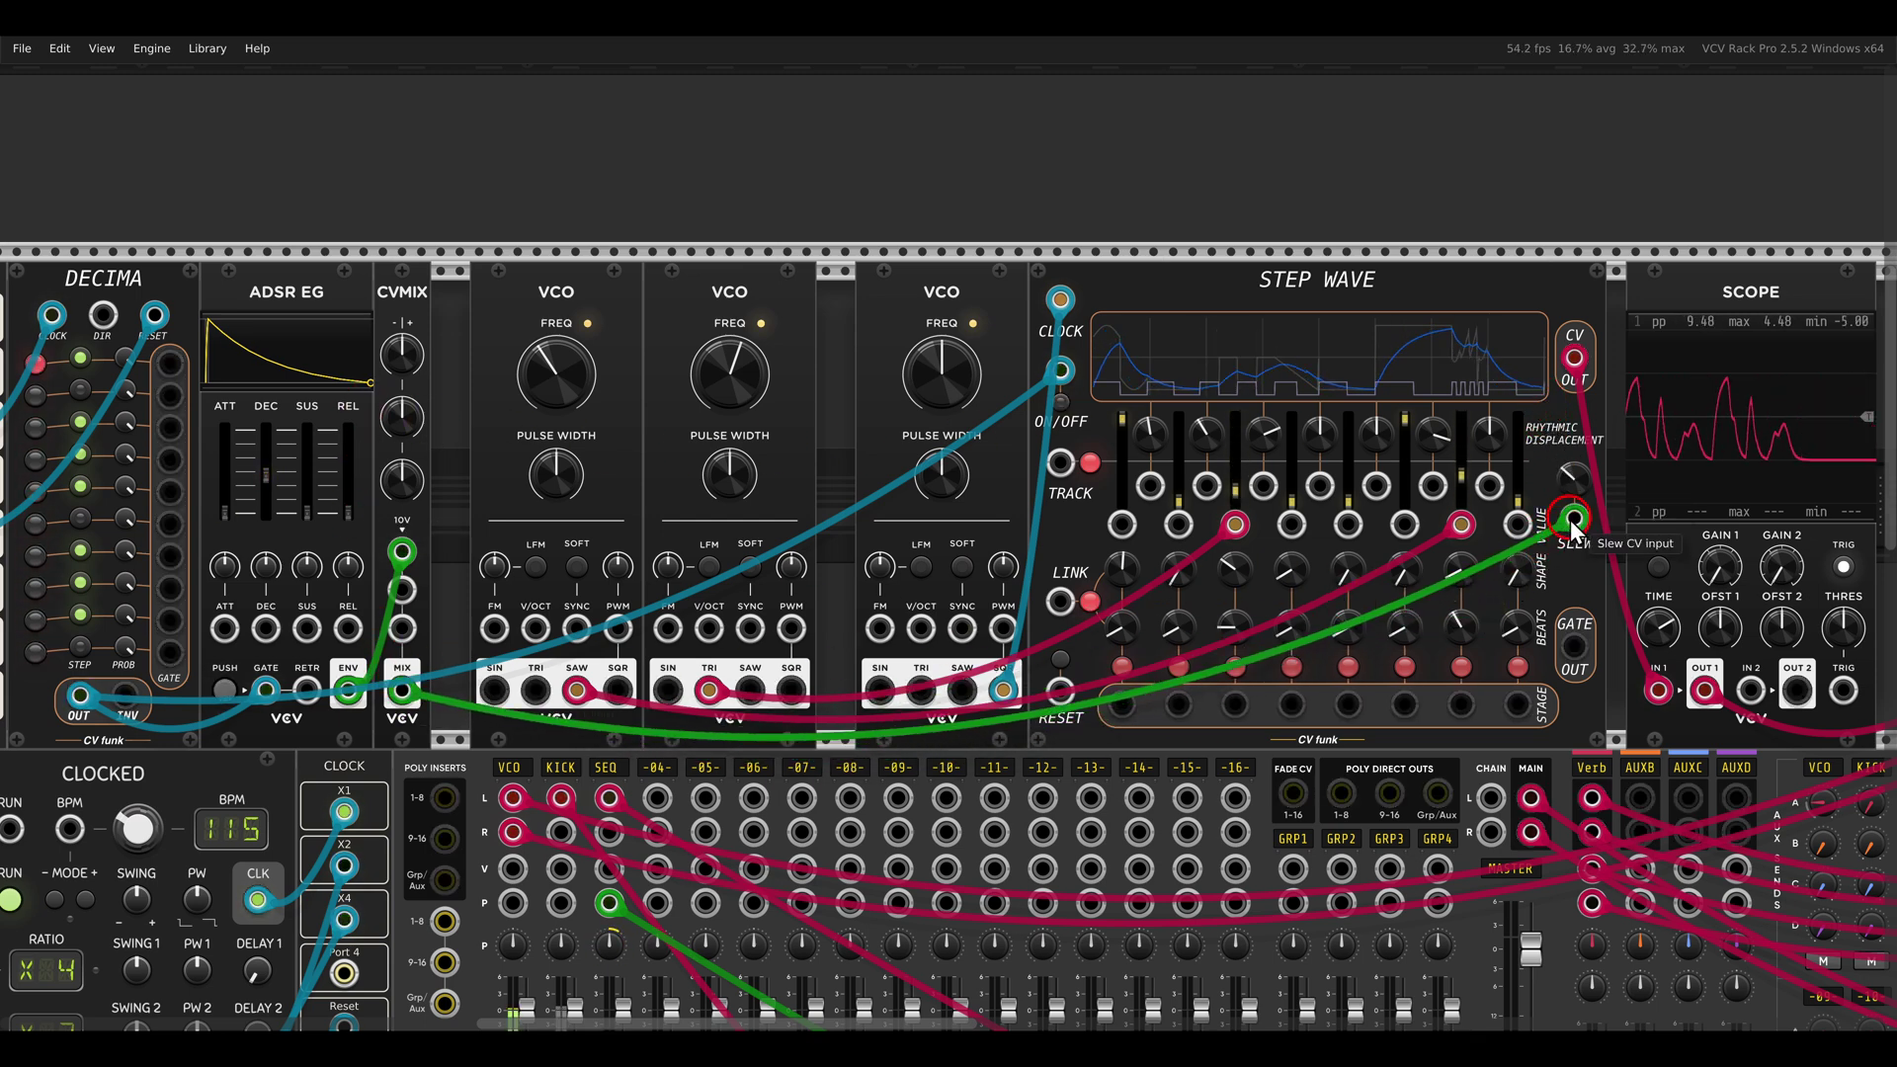
pyautogui.moveTo(403, 376)
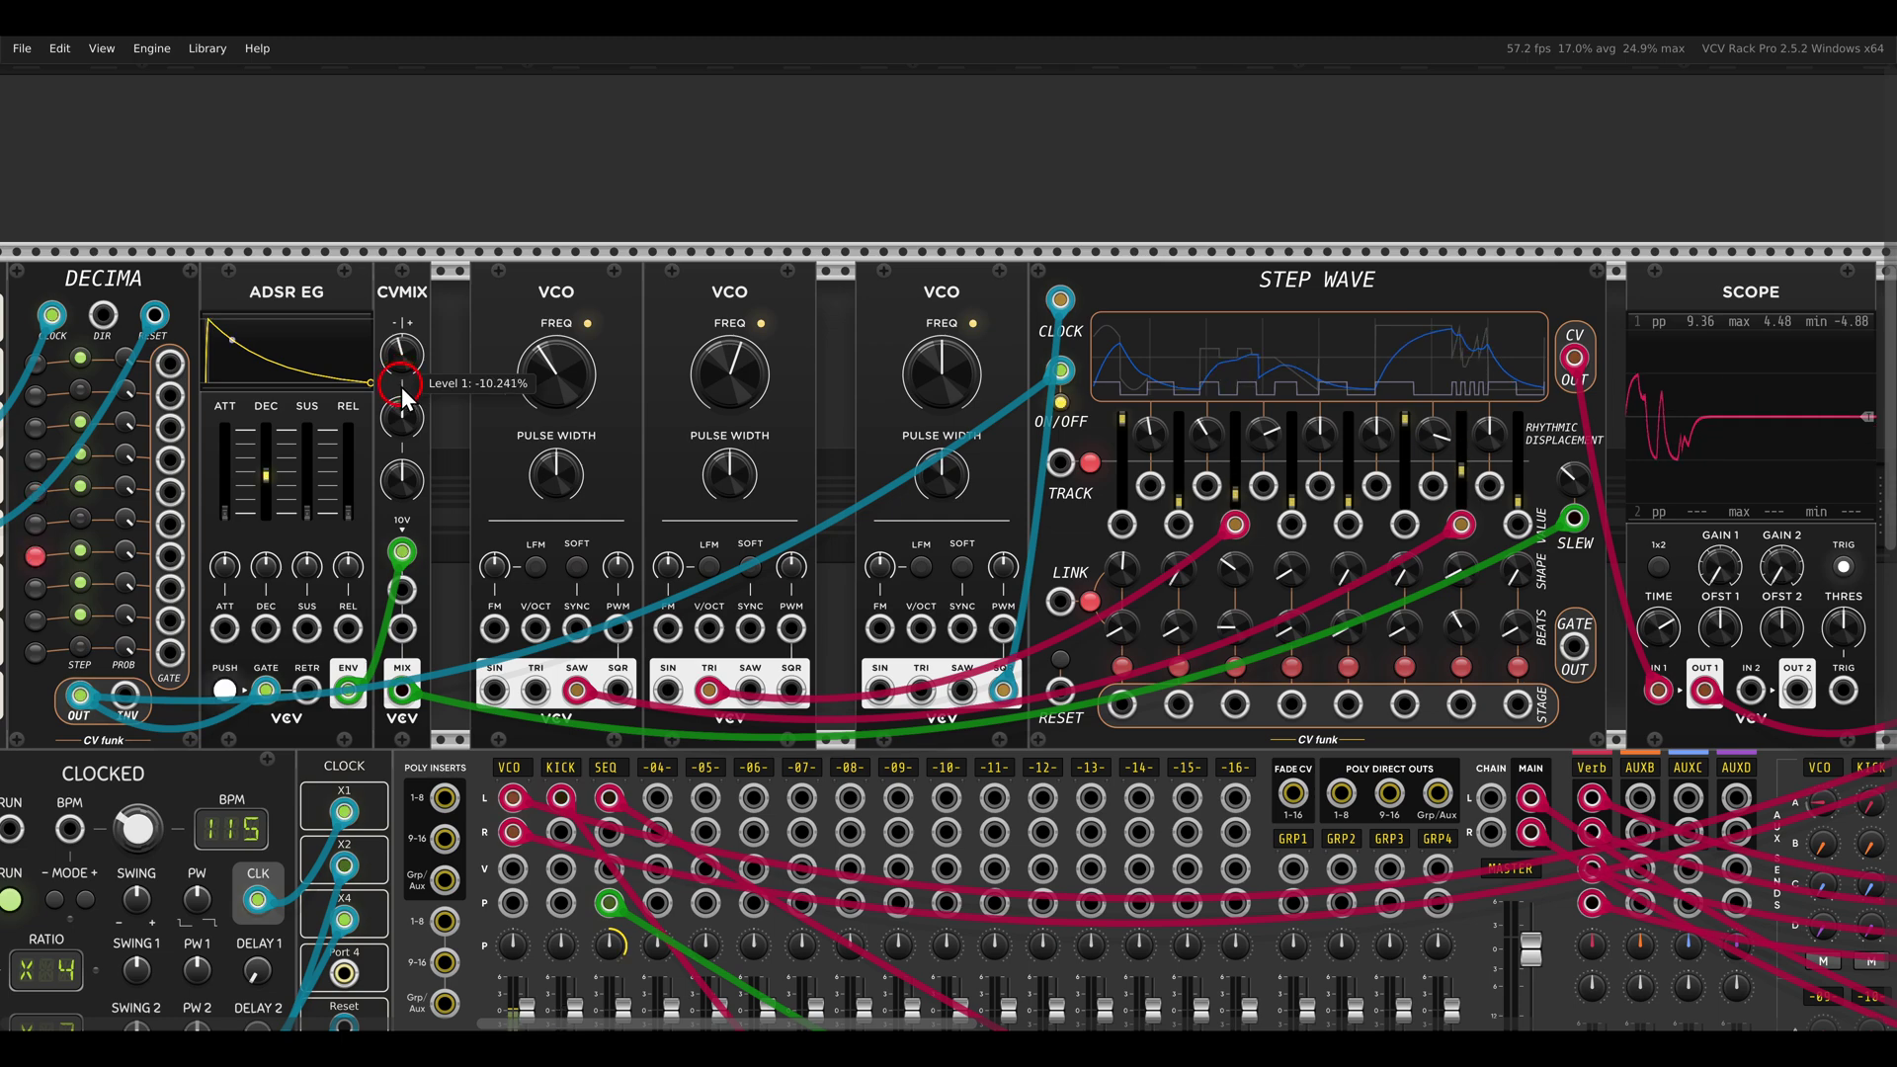
pyautogui.moveTo(402, 387); pyautogui.dragTo(403, 421)
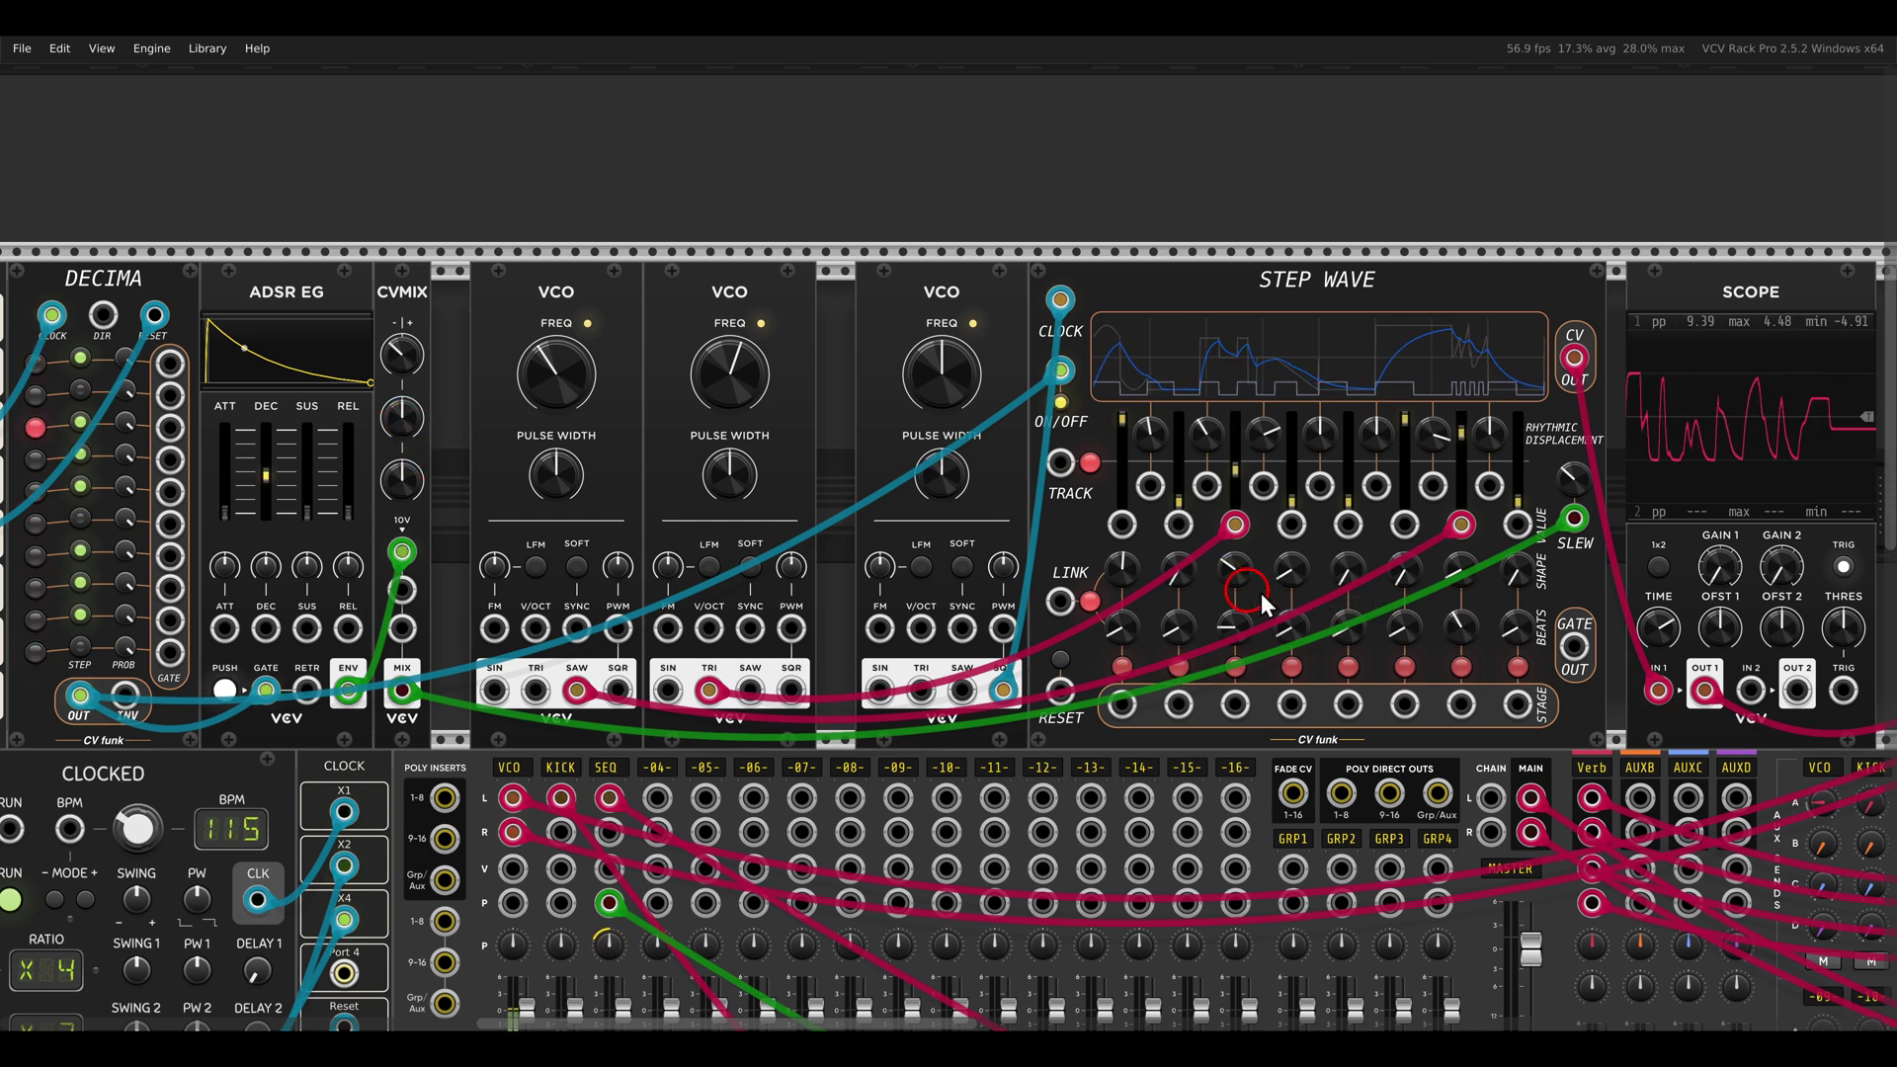
# Set the Delay module's mix to about 28%
pyautogui.moveTo(1481, 538); pyautogui.dragTo(1417, 449)
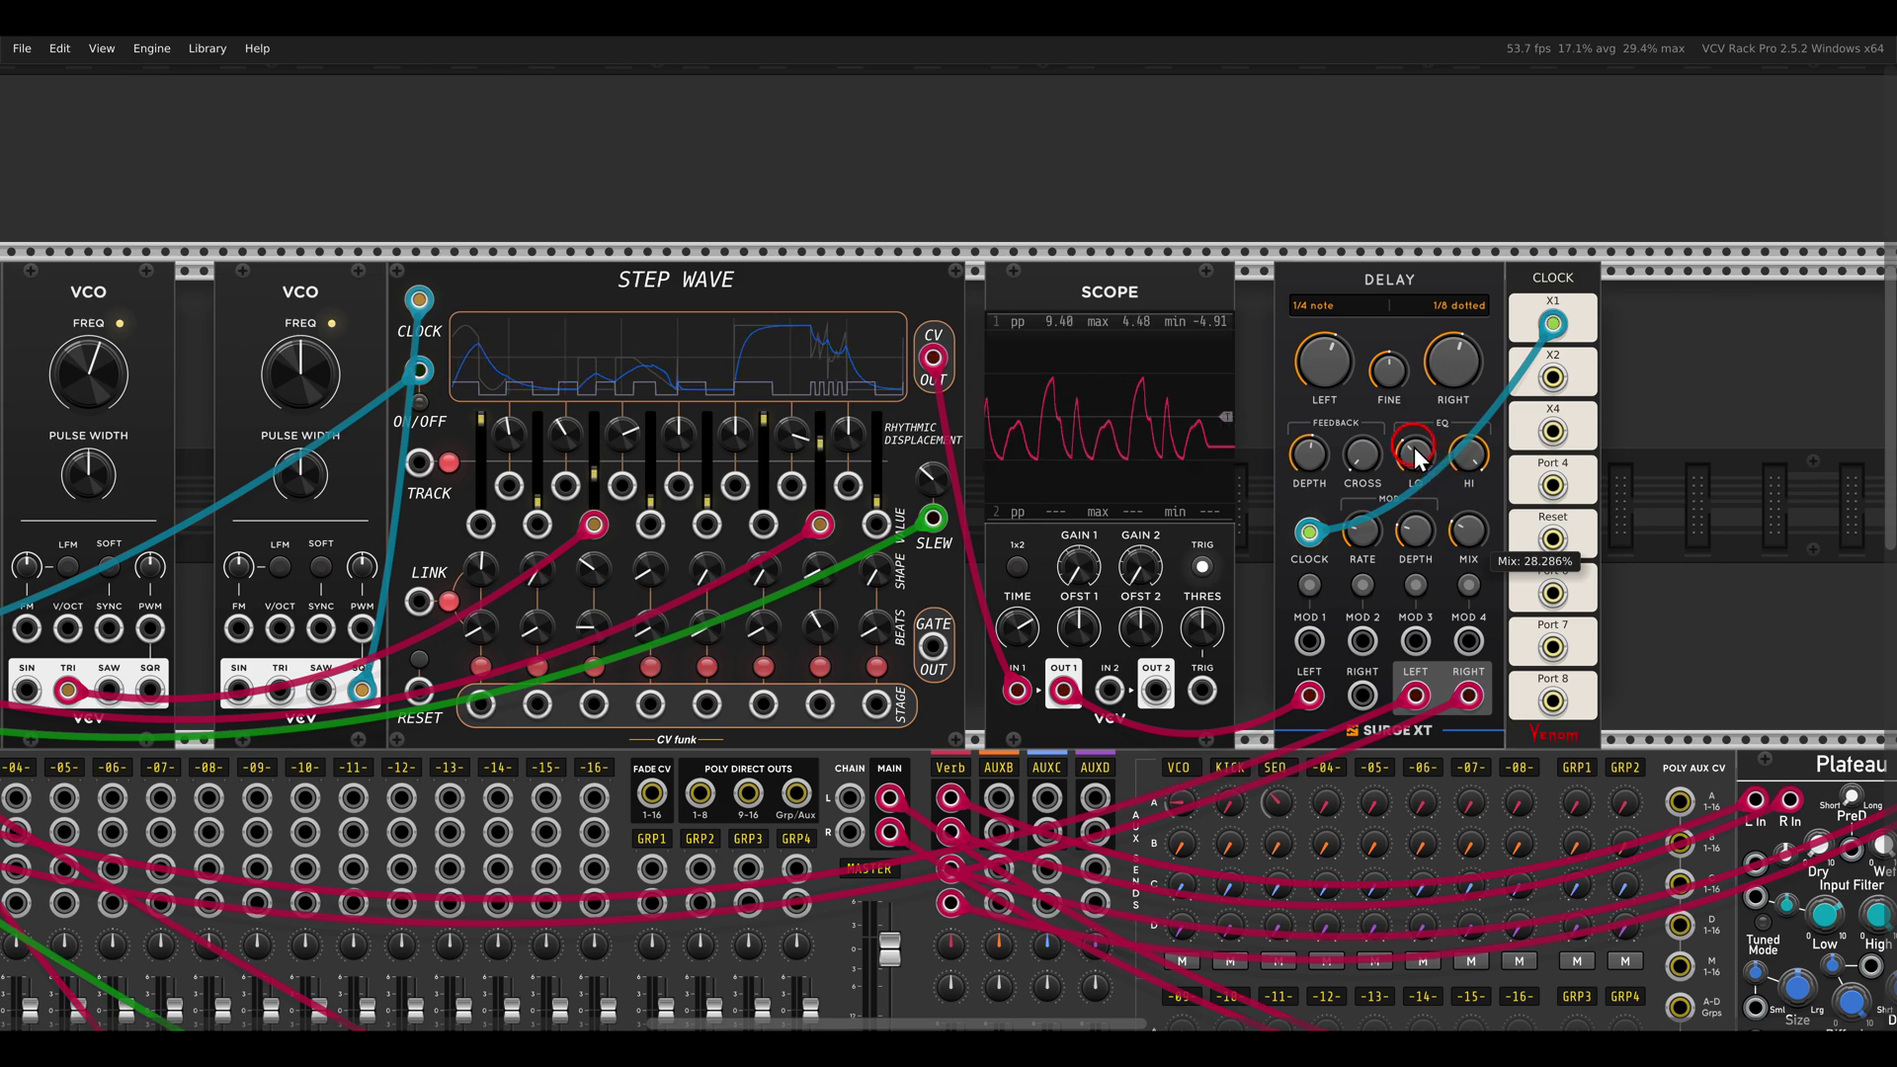
pyautogui.hscroll(-1, 298, 753)
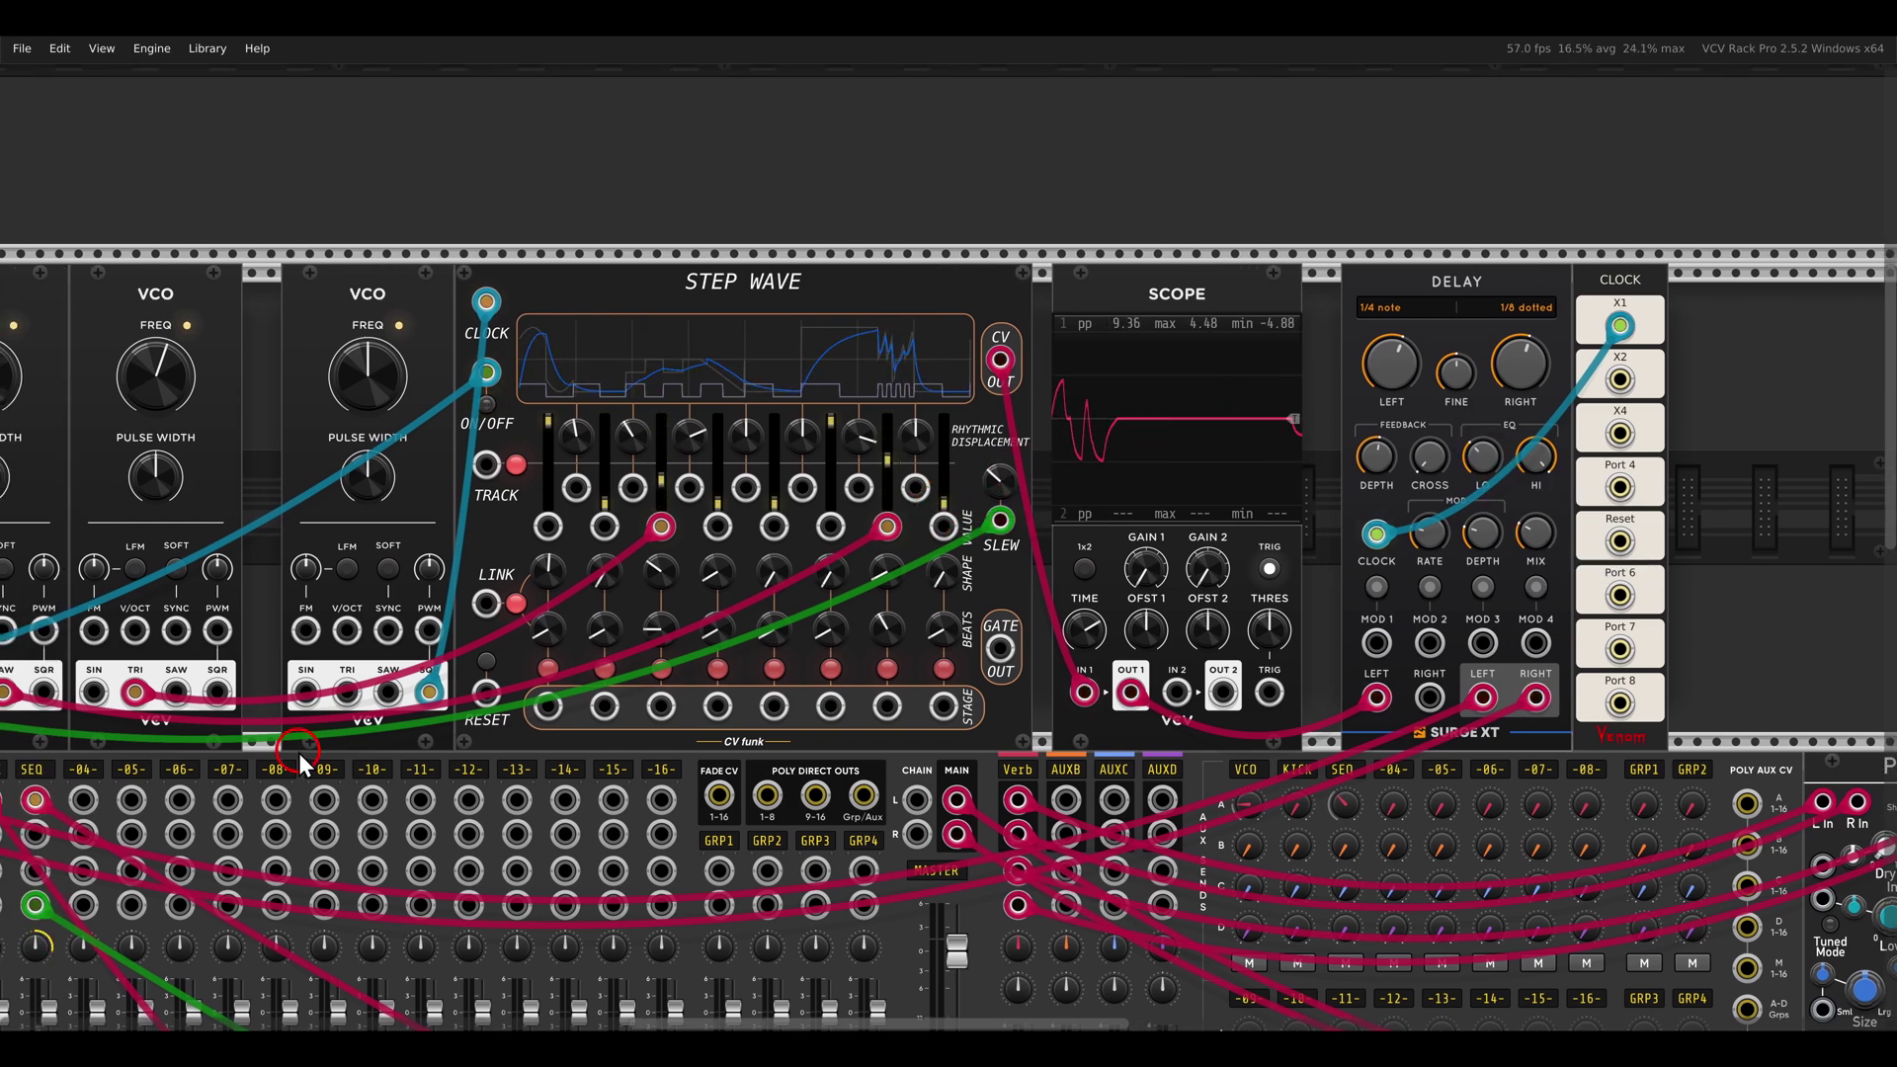
# Unmute the KICK channel on the MixMaster and solo it briefly to audition the lower Step Wave voice
pyautogui.moveTo(298, 753); pyautogui.dragTo(1362, 380)
pyautogui.scroll(-6, 1188, 591)
pyautogui.hscroll(6, 1091, 673)
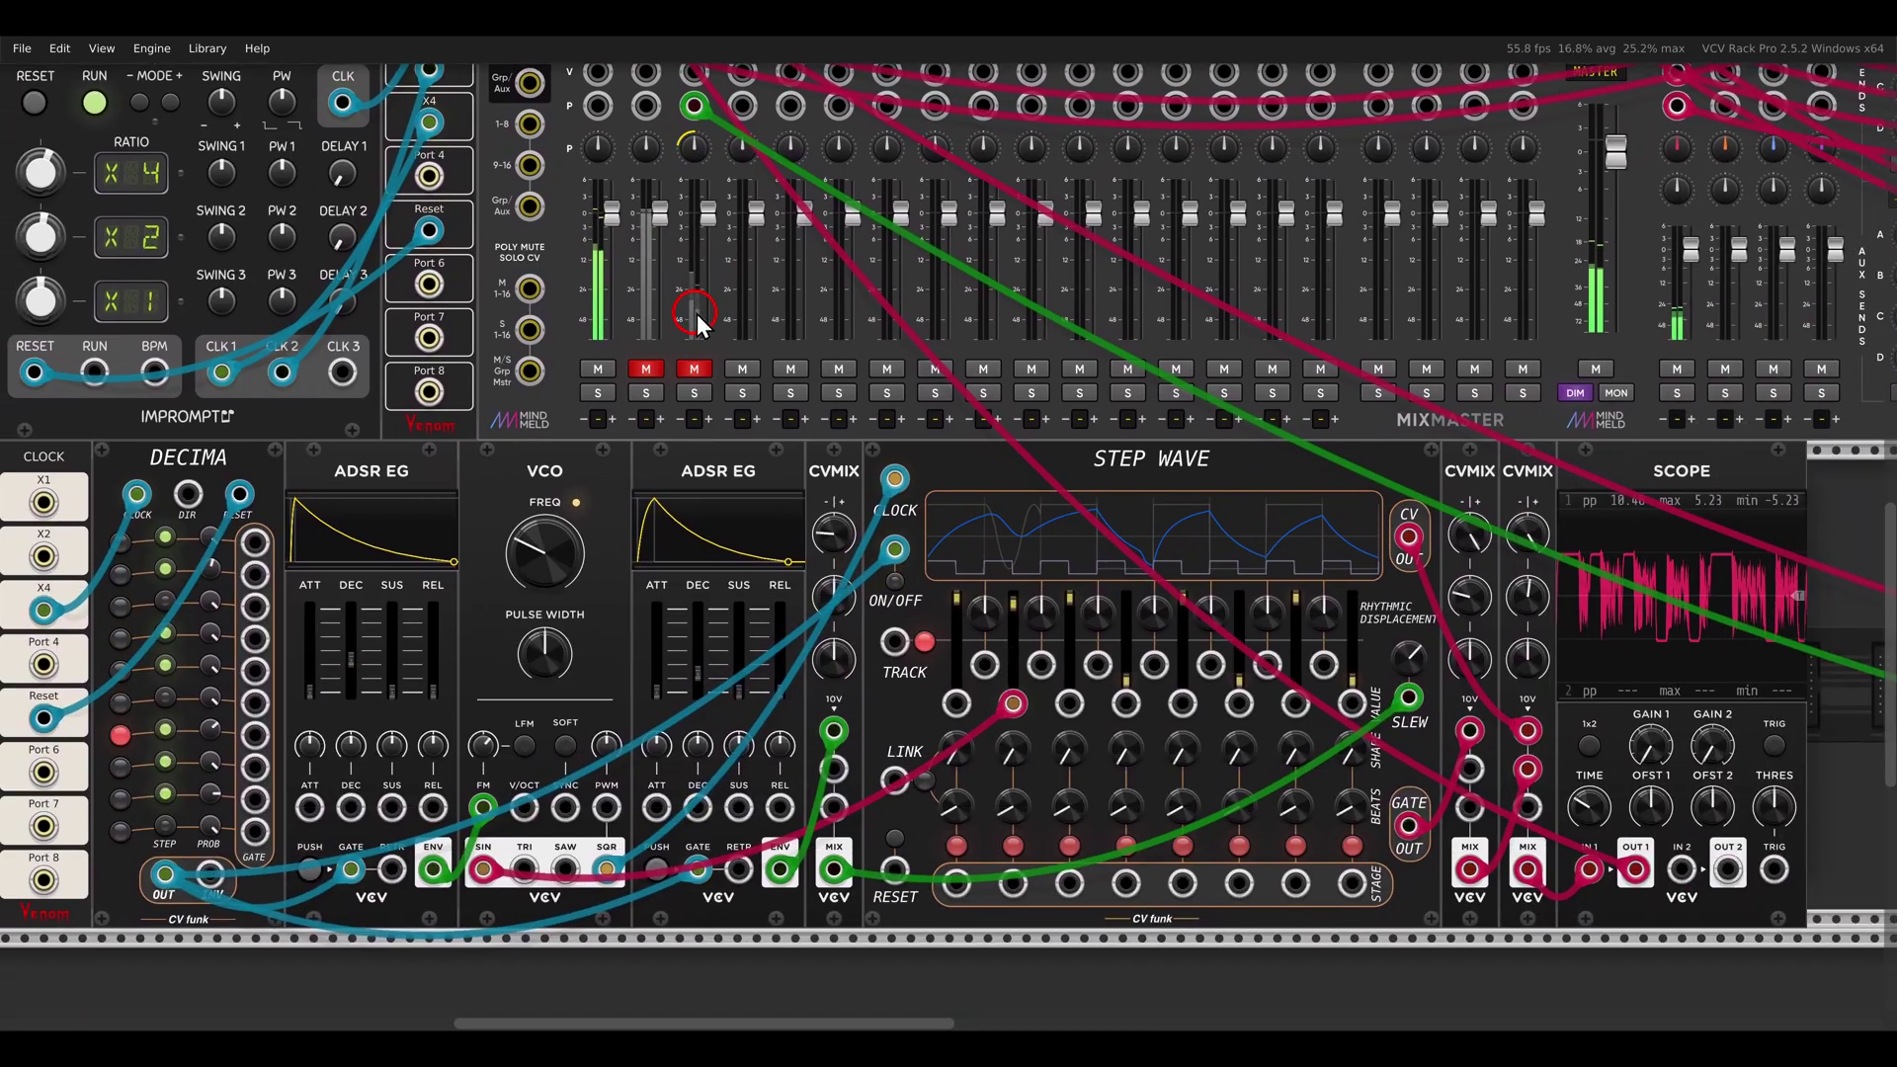
pyautogui.scroll(-1, 699, 324)
pyautogui.hscroll(-1, 699, 324)
pyautogui.click(691, 339)
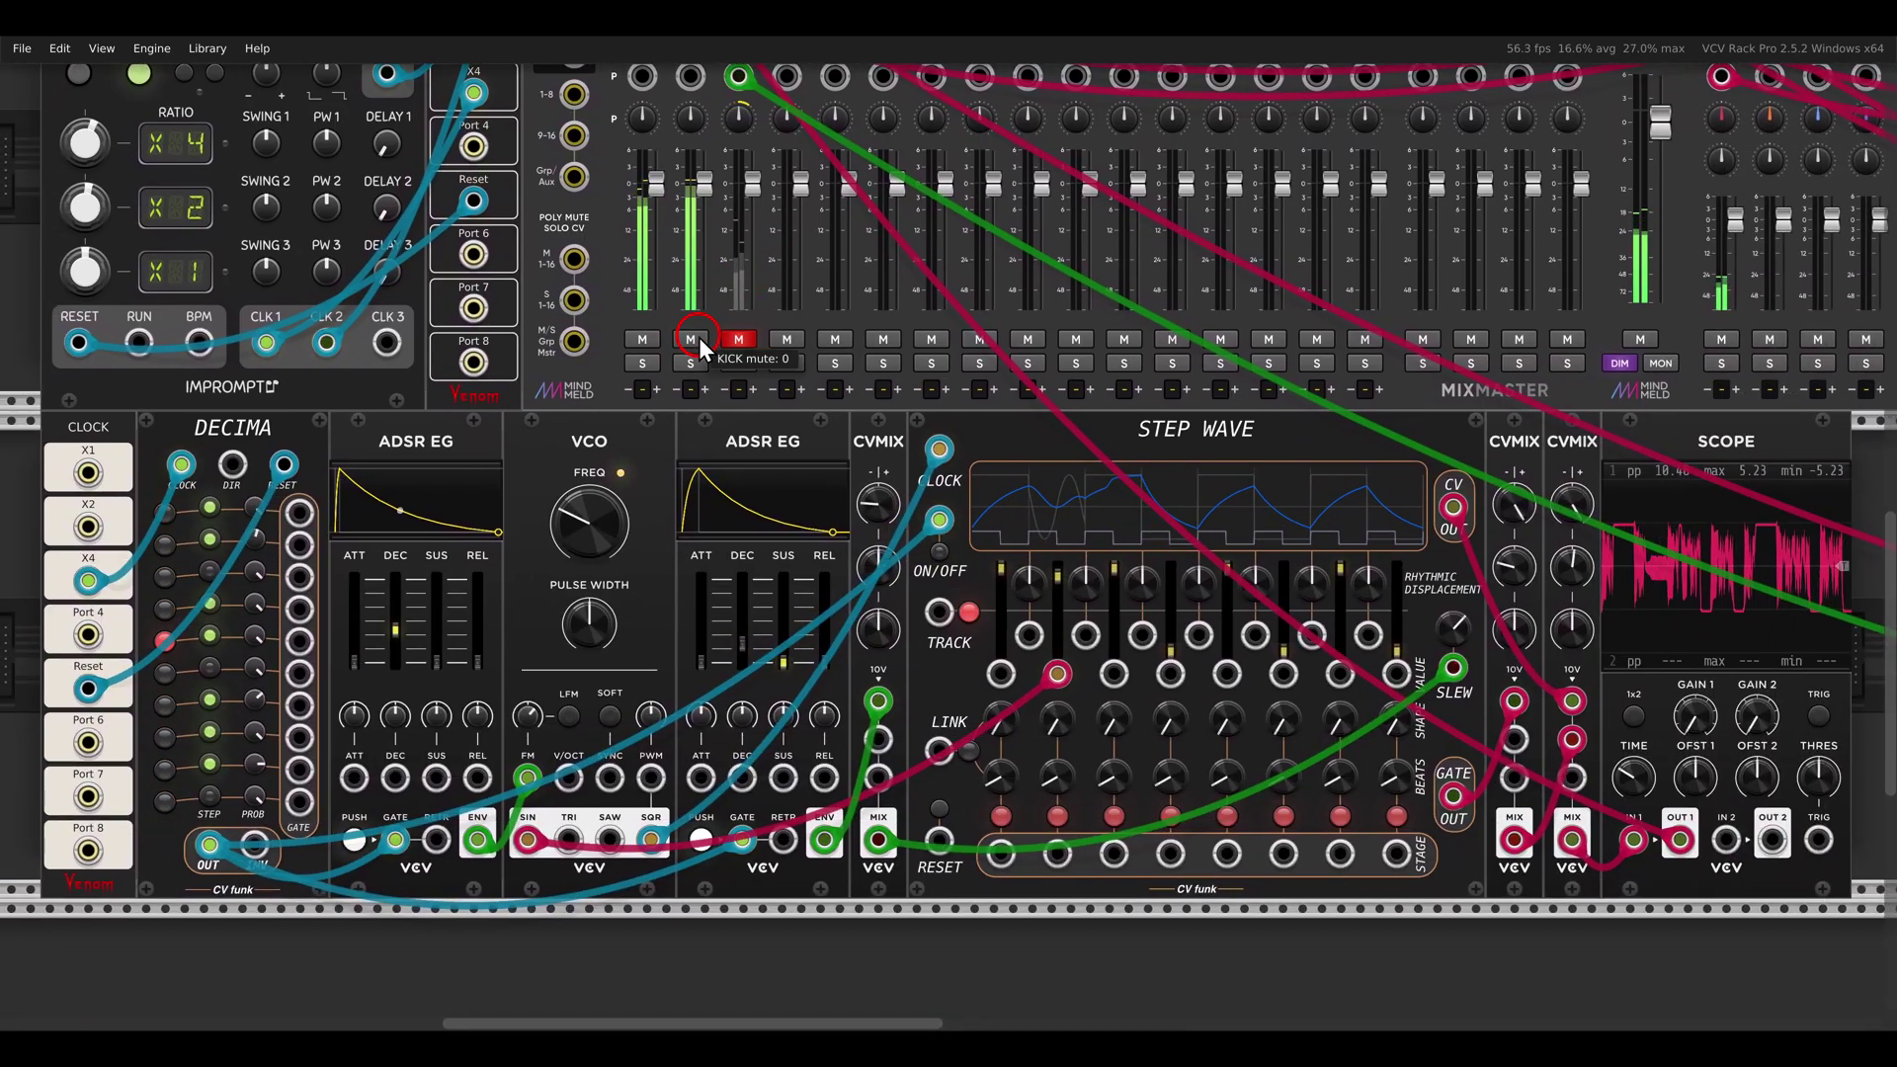
pyautogui.click(691, 364)
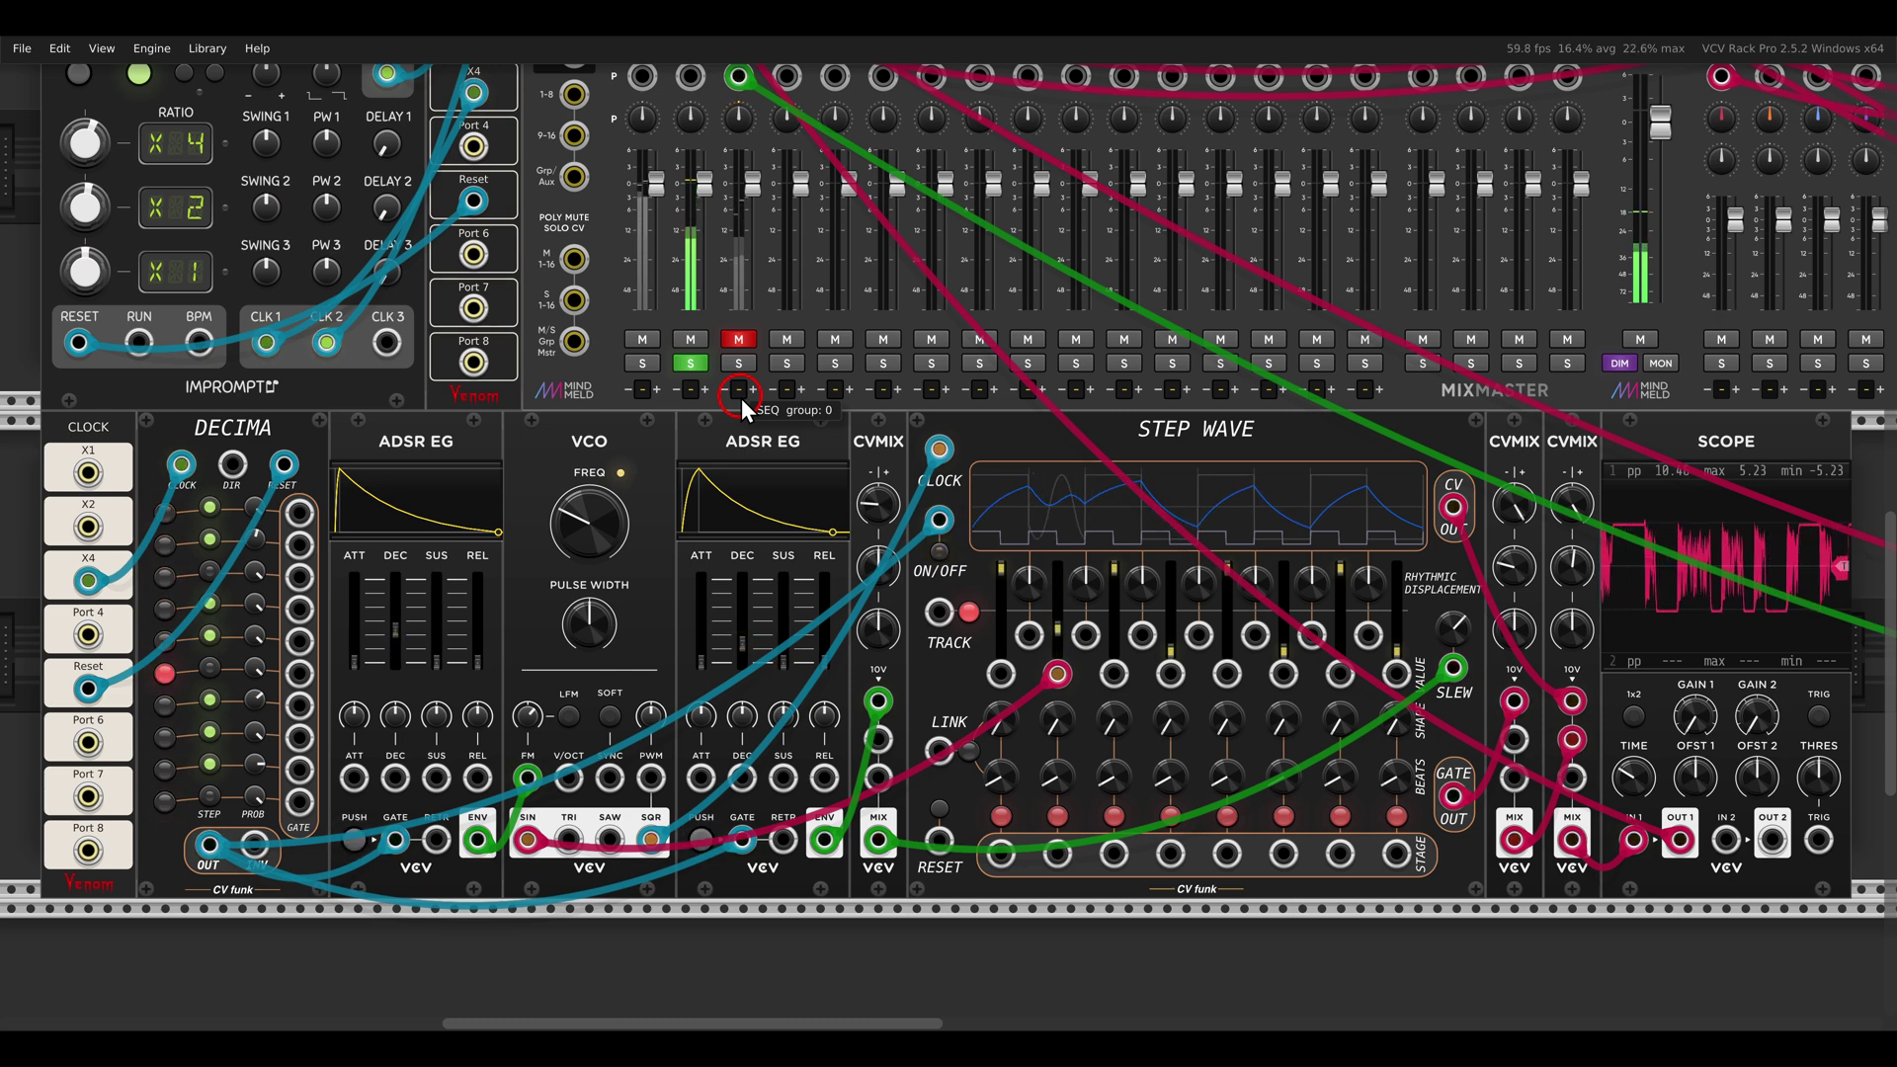
pyautogui.moveTo(906, 425); pyautogui.dragTo(982, 484)
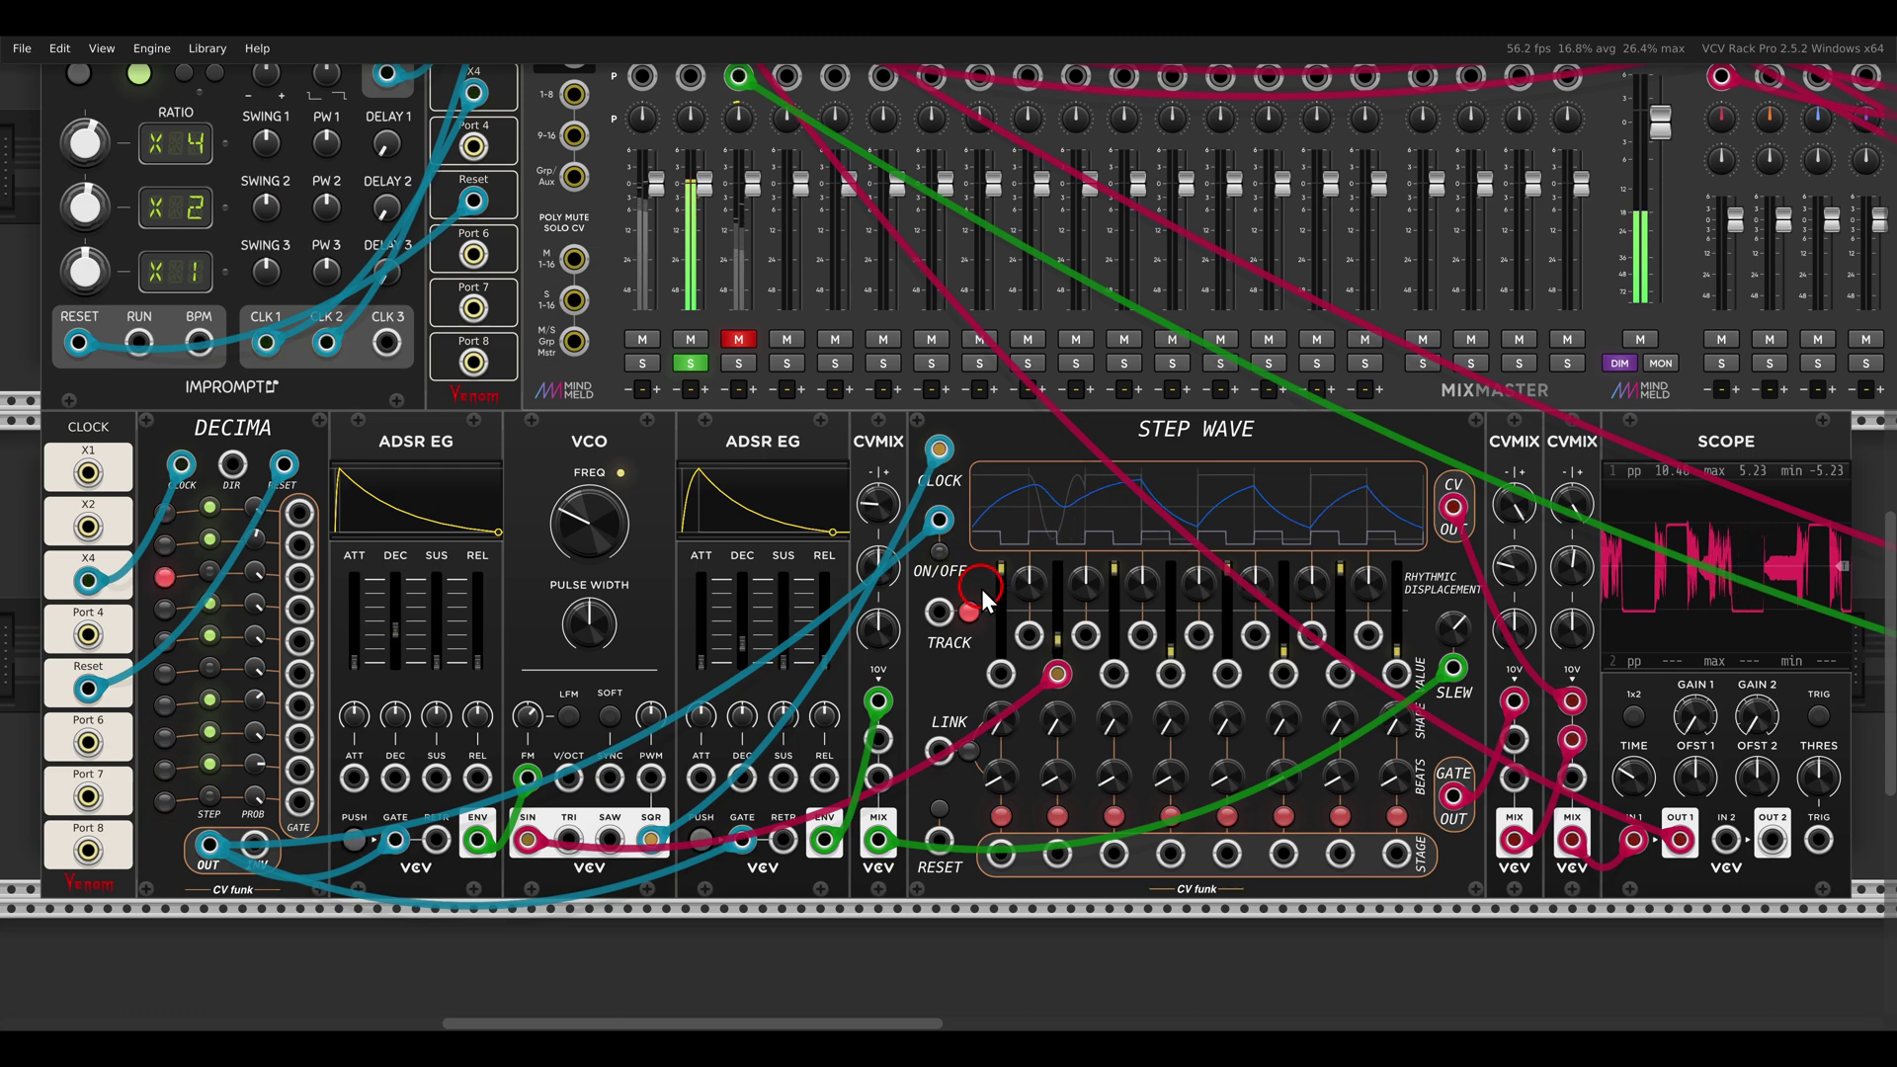
pyautogui.click(691, 363)
# Unmute the SEQ channel on the MixMaster and bring the whole patch into view
pyautogui.hscroll(10, 1087, 514)
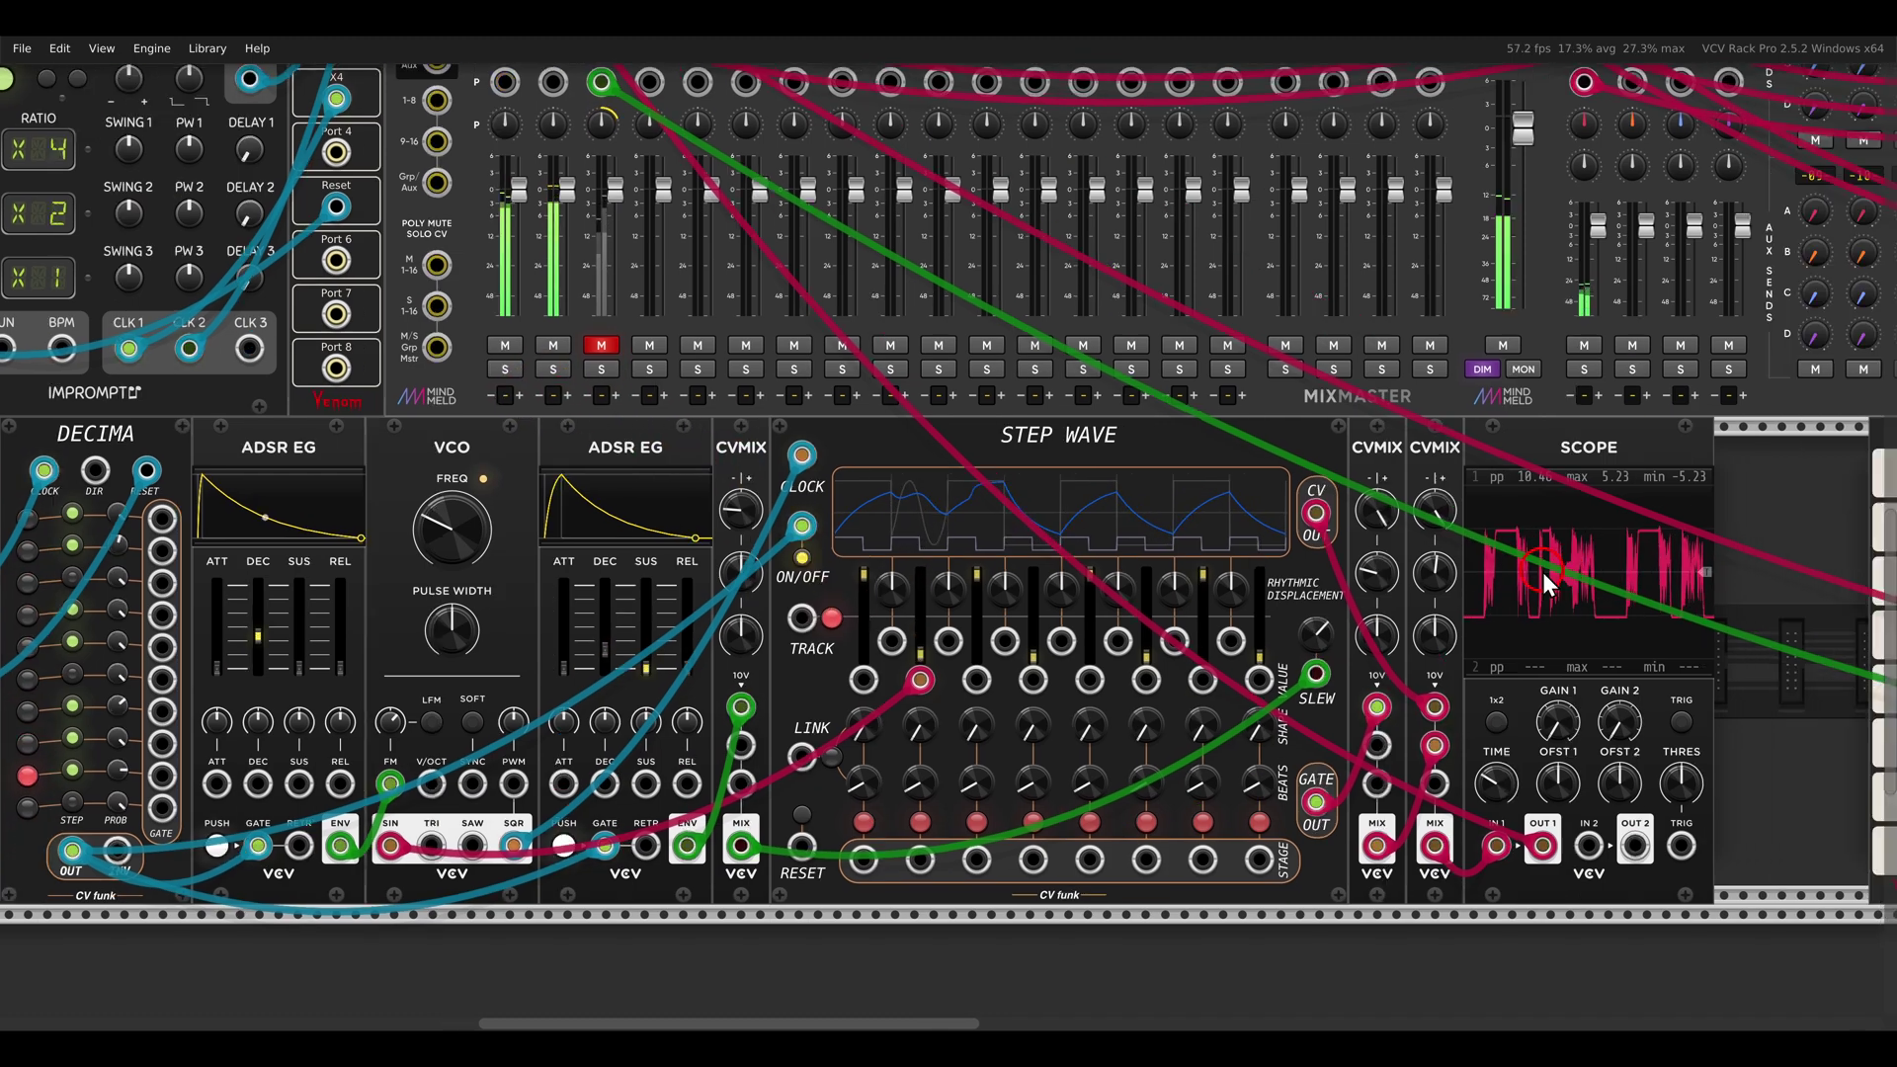
pyautogui.moveTo(1500, 591); pyautogui.dragTo(787, 549)
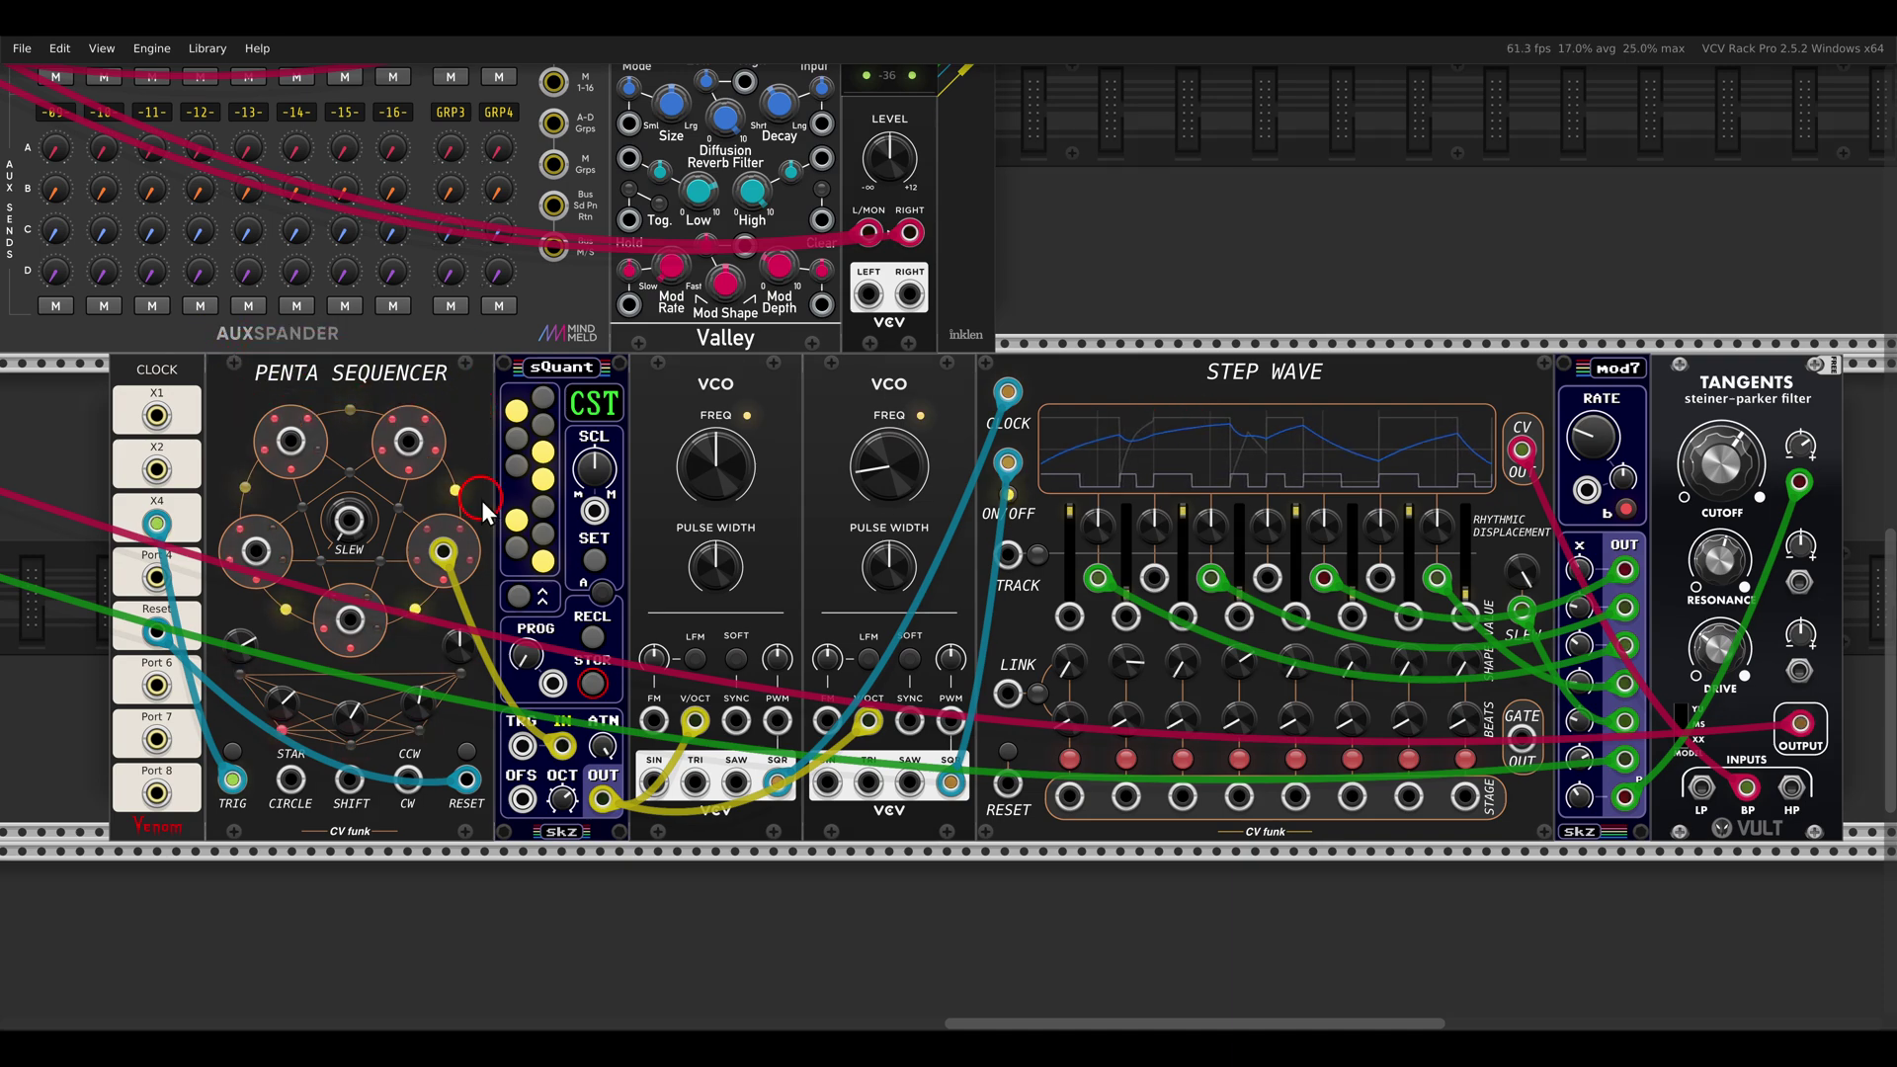
pyautogui.scroll(-4, 482, 500)
pyautogui.scroll(3, 358, 462)
pyautogui.moveTo(358, 462); pyautogui.dragTo(1172, 514)
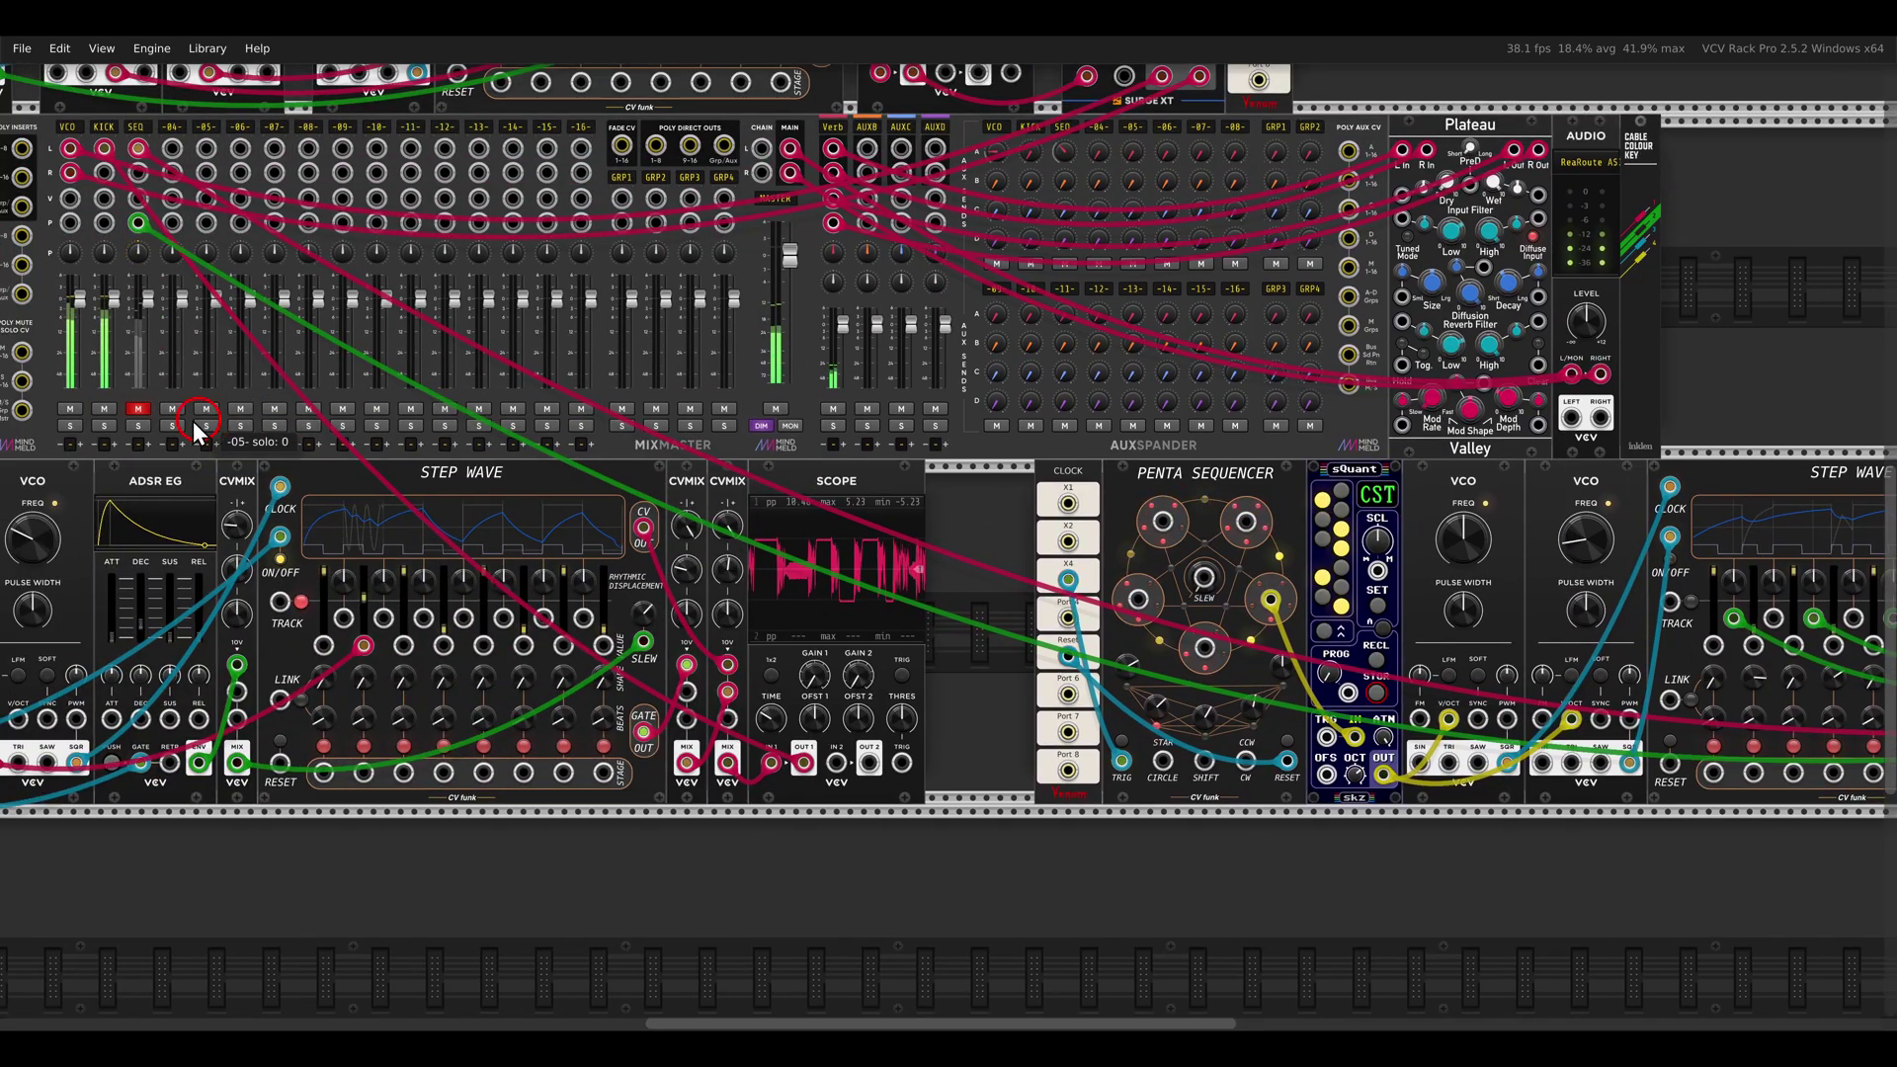
pyautogui.scroll(-5, 494, 512)
pyautogui.scroll(3, 931, 549)
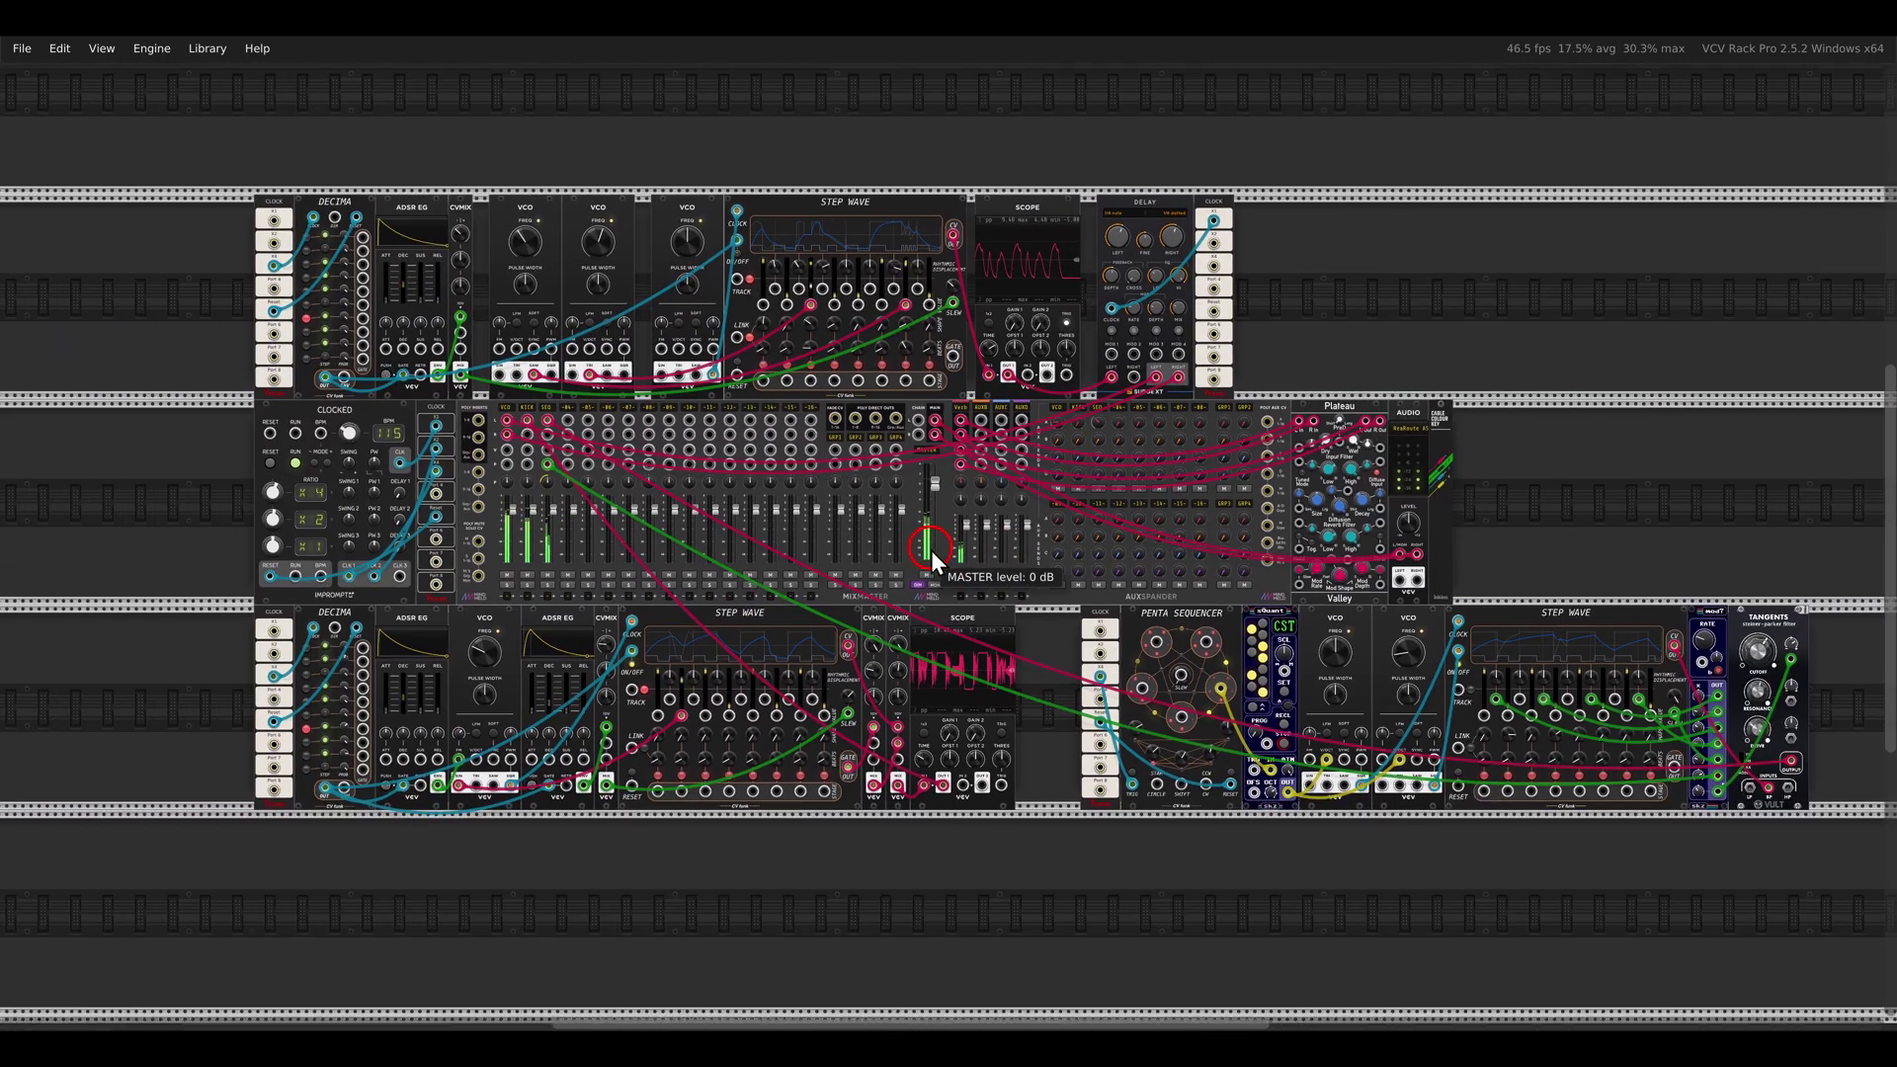
pyautogui.moveTo(931, 549); pyautogui.dragTo(921, 595)
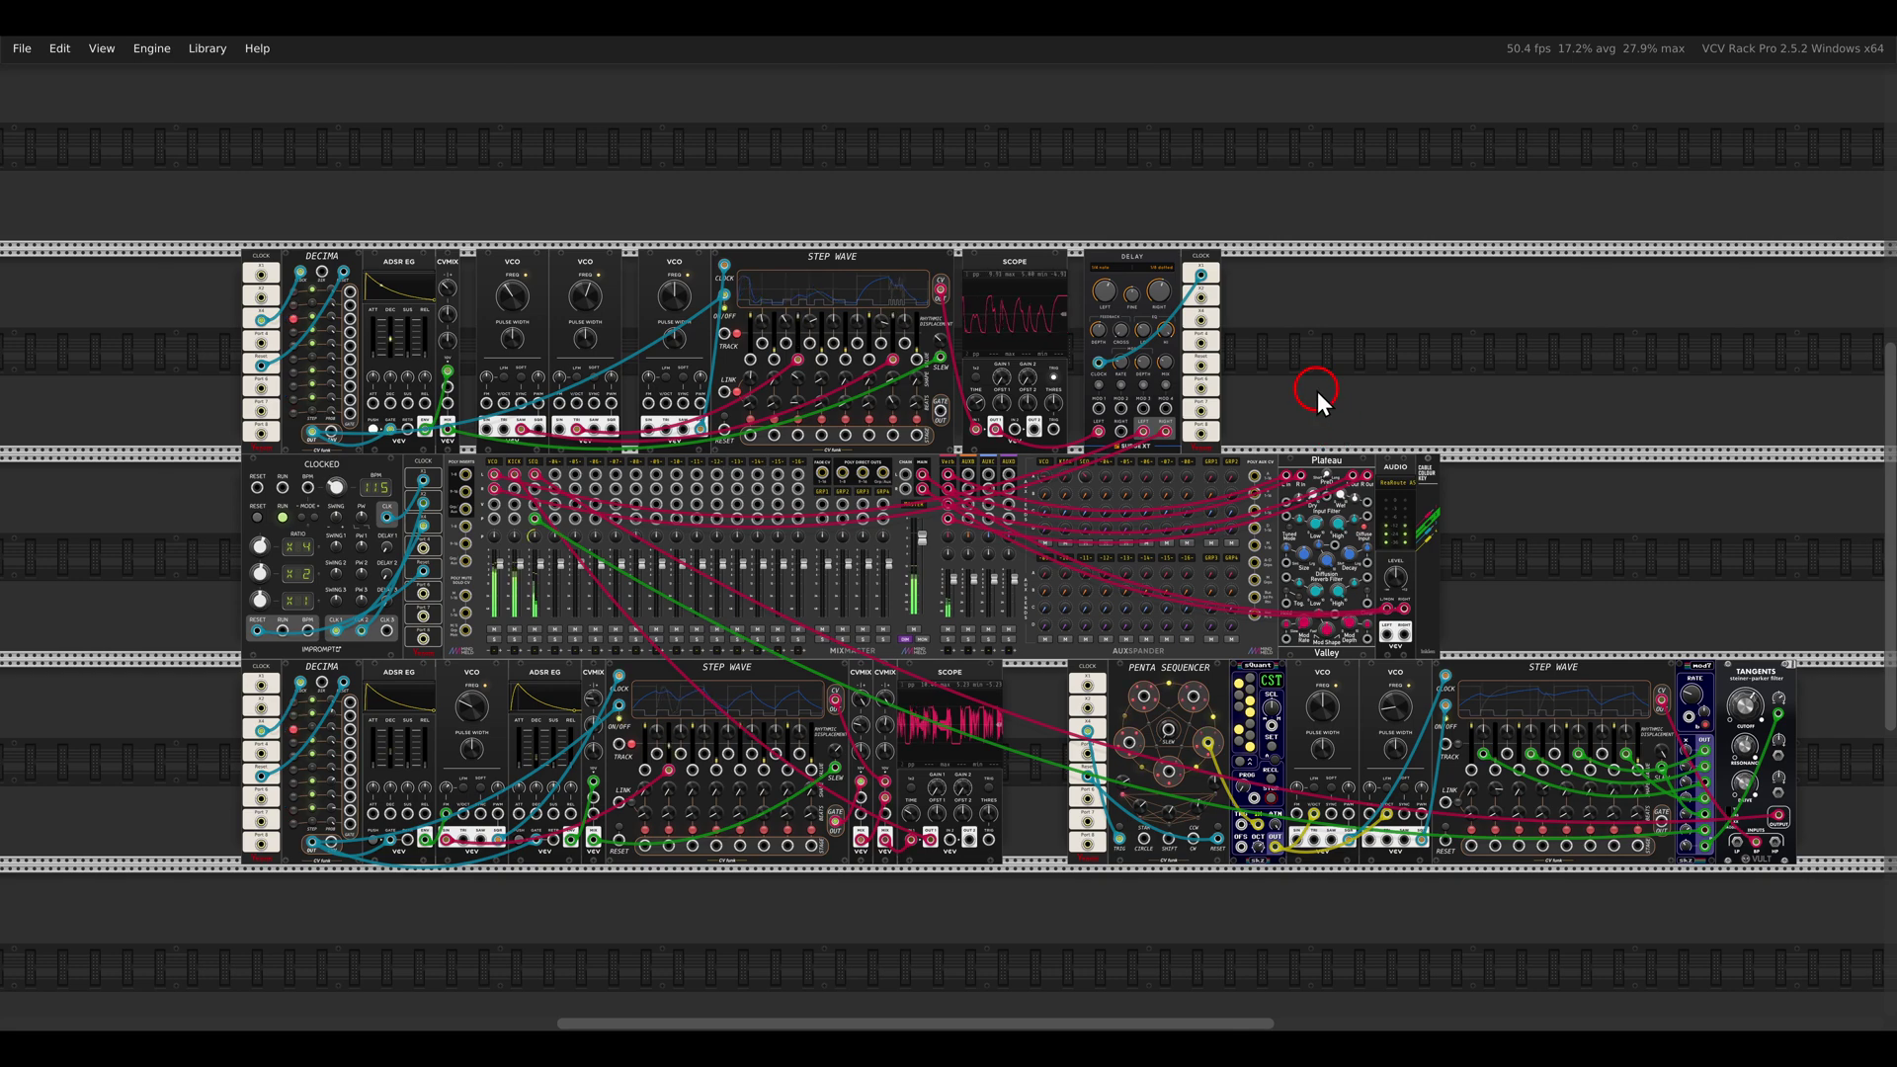